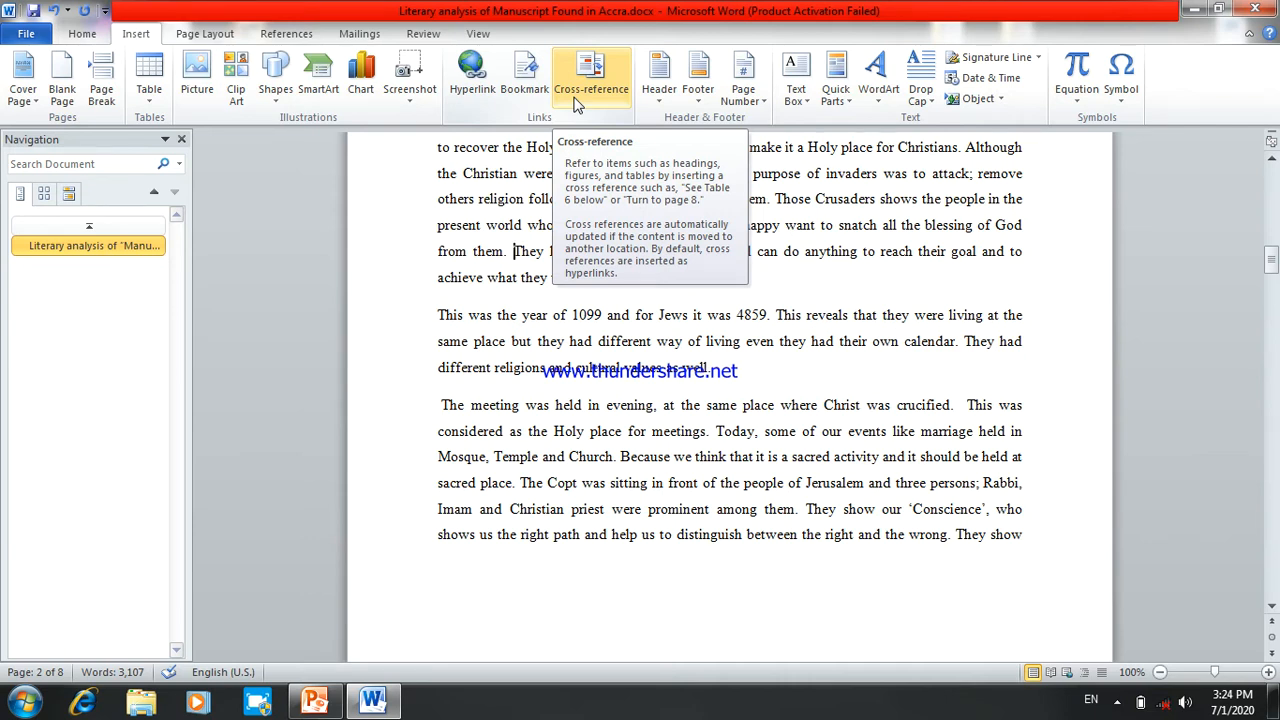
Review the reference types and the "Insert reference to" choices for a cross-reference, closing the dialog without inserting one.
{"action": "left_click", "coordinate": [577, 100]}
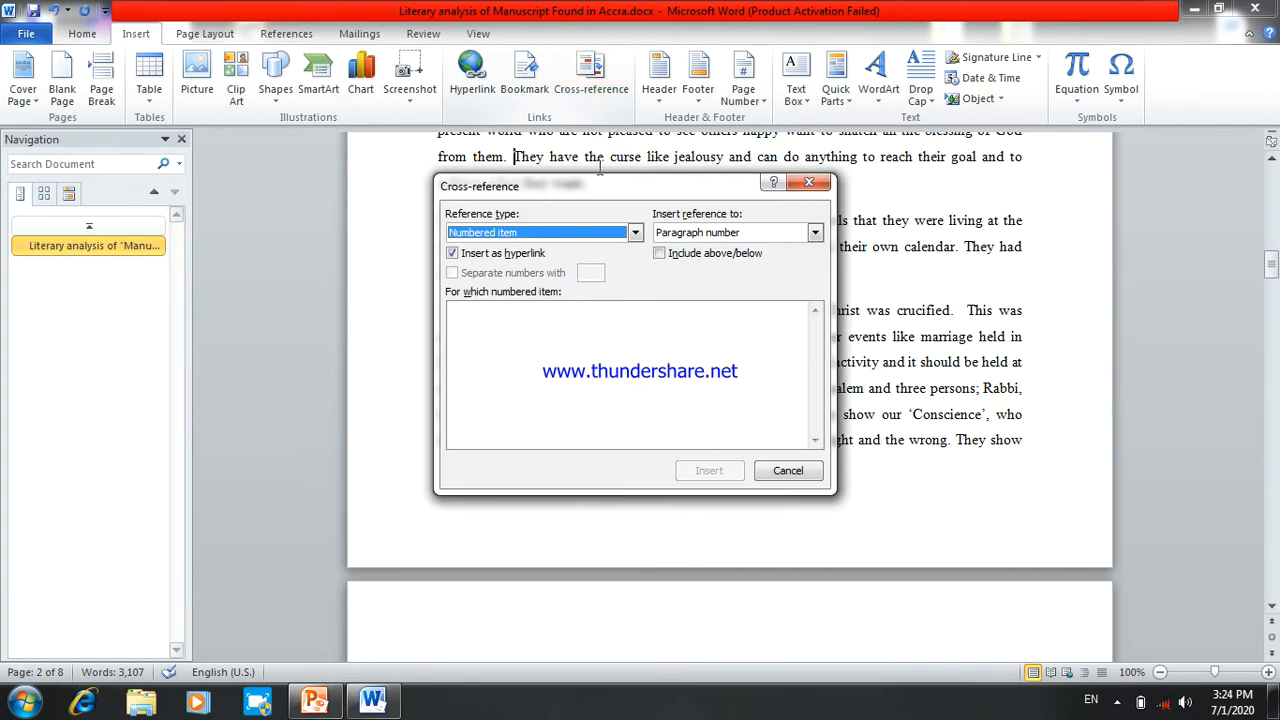
{"action": "left_click", "coordinate": [635, 236]}
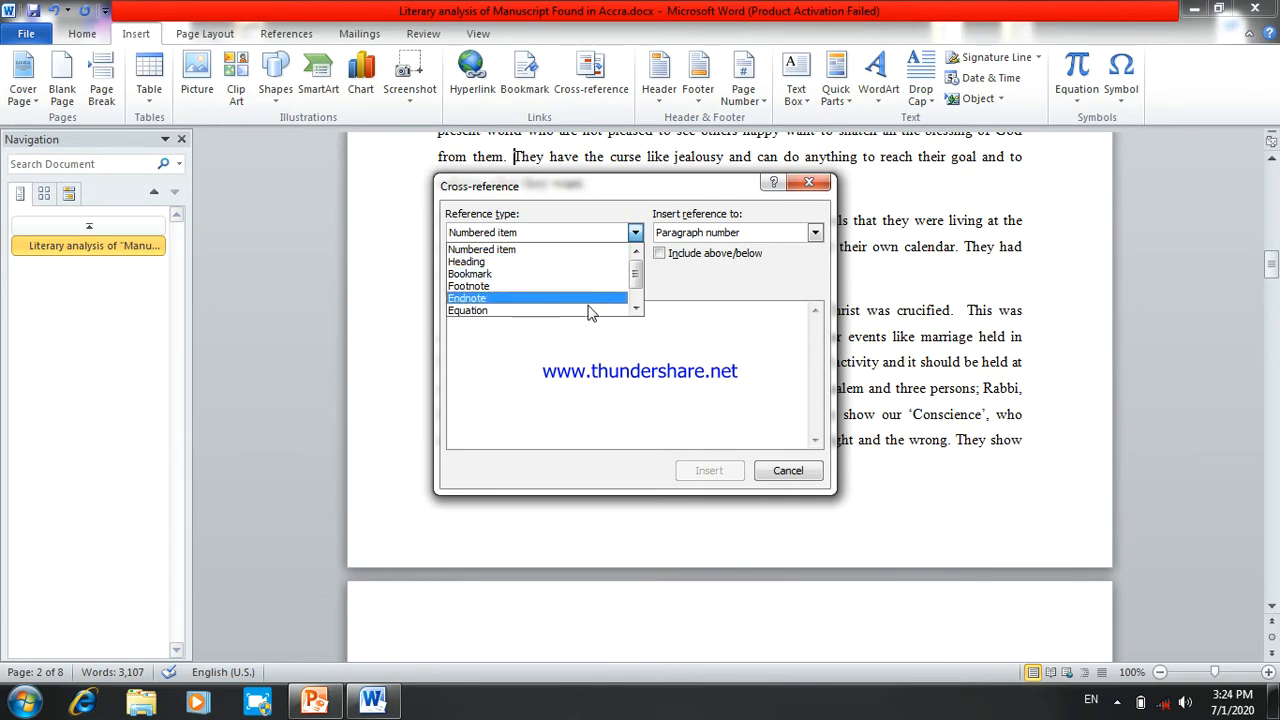
{"action": "left_click", "coordinate": [595, 352]}
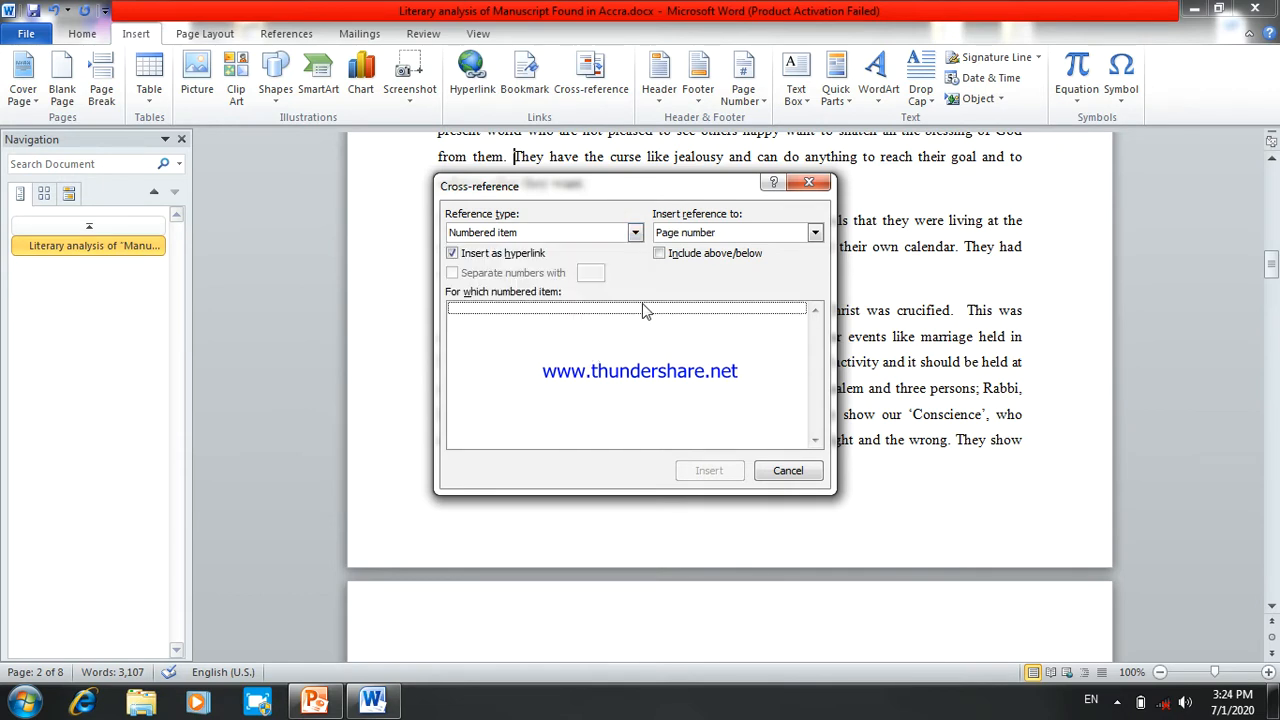
{"action": "left_click", "coordinate": [815, 233]}
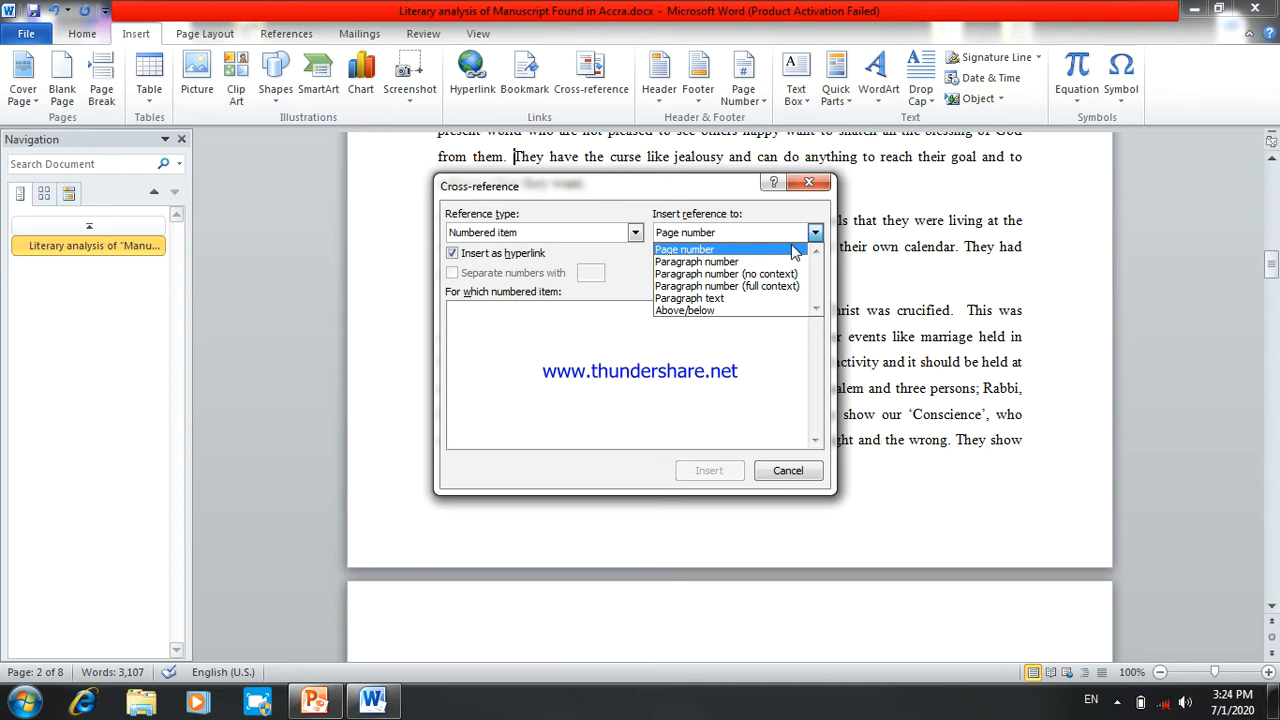
{"action": "left_click", "coordinate": [820, 186]}
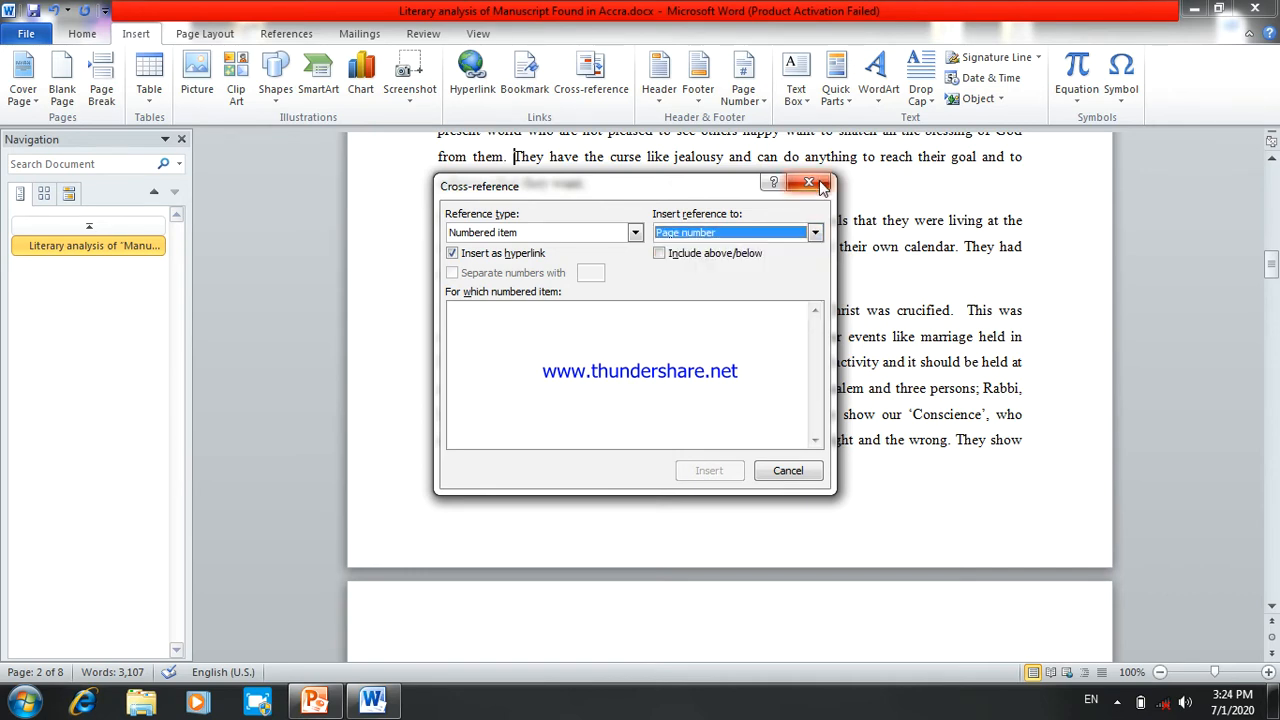
{"action": "left_click", "coordinate": [820, 186]}
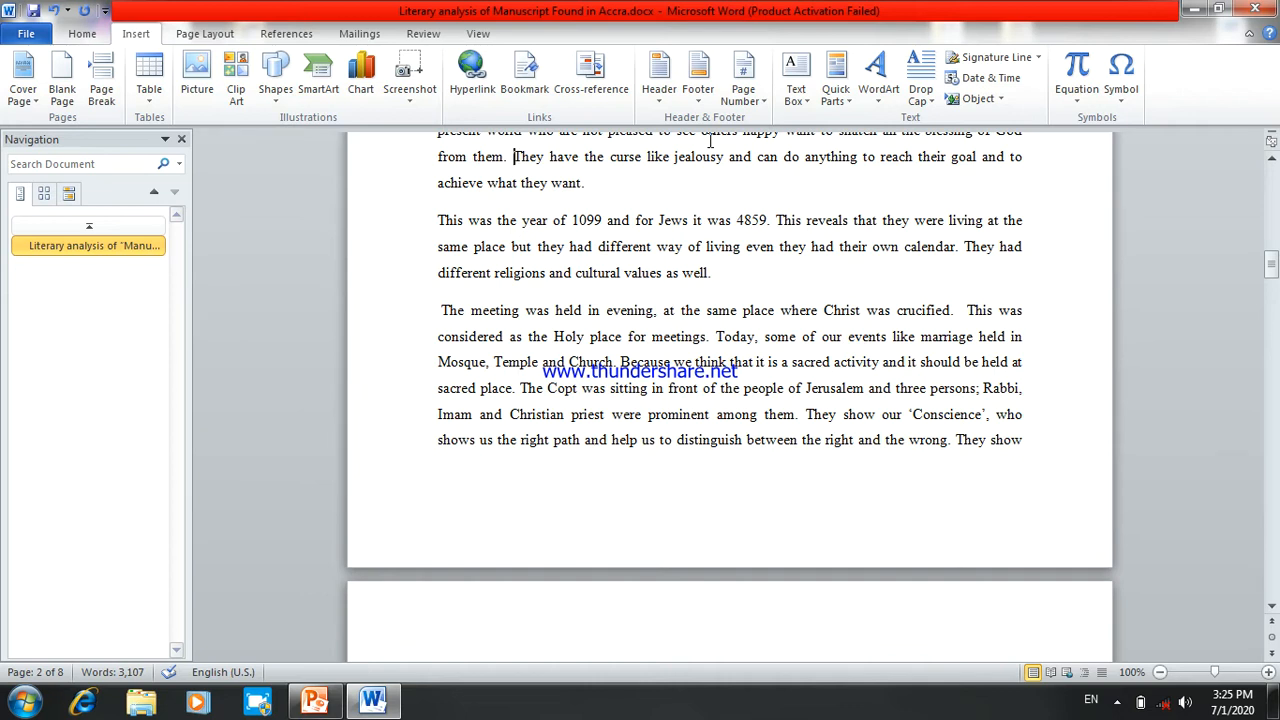
Insert the built-in Alphabet header, remove it again and return to the body text.
{"action": "left_click", "coordinate": [660, 108]}
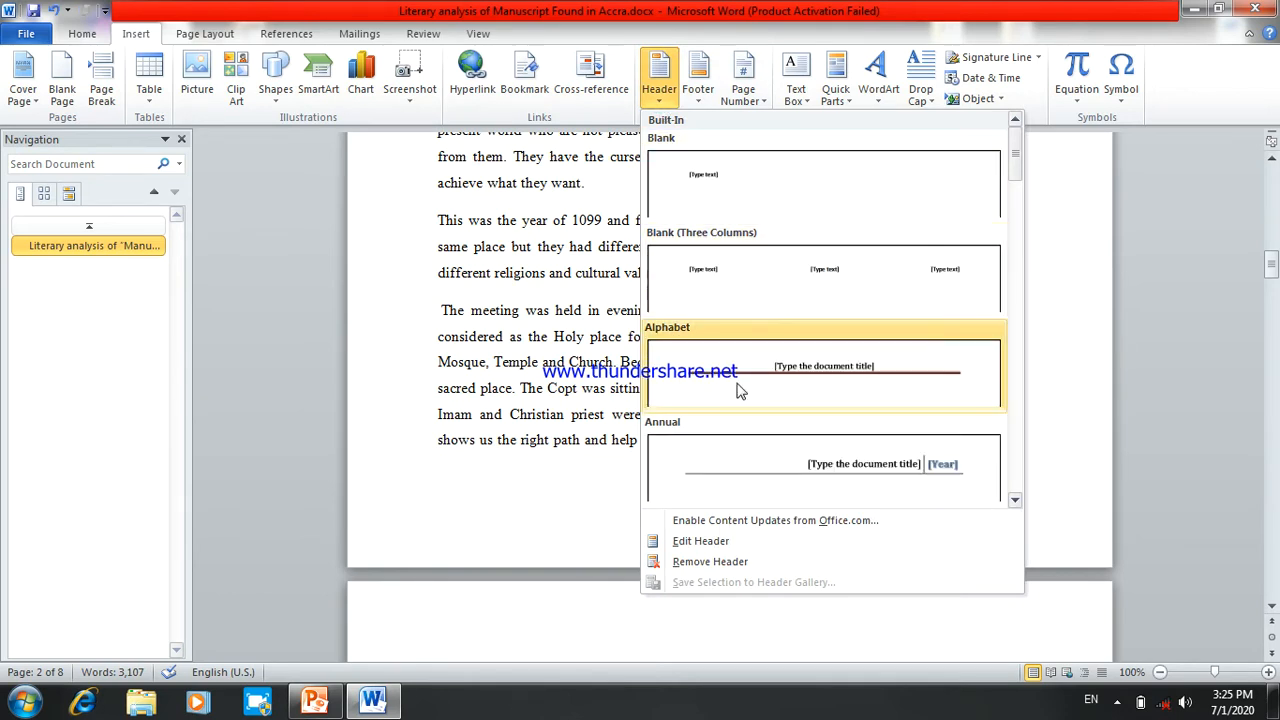
{"action": "left_click", "coordinate": [790, 393]}
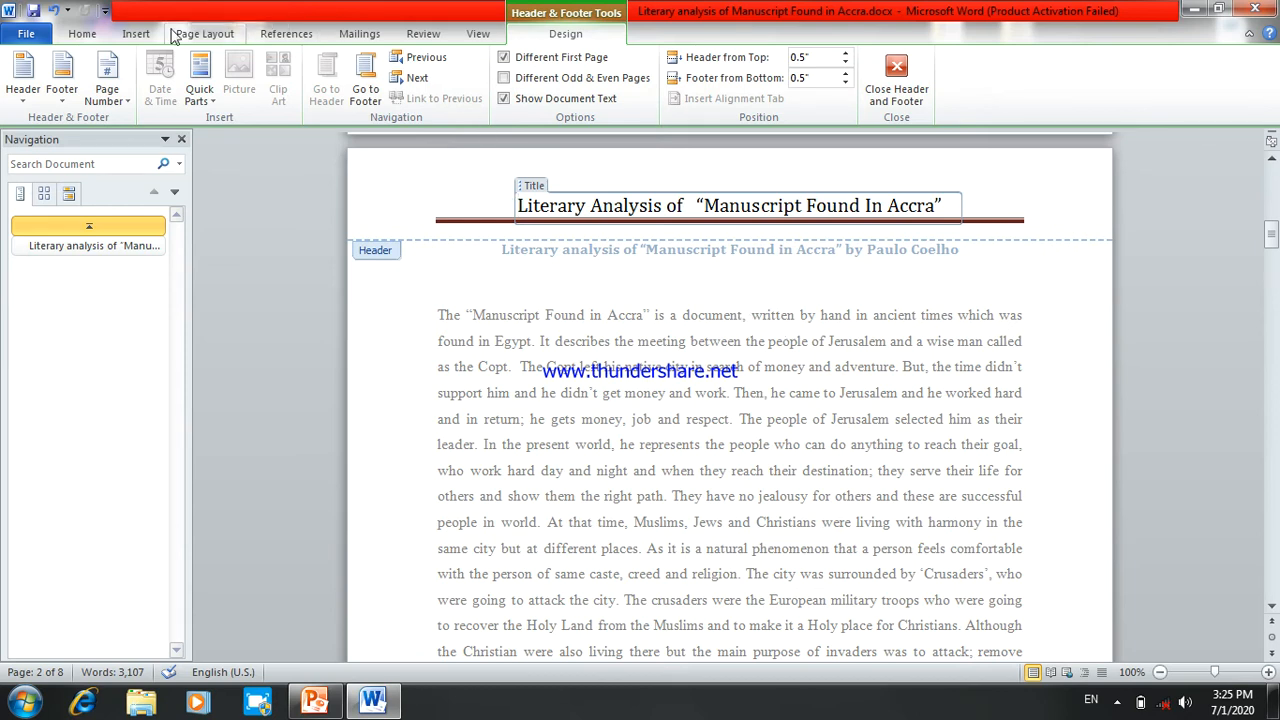
{"action": "left_click", "coordinate": [137, 34]}
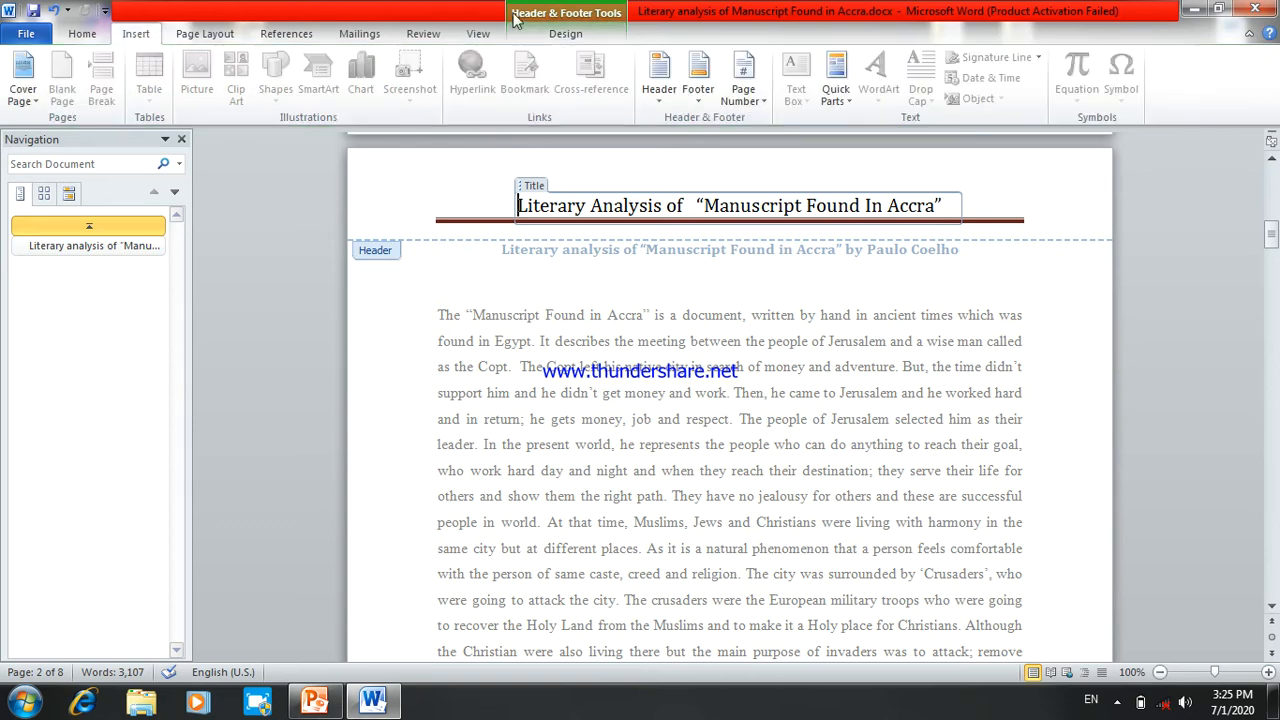
{"action": "left_click", "coordinate": [659, 100]}
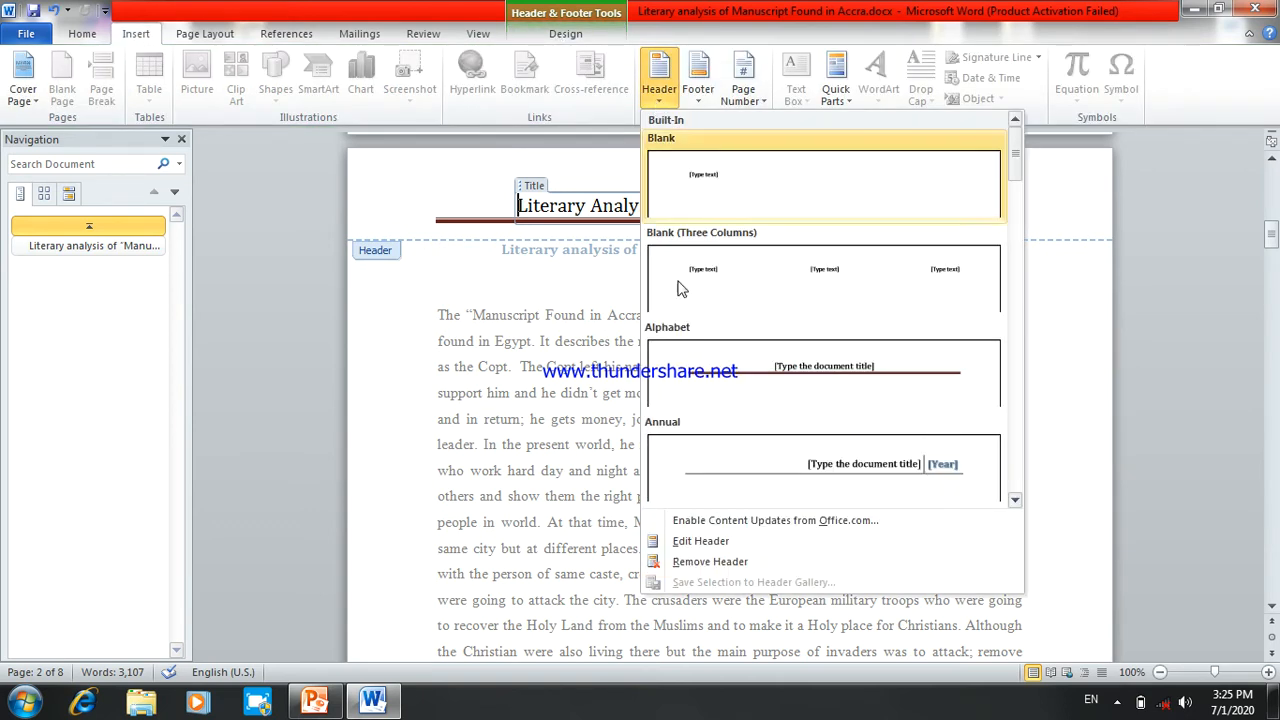
{"action": "left_click", "coordinate": [709, 562]}
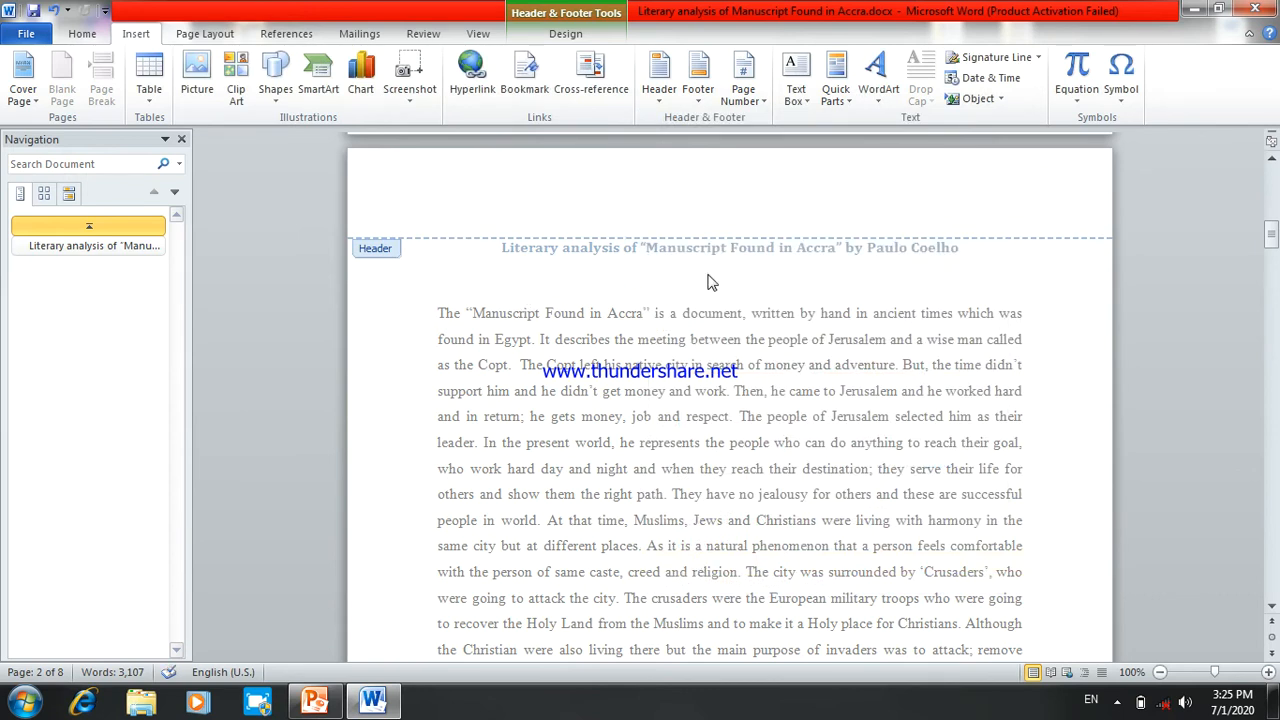
{"action": "double_click", "coordinate": [540, 398]}
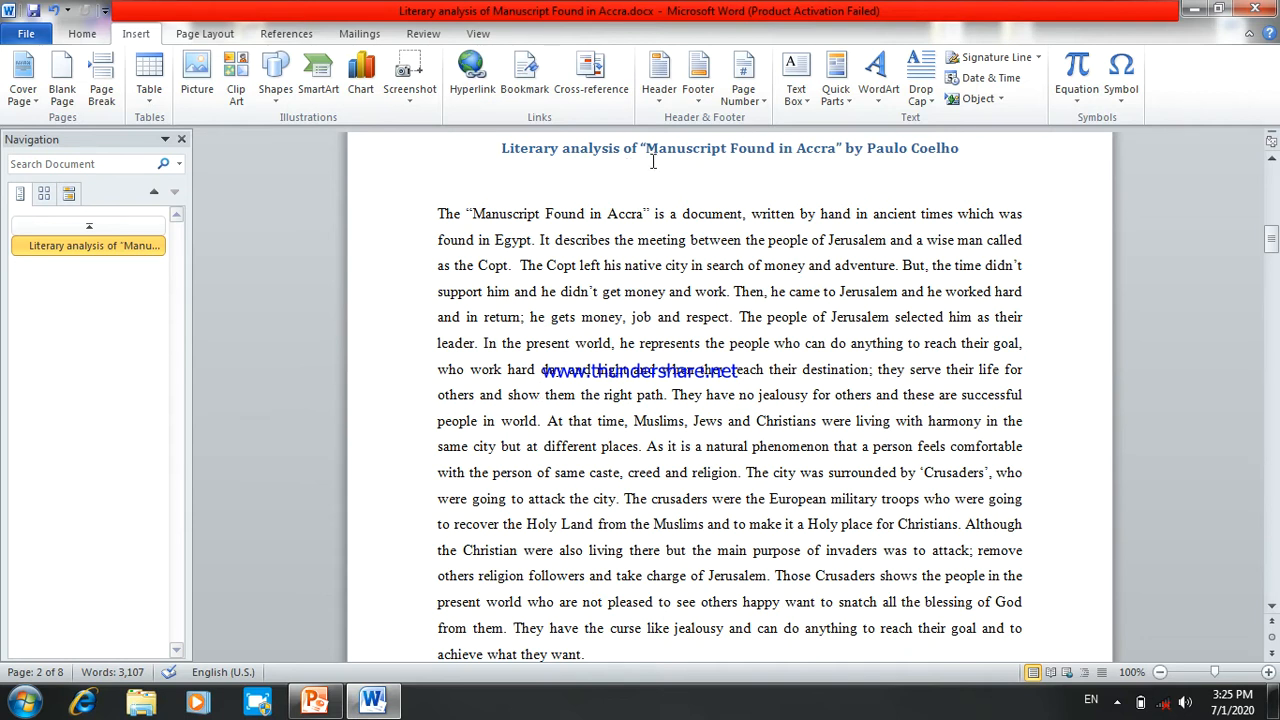
Insert the built-in Alphabet footer, dismiss the Windows color scheme message and return to the body text.
{"action": "left_click", "coordinate": [659, 108]}
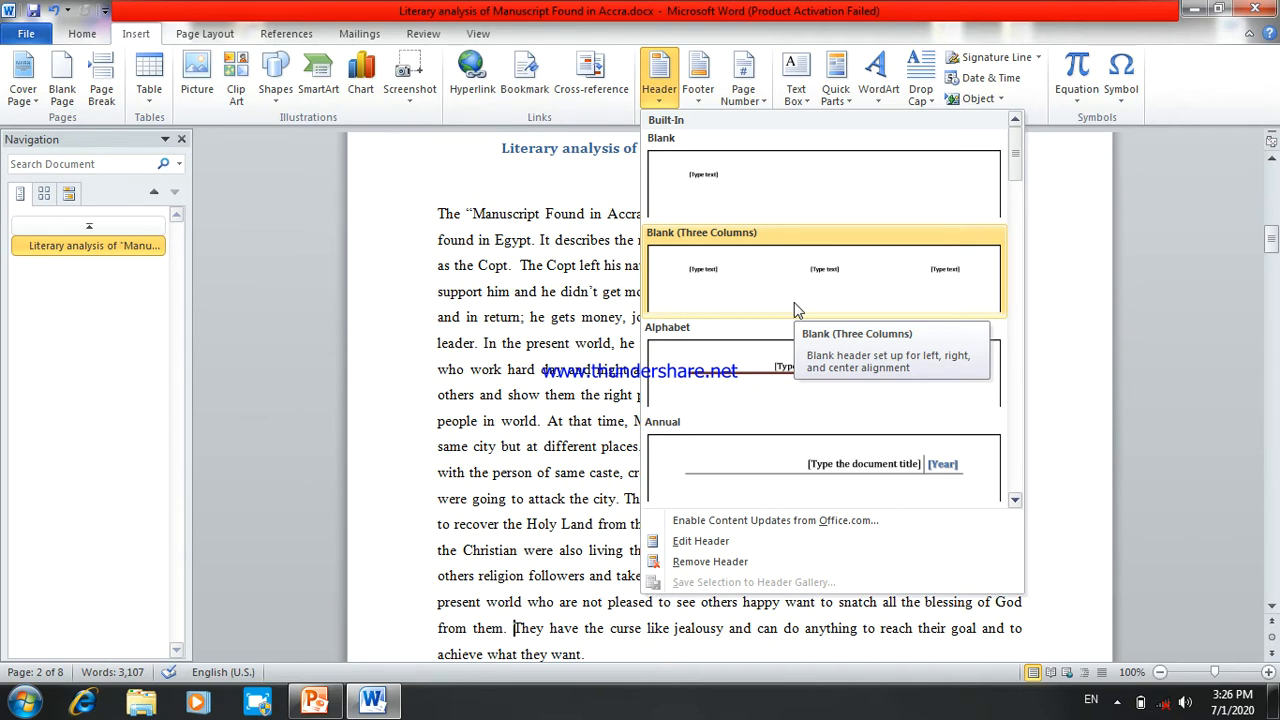
{"action": "left_click", "coordinate": [698, 95]}
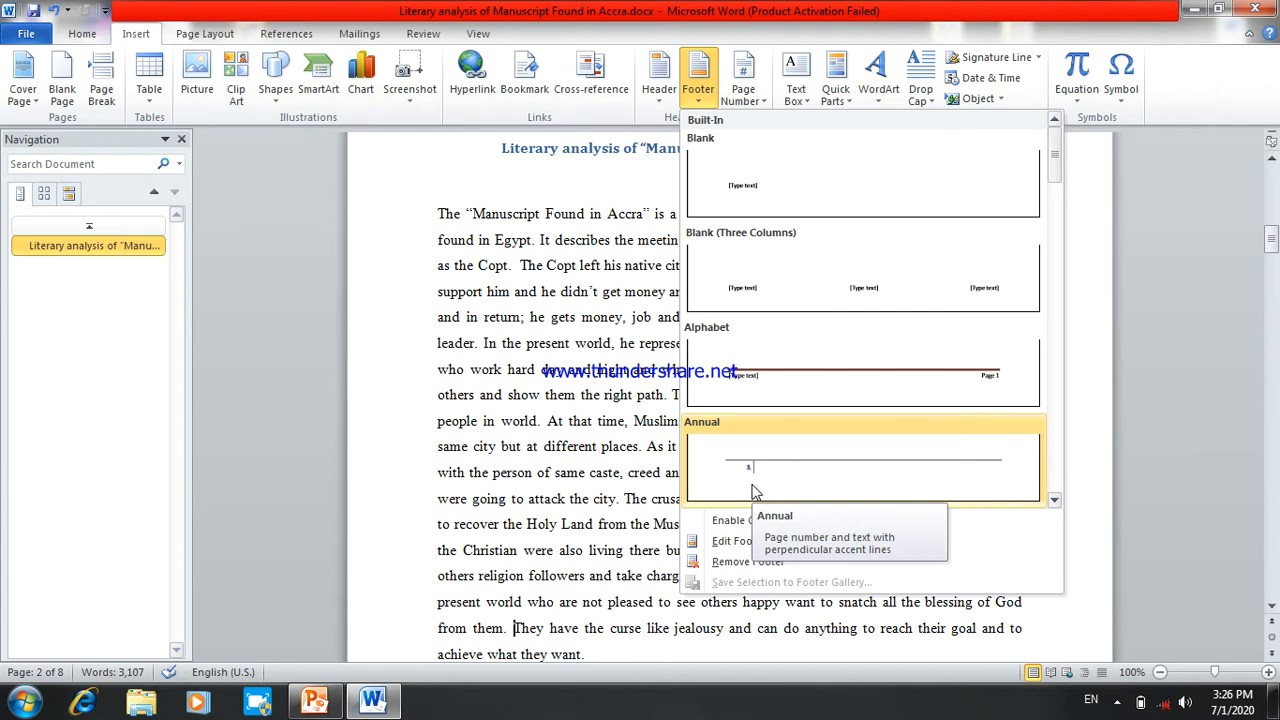
{"action": "left_click", "coordinate": [789, 383]}
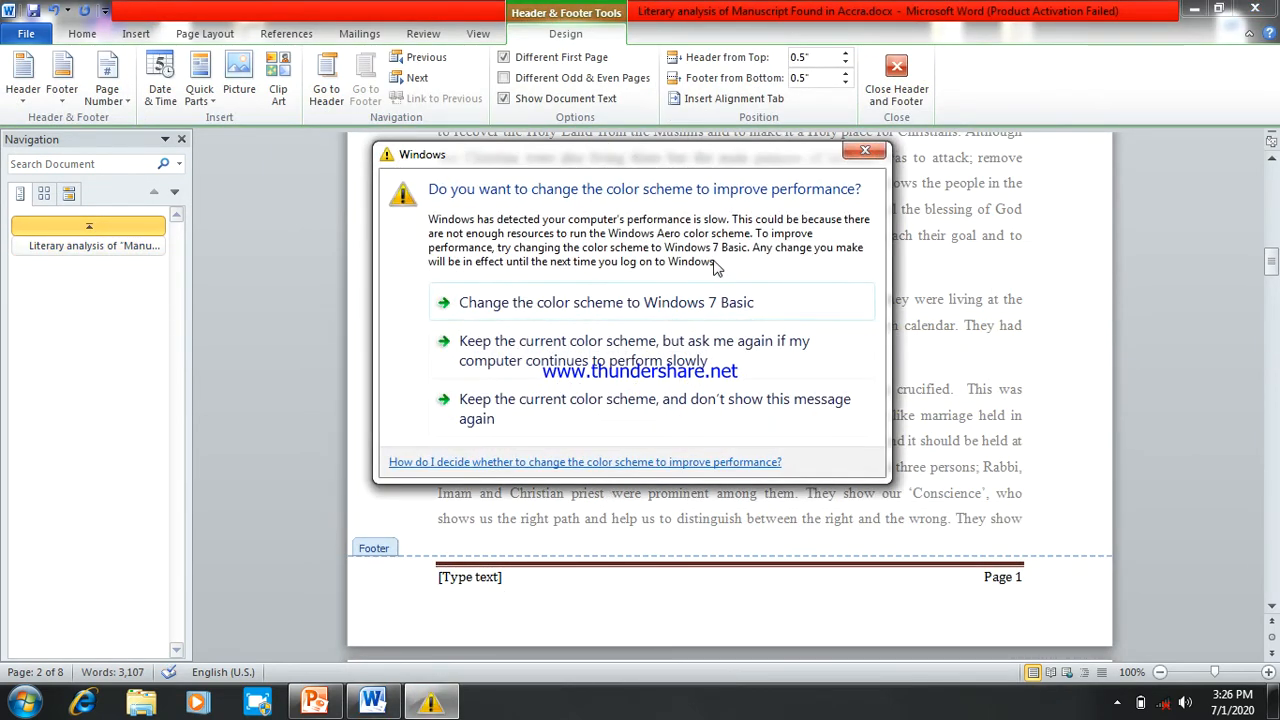
{"action": "left_click", "coordinate": [865, 151]}
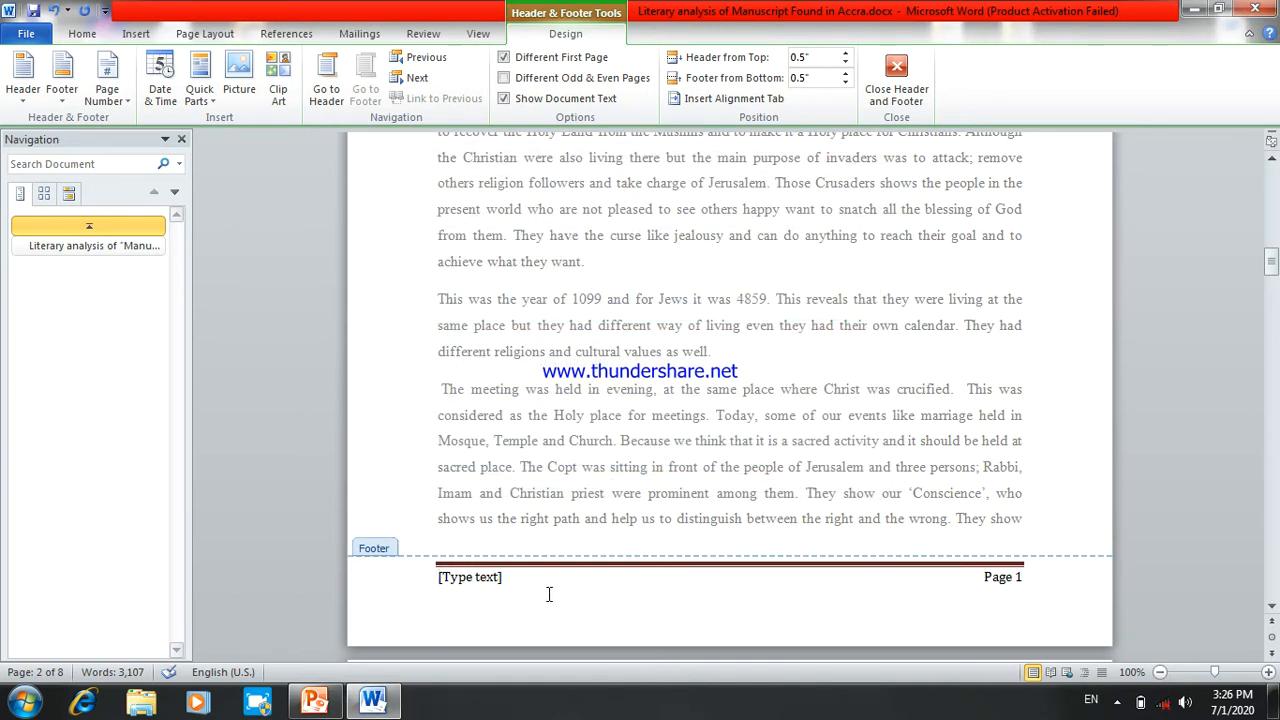
{"action": "left_click_drag", "start_coordinate": [511, 590], "coordinate": [465, 577]}
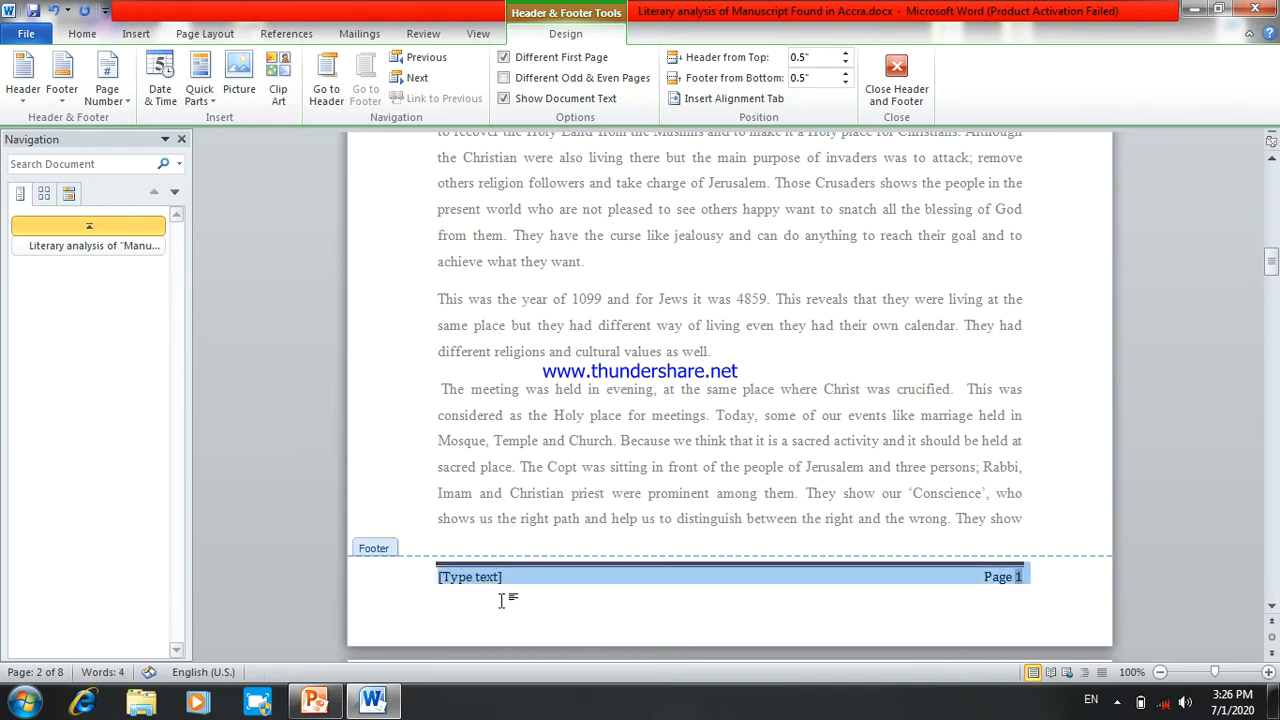
{"action": "left_click", "coordinate": [502, 601]}
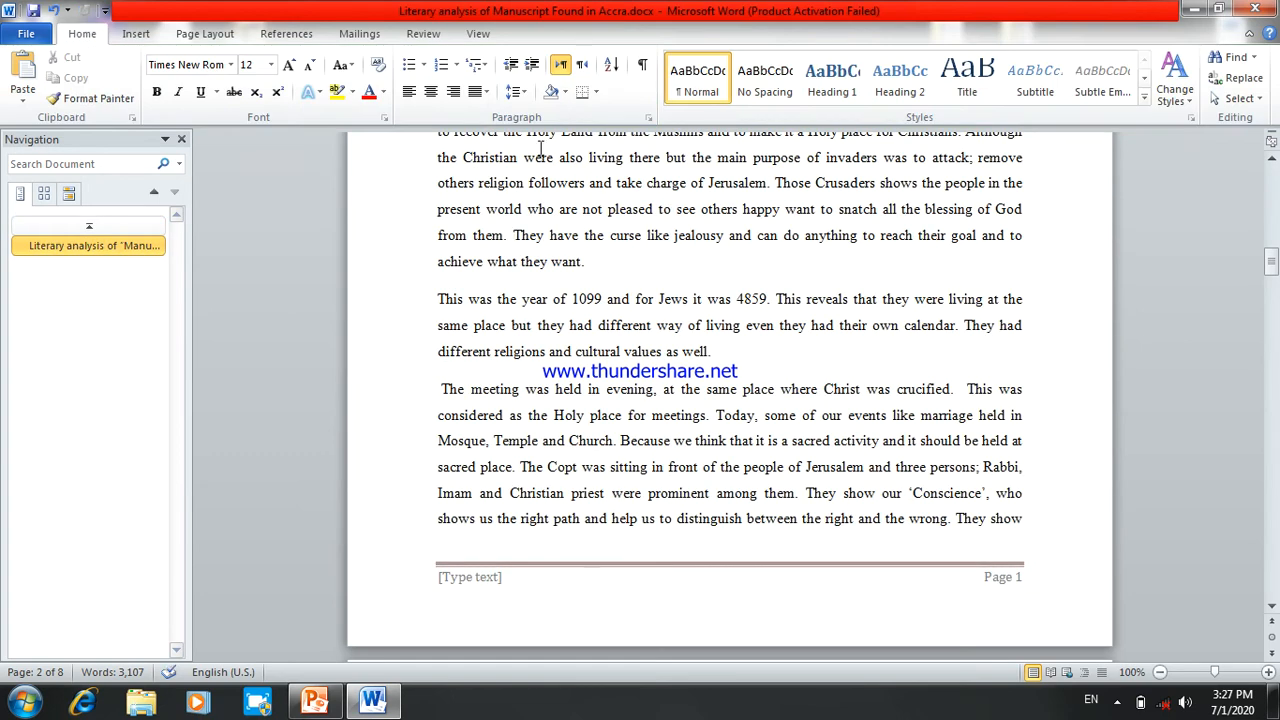
Insert a Plain Number page number at the current cursor position in the body text and delete it again.
{"action": "left_click", "coordinate": [134, 34]}
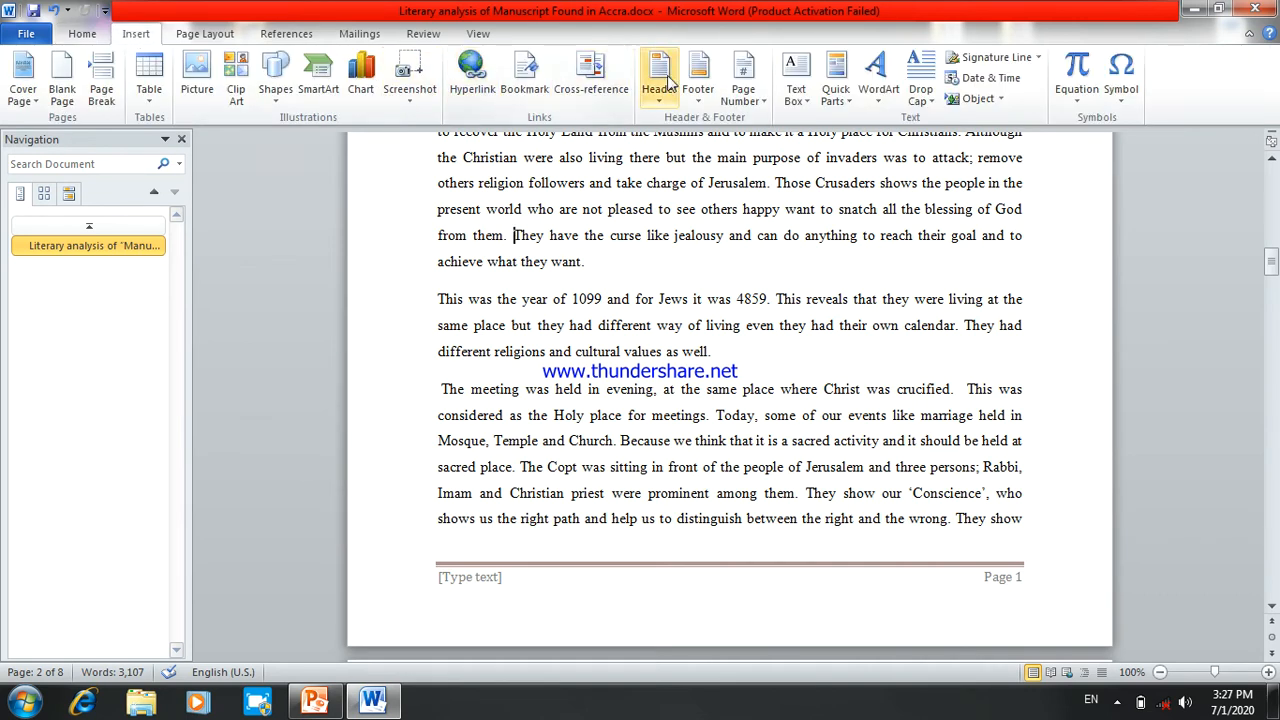
{"action": "left_click", "coordinate": [757, 107]}
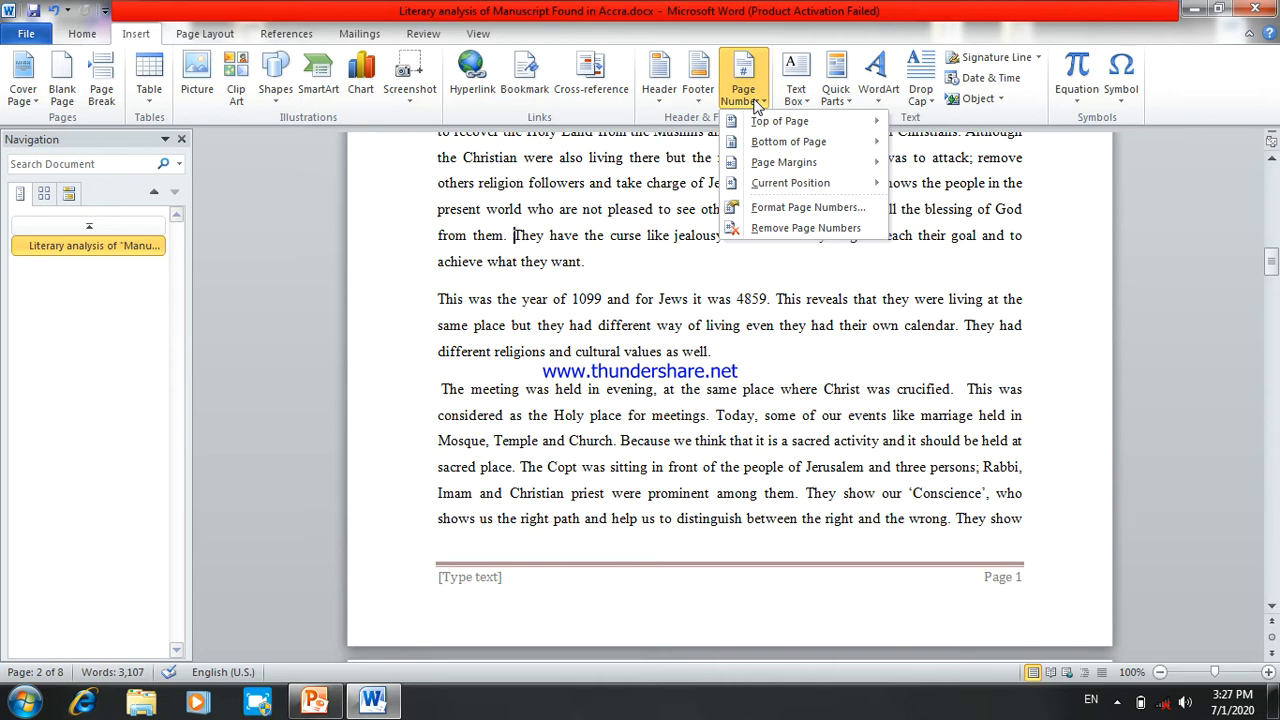
{"action": "mouse_move", "coordinate": [772, 126]}
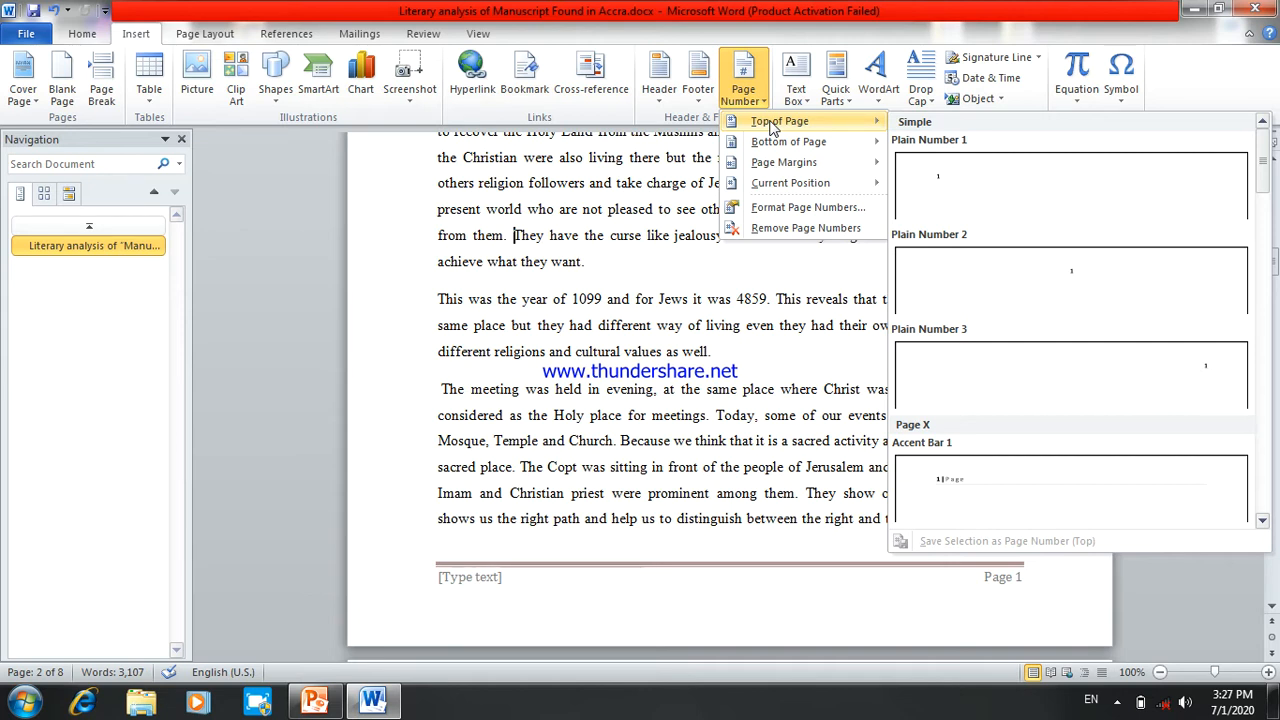
{"action": "mouse_move", "coordinate": [778, 148]}
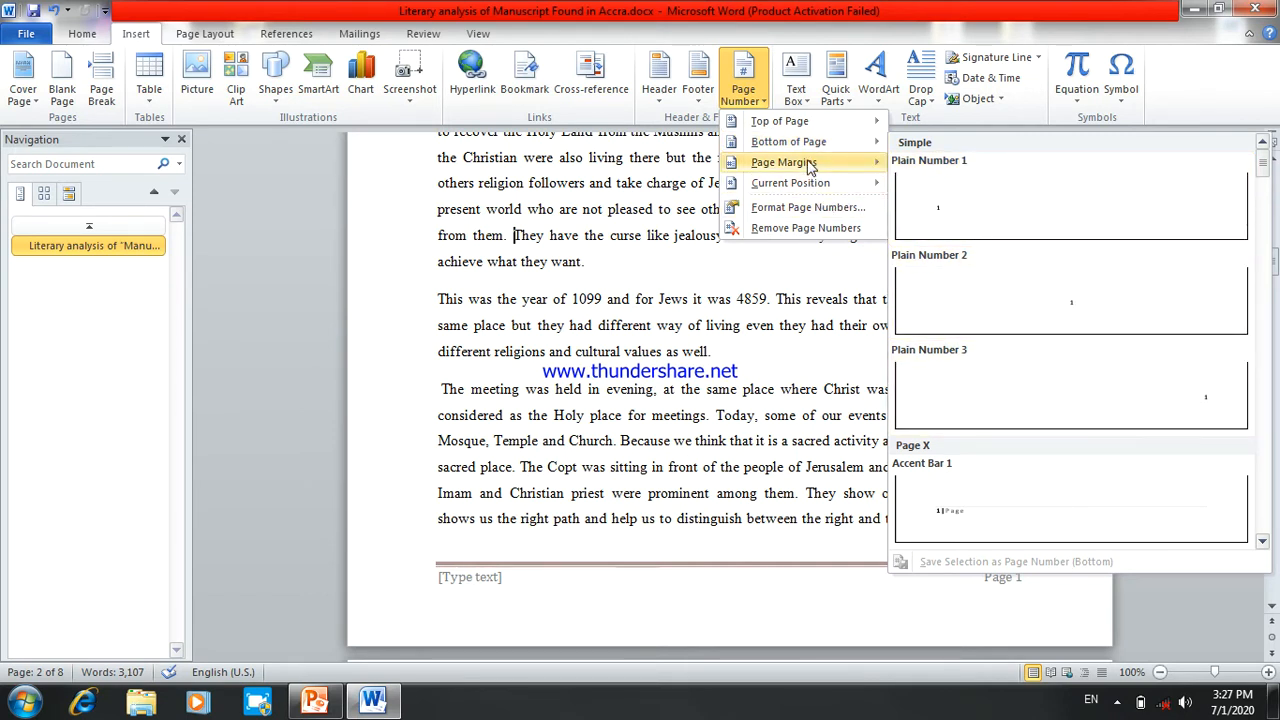
{"action": "mouse_move", "coordinate": [810, 166]}
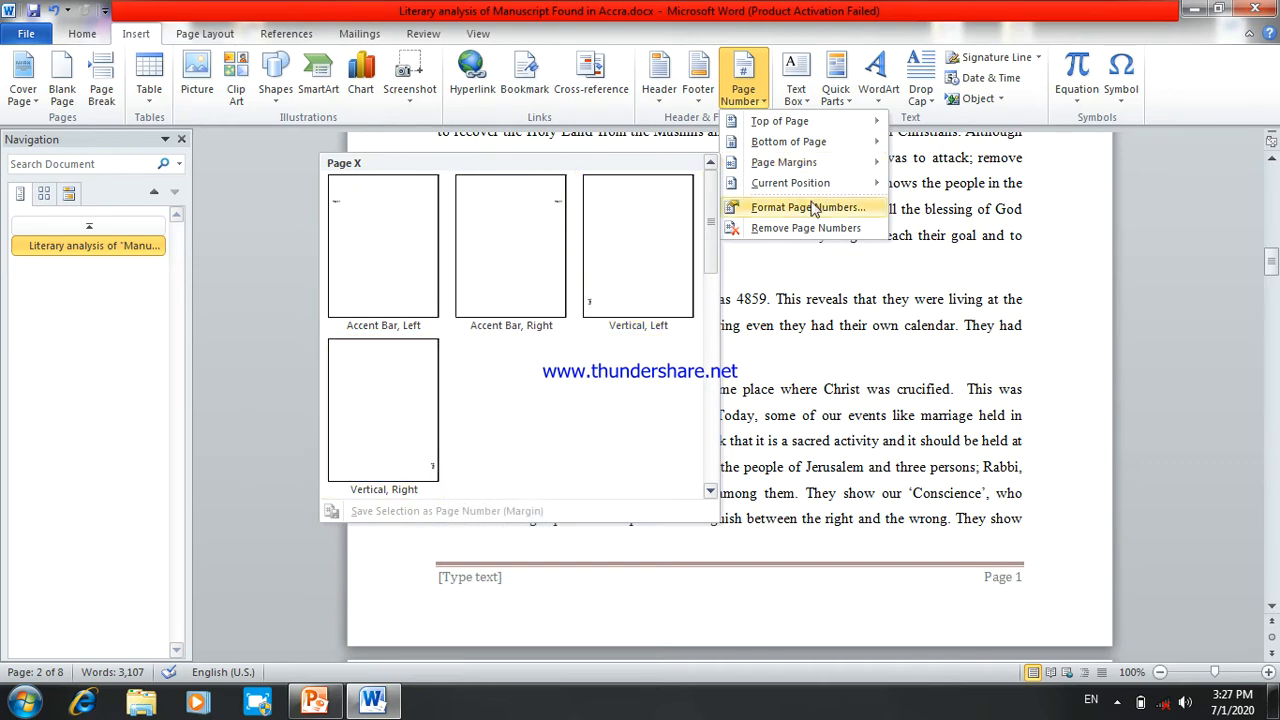
{"action": "mouse_move", "coordinate": [855, 190]}
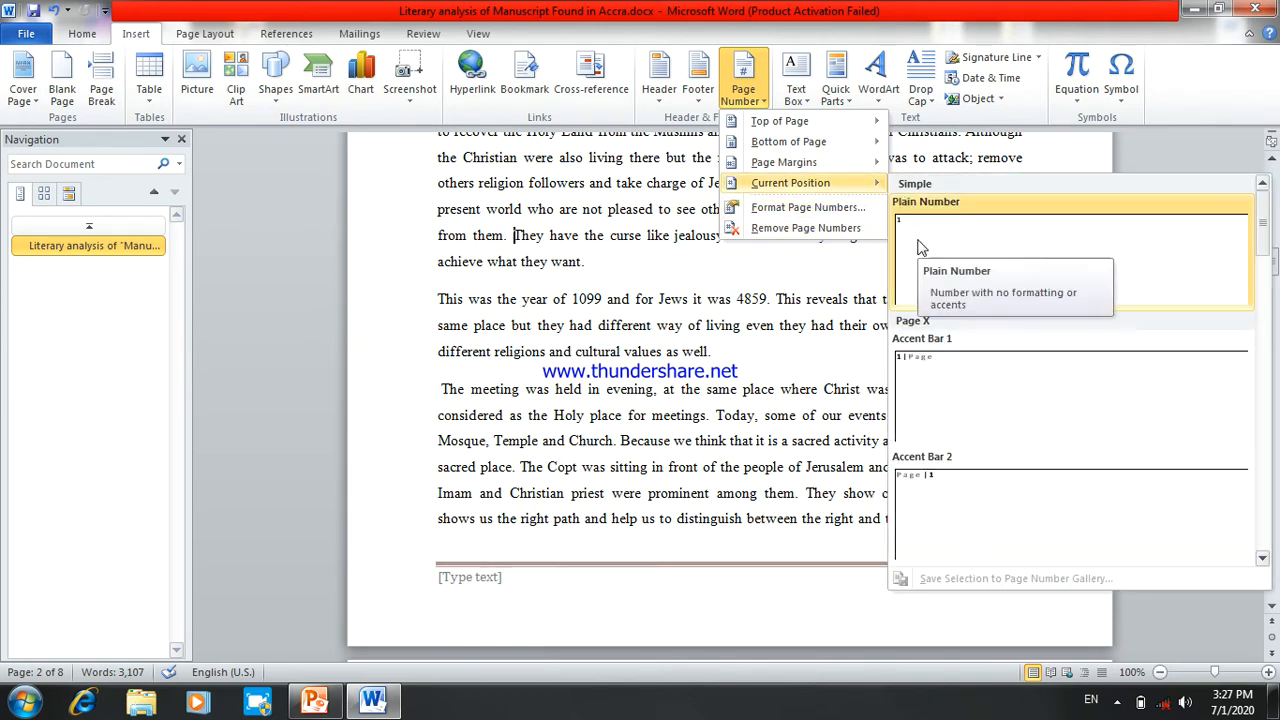
{"action": "left_click", "coordinate": [920, 247]}
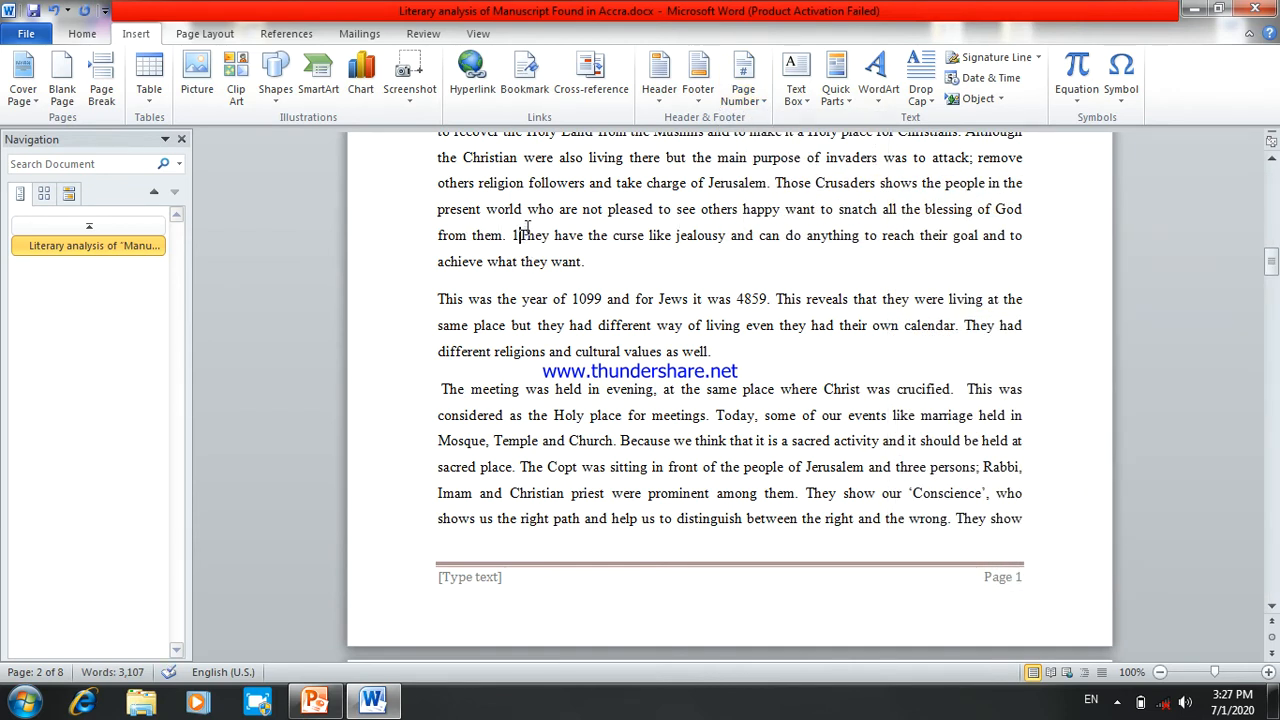
{"action": "key", "text": "BackSpace"}
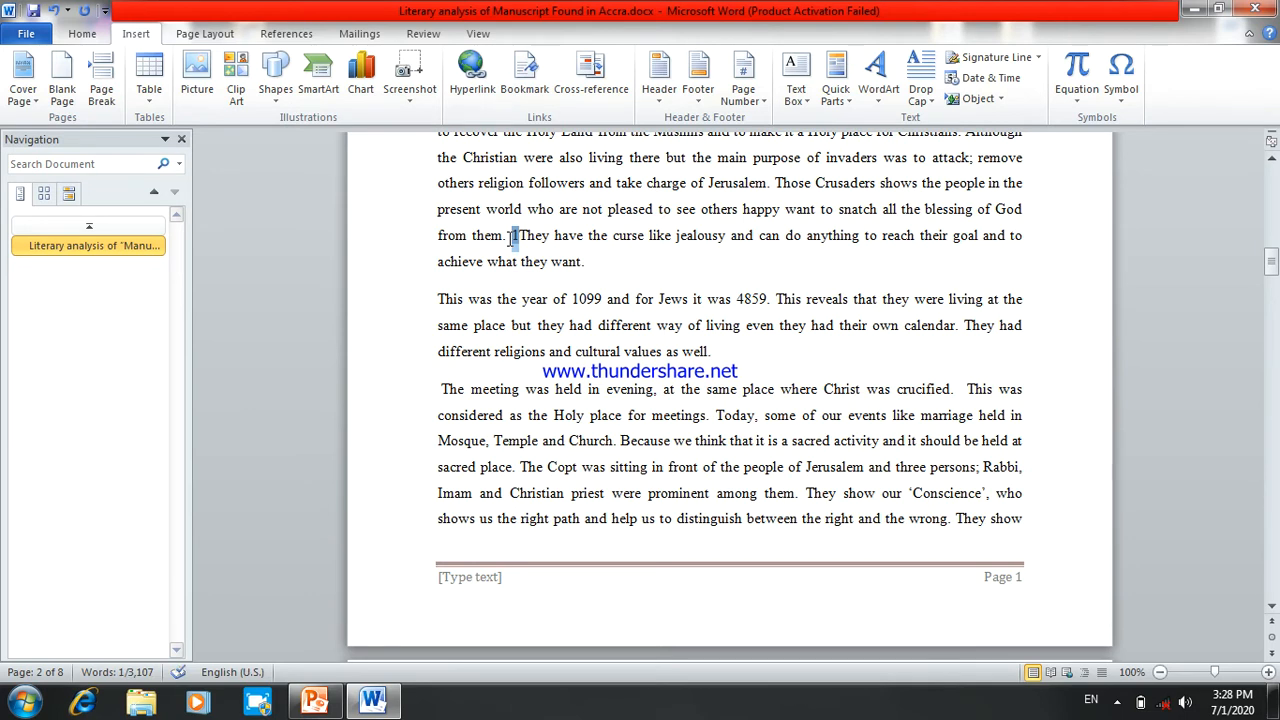
{"action": "key", "text": "BackSpace"}
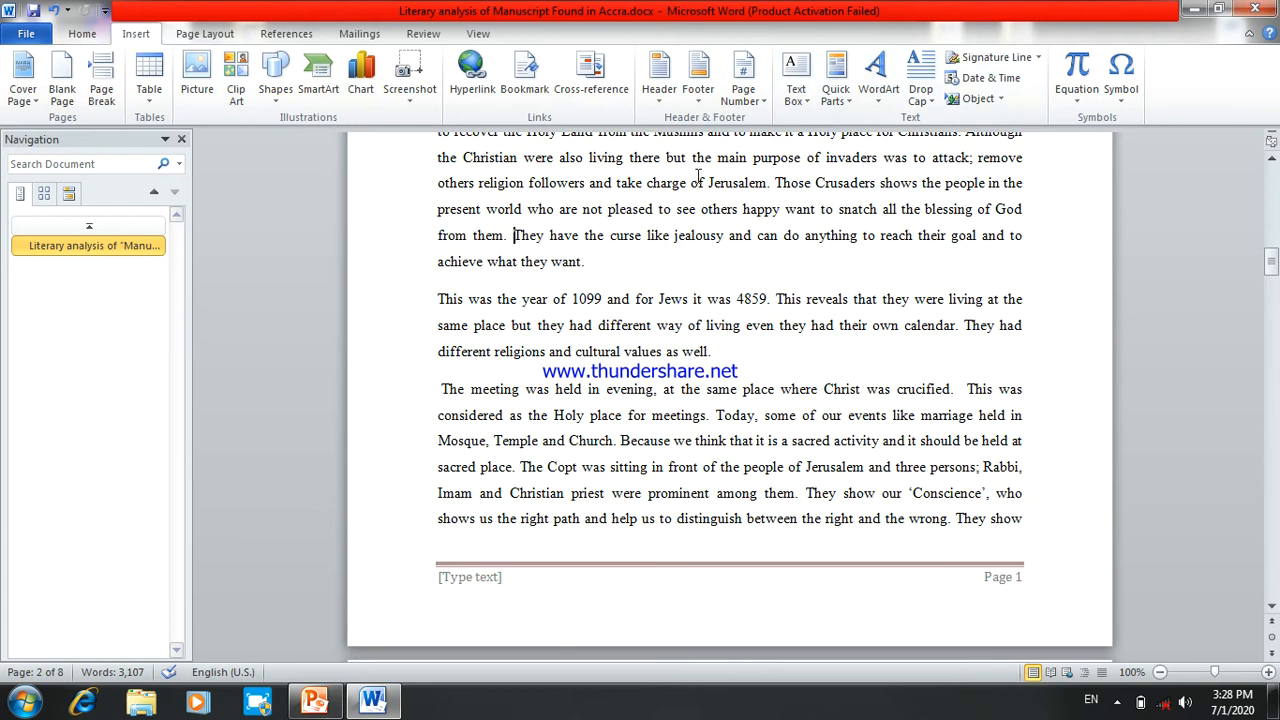
Remove the Alphabet footer from the document.
{"action": "left_click", "coordinate": [697, 100]}
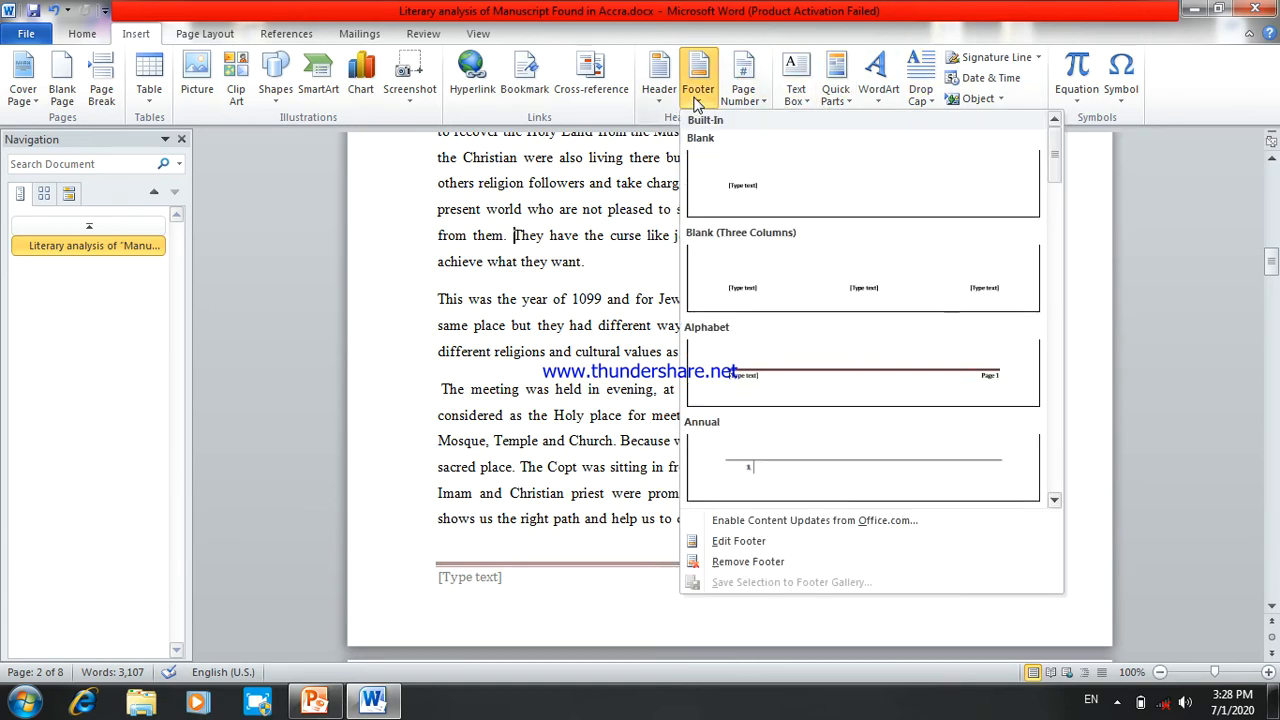
{"action": "left_click", "coordinate": [712, 561]}
{"action": "left_click", "coordinate": [710, 552]}
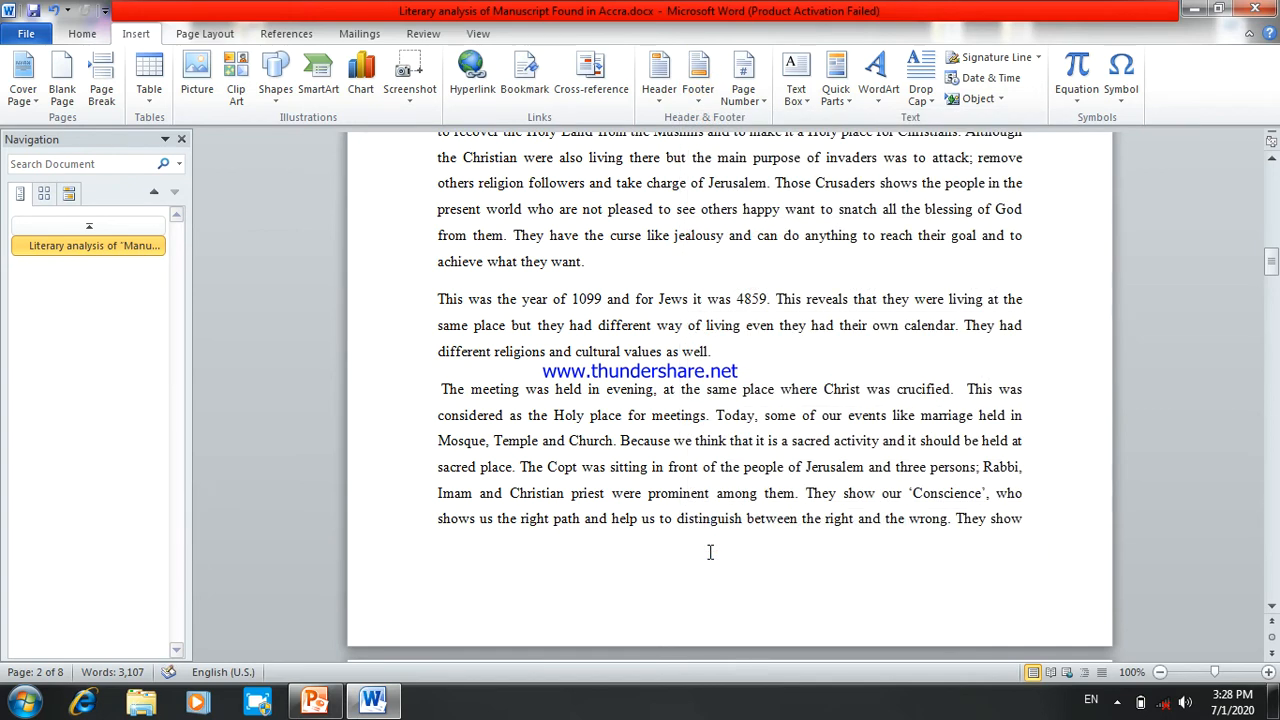
Place a Simple Text Box across the last text line of page 2 and clear its placeholder text.
{"action": "left_click", "coordinate": [799, 104]}
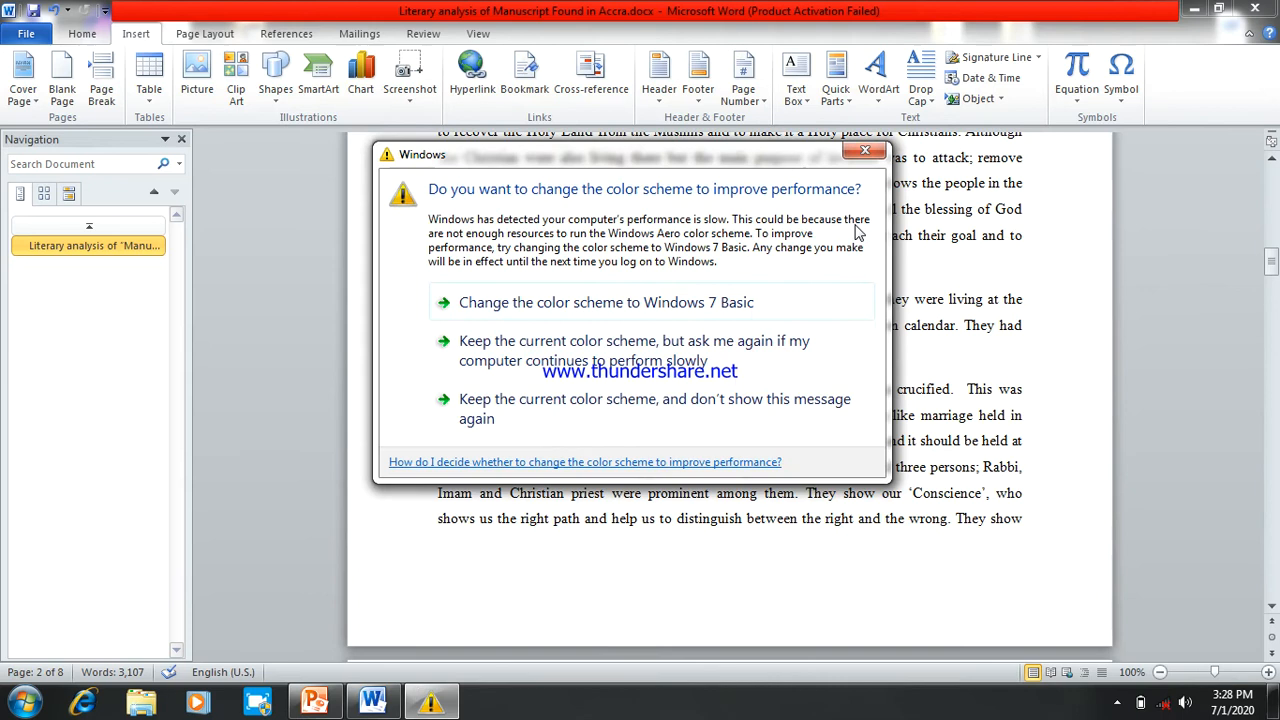
{"action": "left_click", "coordinate": [866, 151]}
{"action": "left_click", "coordinate": [799, 100]}
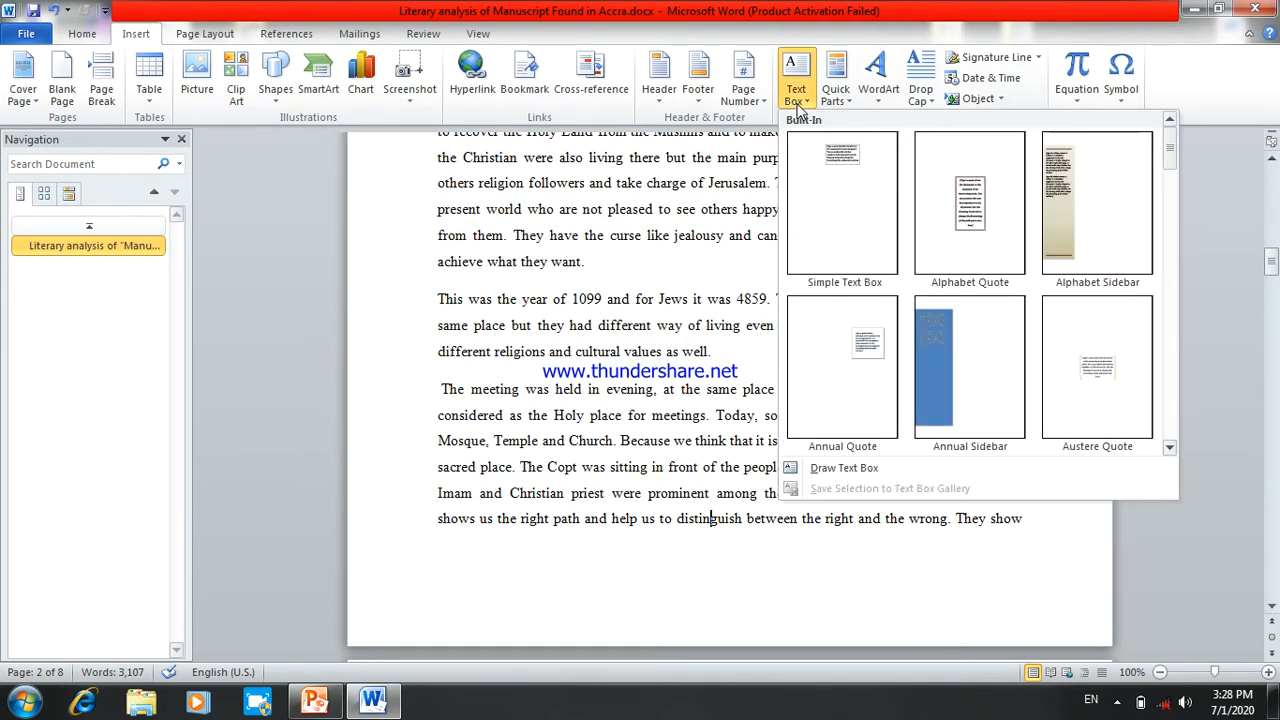
{"action": "left_click", "coordinate": [856, 237]}
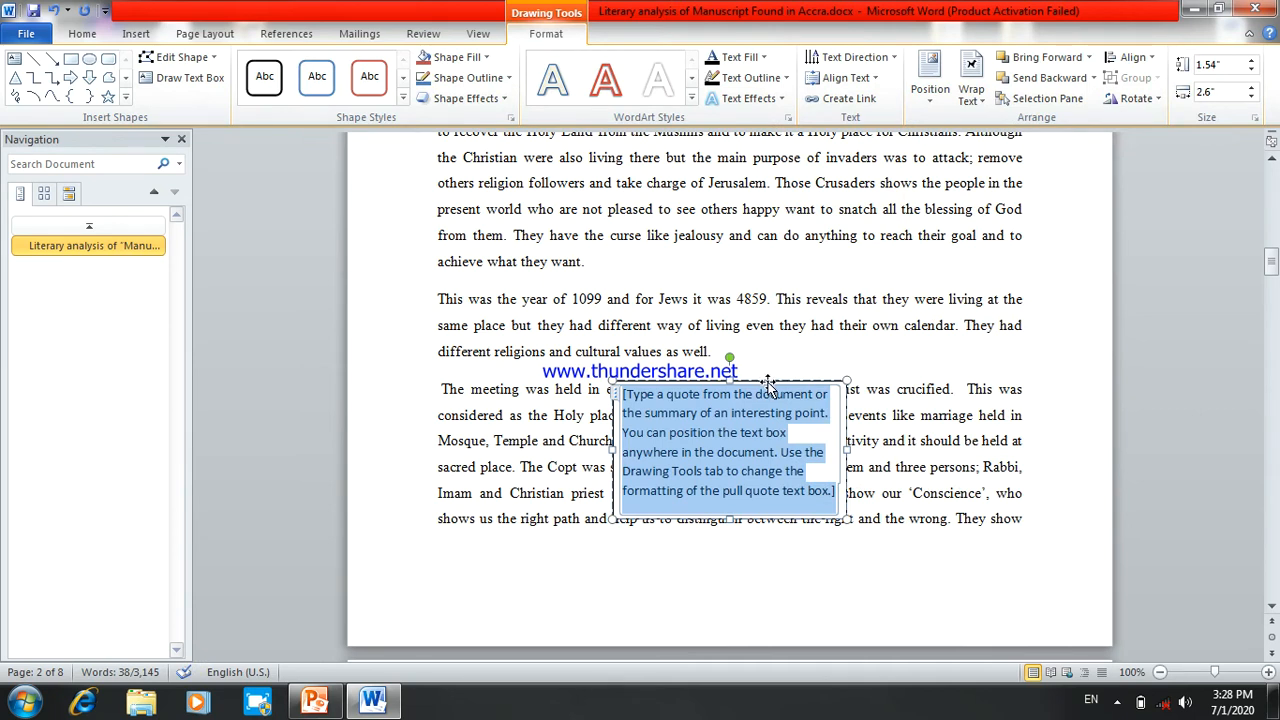
{"action": "left_click_drag", "start_coordinate": [770, 385], "coordinate": [694, 527]}
{"action": "left_click", "coordinate": [668, 550]}
{"action": "key", "text": "Delete"}
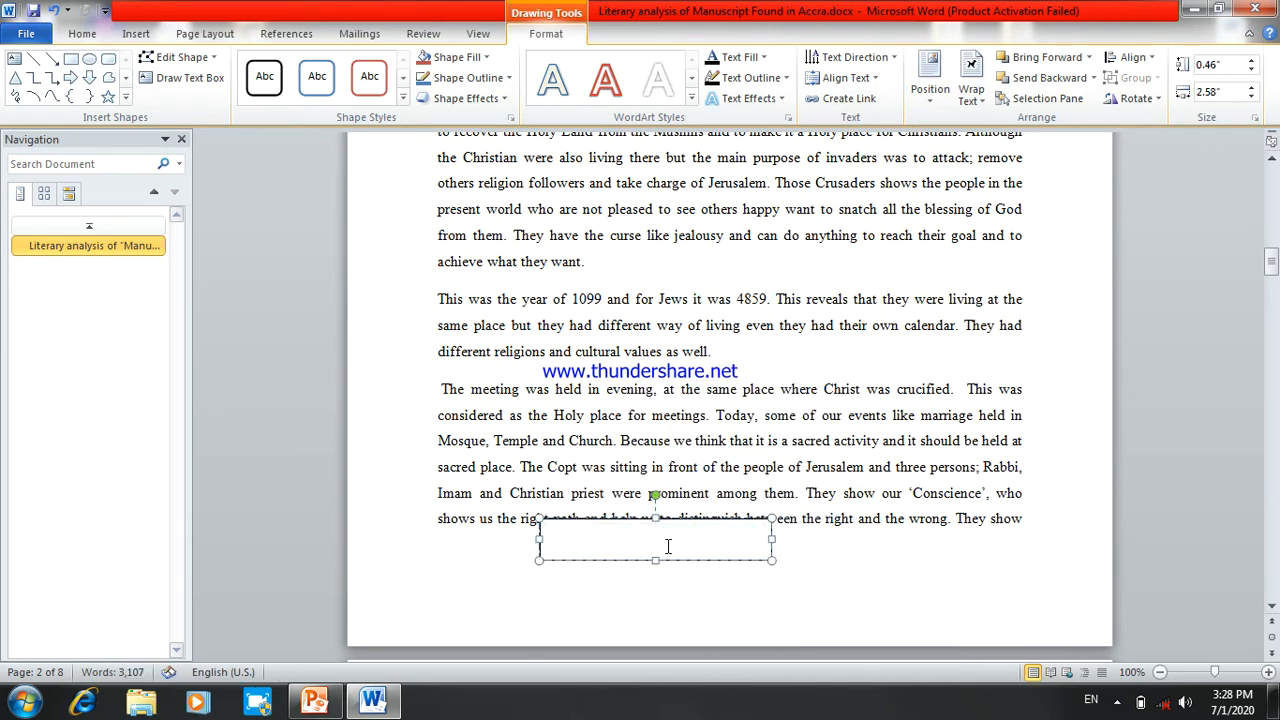
Enter "This is my laptp" in the text box and erase all of it again.
{"action": "type", "text": "This is my la"}
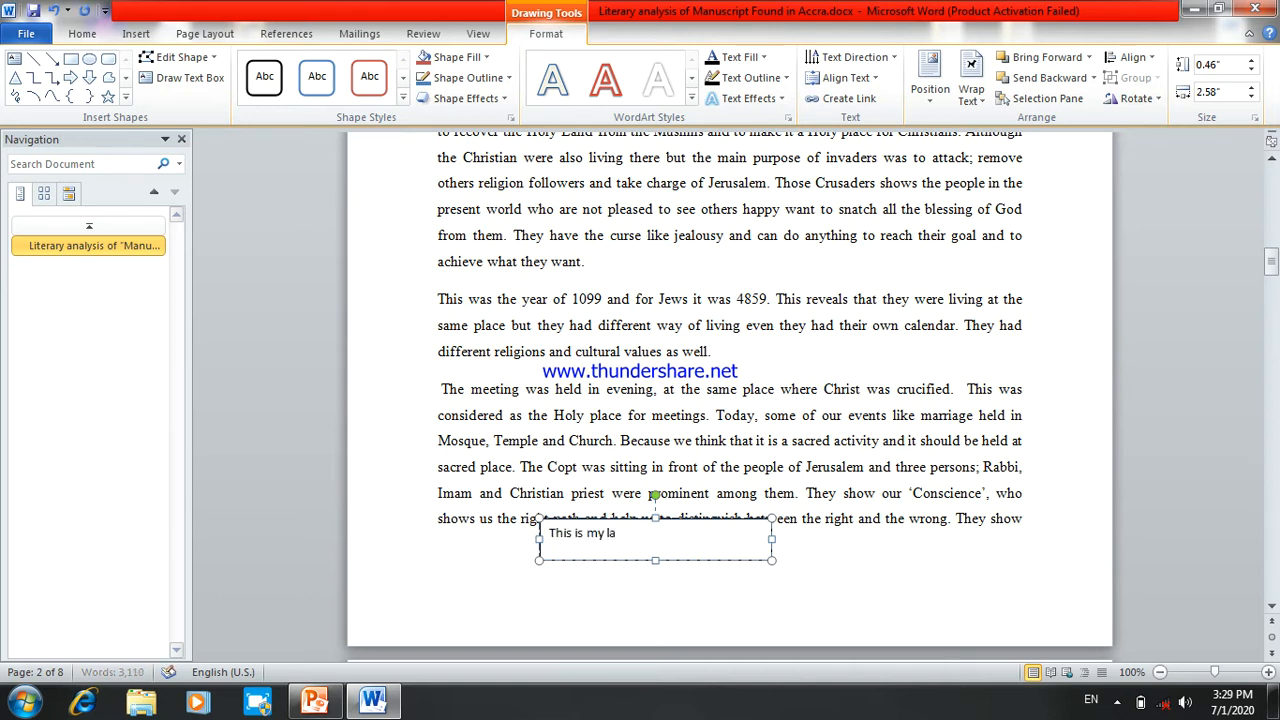
{"action": "type", "text": "ptp"}
{"action": "key", "text": "BackSpace"}
{"action": "key", "text": "BackSpace"}
{"action": "key", "text": "BackSpace"}
{"action": "key", "text": "BackSpace"}
{"action": "key", "text": "BackSpace"}
{"action": "key", "text": "BackSpace"}
{"action": "key", "text": "BackSpace"}
{"action": "key", "text": "BackSpace"}
{"action": "key", "text": "BackSpace"}
{"action": "key", "text": "BackSpace"}
{"action": "key", "text": "BackSpace"}
{"action": "key", "text": "BackSpace"}
{"action": "key", "text": "BackSpace"}
{"action": "key", "text": "BackSpace"}
{"action": "key", "text": "BackSpace"}
{"action": "key", "text": "BackSpace"}
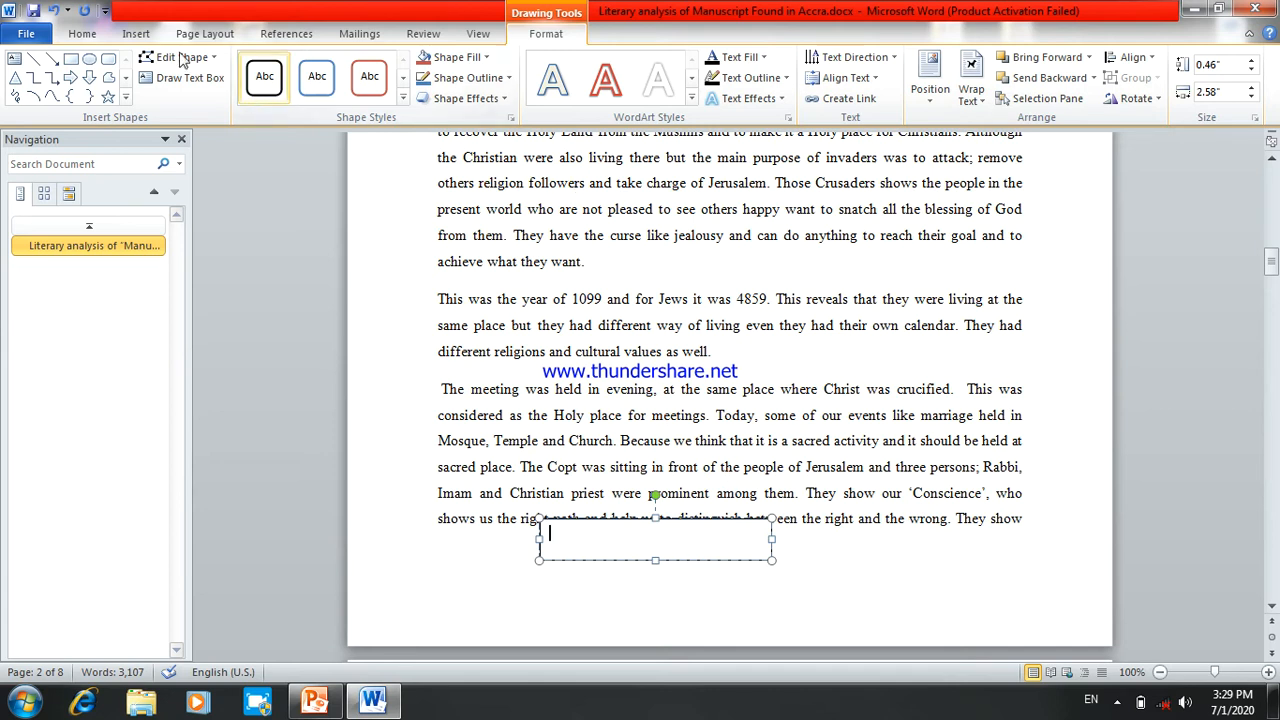
Delete the empty text box covering the last text line of page 2.
{"action": "left_click", "coordinate": [135, 33]}
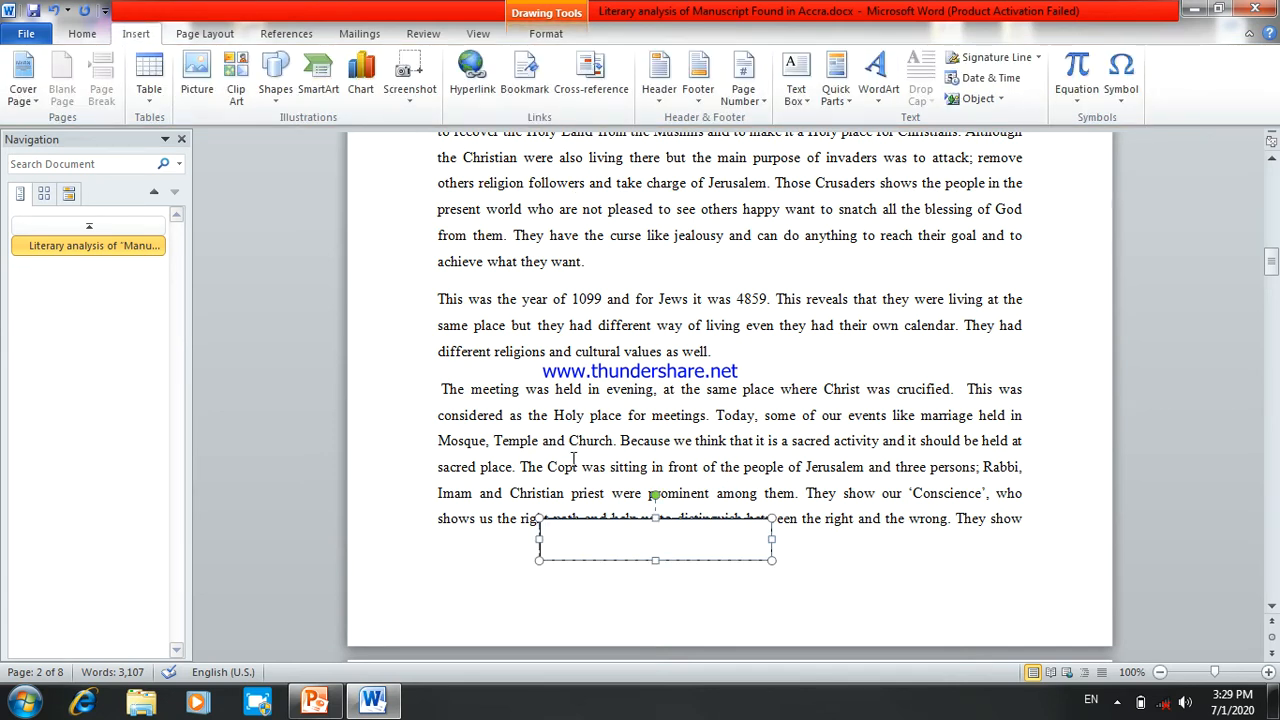
{"action": "left_click", "coordinate": [539, 522]}
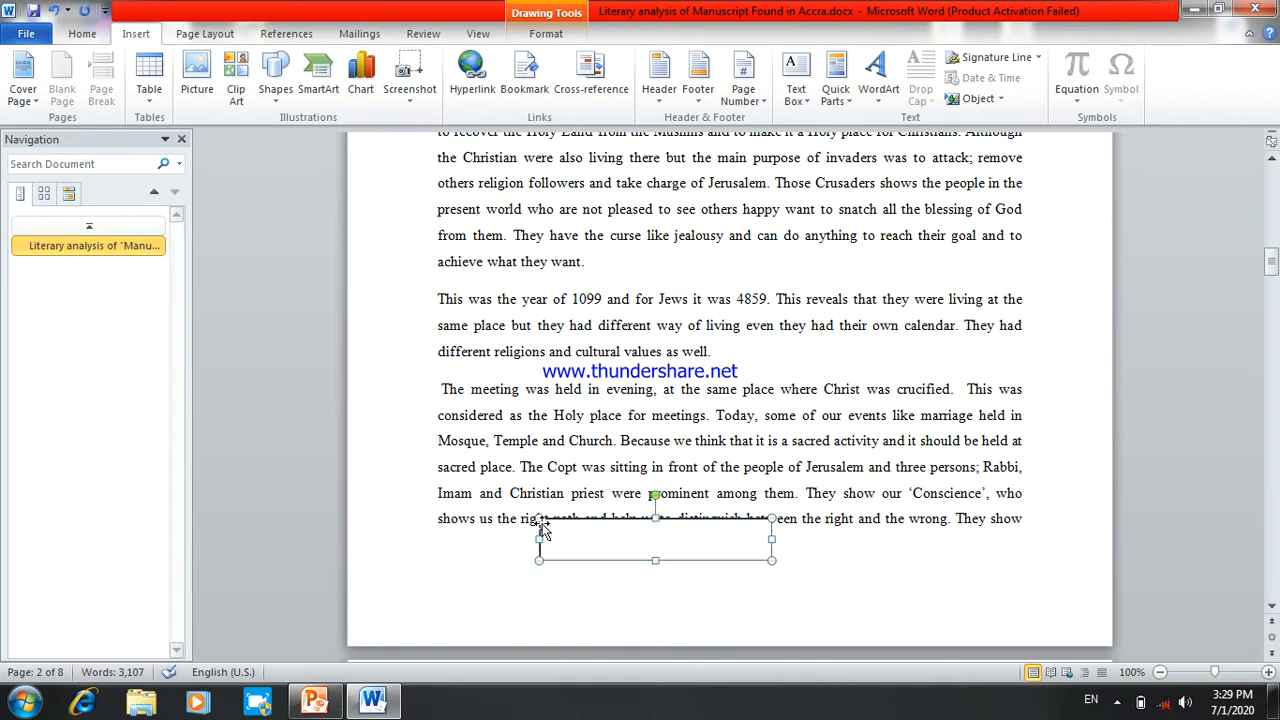
{"action": "key", "text": "Delete"}
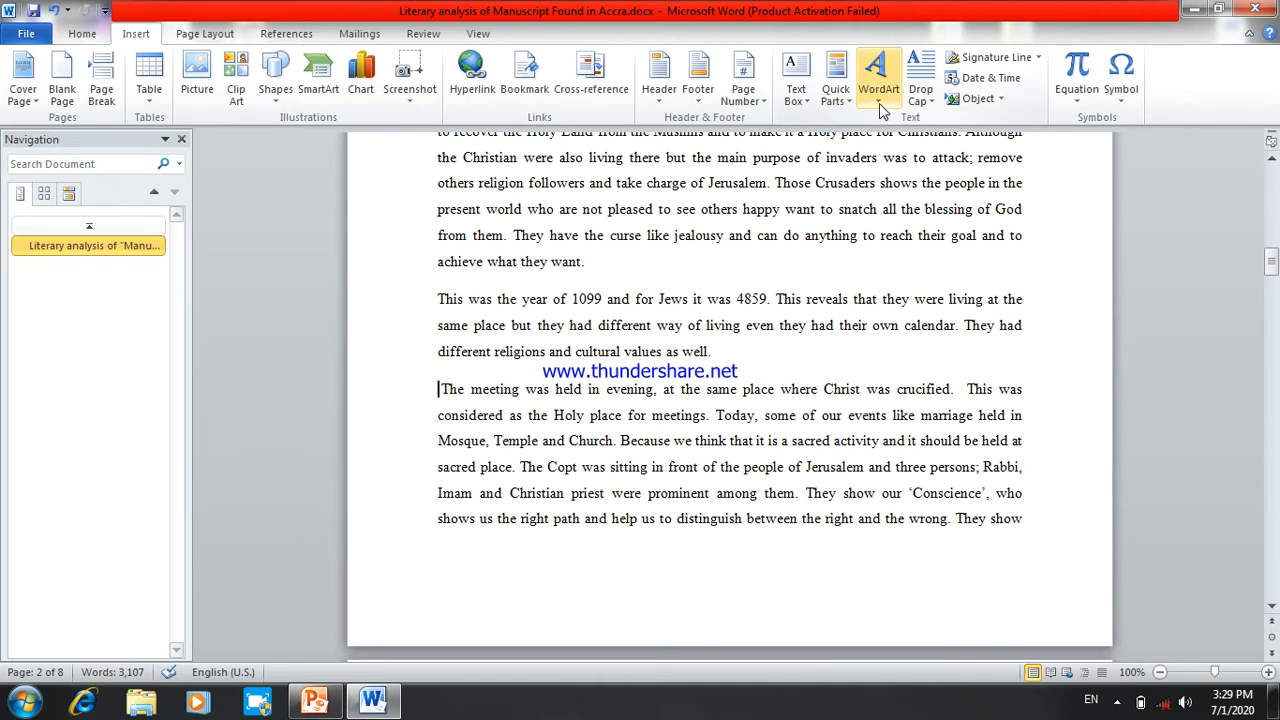
Look through the WordArt styles and the drop cap options without applying any.
{"action": "left_click", "coordinate": [880, 100]}
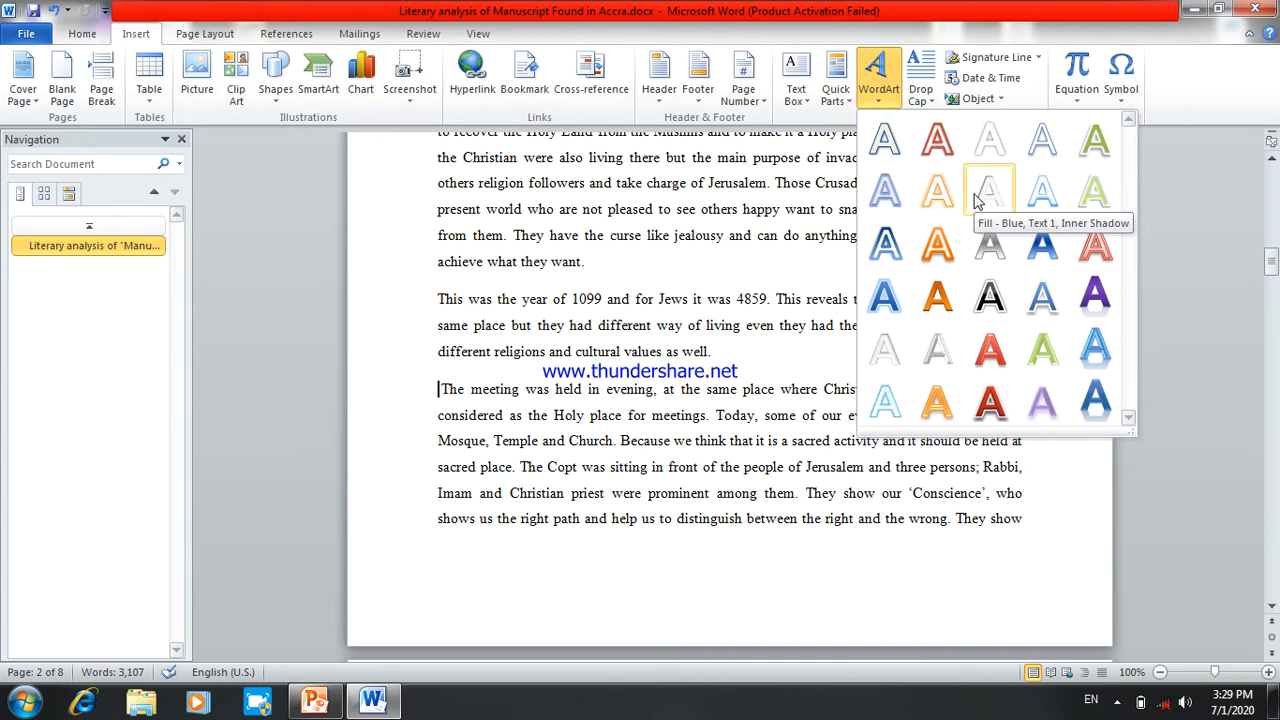
{"action": "left_click", "coordinate": [1177, 178]}
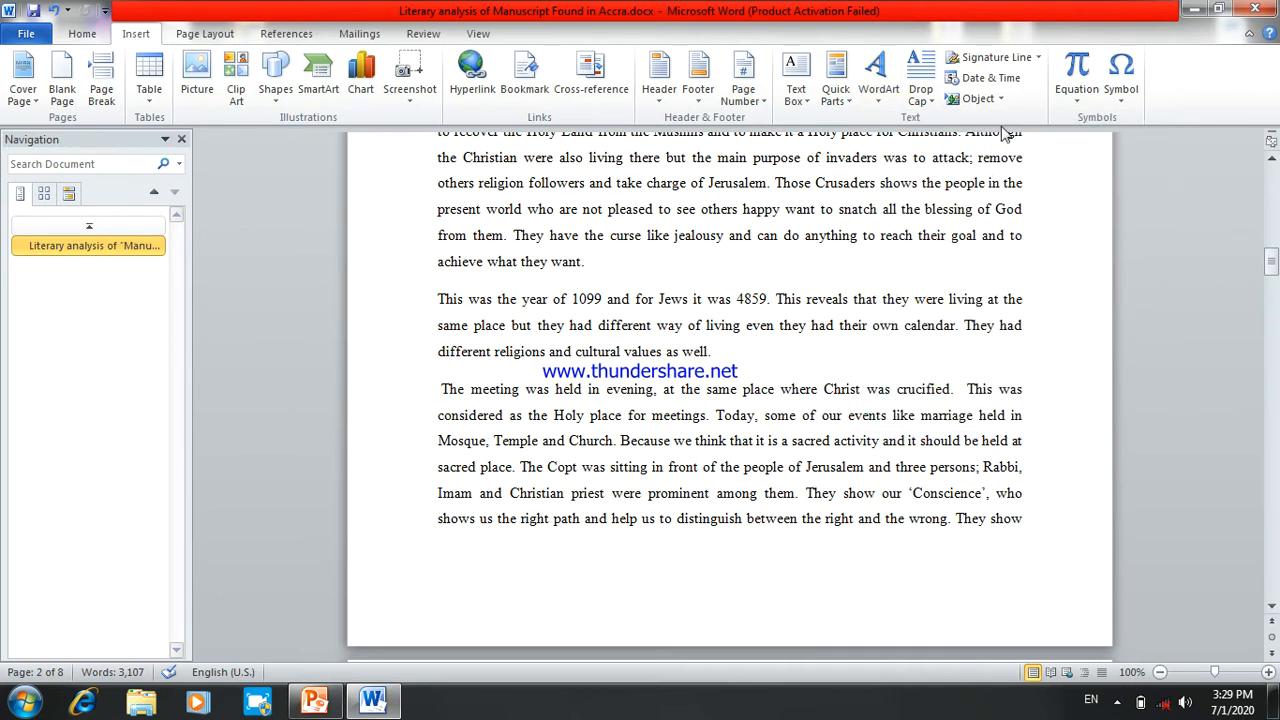
{"action": "left_click", "coordinate": [935, 100]}
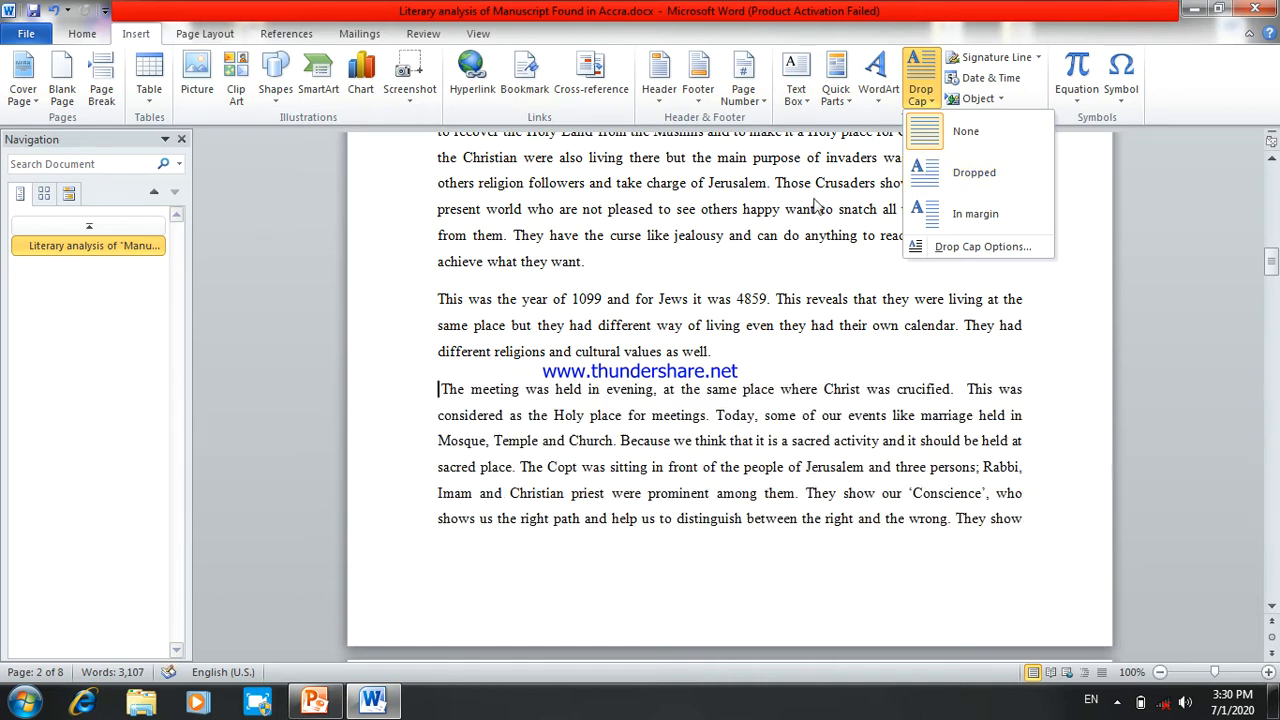
Apply a Dropped drop cap to the paragraph starting "The “Manuscript Found in Accra”" and reset it to None.
{"action": "left_click_drag", "start_coordinate": [1268, 270], "coordinate": [1268, 241]}
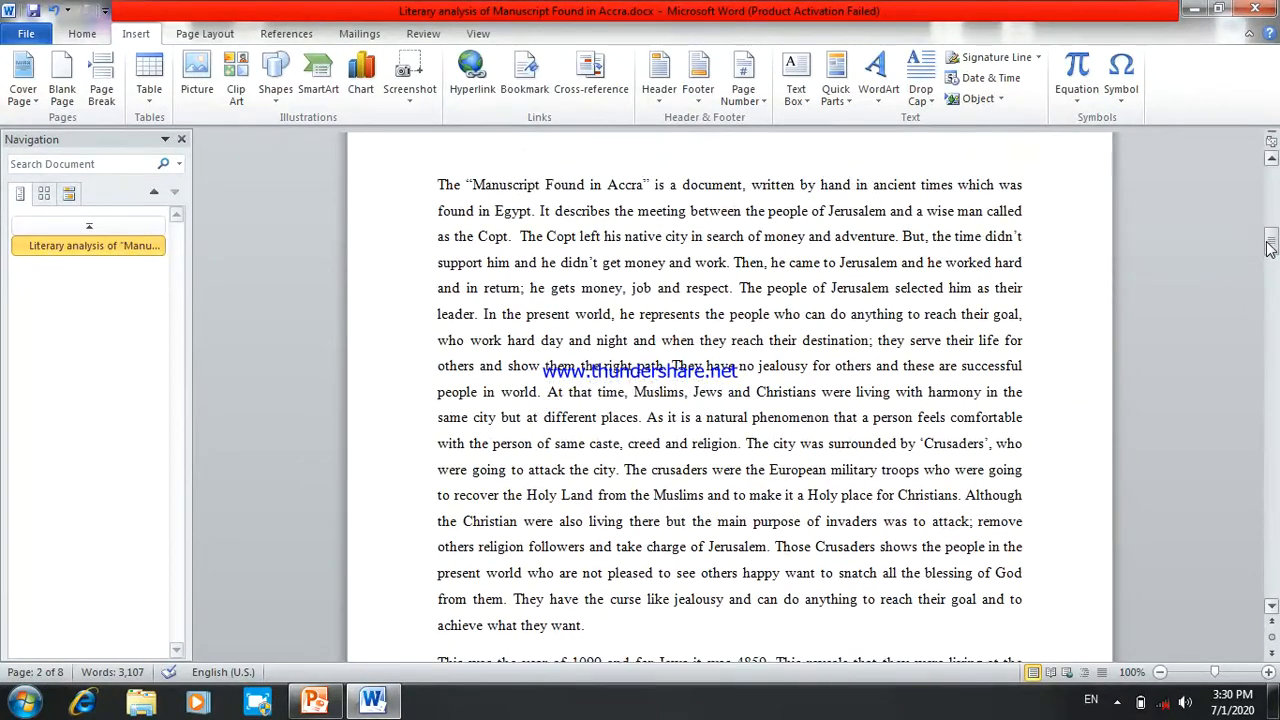
{"action": "left_click", "coordinate": [439, 184]}
{"action": "left_click", "coordinate": [925, 100]}
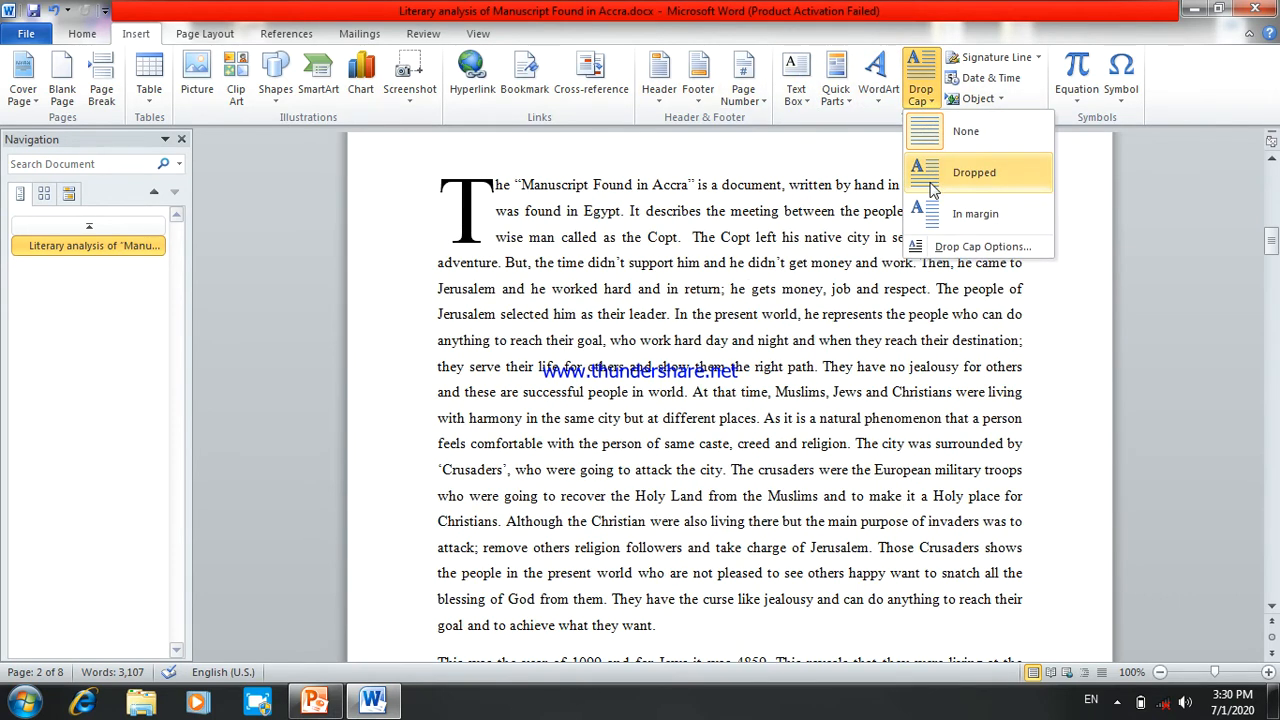
{"action": "left_click", "coordinate": [932, 190]}
{"action": "left_click", "coordinate": [929, 184]}
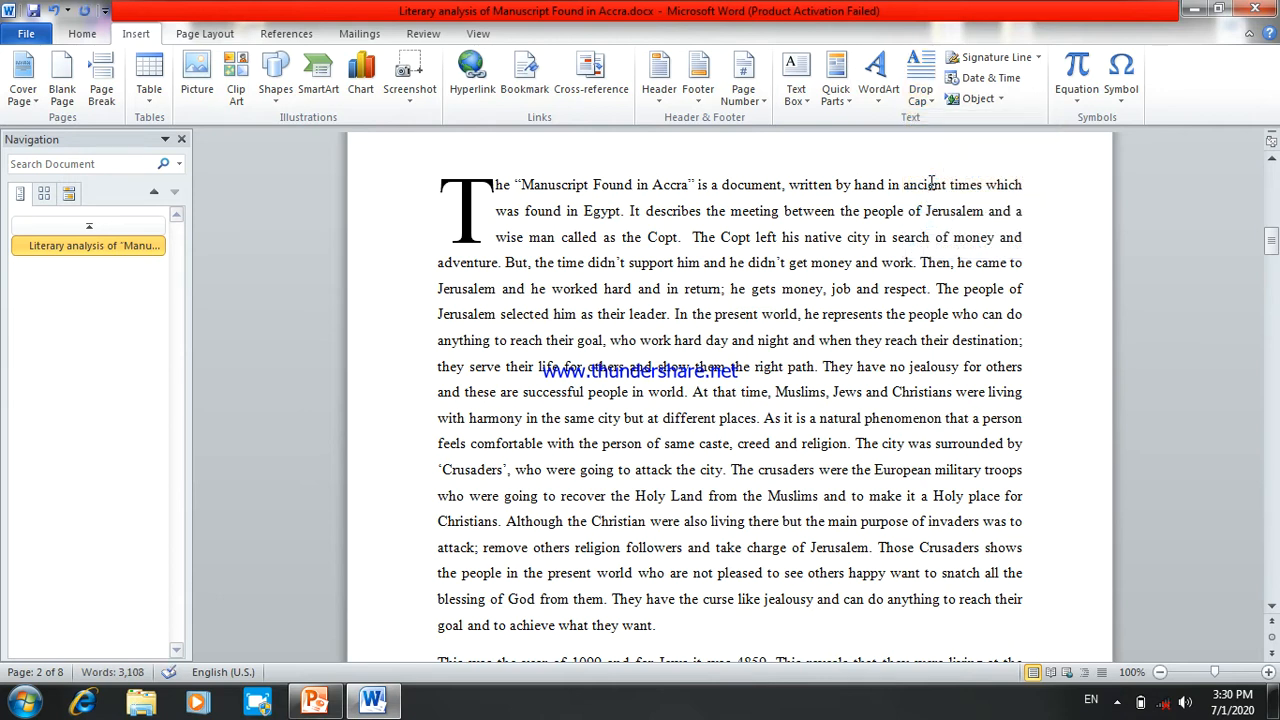
{"action": "left_click", "coordinate": [918, 102]}
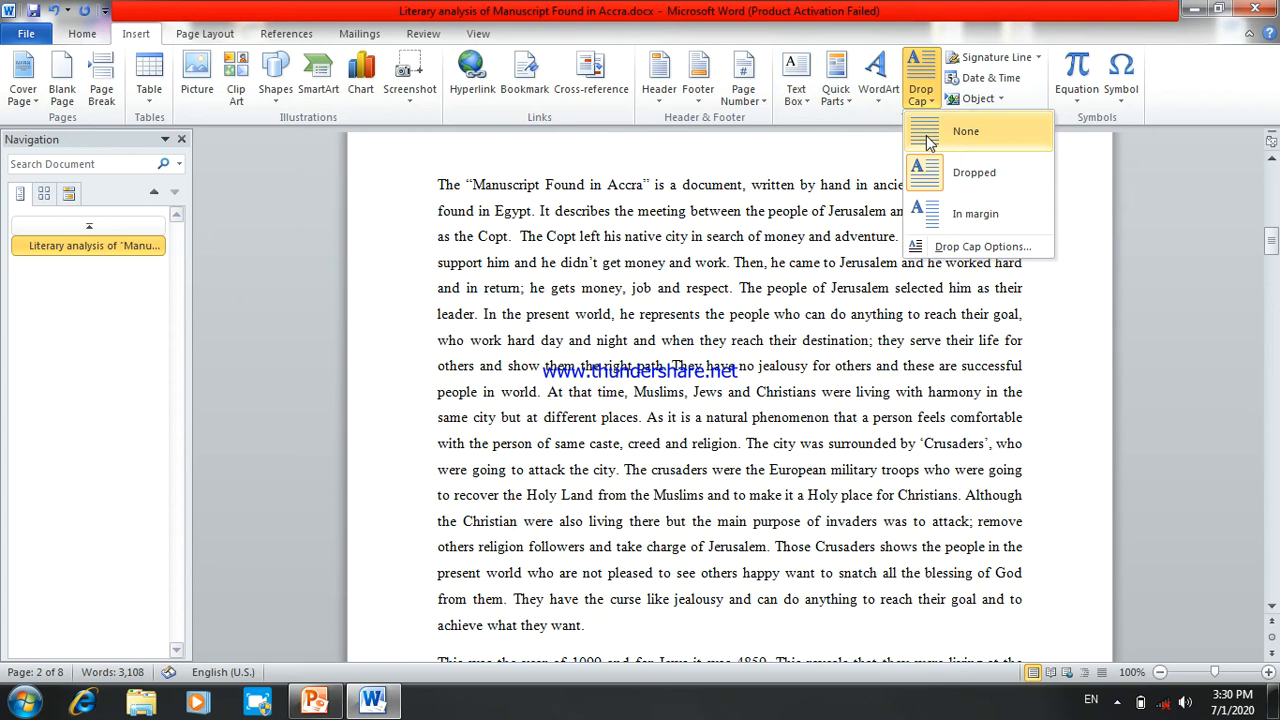
{"action": "left_click", "coordinate": [926, 132]}
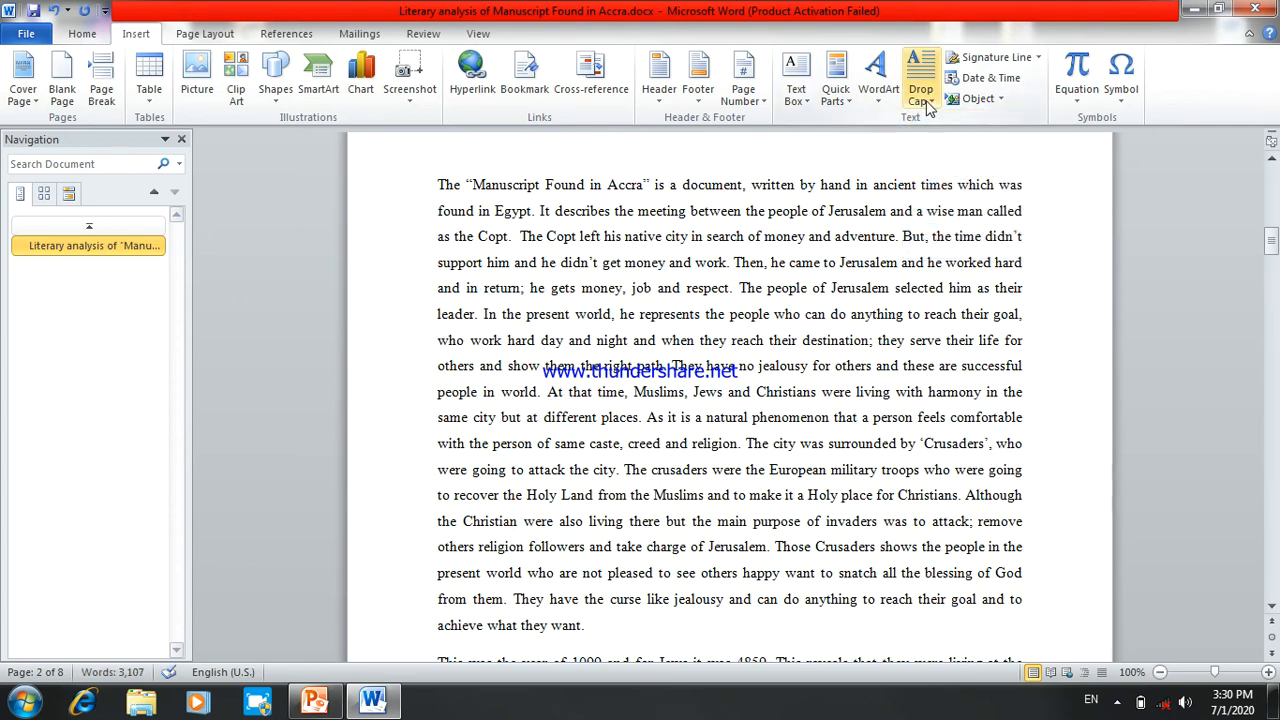
Give the same paragraph an In margin drop cap and delete the framed letter T.
{"action": "left_click", "coordinate": [926, 100]}
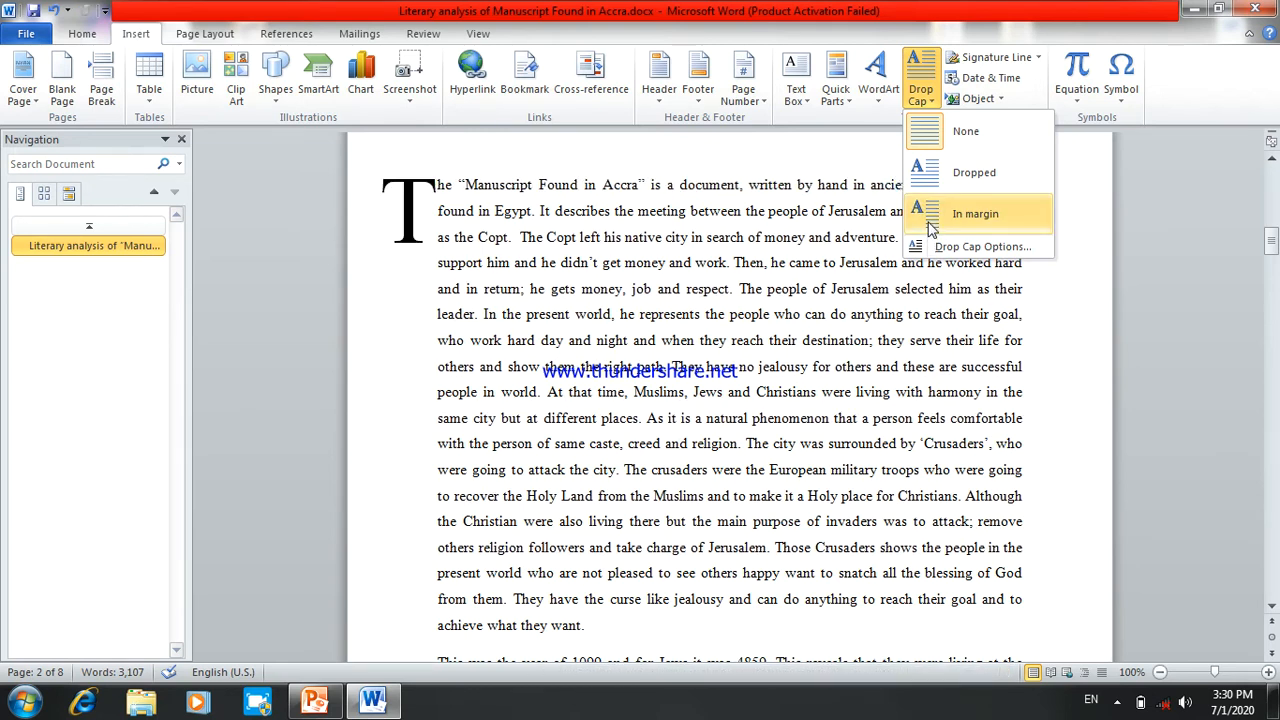
{"action": "left_click", "coordinate": [929, 224]}
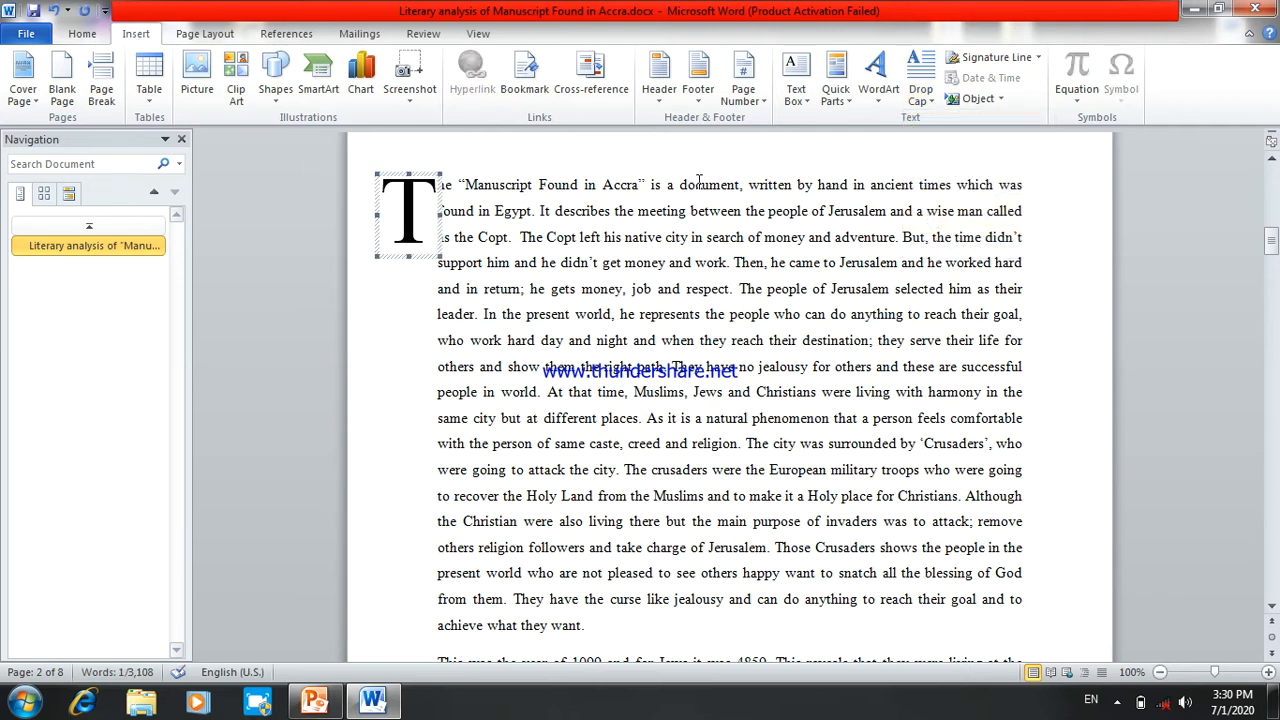
{"action": "key", "text": "Delete"}
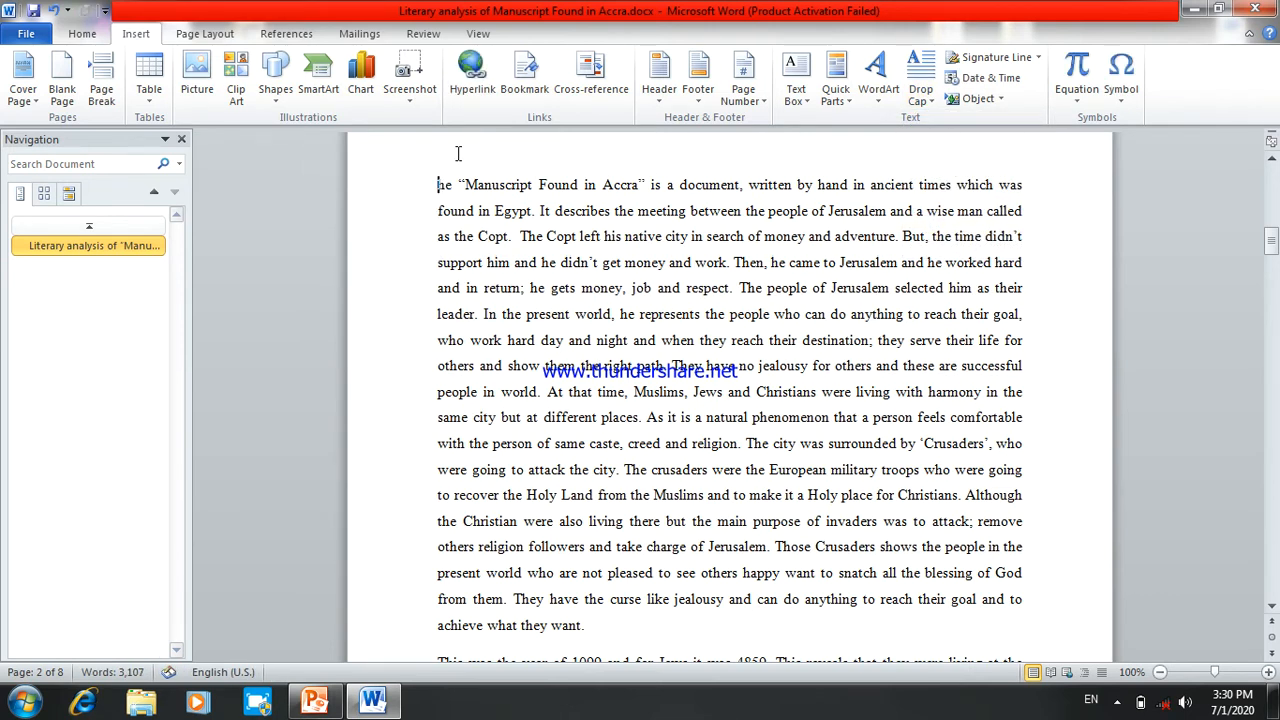
Try to retype the missing initial T of the paragraph with the drop cap set to None, erasing each attempt.
{"action": "type", "text": "t"}
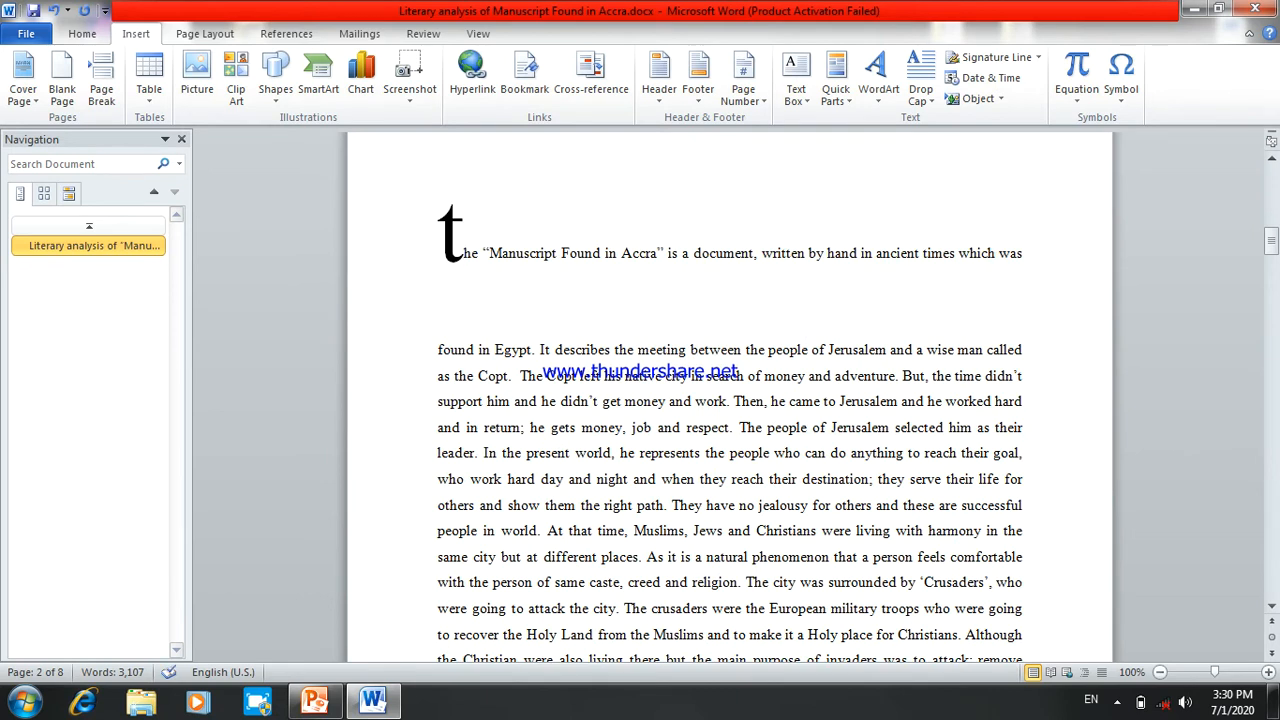
{"action": "key", "text": "BackSpace"}
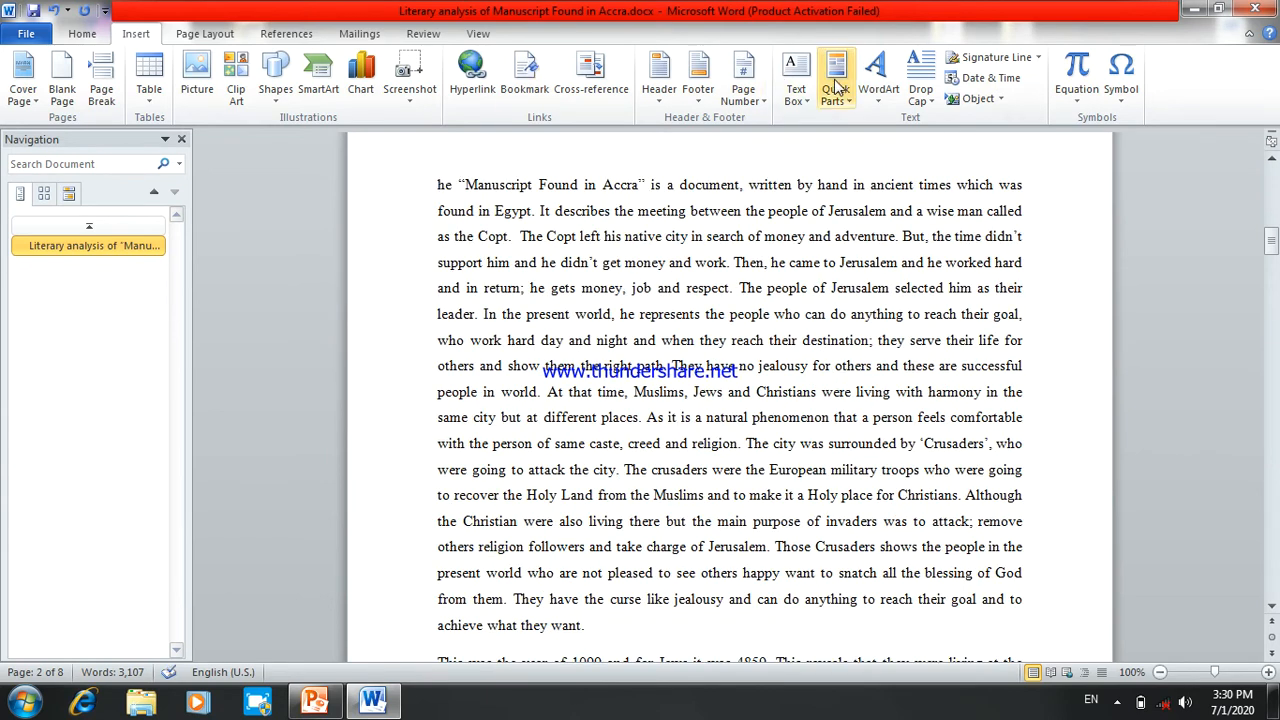
{"action": "left_click", "coordinate": [921, 88]}
{"action": "left_click", "coordinate": [946, 142]}
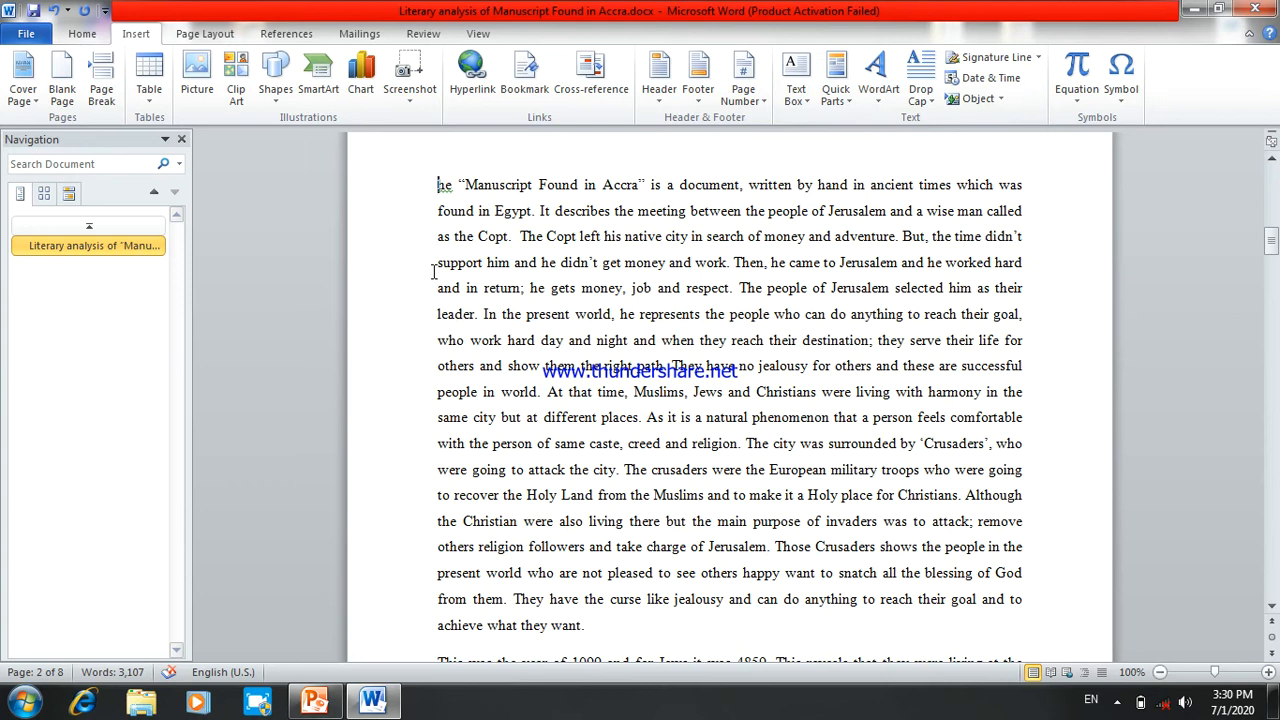
{"action": "type", "text": "T"}
{"action": "key", "text": "BackSpace"}
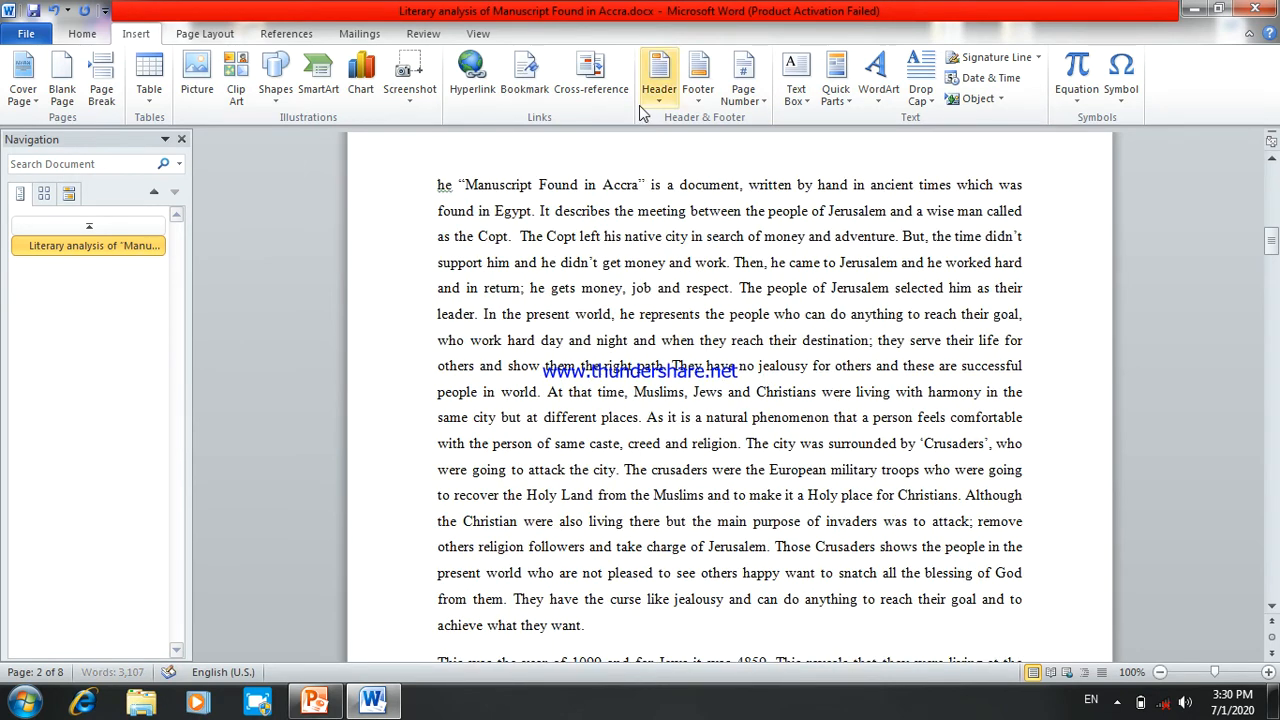
{"action": "left_click", "coordinate": [920, 90]}
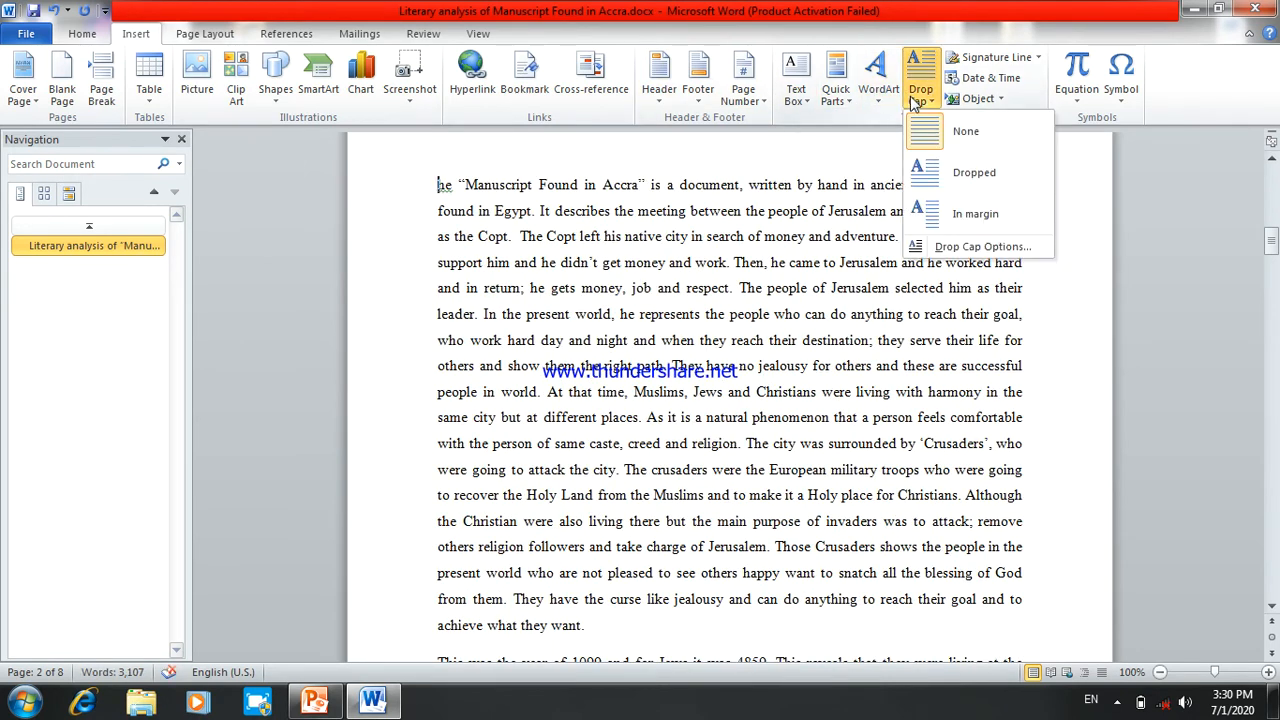
{"action": "left_click", "coordinate": [922, 145]}
{"action": "left_click", "coordinate": [814, 264]}
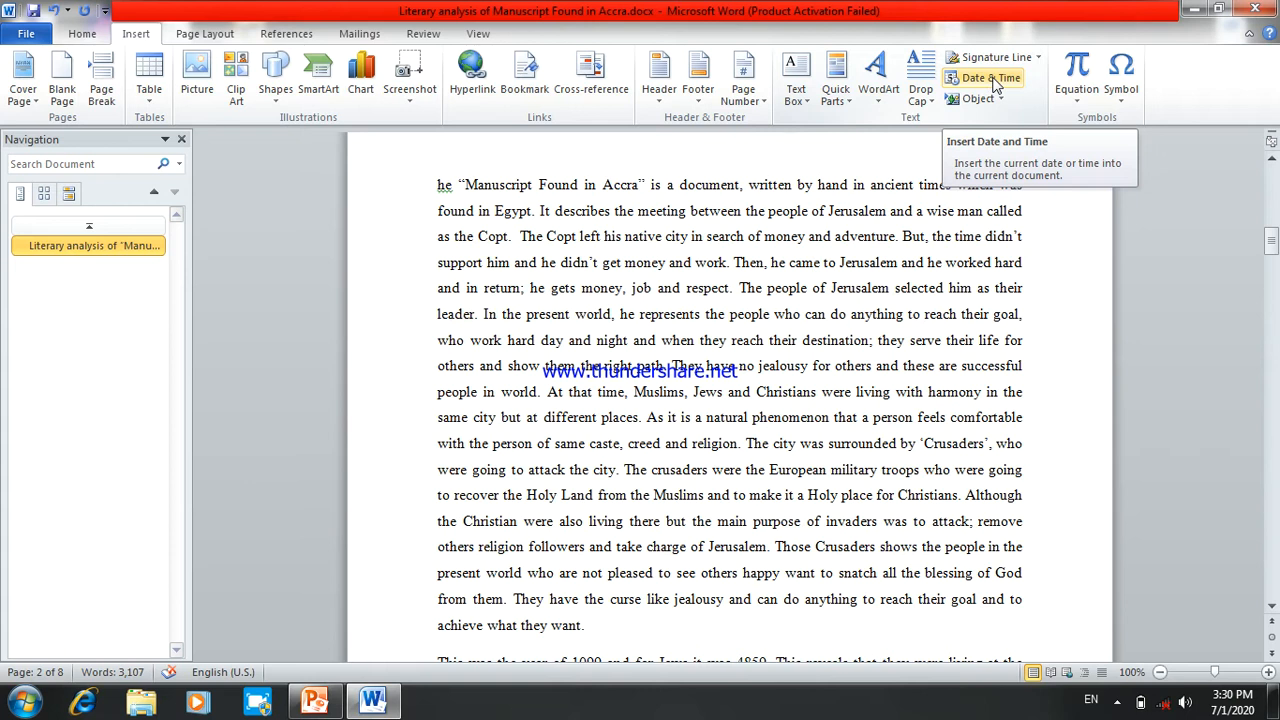
Examine the available symbols and the list of special characters without inserting any.
{"action": "left_click", "coordinate": [1121, 100]}
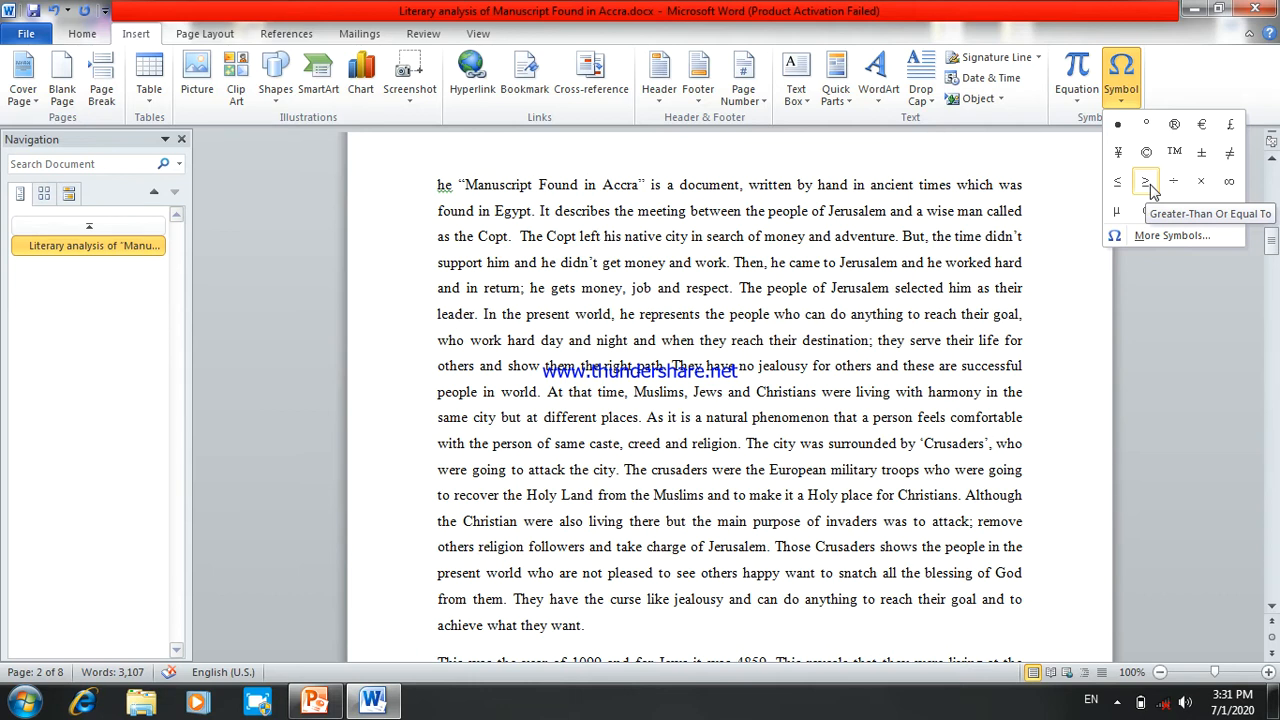
{"action": "left_click", "coordinate": [1170, 236]}
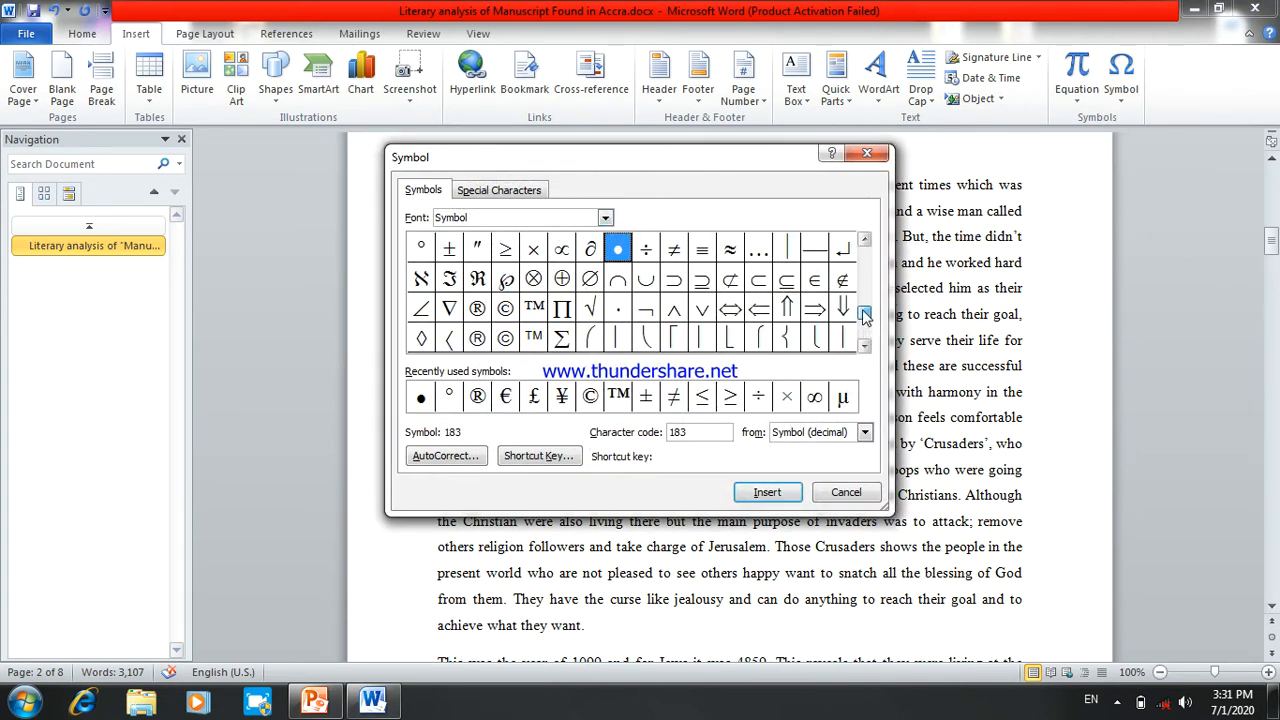
{"action": "left_click_drag", "start_coordinate": [863, 294], "coordinate": [866, 270]}
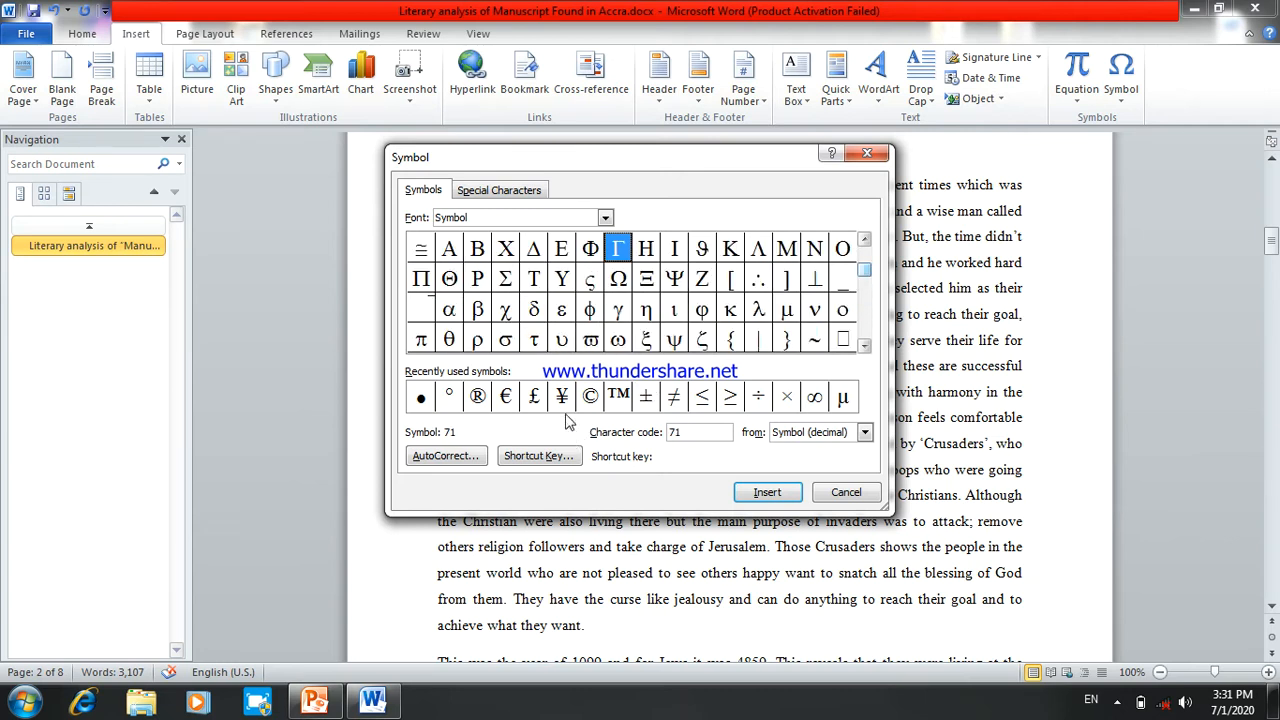
{"action": "left_click", "coordinate": [503, 192]}
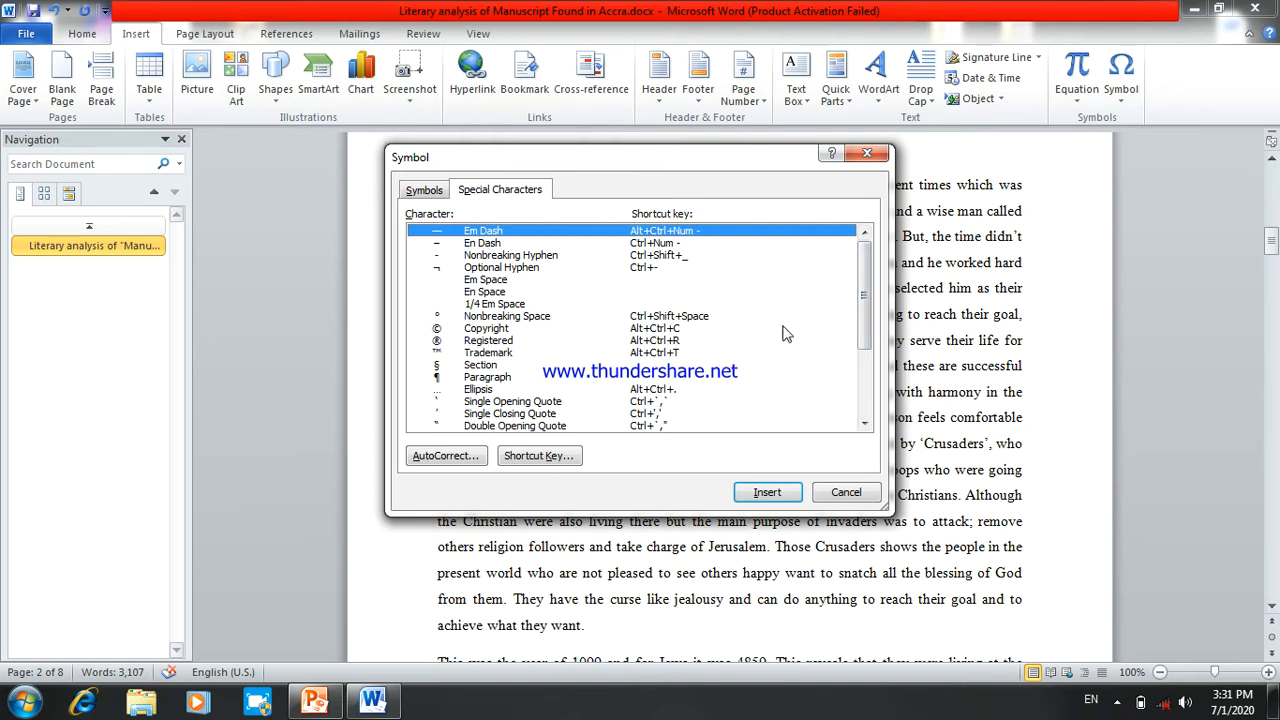
{"action": "left_click_drag", "start_coordinate": [868, 294], "coordinate": [856, 355]}
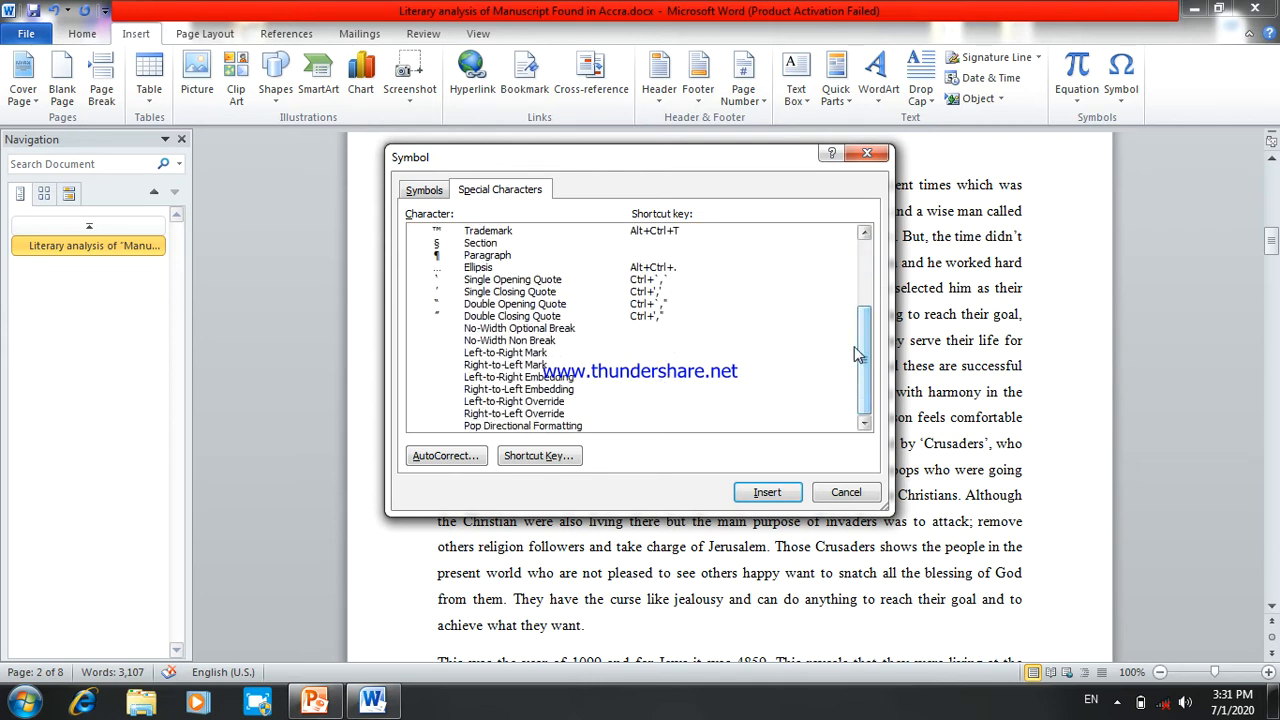
{"action": "left_click", "coordinate": [868, 154]}
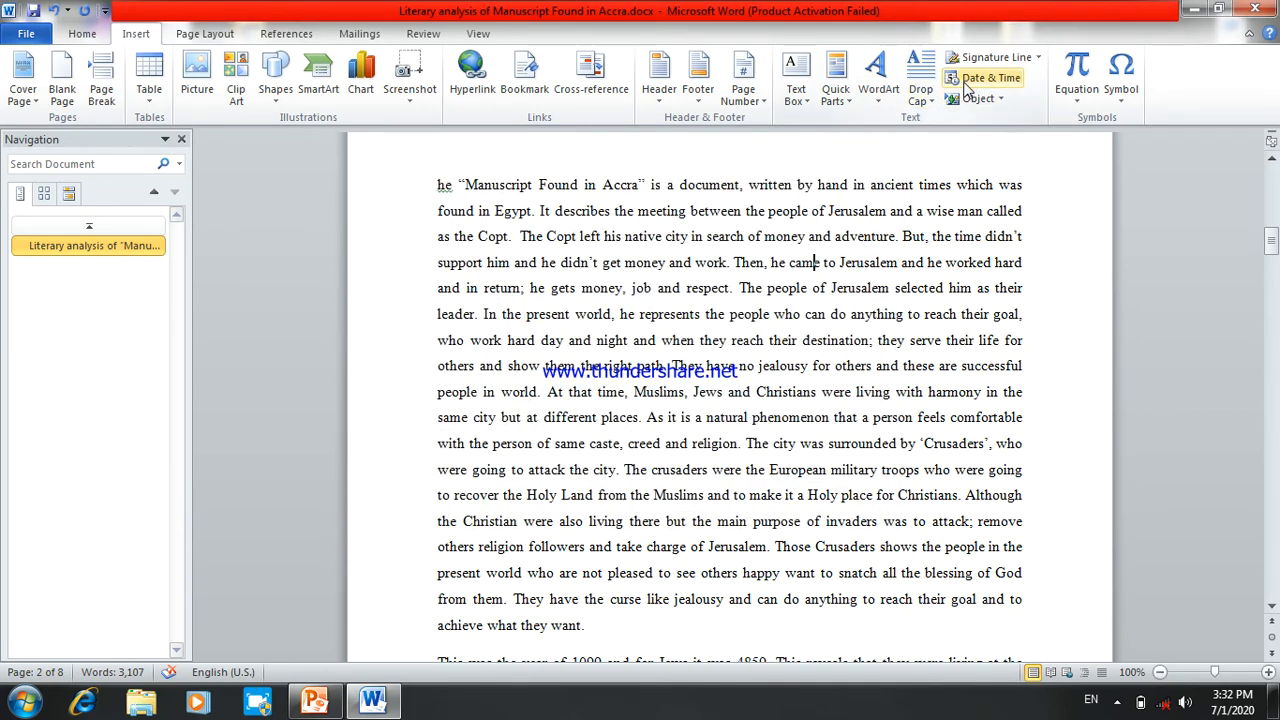
Compare the date and time formats for the Arabic Hijri, Um-al-Qura and Western calendars without inserting a date.
{"action": "left_click", "coordinate": [980, 78]}
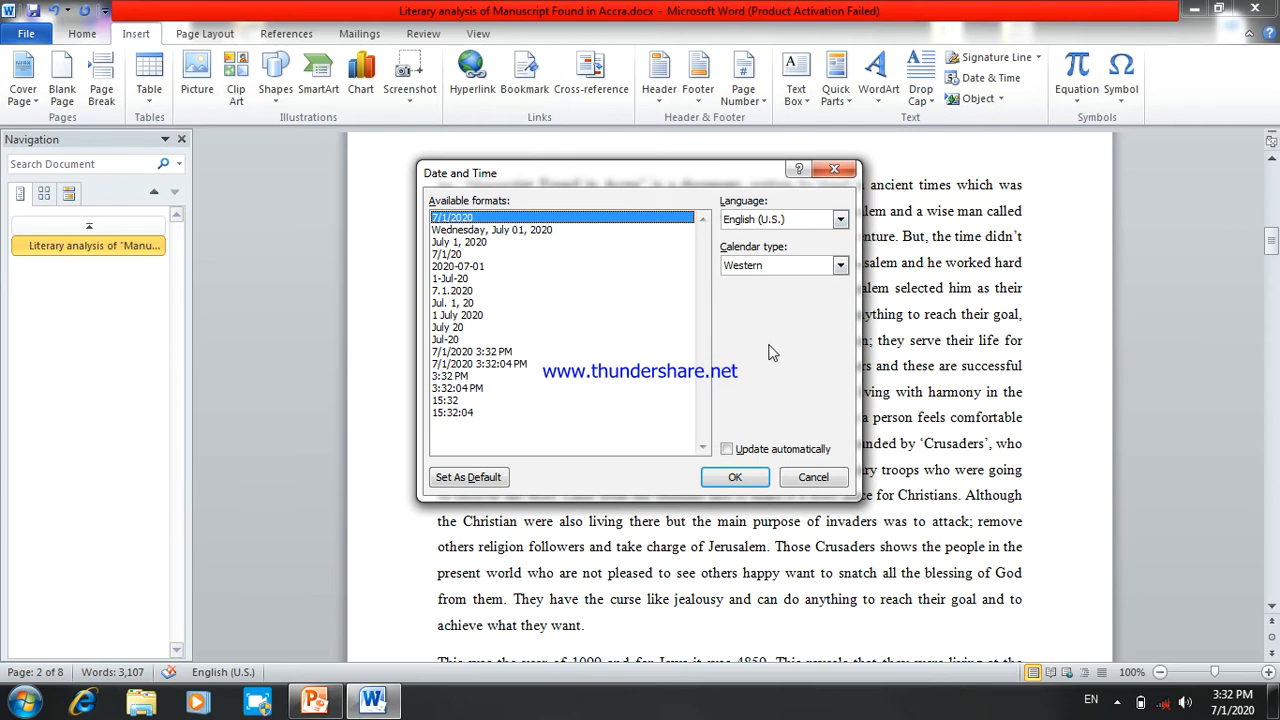
{"action": "left_click", "coordinate": [840, 267]}
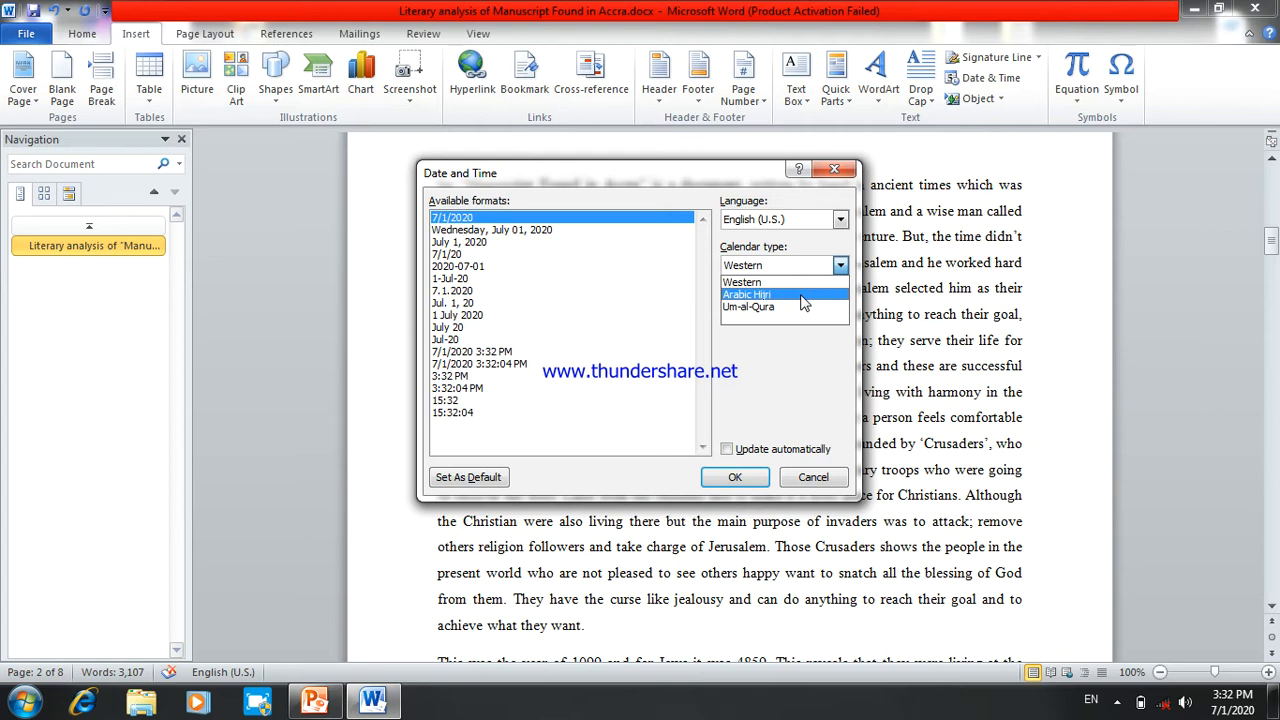
{"action": "left_click", "coordinate": [804, 295]}
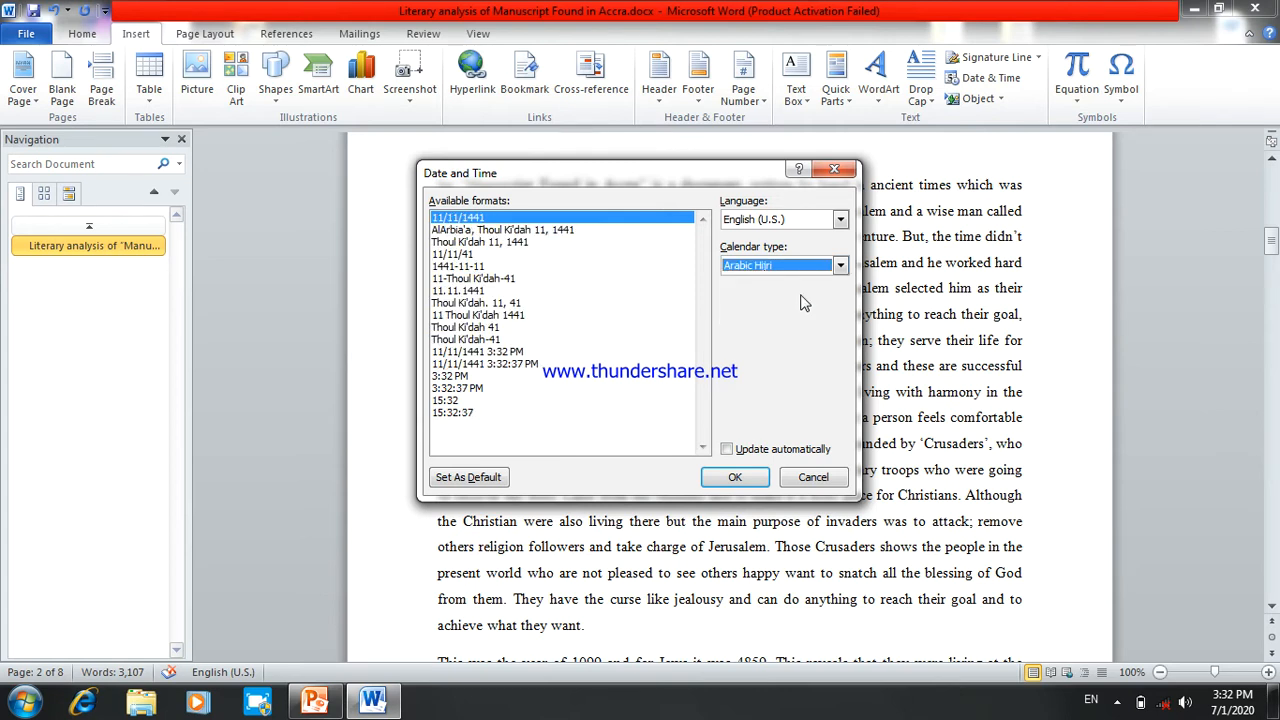
{"action": "left_click", "coordinate": [840, 267]}
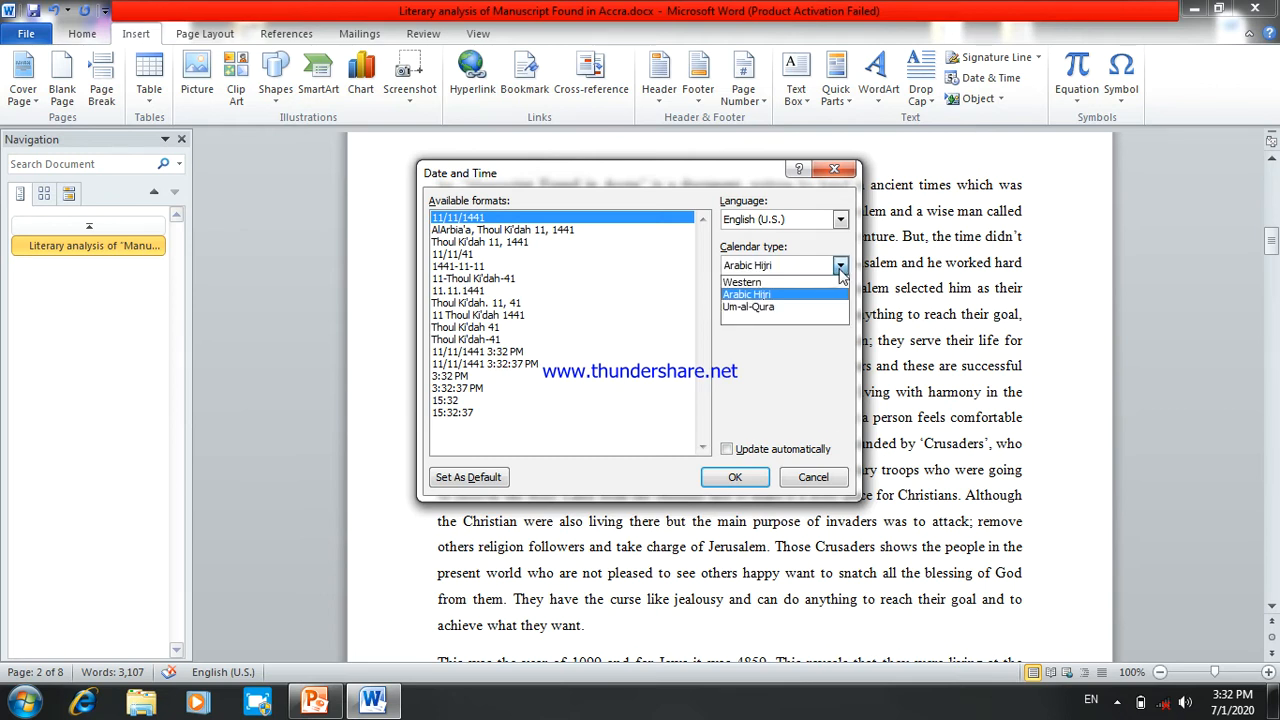
{"action": "left_click", "coordinate": [790, 314]}
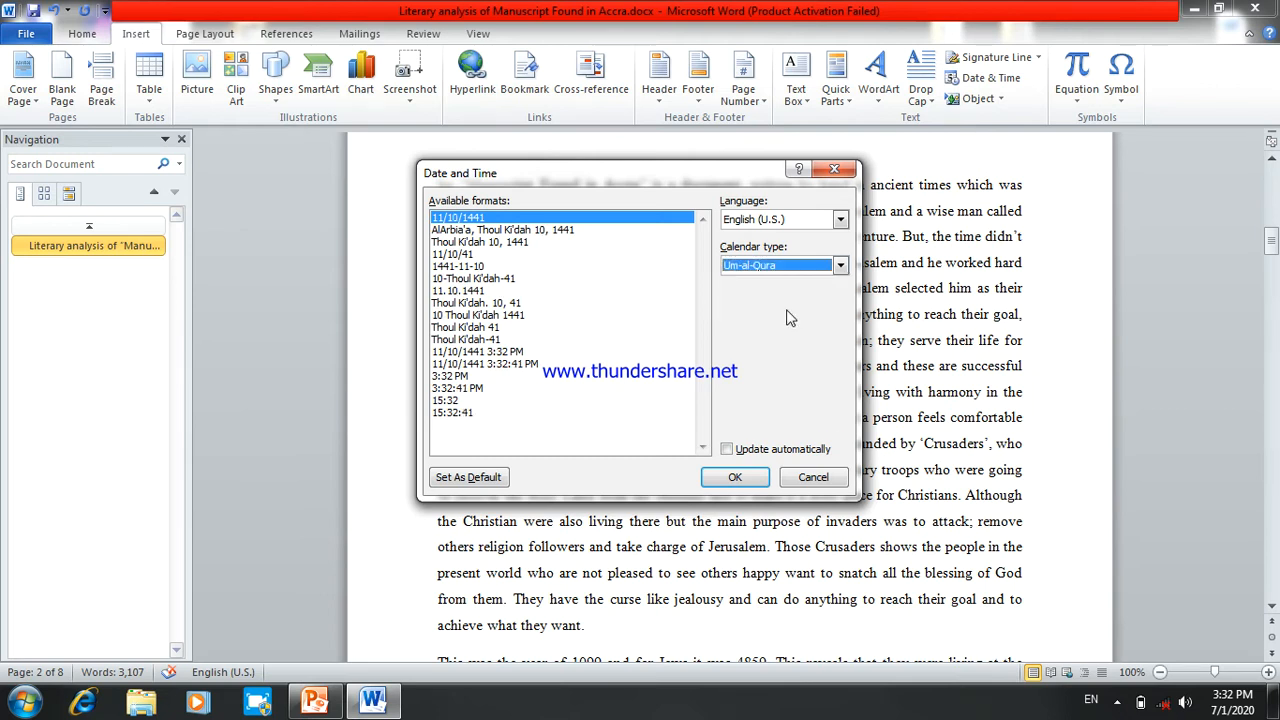
{"action": "left_click", "coordinate": [840, 263]}
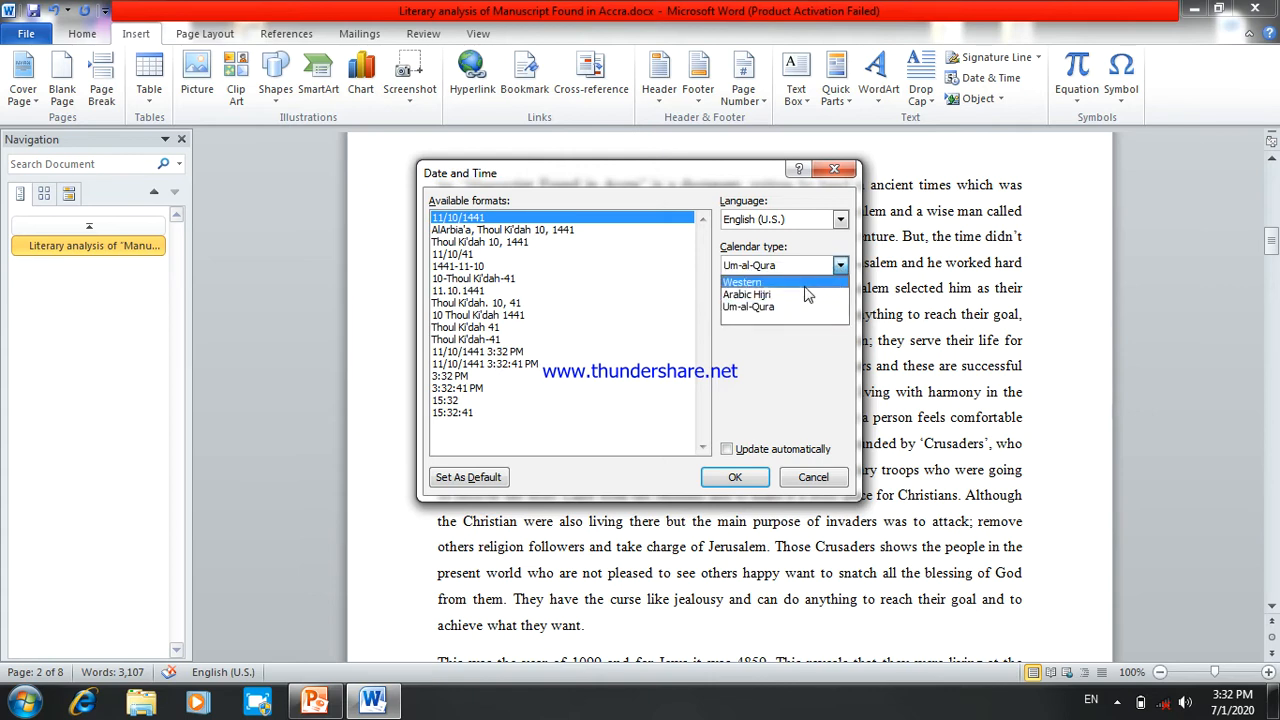
{"action": "left_click", "coordinate": [801, 283]}
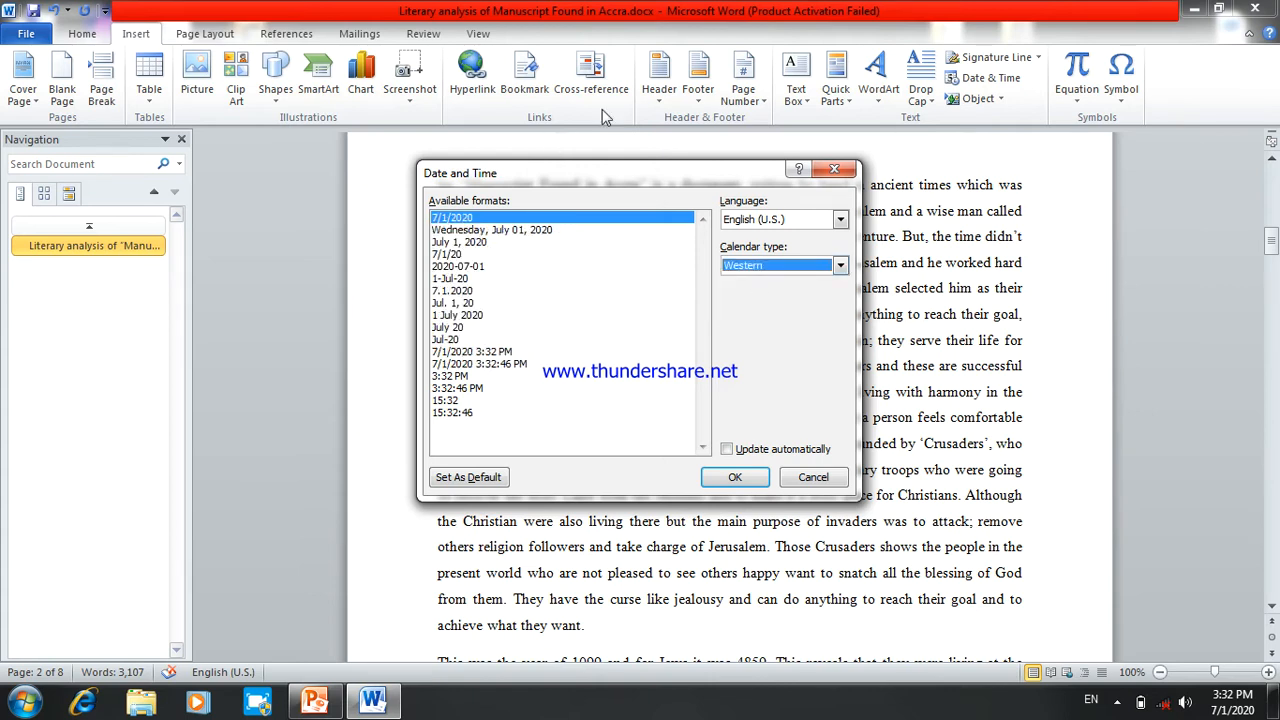
{"action": "left_click", "coordinate": [833, 171]}
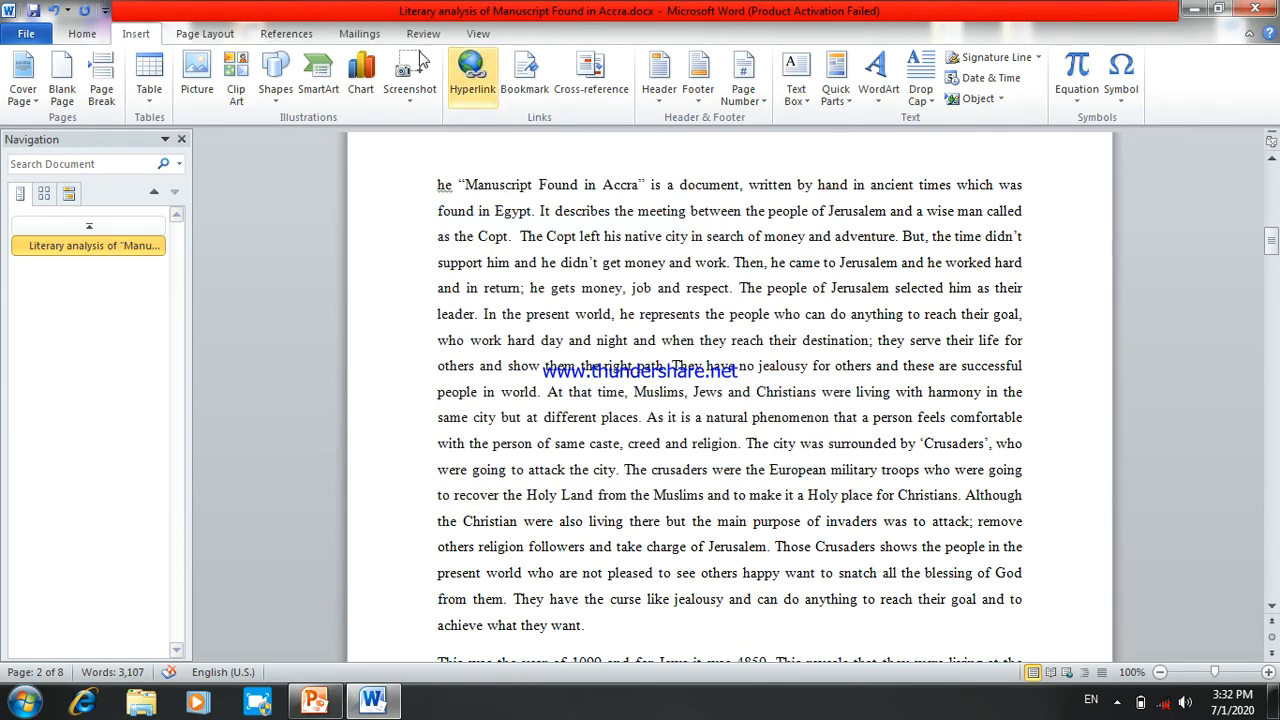
Apply the Adjacency theme to the document, return it to the Office theme, and review the built-in themes.
{"action": "left_click", "coordinate": [206, 38]}
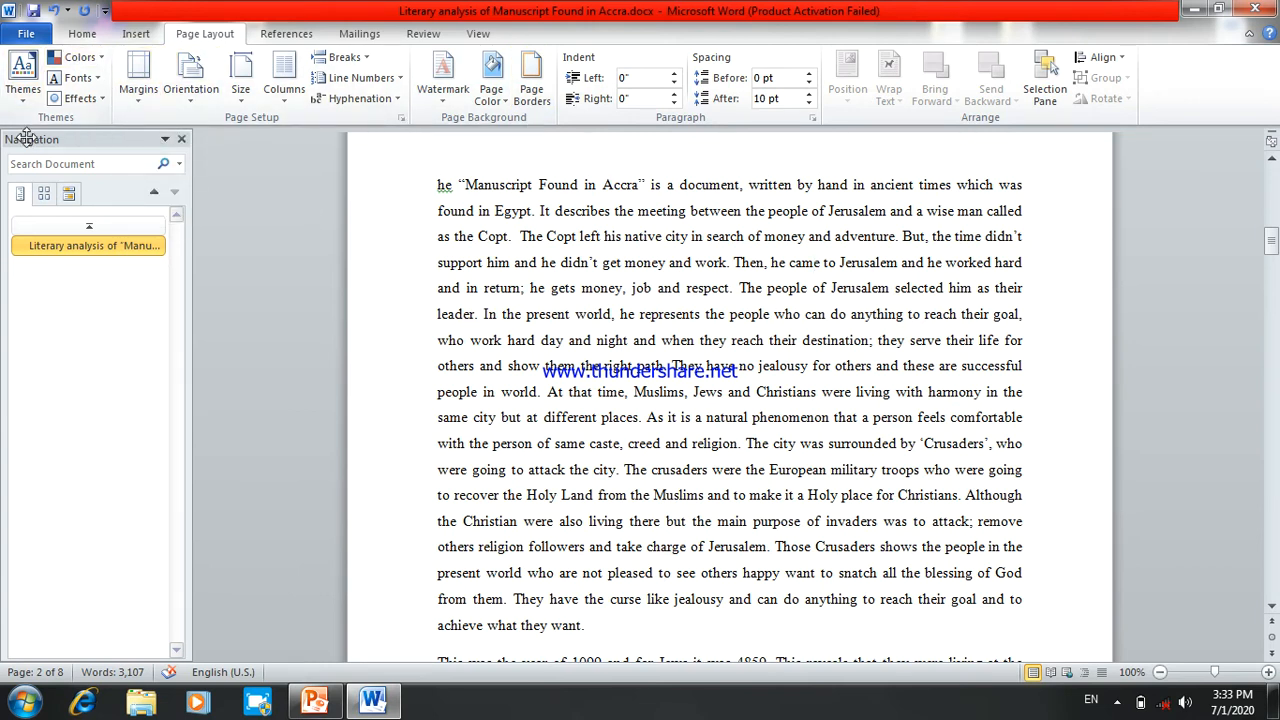
{"action": "left_click", "coordinate": [23, 104]}
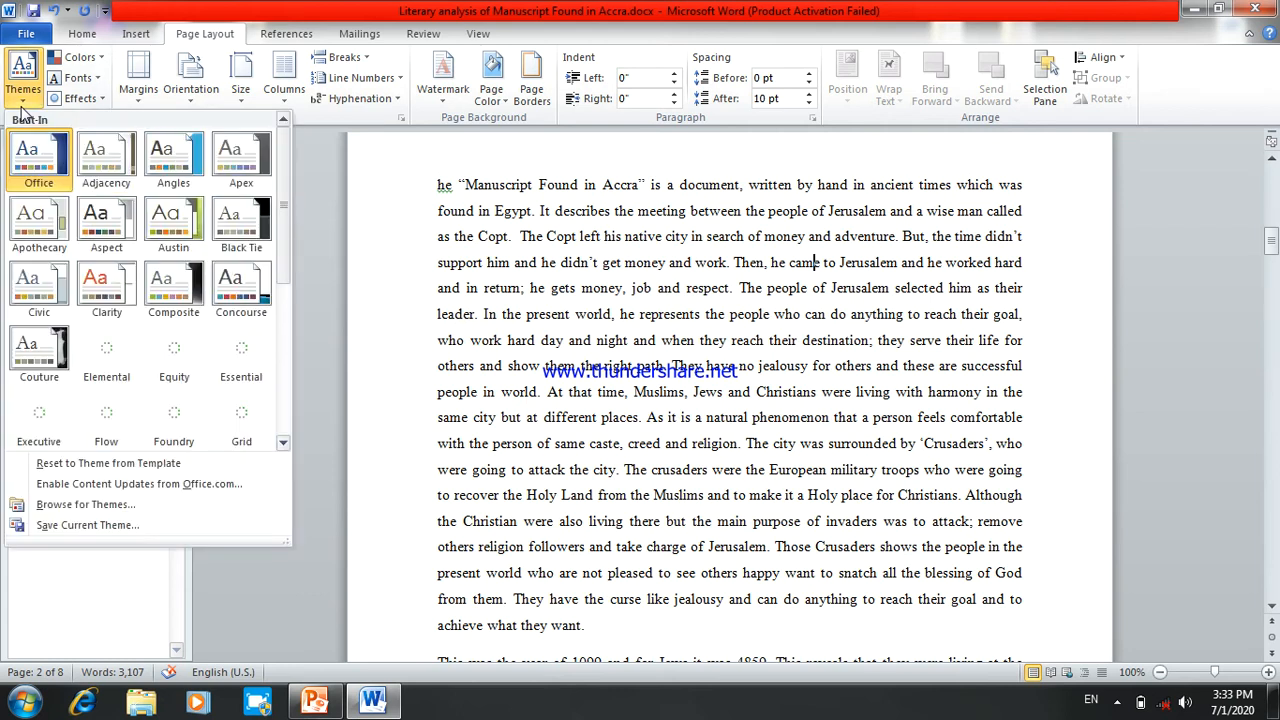
{"action": "left_click", "coordinate": [111, 163]}
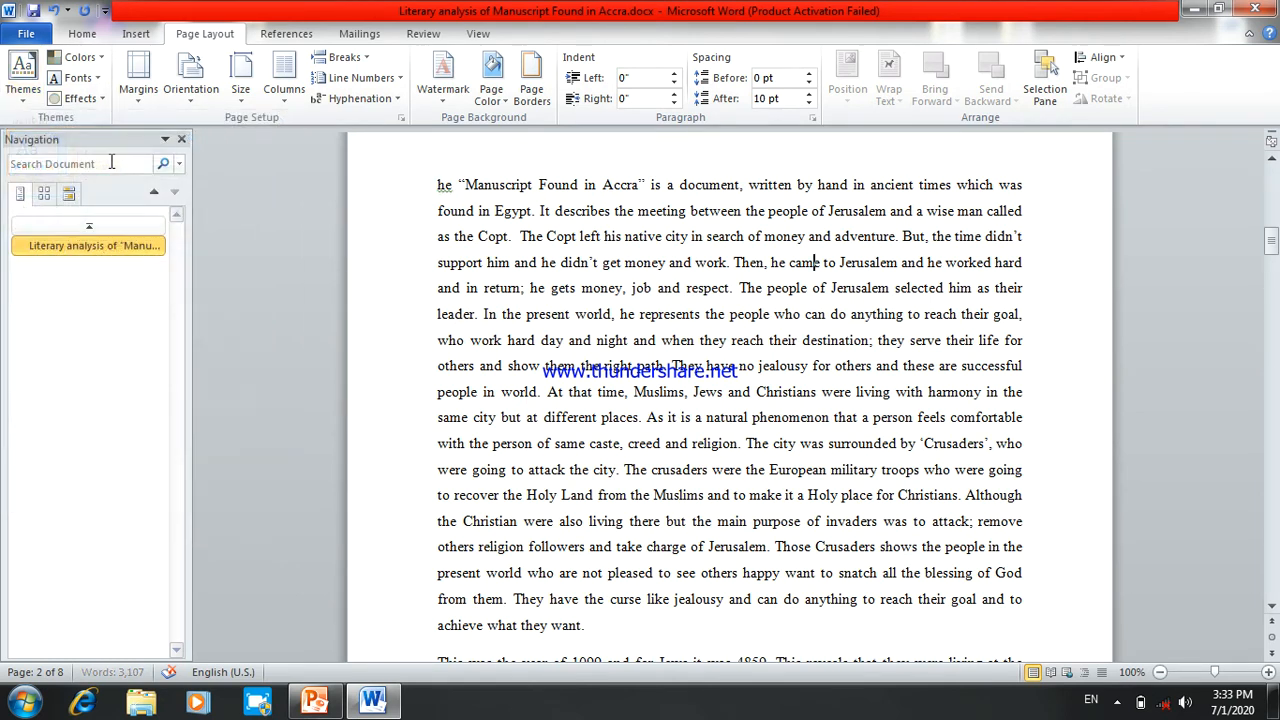
{"action": "left_click", "coordinate": [22, 104]}
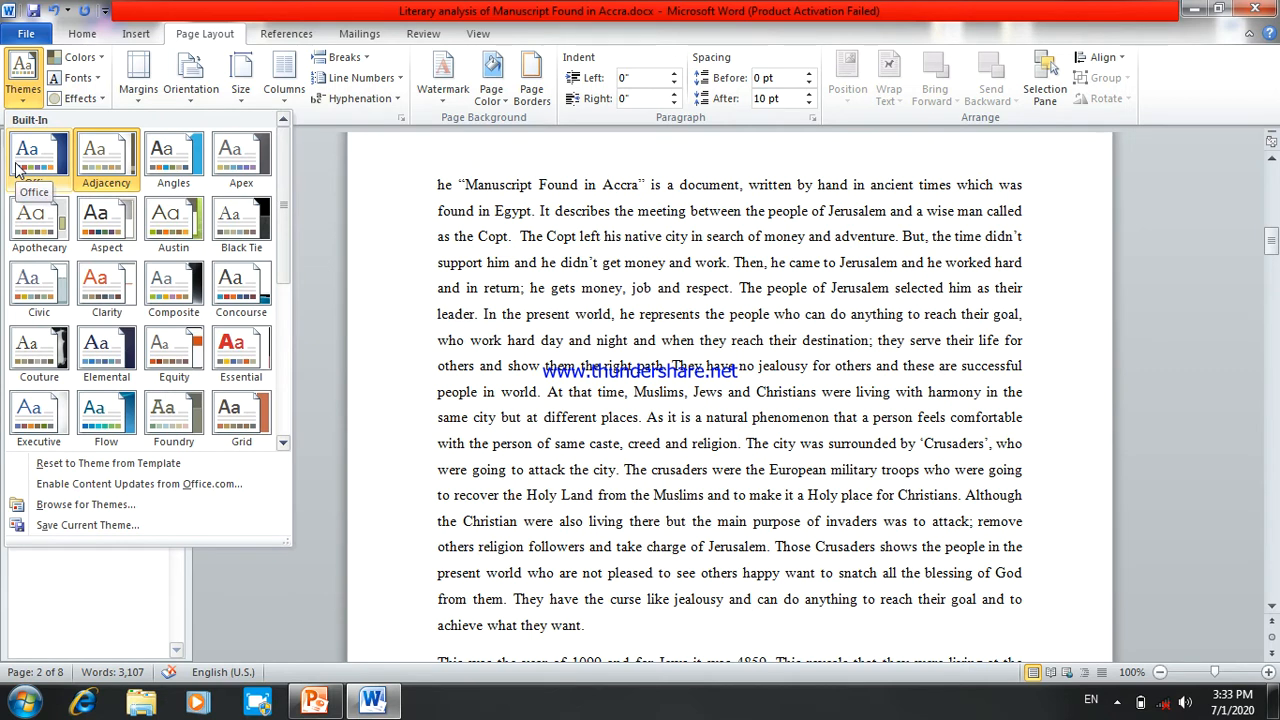
{"action": "left_click", "coordinate": [80, 163]}
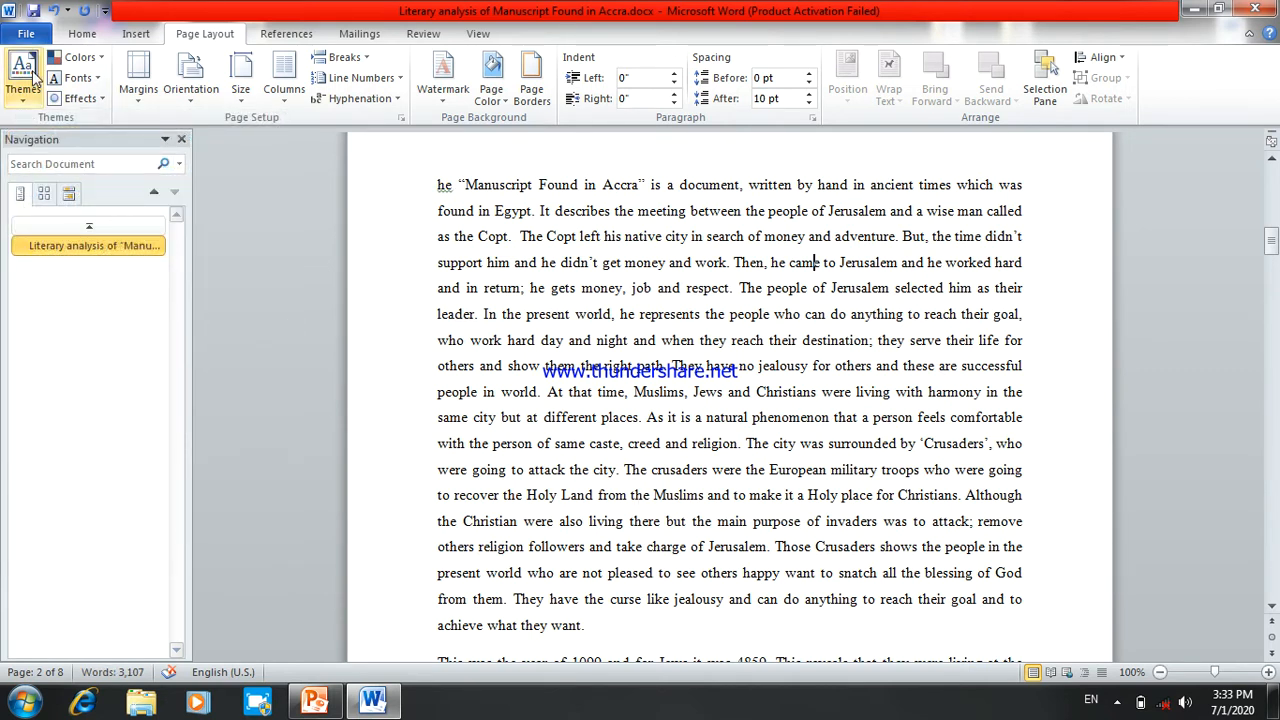
{"action": "left_click", "coordinate": [24, 100]}
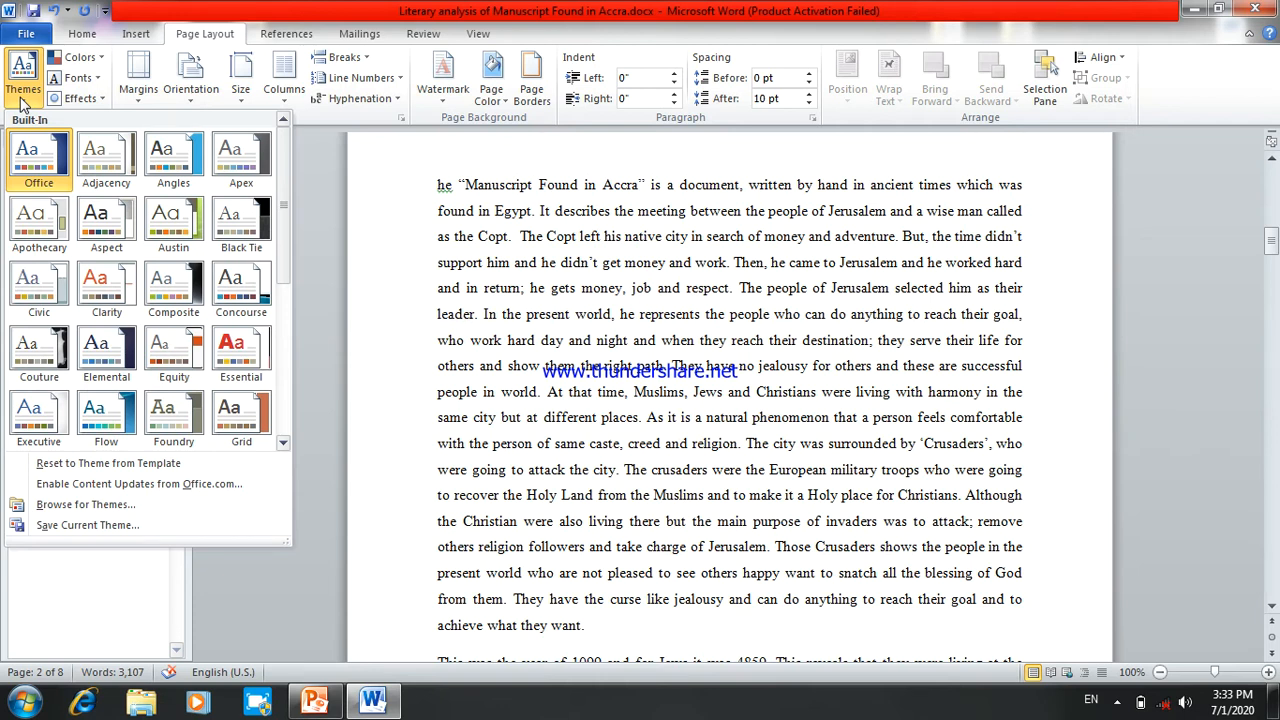
Try the Narrow, Moderate, Mirrored and Office 2003 Default margin presets and set the margins back to Normal.
{"action": "left_click", "coordinate": [140, 100]}
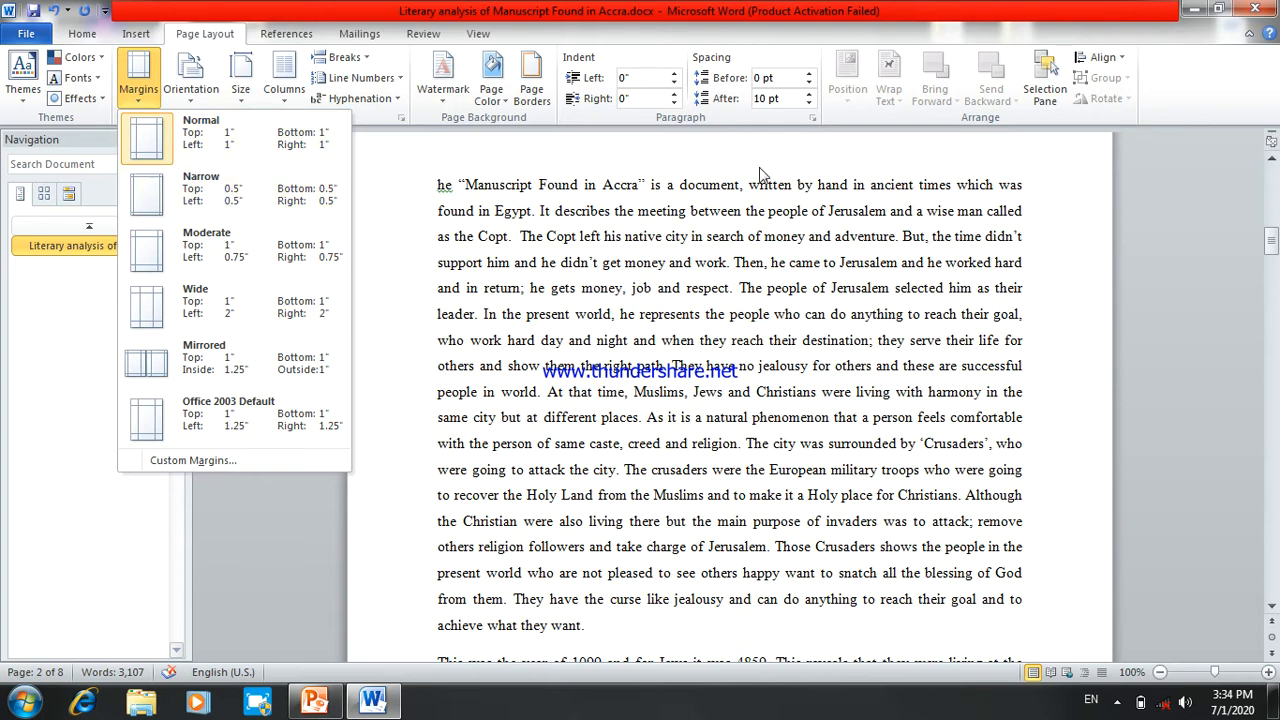
{"action": "left_click", "coordinate": [270, 192]}
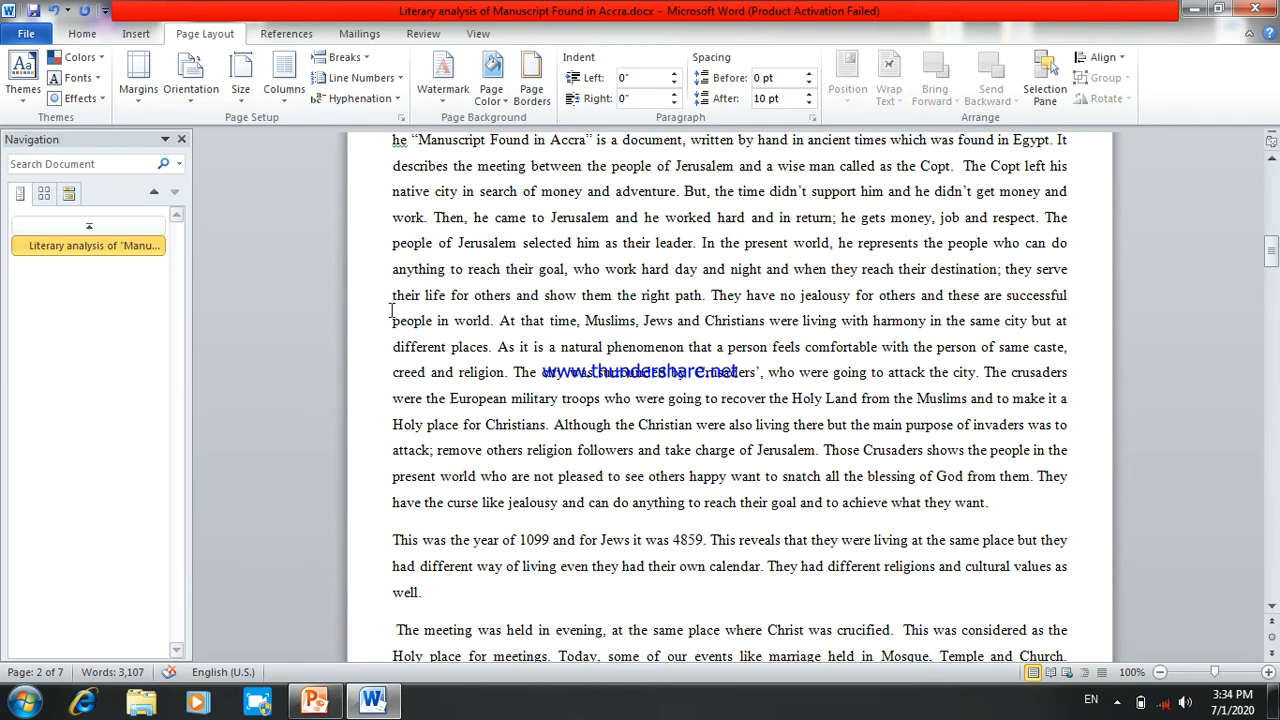
{"action": "left_click", "coordinate": [138, 102]}
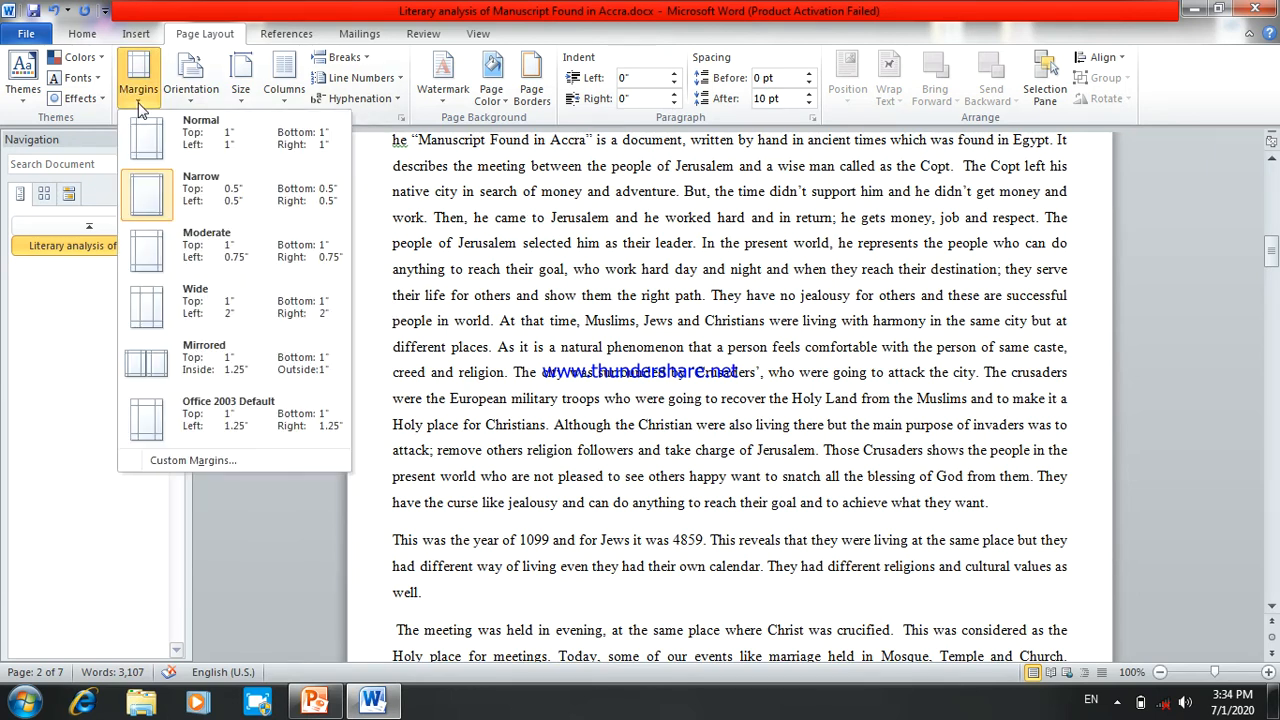
{"action": "left_click", "coordinate": [190, 258]}
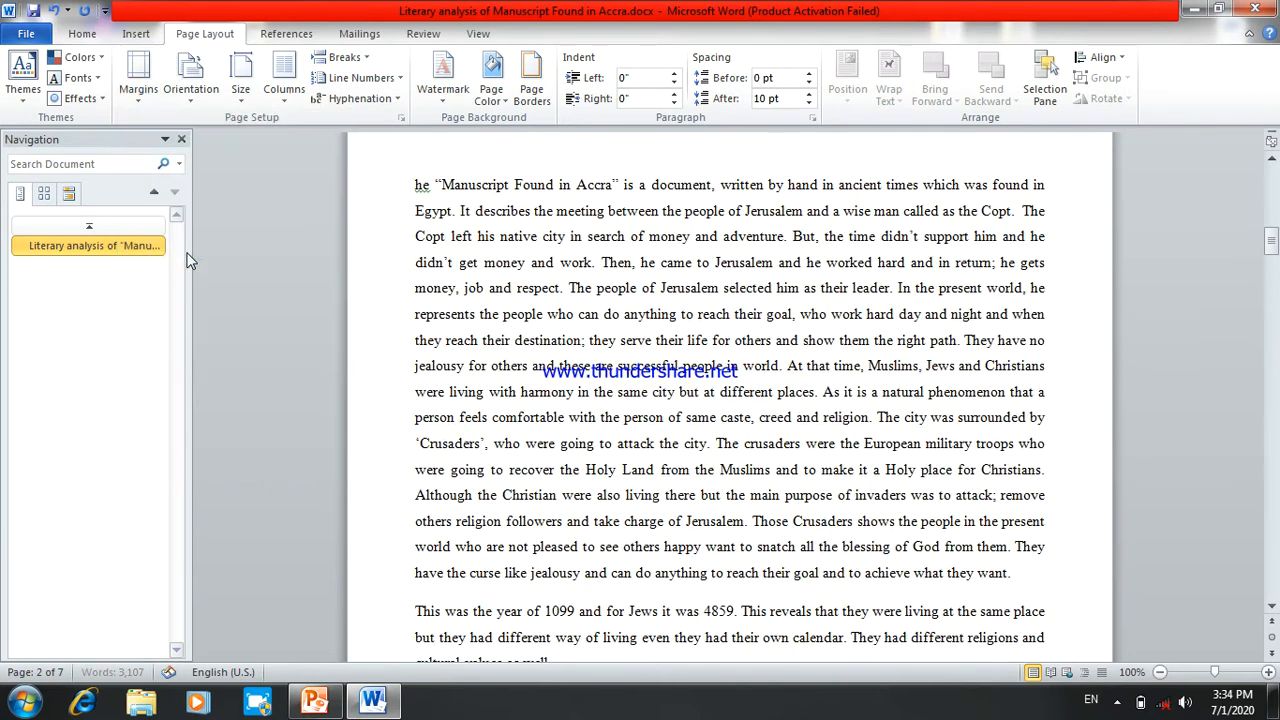
{"action": "left_click", "coordinate": [145, 96]}
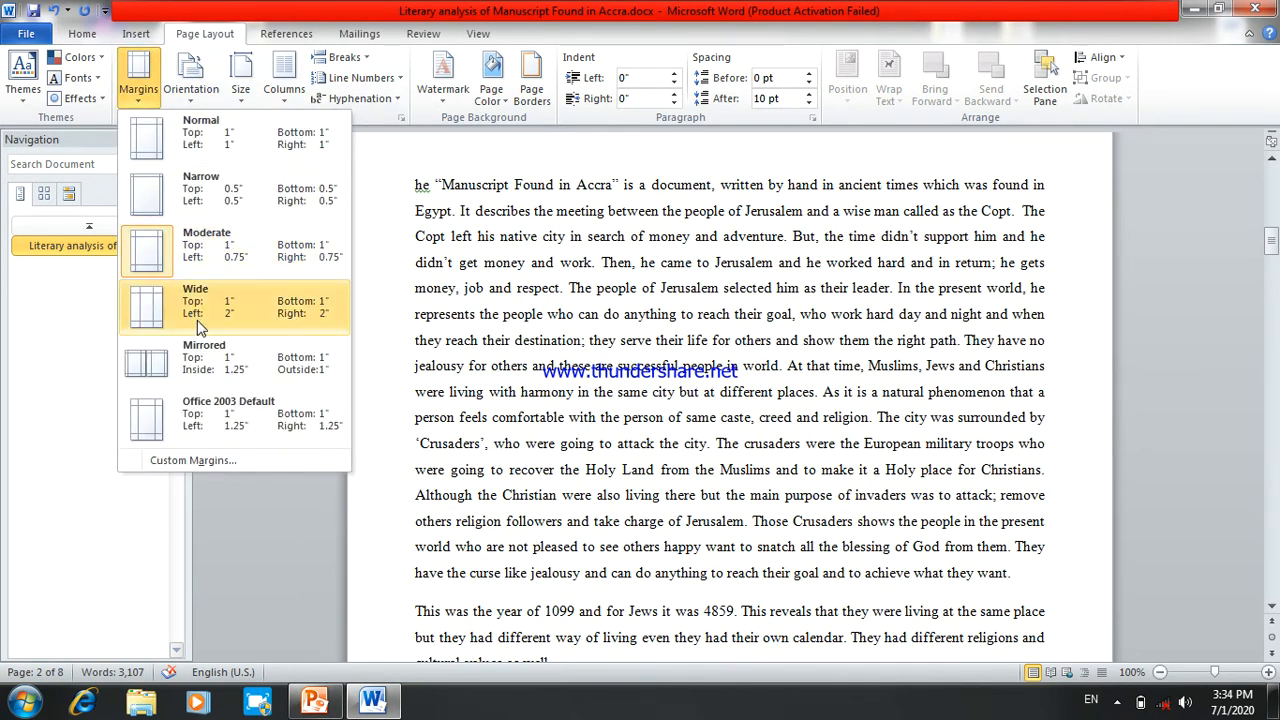
{"action": "left_click", "coordinate": [196, 345]}
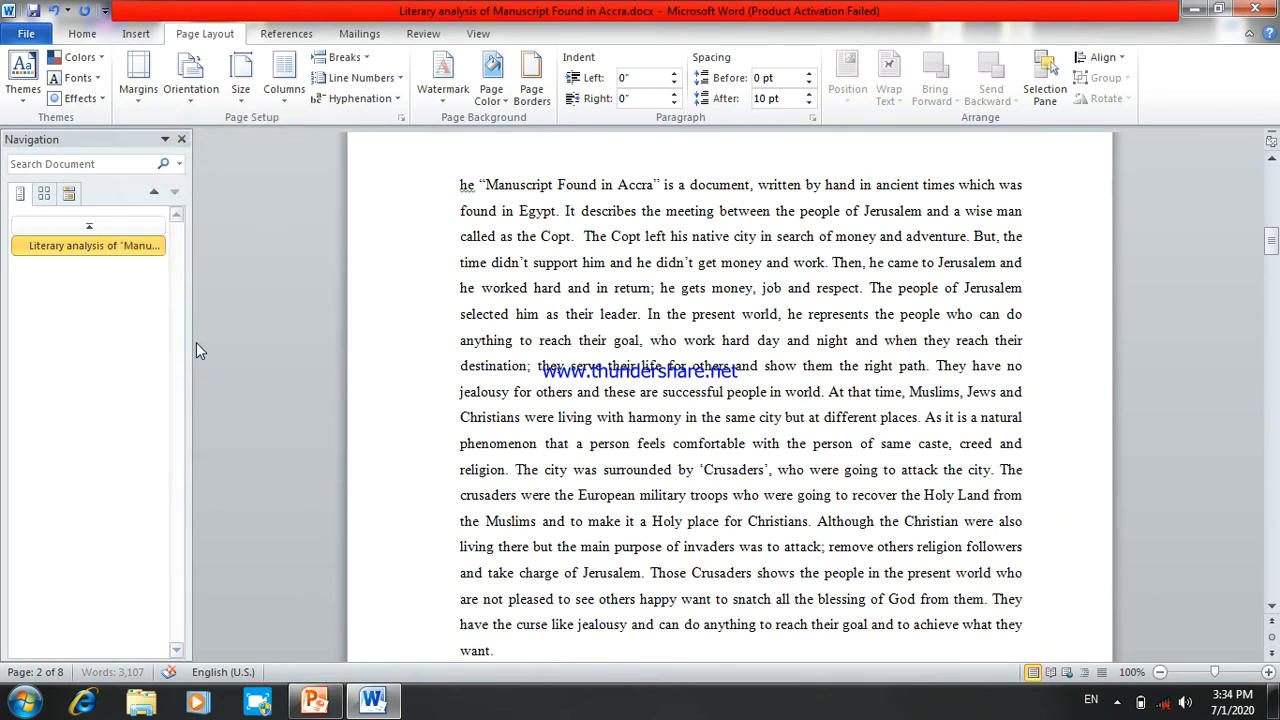
{"action": "left_click", "coordinate": [133, 100]}
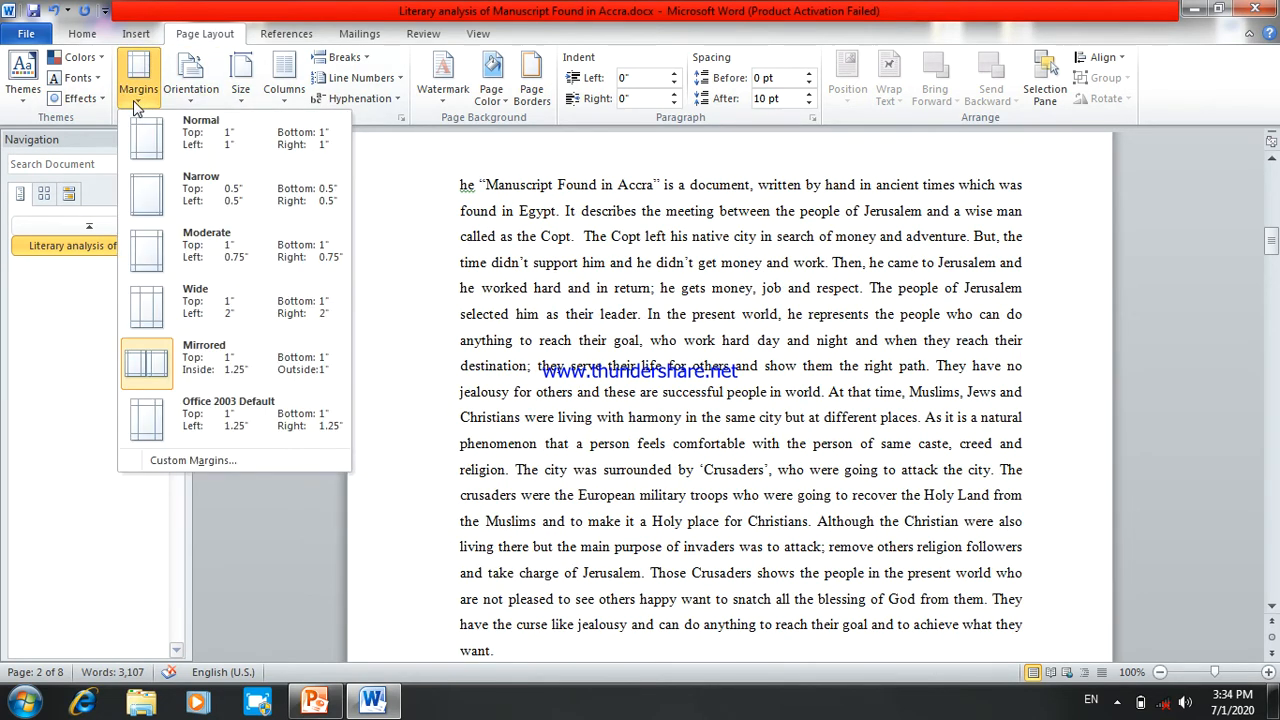
{"action": "left_click", "coordinate": [210, 438]}
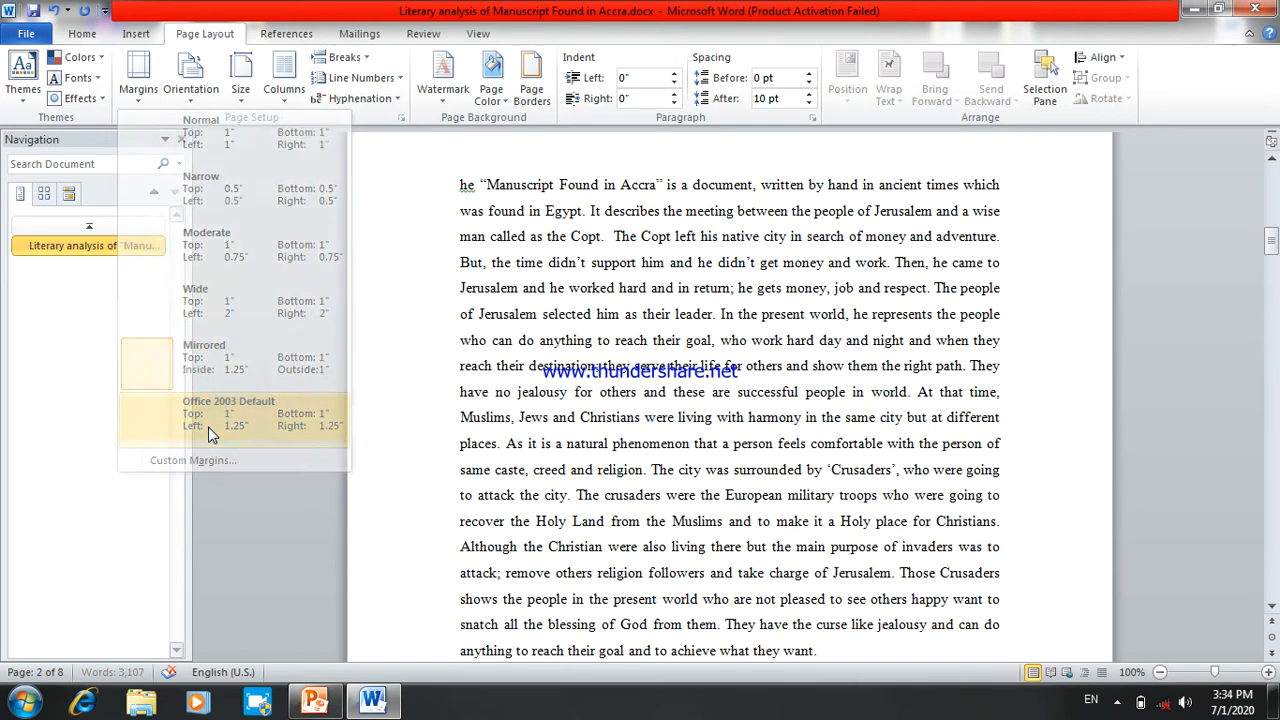
{"action": "left_click", "coordinate": [143, 104]}
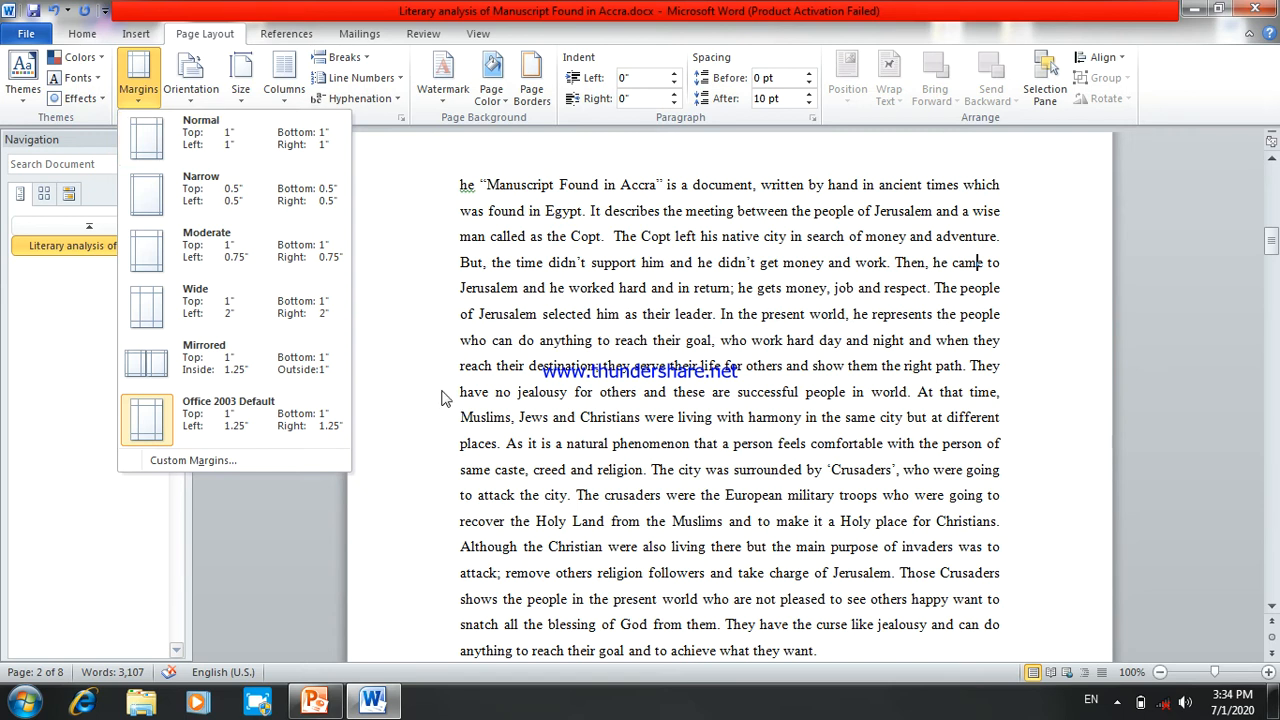
{"action": "left_click", "coordinate": [247, 145]}
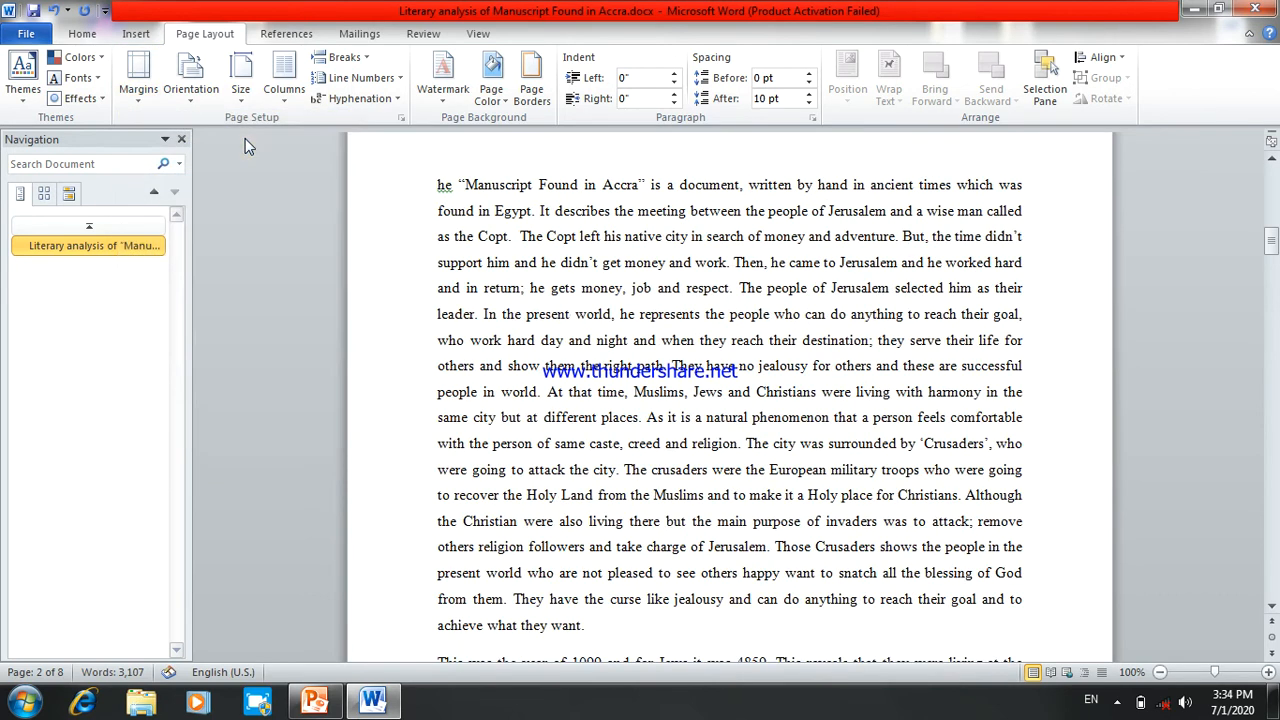
Dismiss the Windows color scheme prompt and change the document's page orientation to Landscape.
{"action": "left_click", "coordinate": [196, 107]}
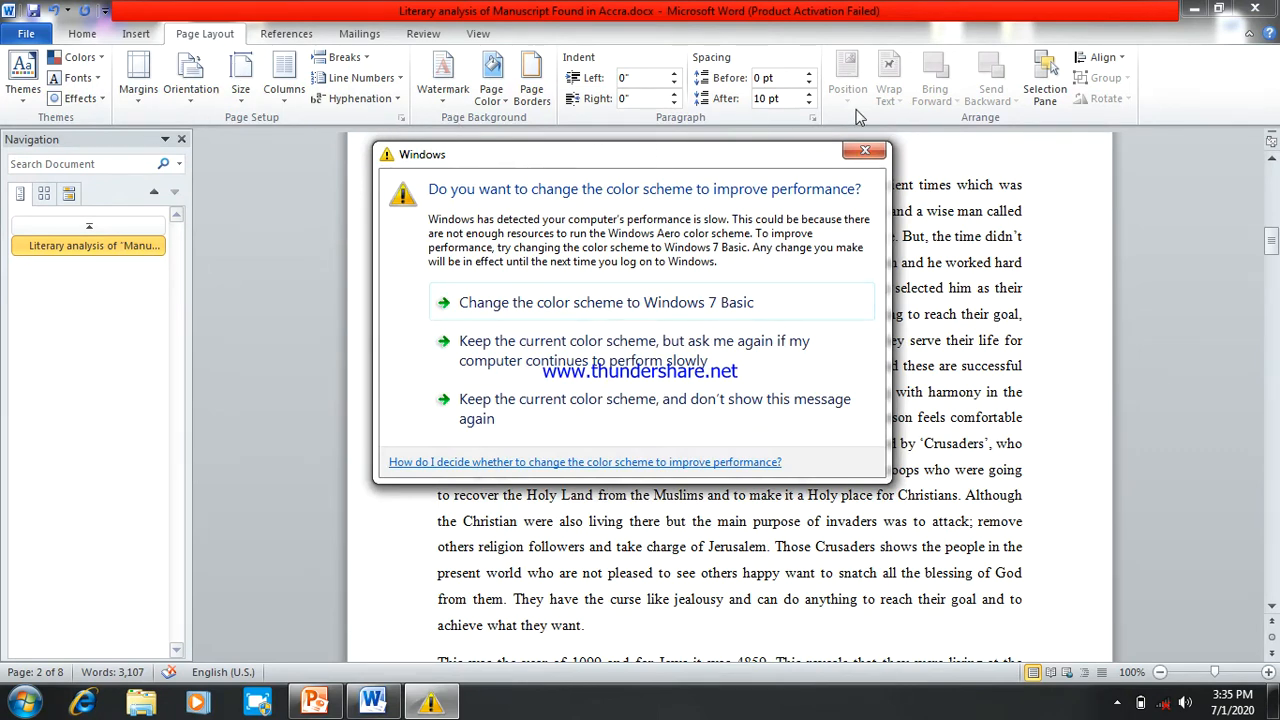
{"action": "left_click", "coordinate": [863, 151]}
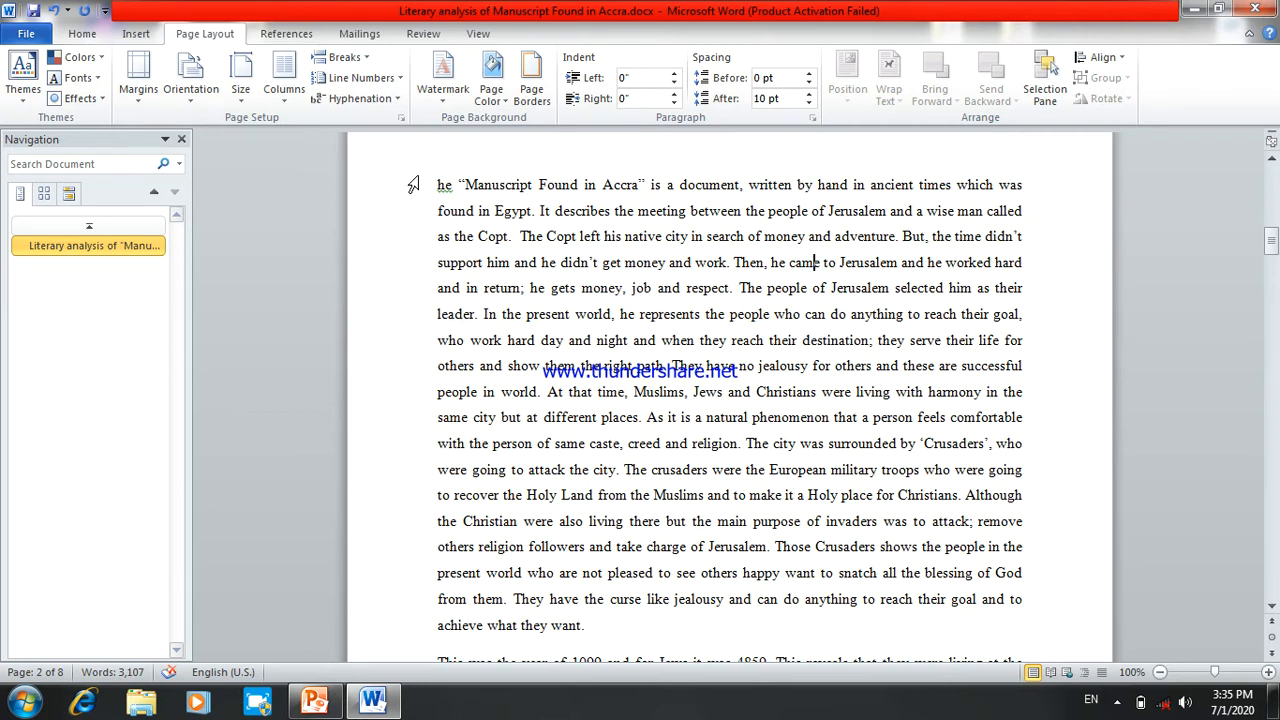
{"action": "left_click", "coordinate": [191, 95]}
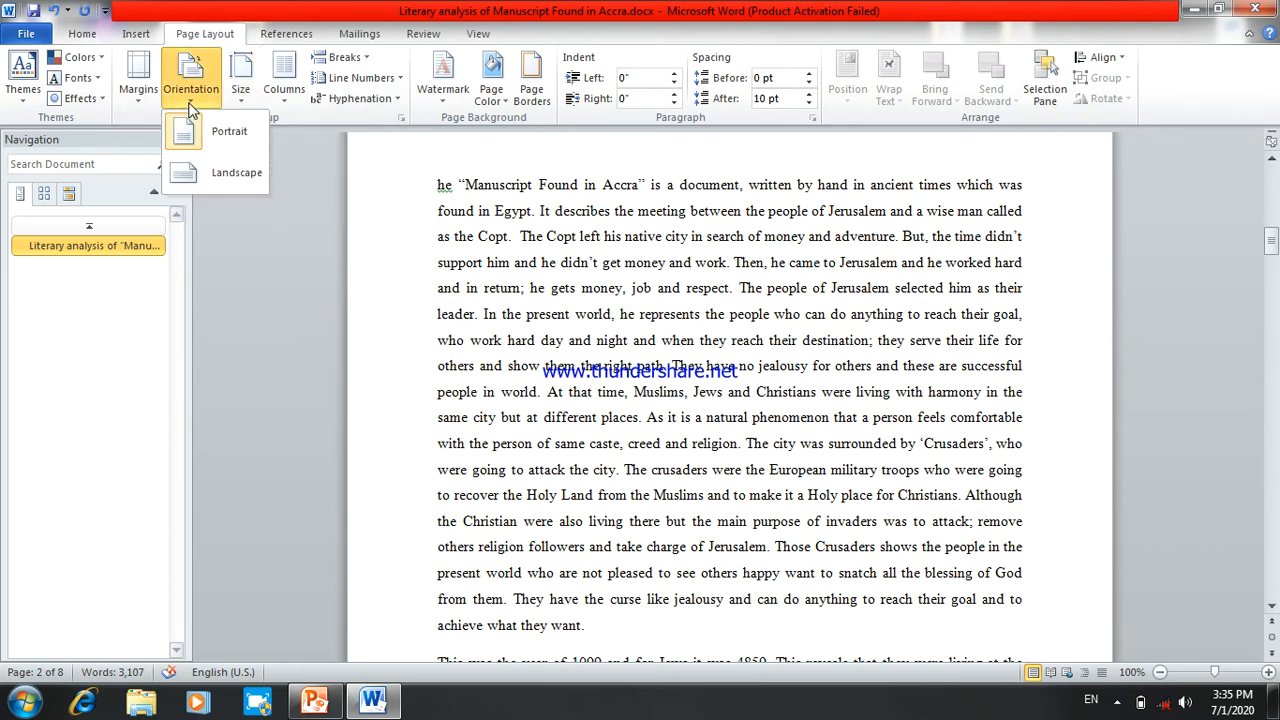
{"action": "left_click", "coordinate": [210, 170]}
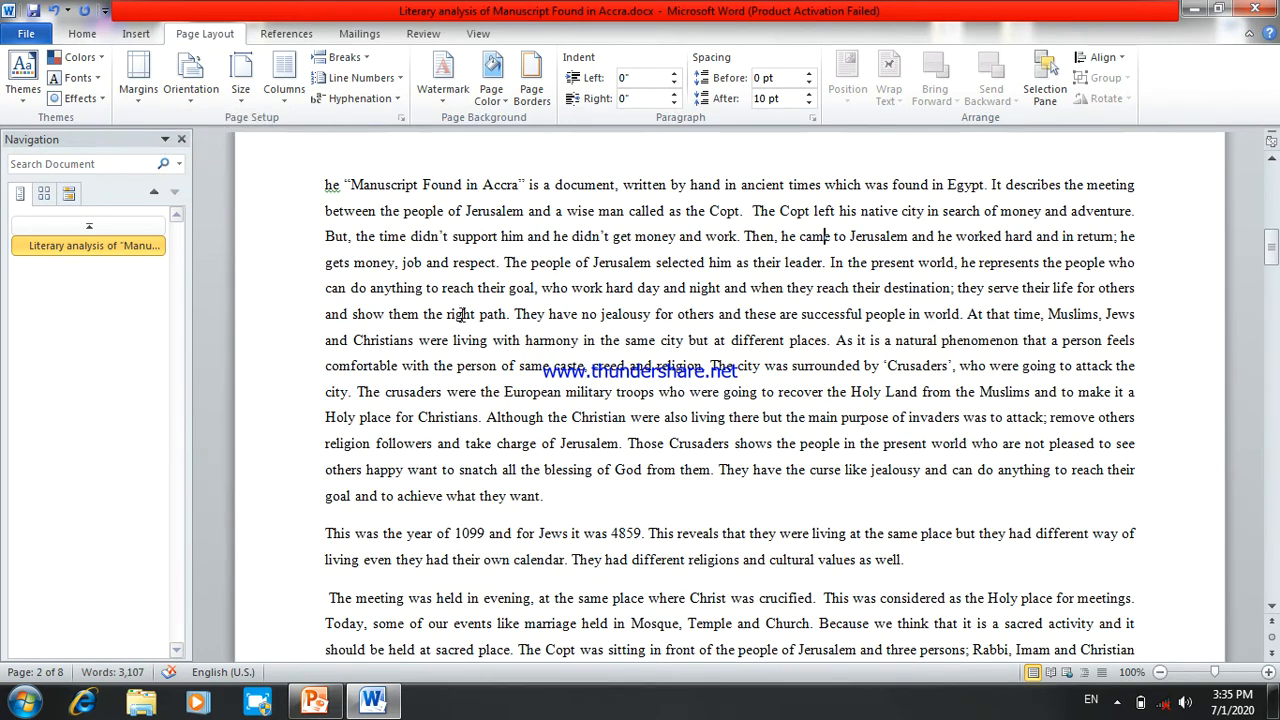
{"action": "left_click", "coordinate": [1160, 672]}
{"action": "left_click", "coordinate": [1160, 672]}
{"action": "left_click", "coordinate": [1160, 672]}
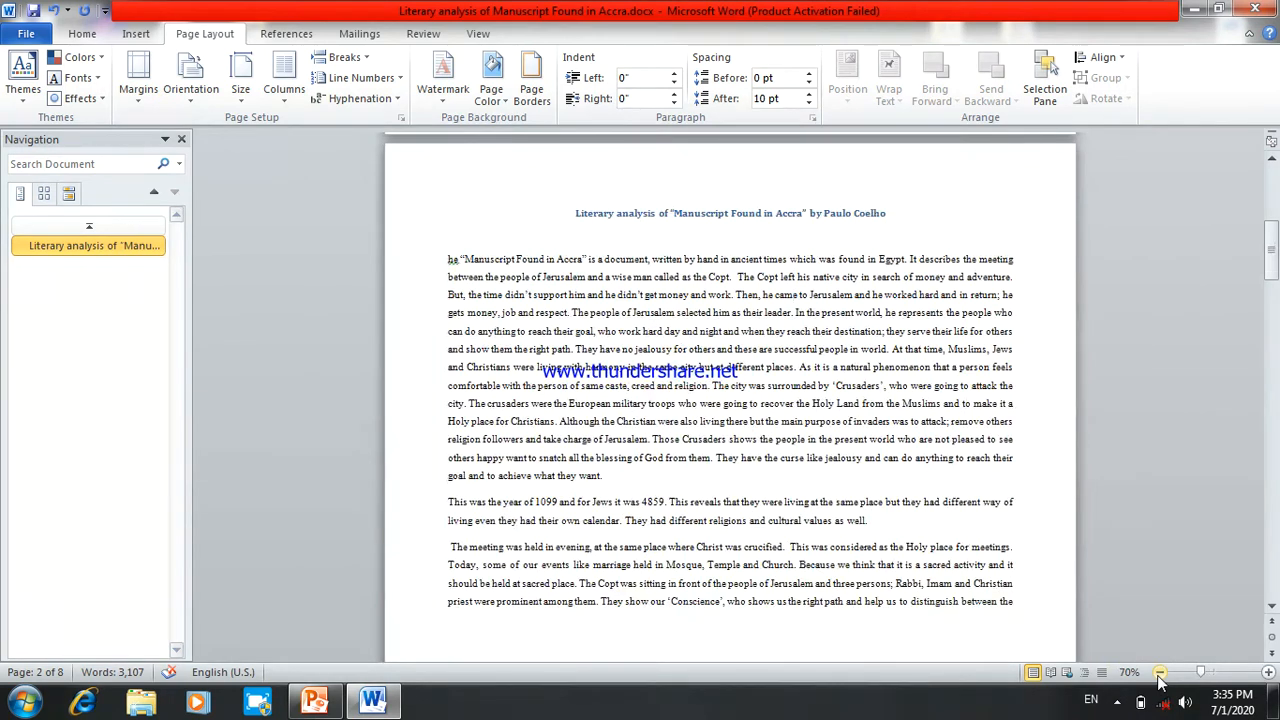
{"action": "left_click", "coordinate": [1160, 672]}
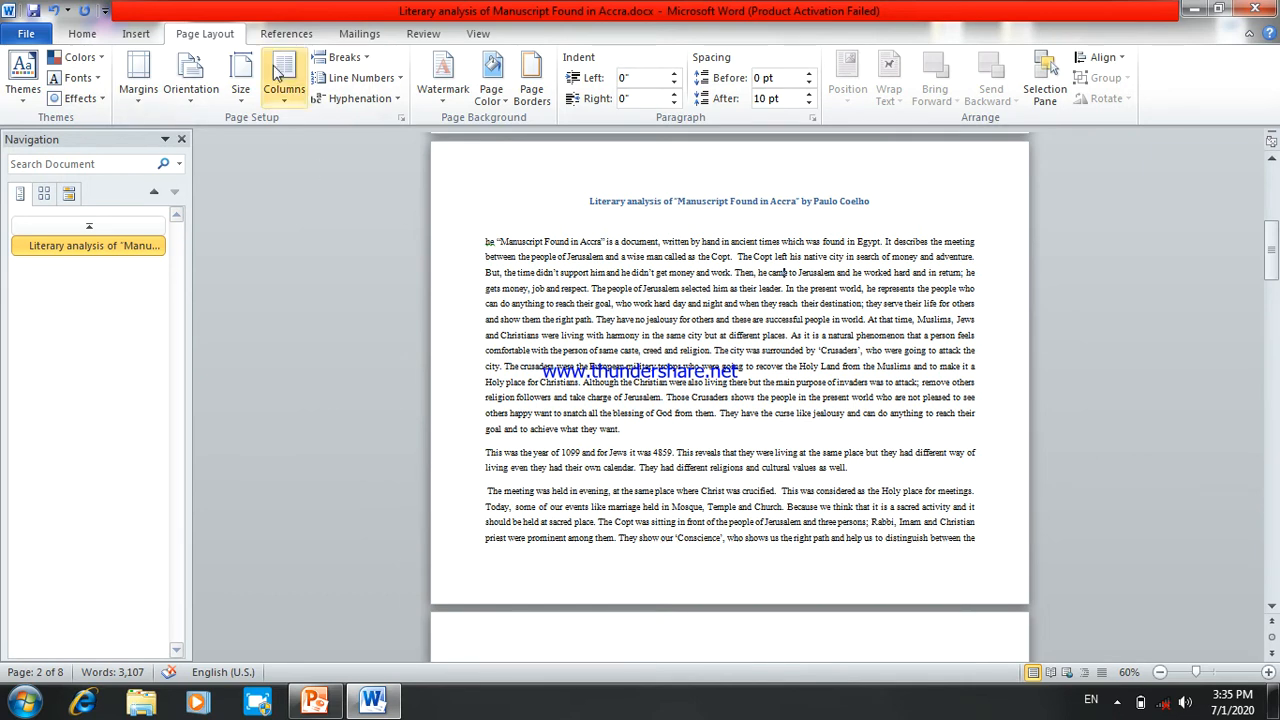
Switch the document's page orientation back to Portrait.
{"action": "left_click", "coordinate": [194, 108]}
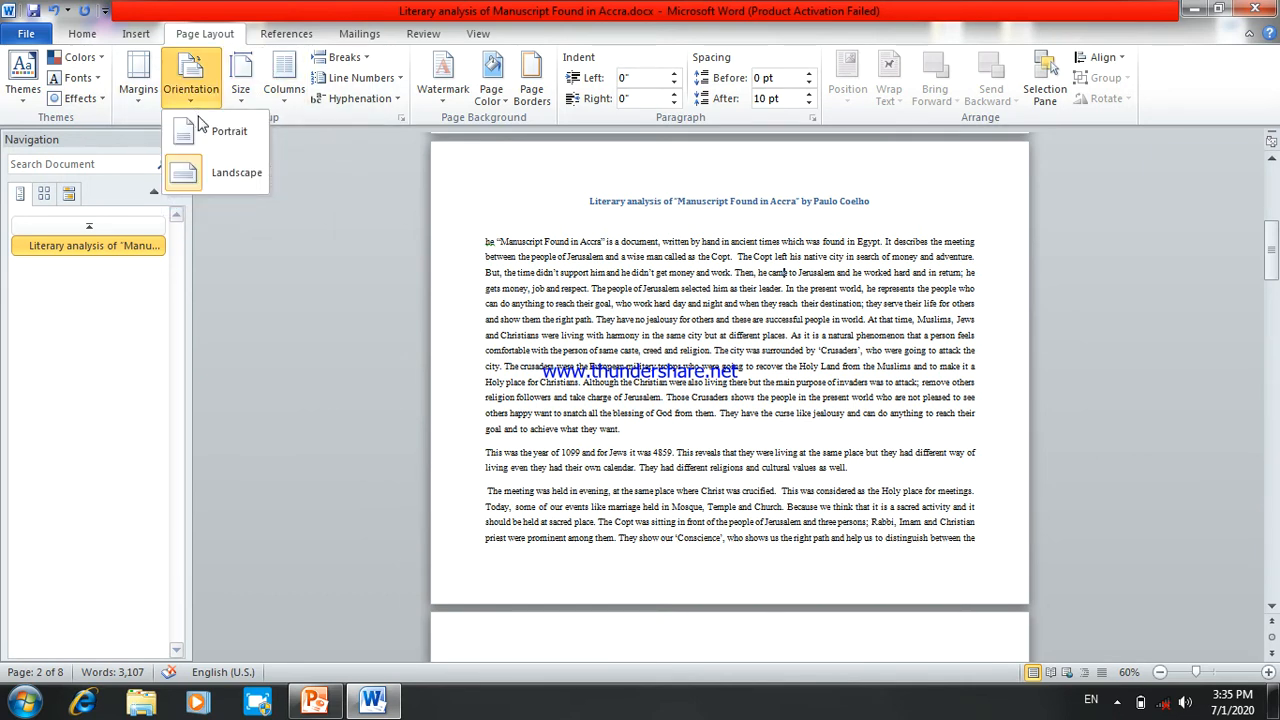
{"action": "left_click", "coordinate": [205, 132]}
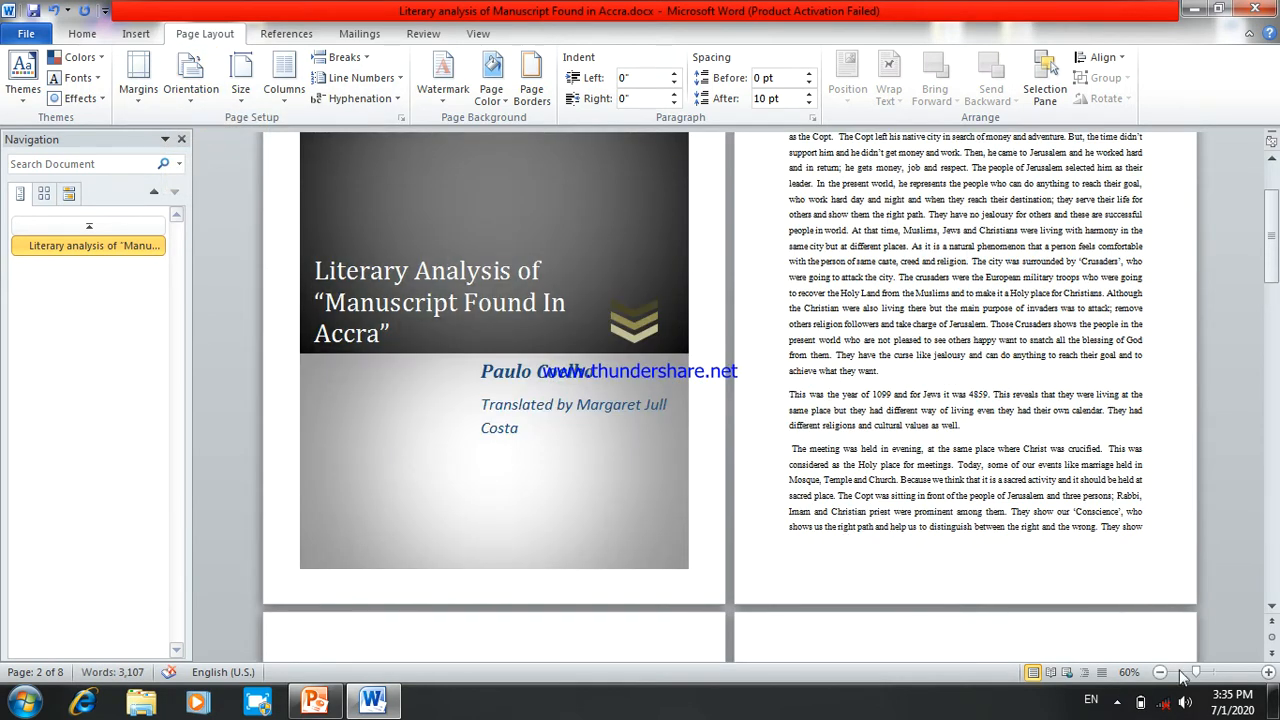
{"action": "left_click", "coordinate": [1268, 672]}
{"action": "left_click", "coordinate": [1268, 672]}
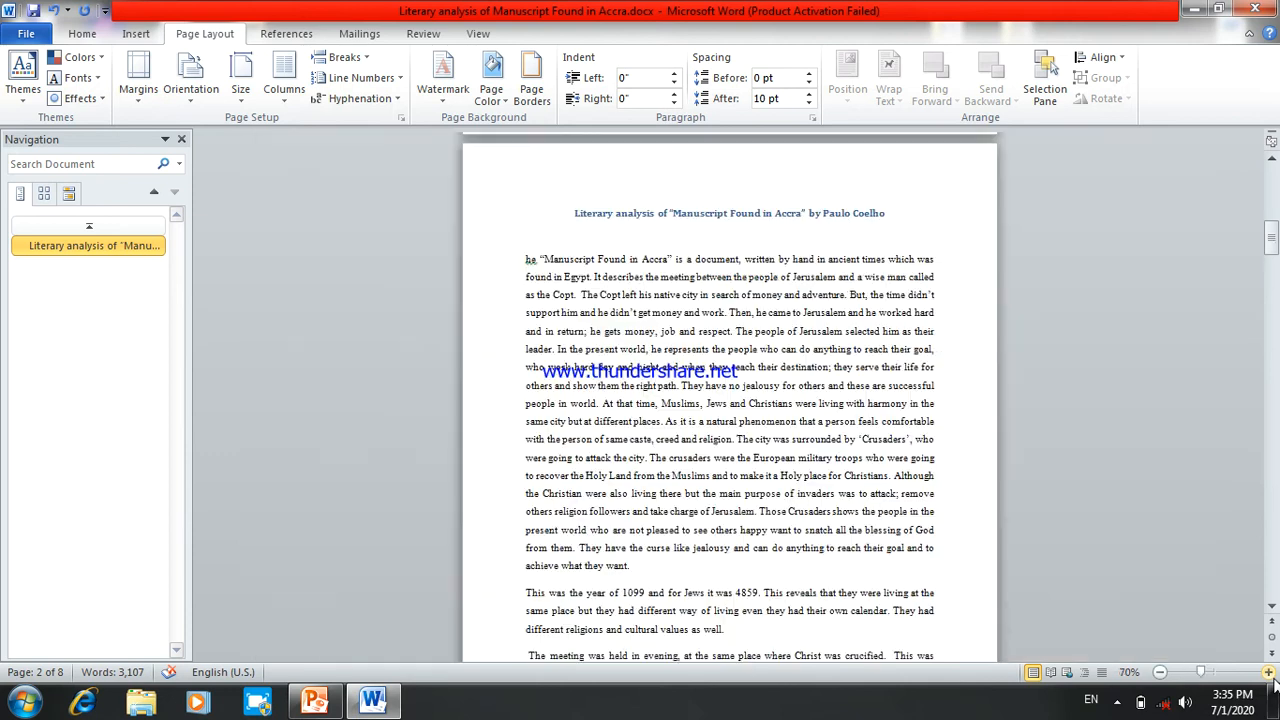
{"action": "left_click", "coordinate": [1268, 672]}
{"action": "left_click", "coordinate": [1268, 672]}
{"action": "left_click", "coordinate": [1268, 672]}
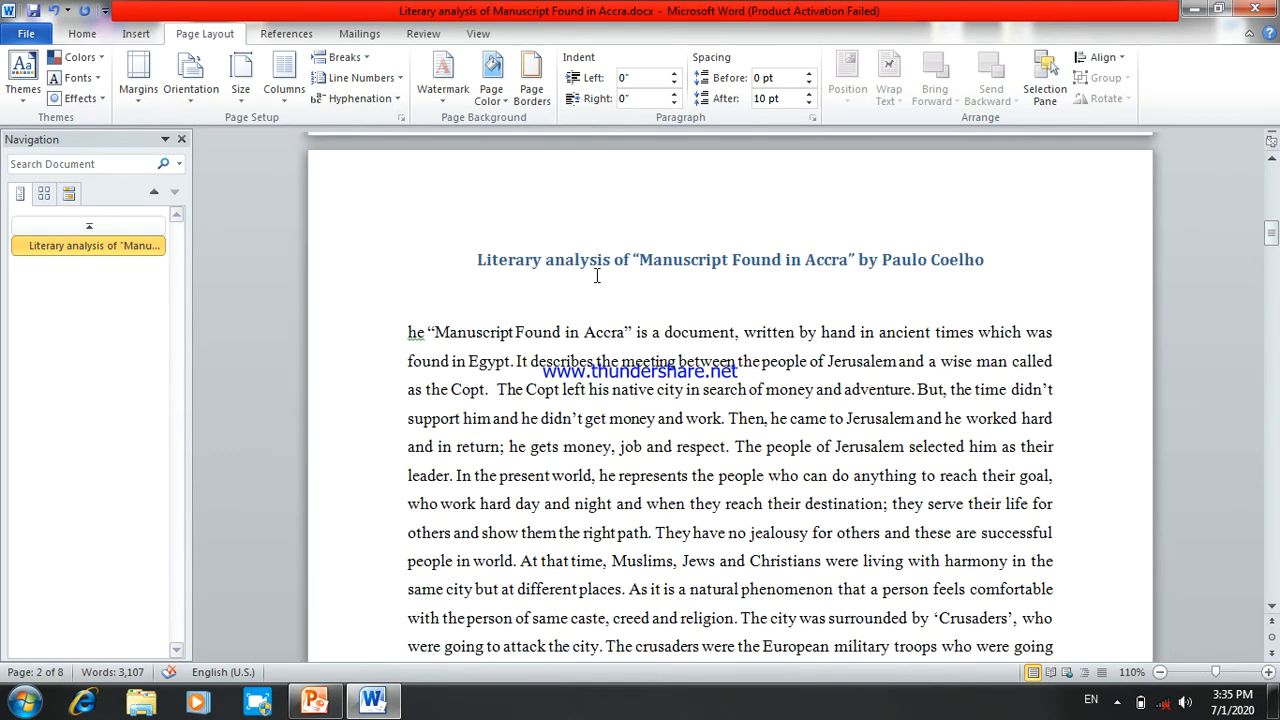
Try the A4 paper size on the document and set the paper size back to Letter.
{"action": "left_click", "coordinate": [253, 102]}
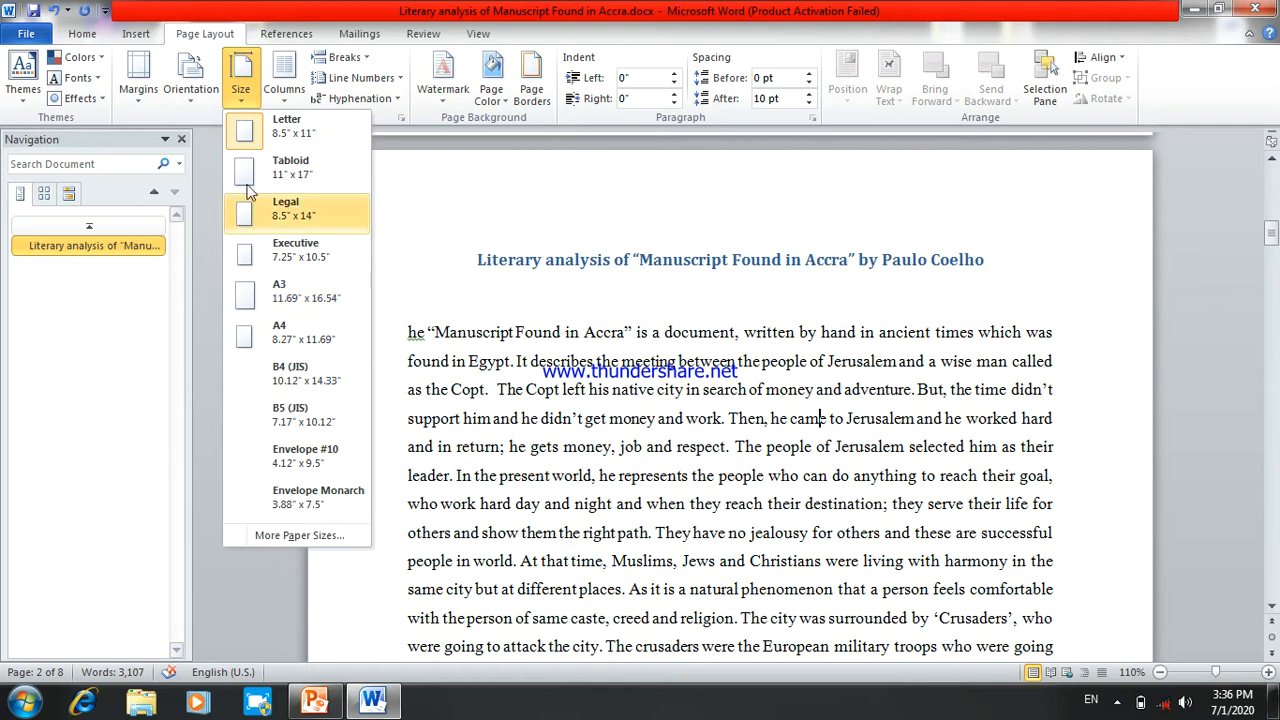
{"action": "left_click", "coordinate": [291, 340]}
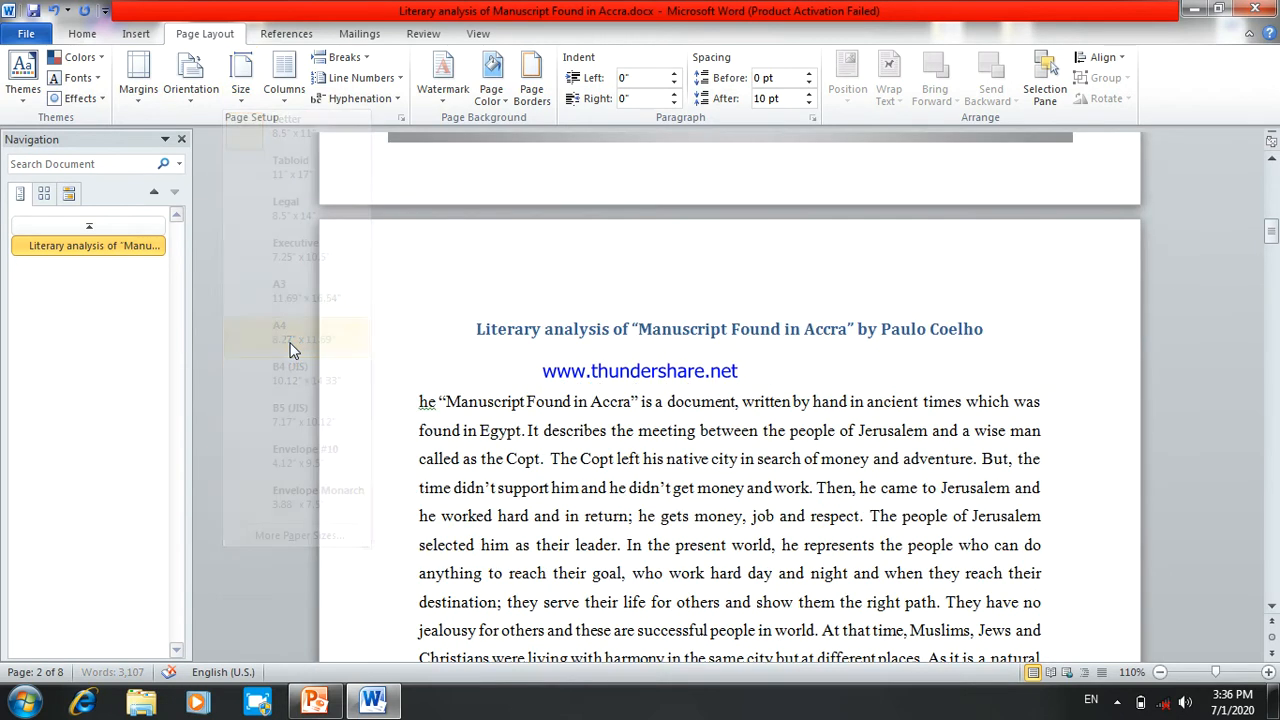
{"action": "left_click", "coordinate": [242, 90]}
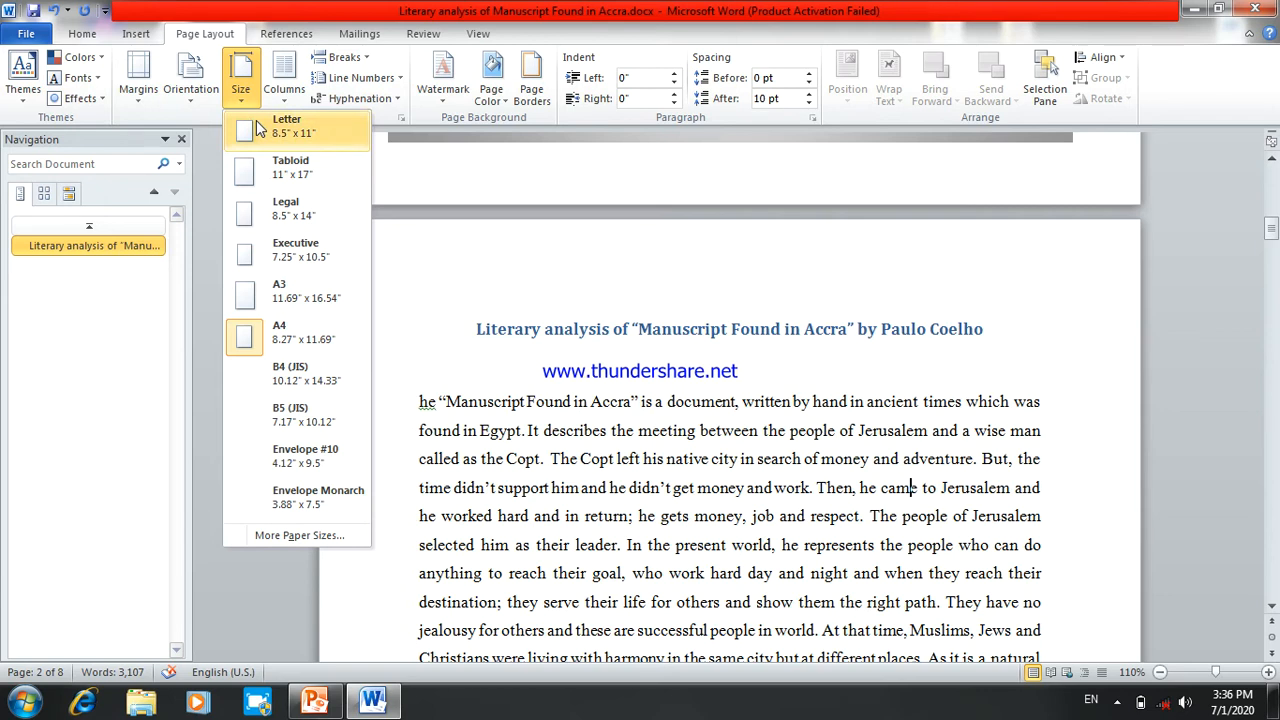
{"action": "left_click", "coordinate": [258, 127]}
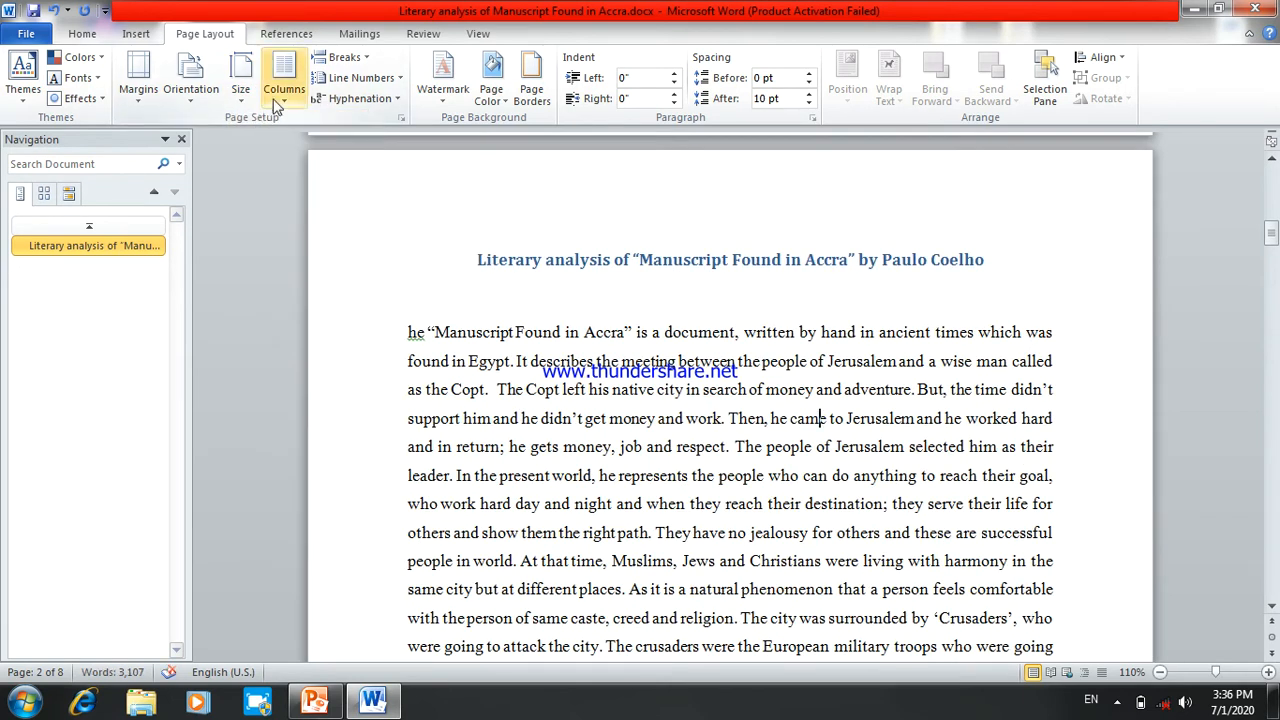
Dismiss the Windows color scheme prompt.
{"action": "left_click", "coordinate": [286, 89]}
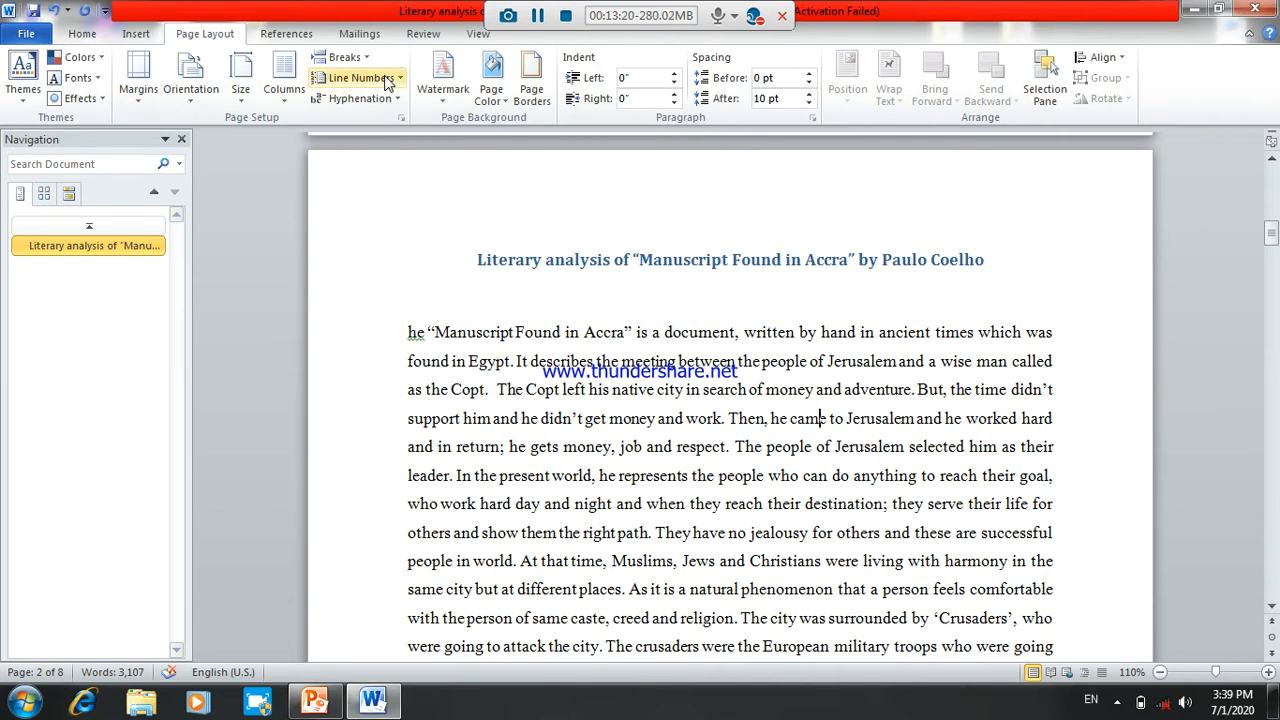
{"action": "left_click", "coordinate": [399, 80]}
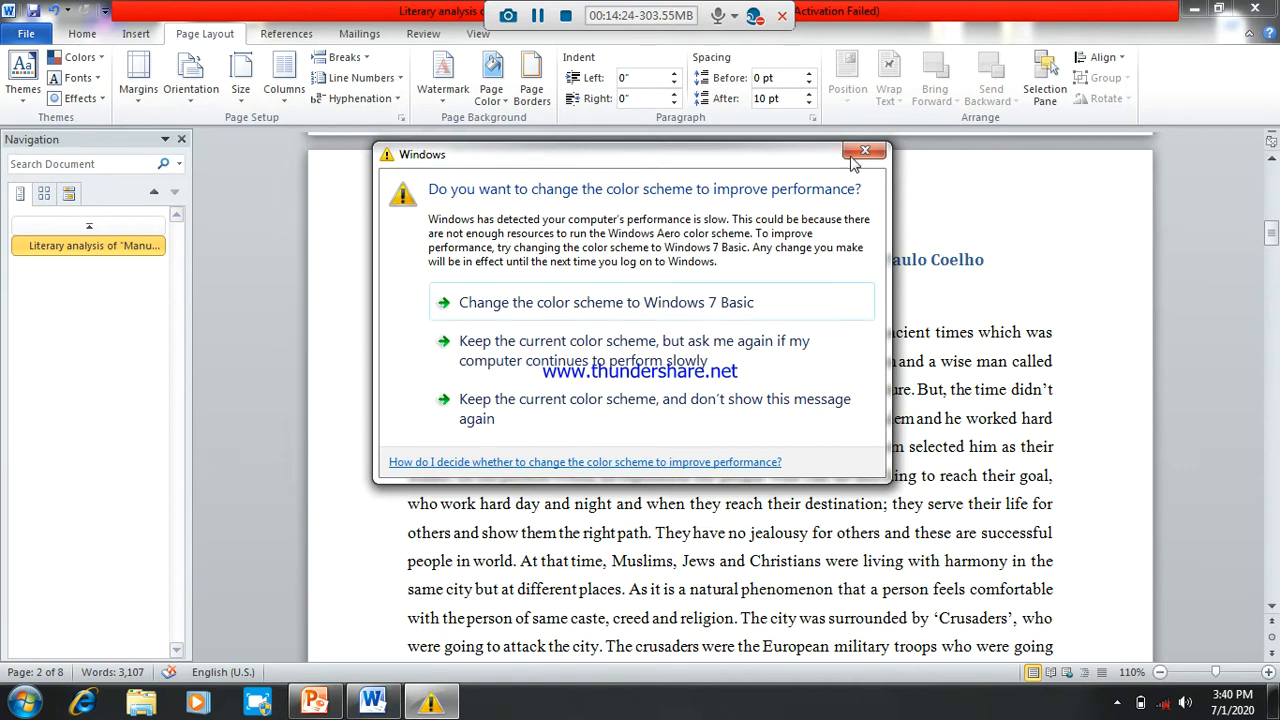
{"action": "left_click", "coordinate": [853, 157]}
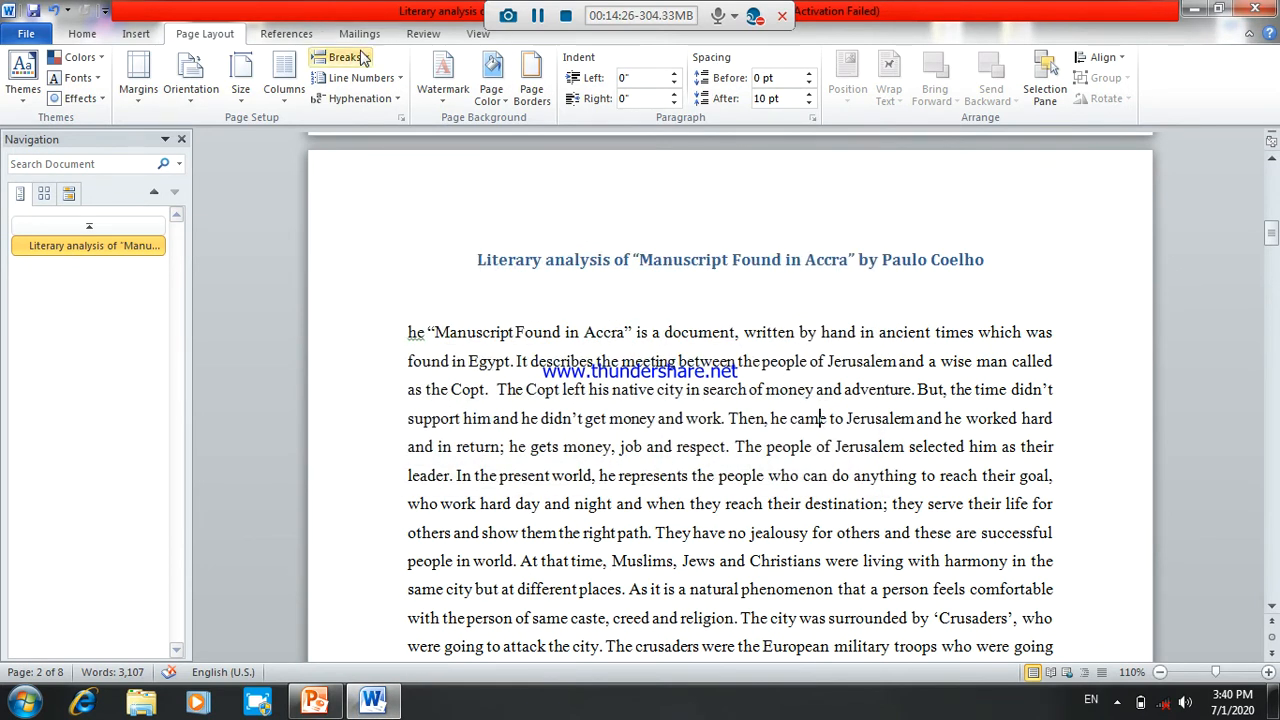
Insert a Next Page section break after the paragraph on page 3 that ends with "student's mind.".
{"action": "left_click", "coordinate": [363, 60]}
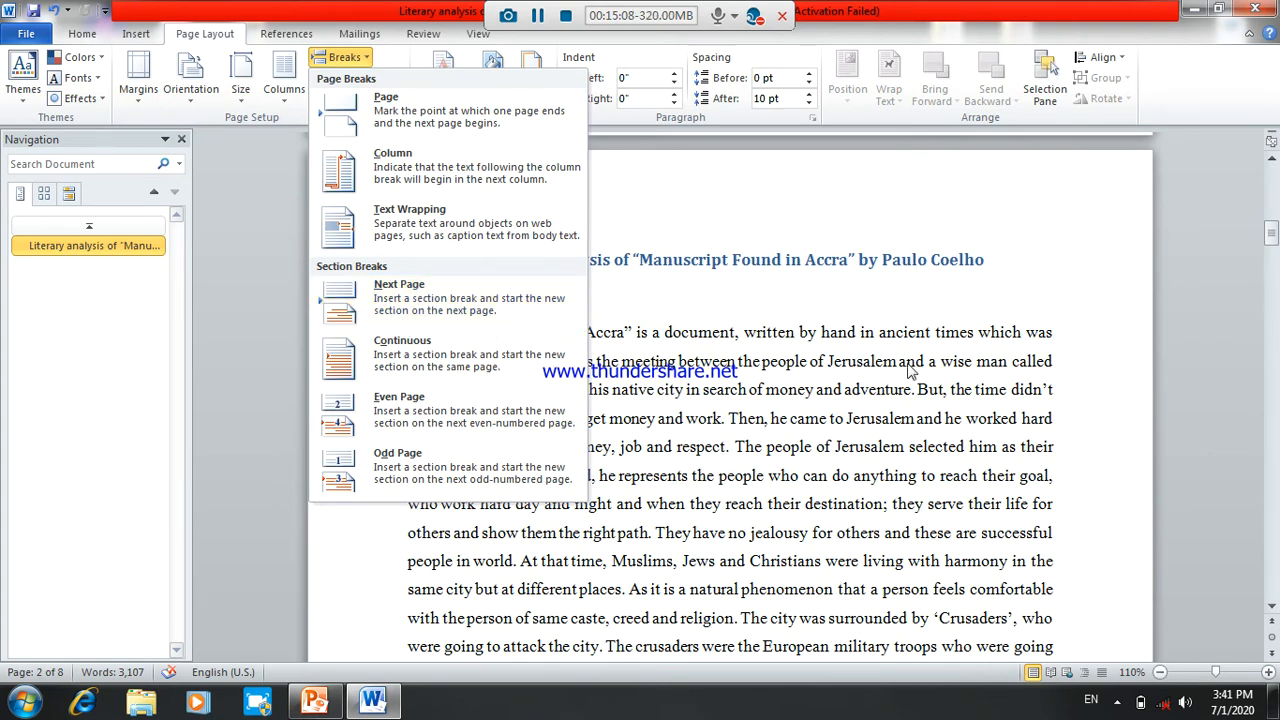
{"action": "left_click_drag", "start_coordinate": [1271, 240], "coordinate": [1273, 297]}
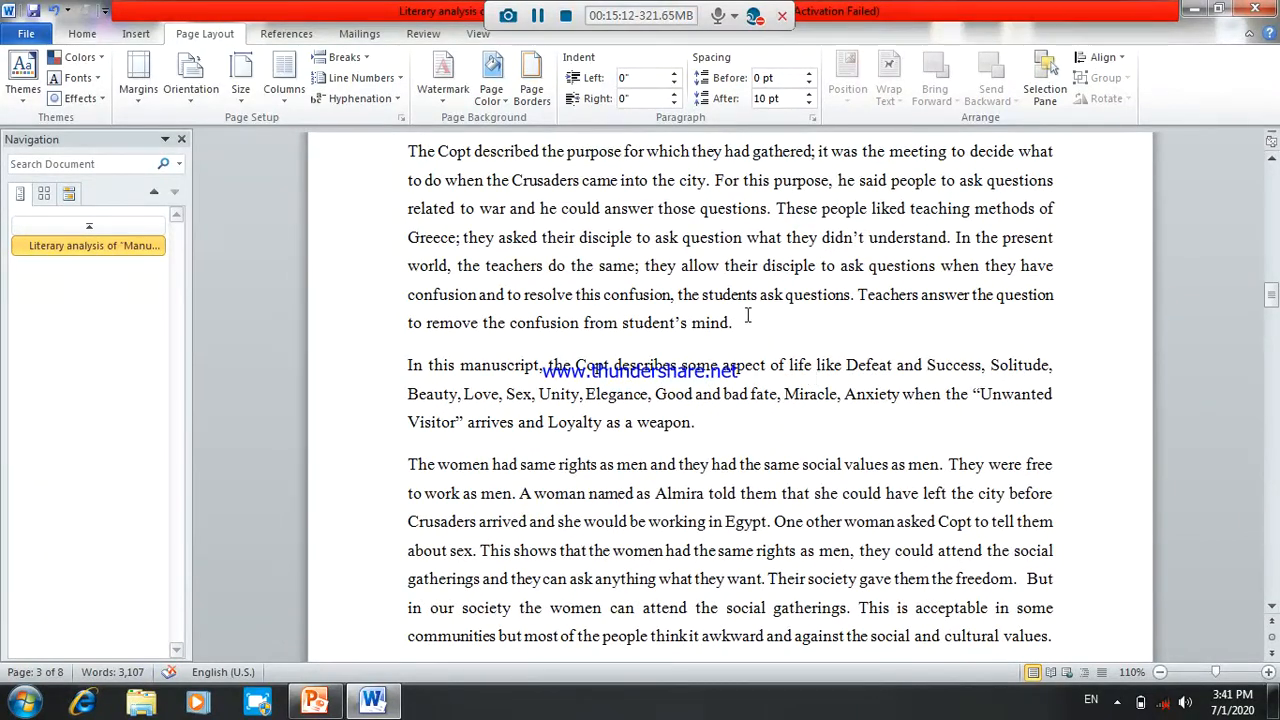
{"action": "left_click", "coordinate": [735, 324]}
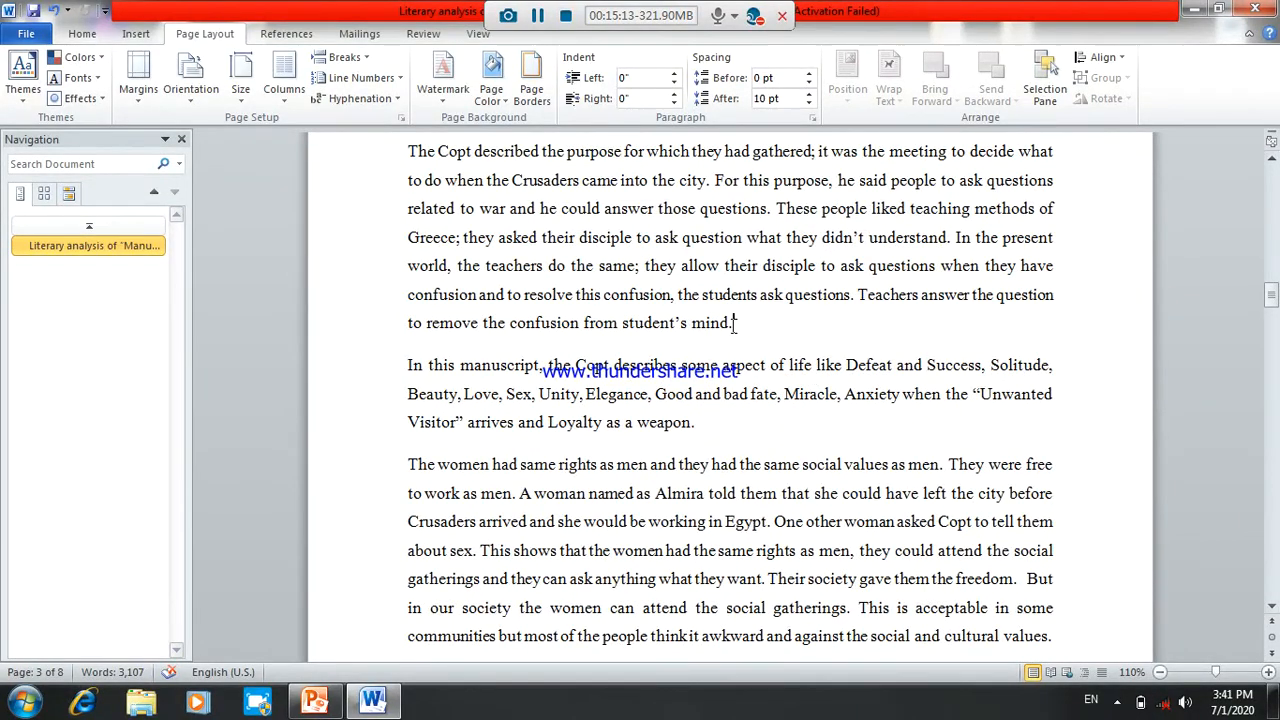
{"action": "left_click", "coordinate": [366, 60]}
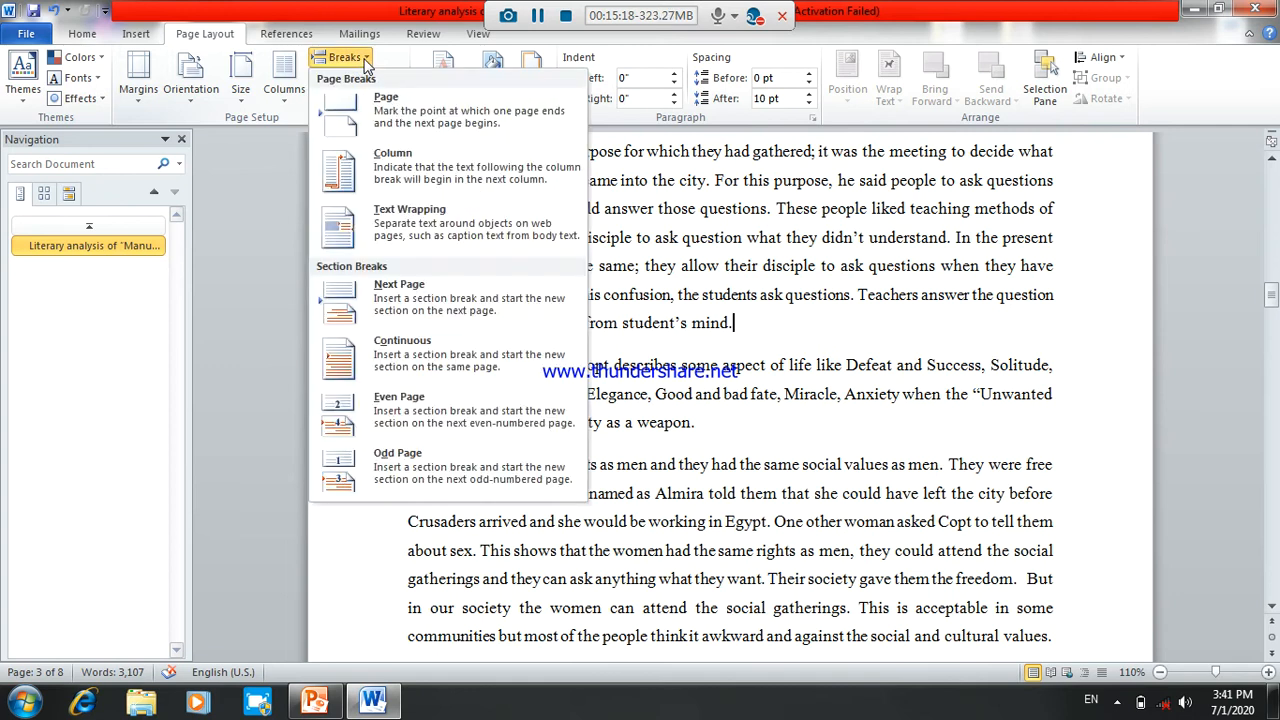
{"action": "left_click", "coordinate": [370, 298]}
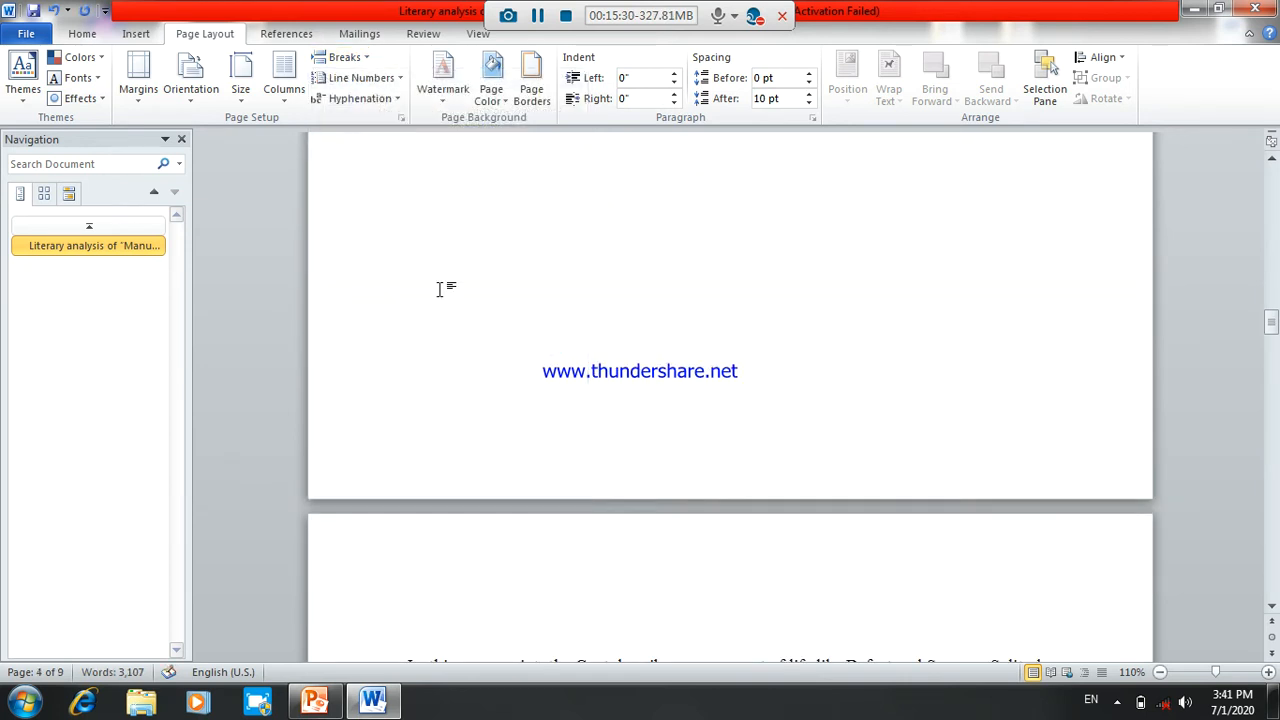
Examine how the Next Page section break splits the text across neighbouring pages at a reduced zoom.
{"action": "left_click", "coordinate": [1160, 672]}
{"action": "left_click", "coordinate": [1160, 672]}
{"action": "left_click", "coordinate": [1160, 672]}
{"action": "left_click", "coordinate": [1160, 672]}
{"action": "left_click", "coordinate": [1160, 672]}
{"action": "left_click", "coordinate": [1160, 672]}
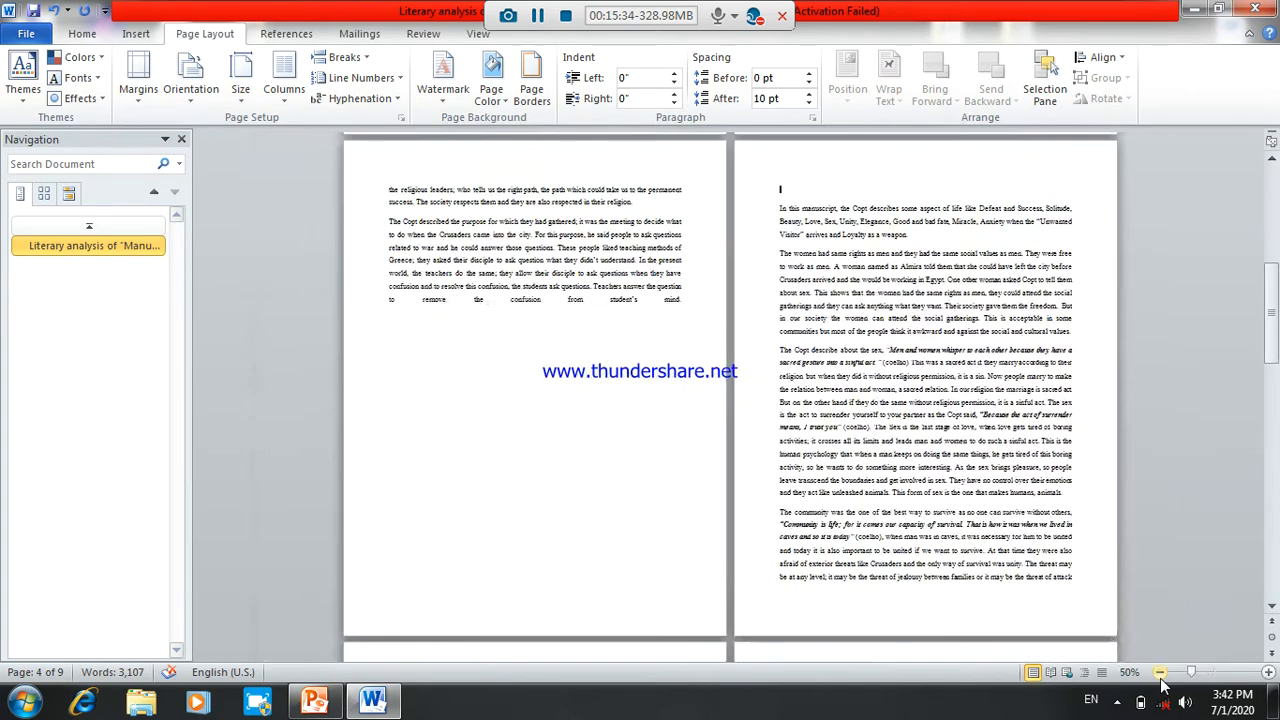
{"action": "left_click", "coordinate": [1160, 672]}
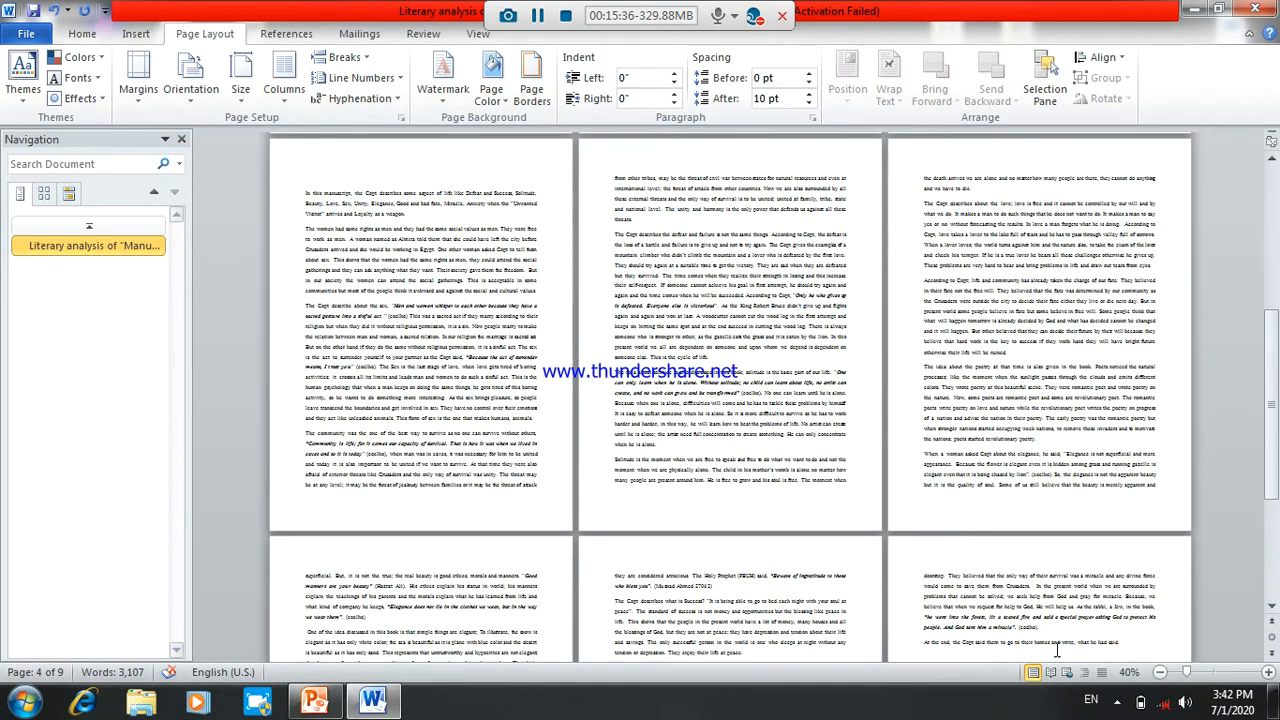
{"action": "left_click", "coordinate": [1268, 672]}
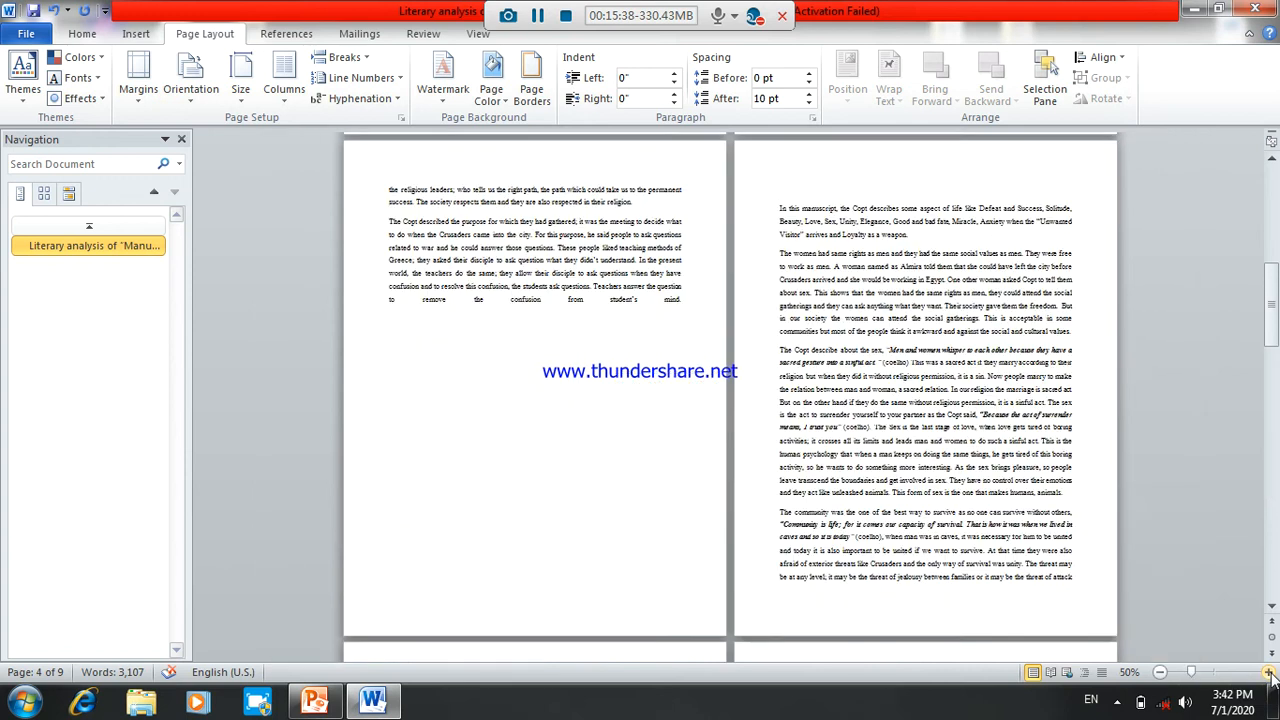
{"action": "left_click", "coordinate": [1268, 672]}
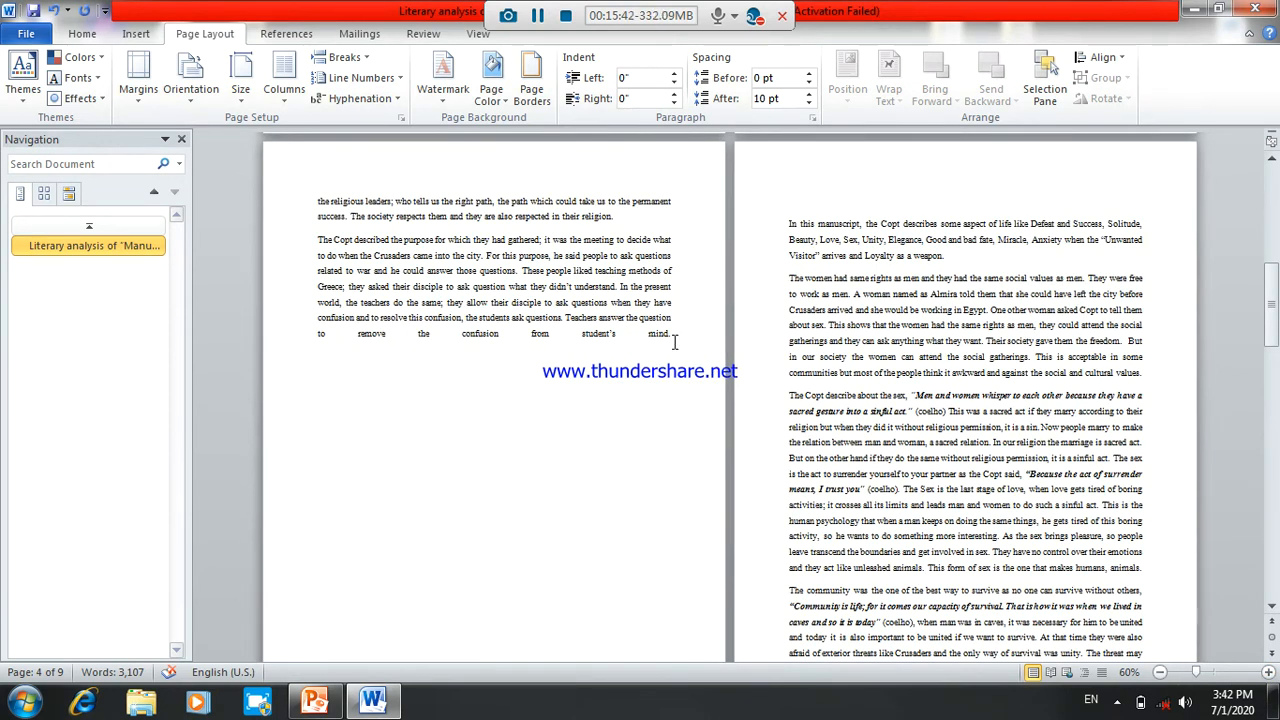
Delete the final "d." of the paragraph before the break and insert a Continuous section break after "answer those questions".
{"action": "key", "text": "BackSpace"}
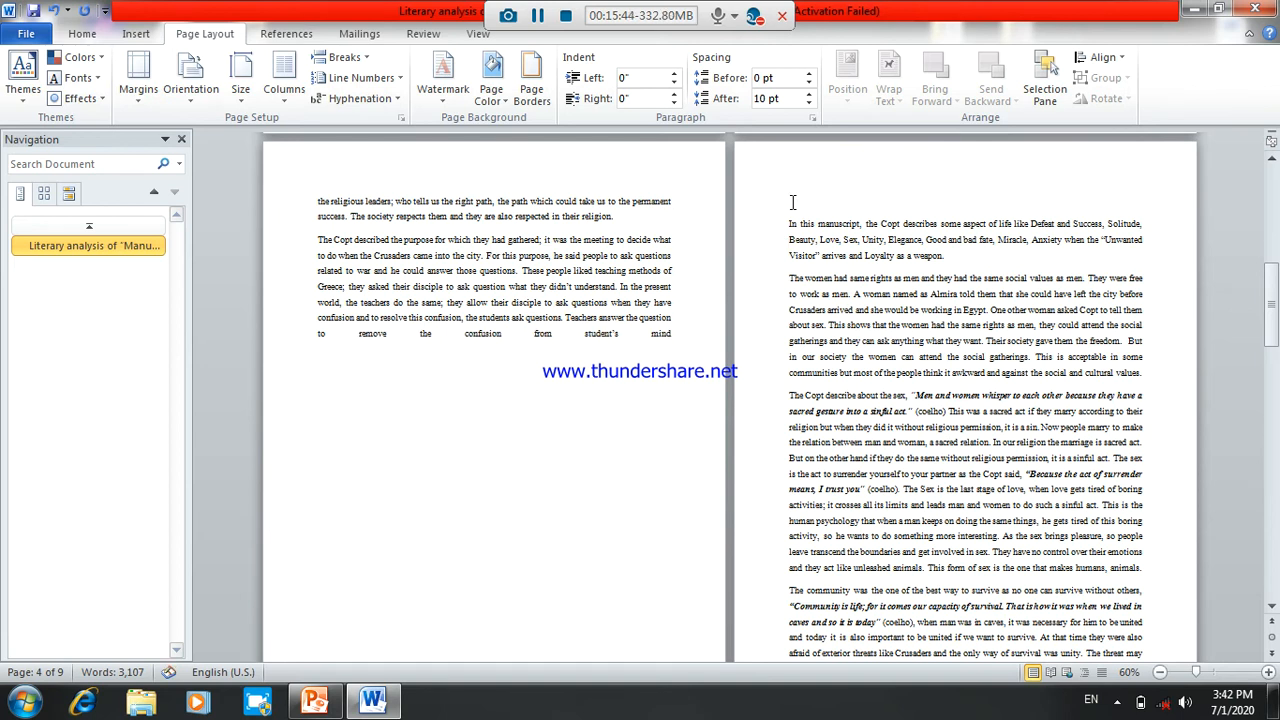
{"action": "key", "text": "BackSpace"}
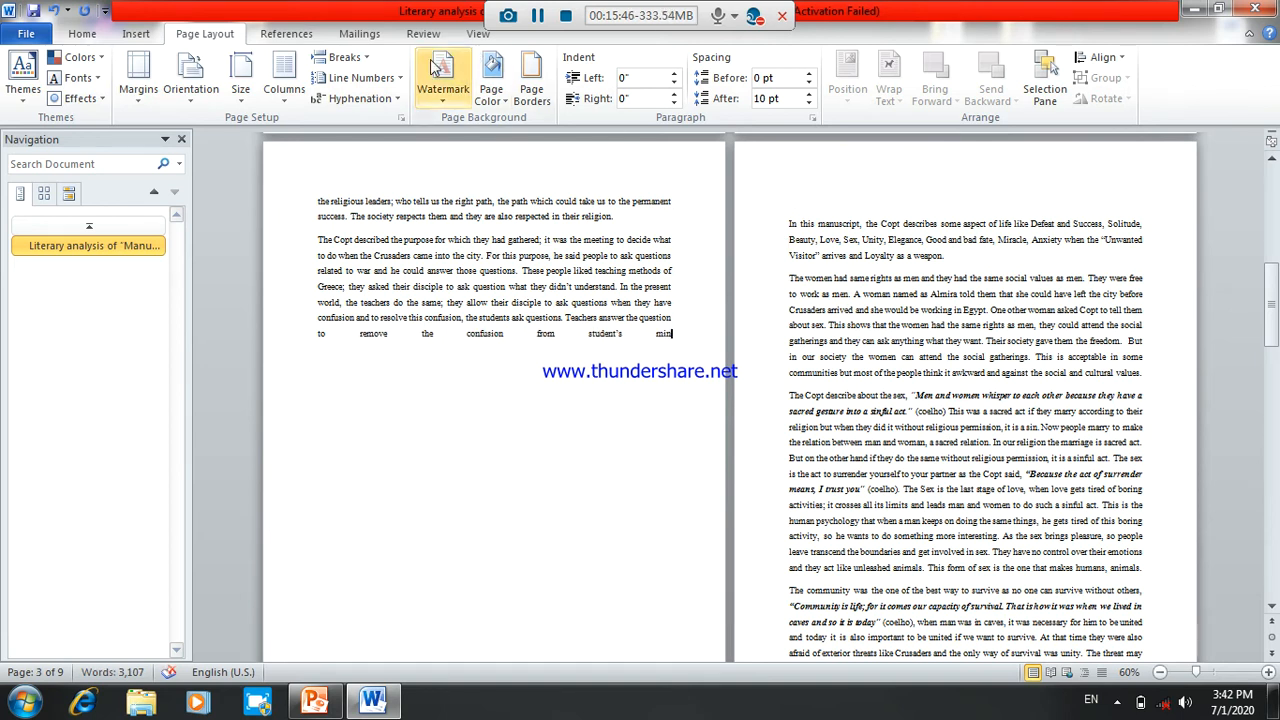
{"action": "left_click", "coordinate": [362, 59]}
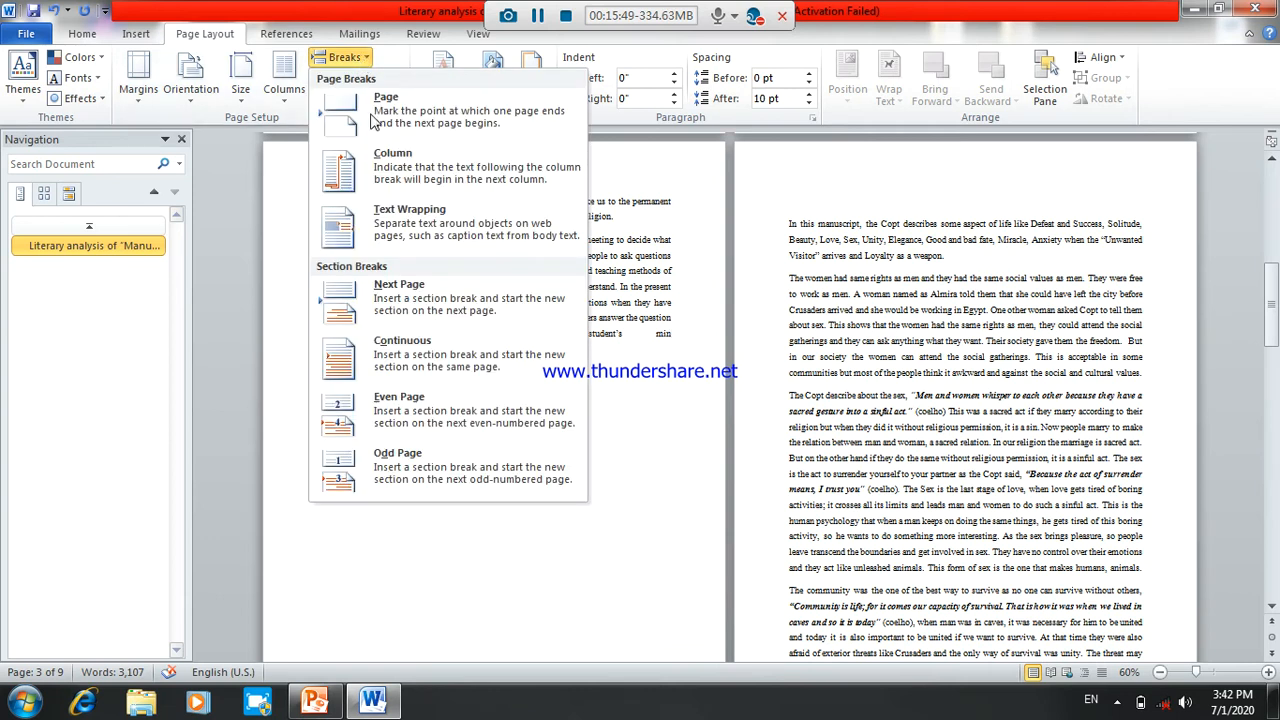
{"action": "left_click", "coordinate": [390, 357]}
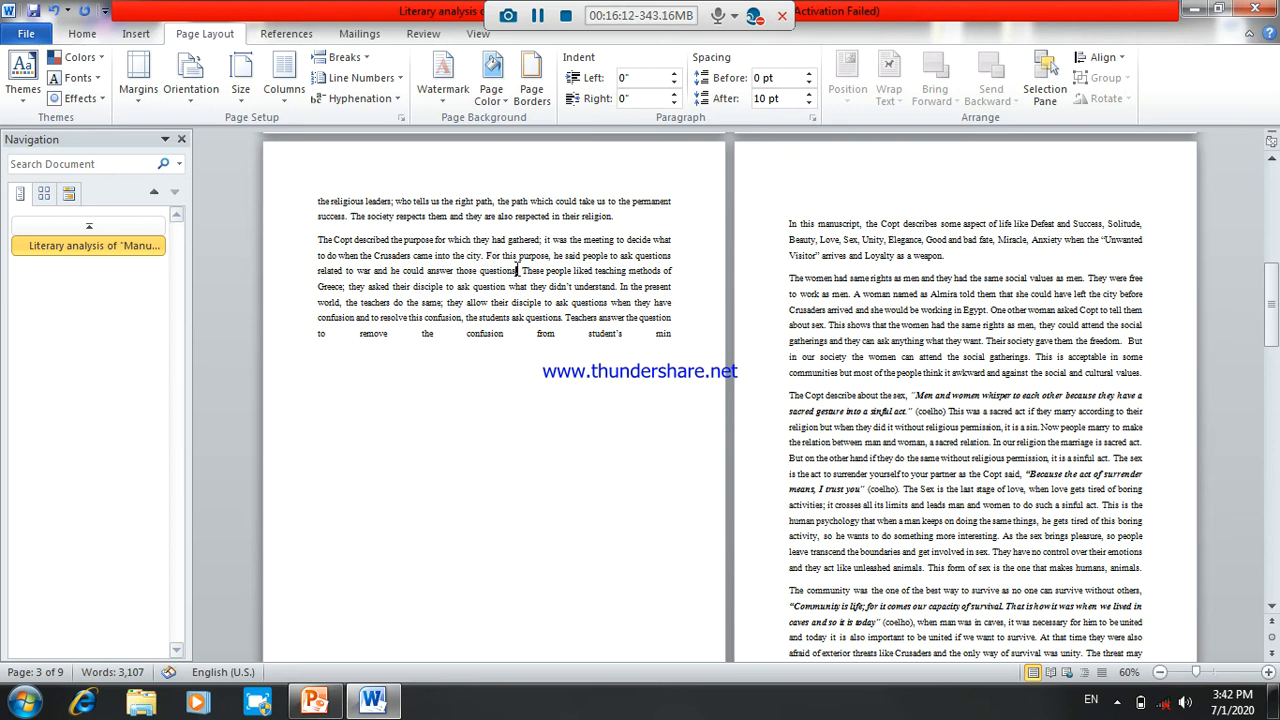
{"action": "left_click", "coordinate": [395, 88]}
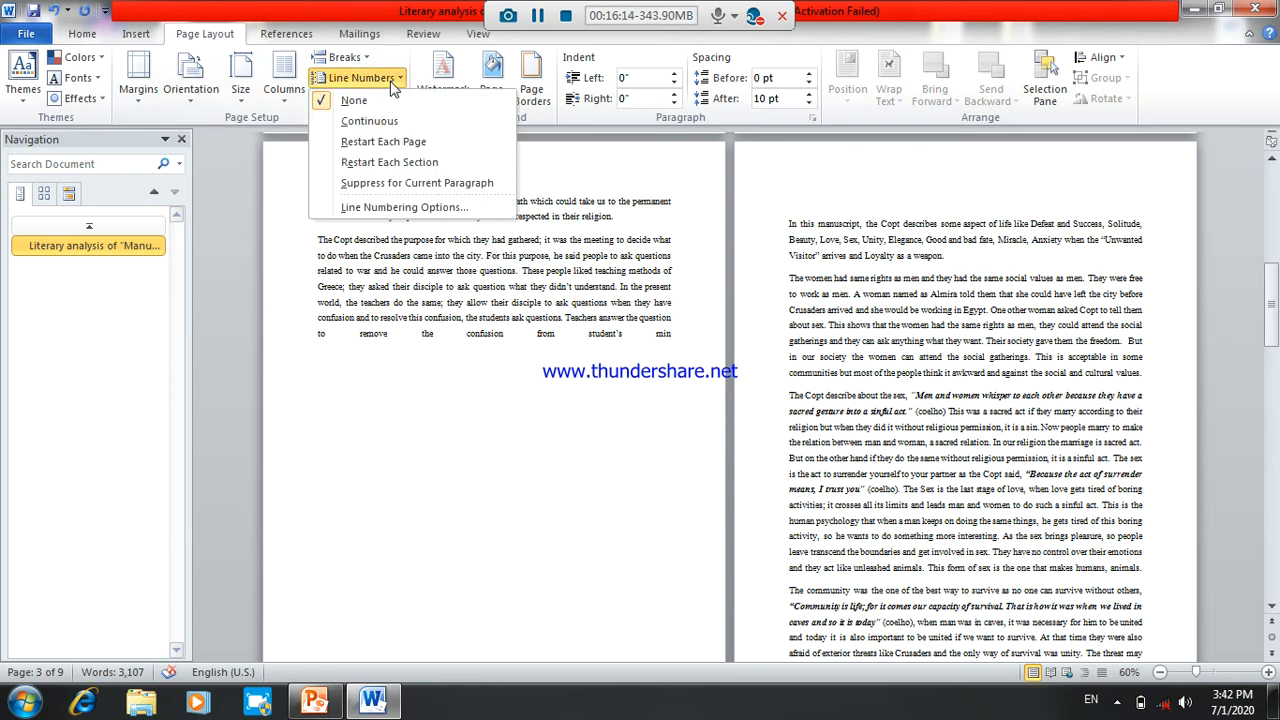
{"action": "left_click", "coordinate": [365, 60]}
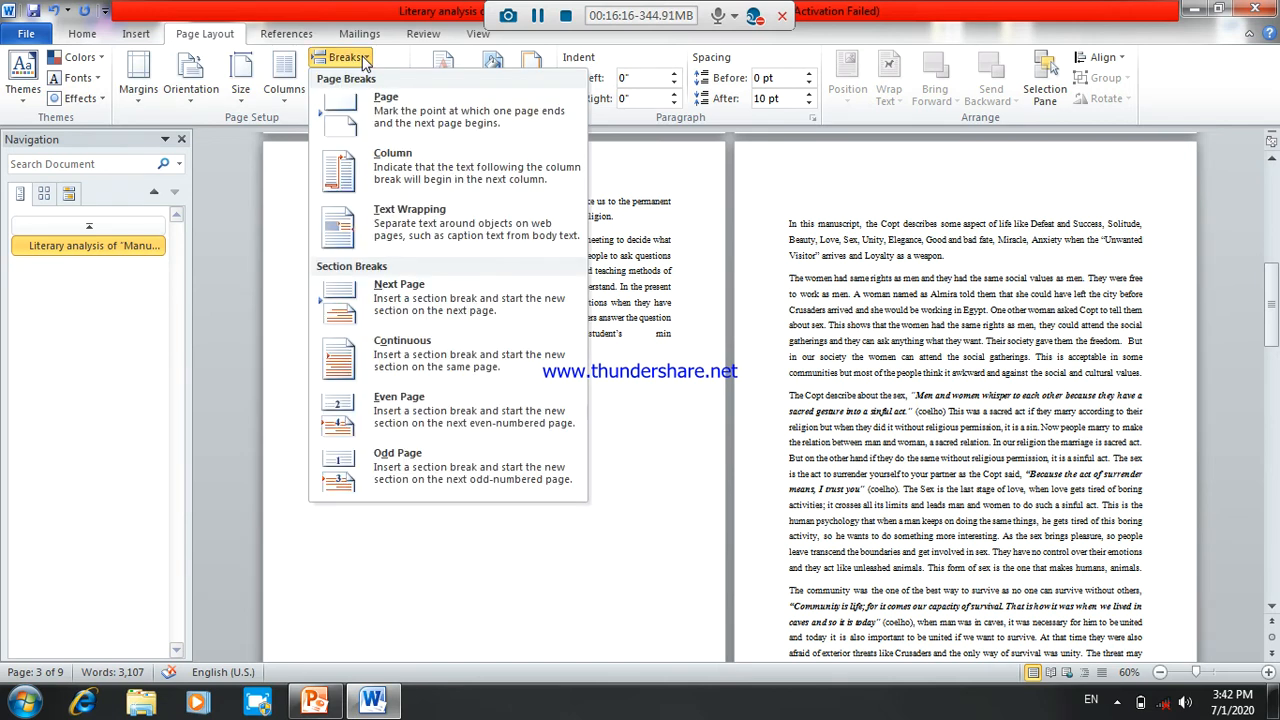
{"action": "left_click", "coordinate": [392, 362]}
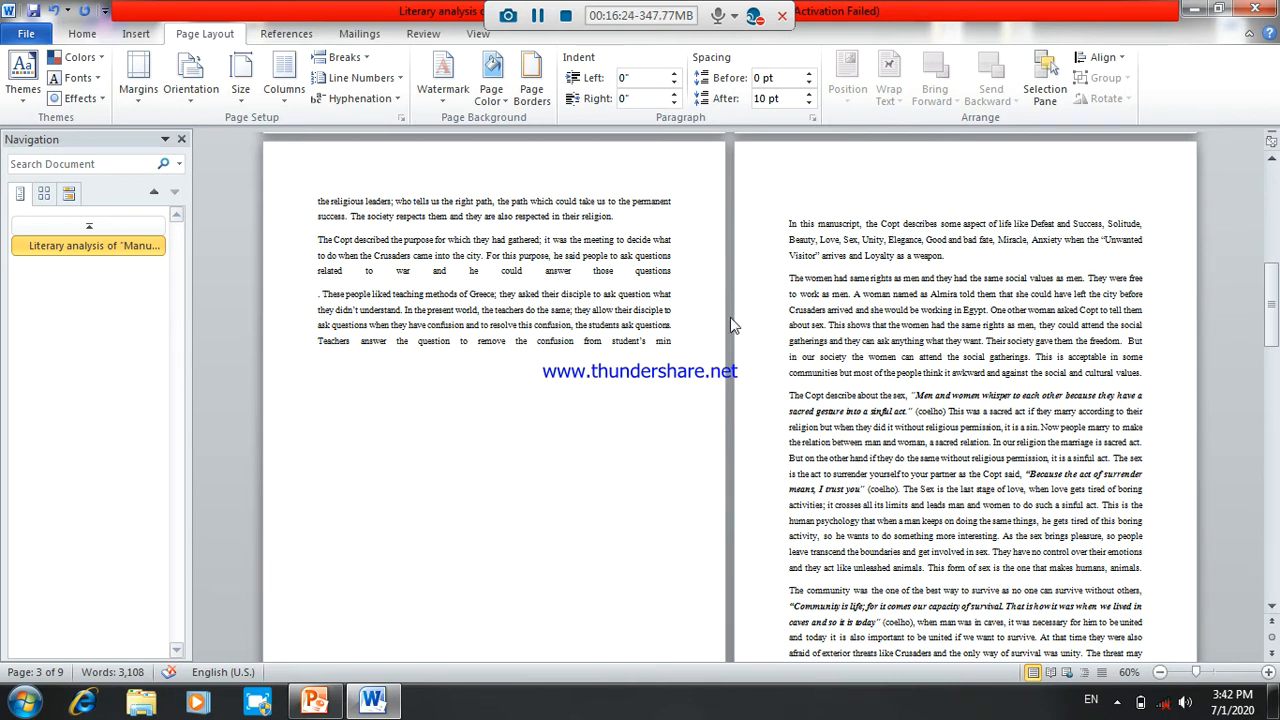
Try to insert an Odd Page section break before "These people liked teaching methods" and dismiss the Windows color scheme prompt.
{"action": "left_click", "coordinate": [345, 57]}
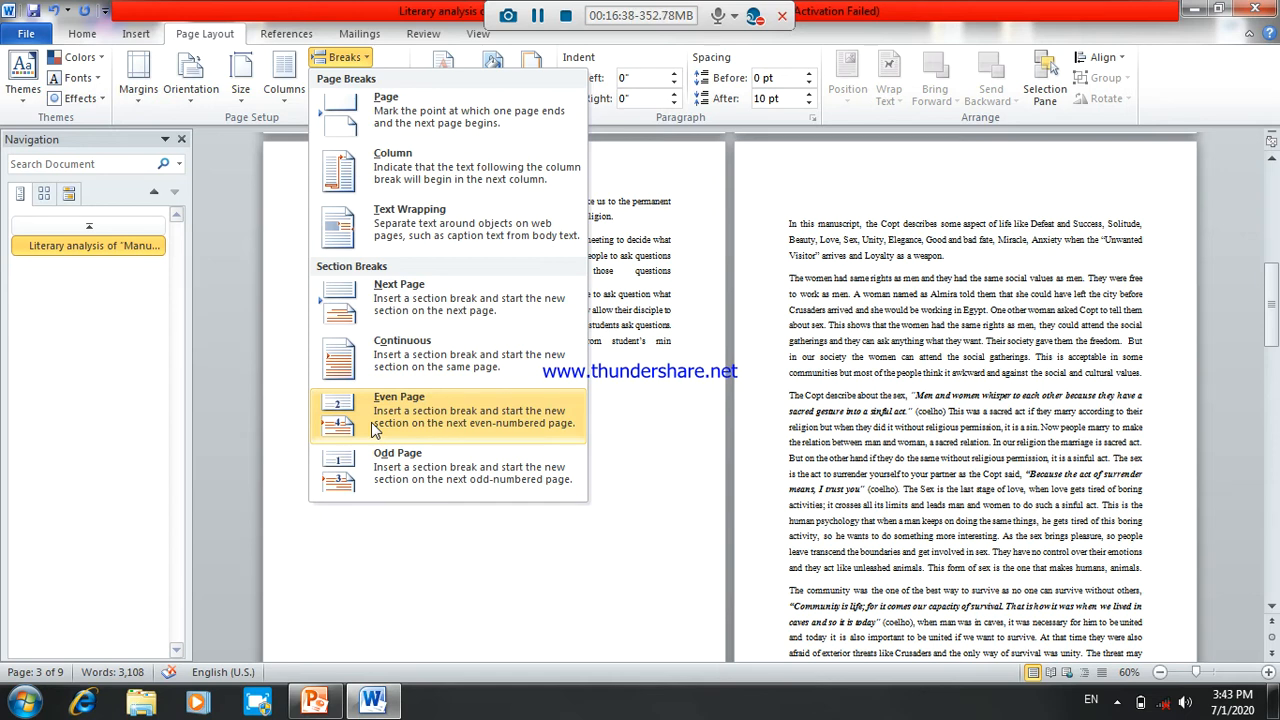
{"action": "left_click", "coordinate": [389, 485]}
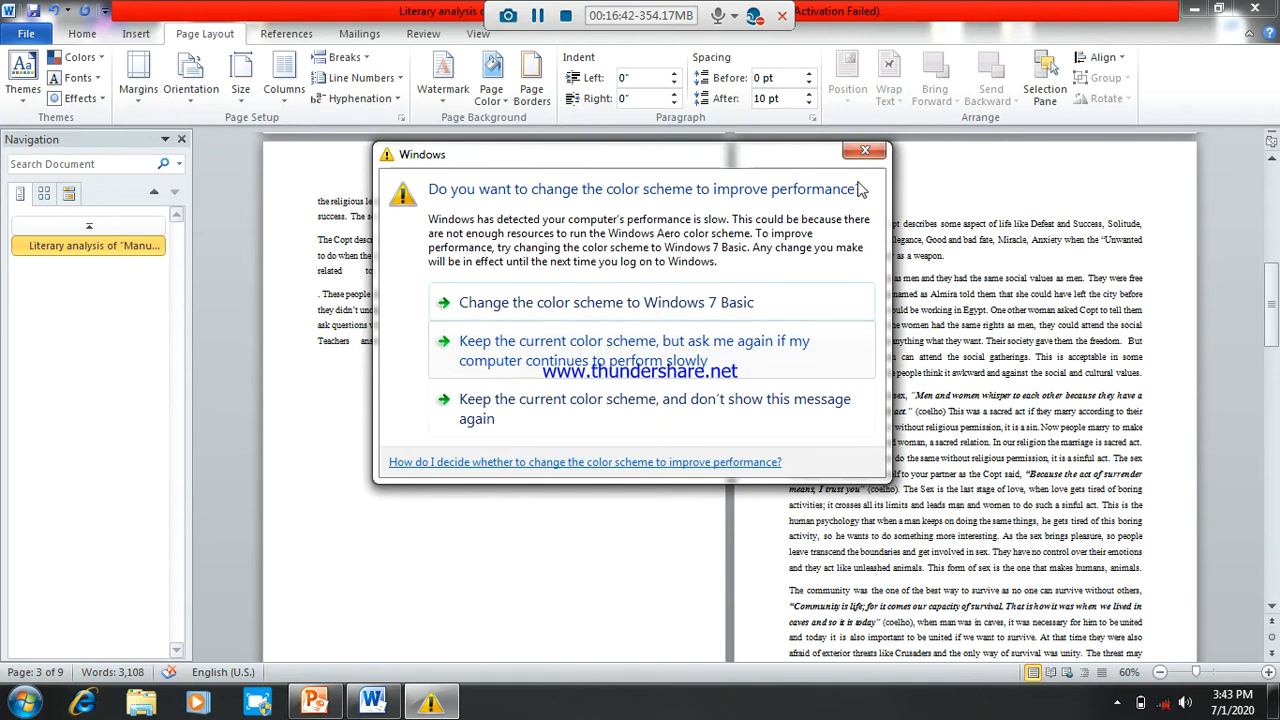
{"action": "left_click", "coordinate": [864, 152]}
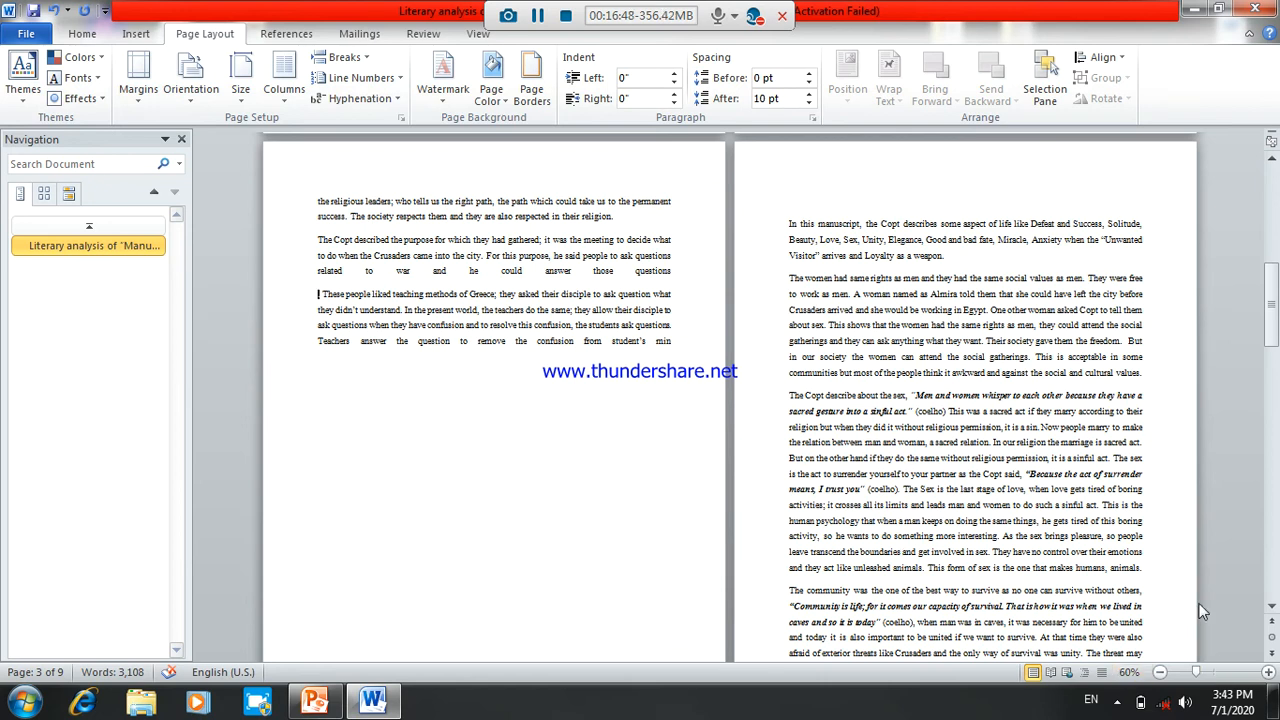
Add a custom picture watermark to the document using images (4).png, with Auto scale and Washout.
{"action": "left_click", "coordinate": [1268, 672]}
{"action": "left_click", "coordinate": [1268, 672]}
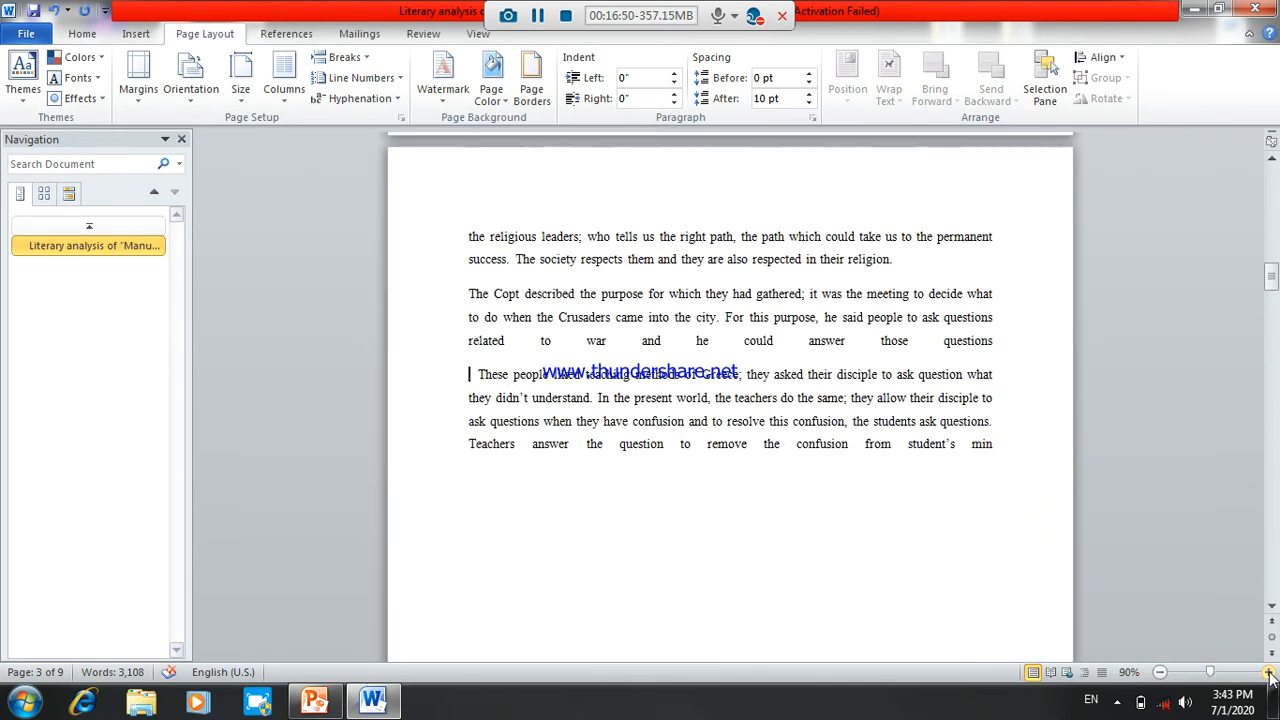
{"action": "left_click", "coordinate": [1268, 672]}
{"action": "left_click", "coordinate": [1268, 672]}
{"action": "left_click", "coordinate": [1268, 672]}
{"action": "left_click_drag", "start_coordinate": [1271, 272], "coordinate": [1270, 245]}
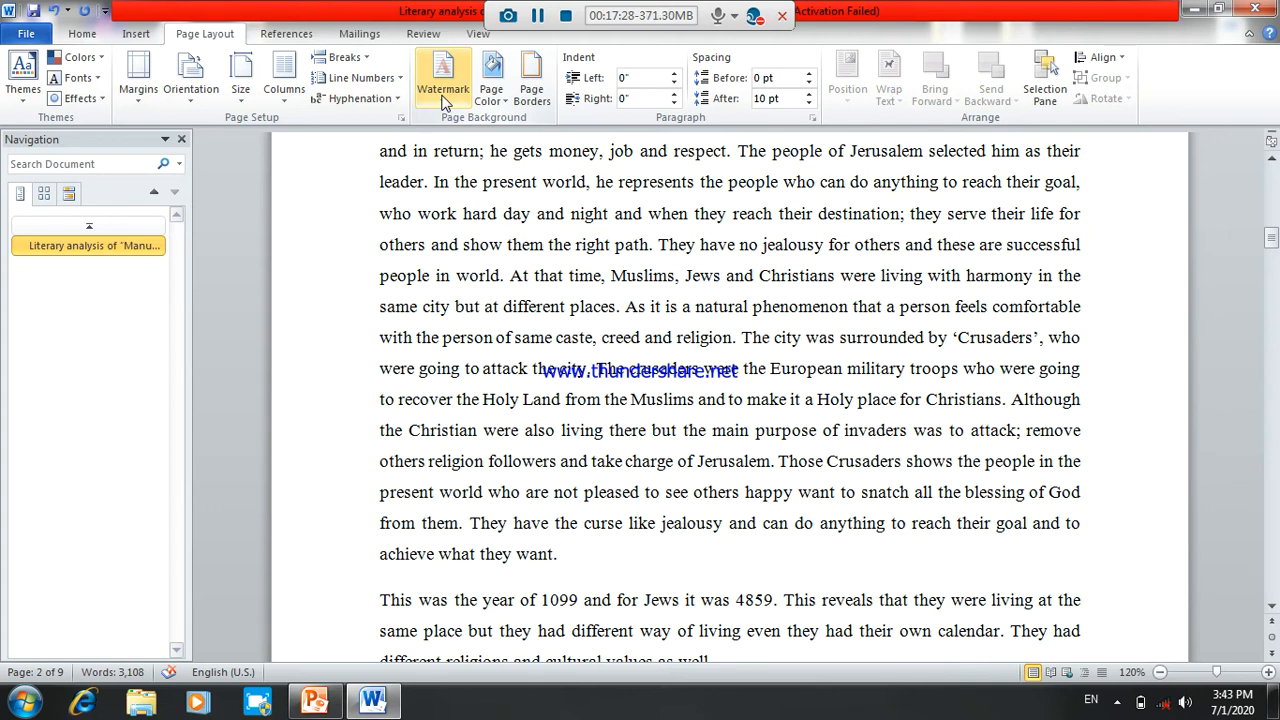
{"action": "left_click", "coordinate": [445, 103]}
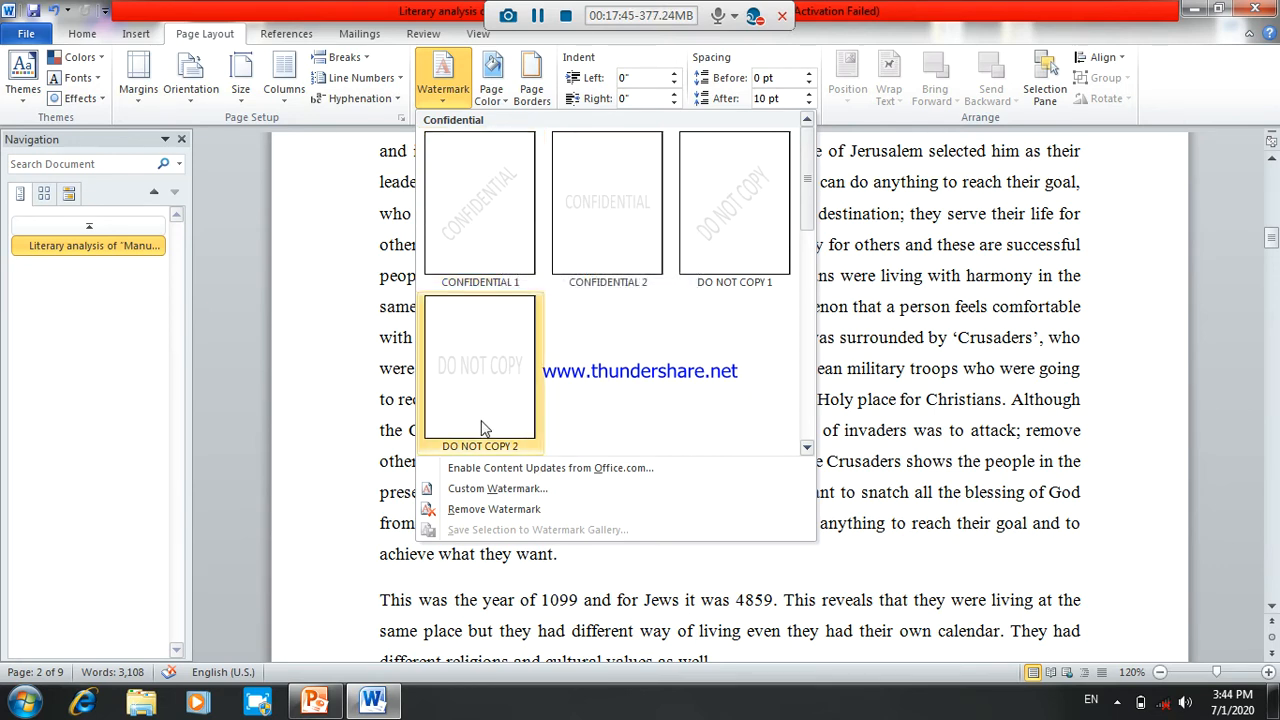
{"action": "left_click", "coordinate": [500, 489]}
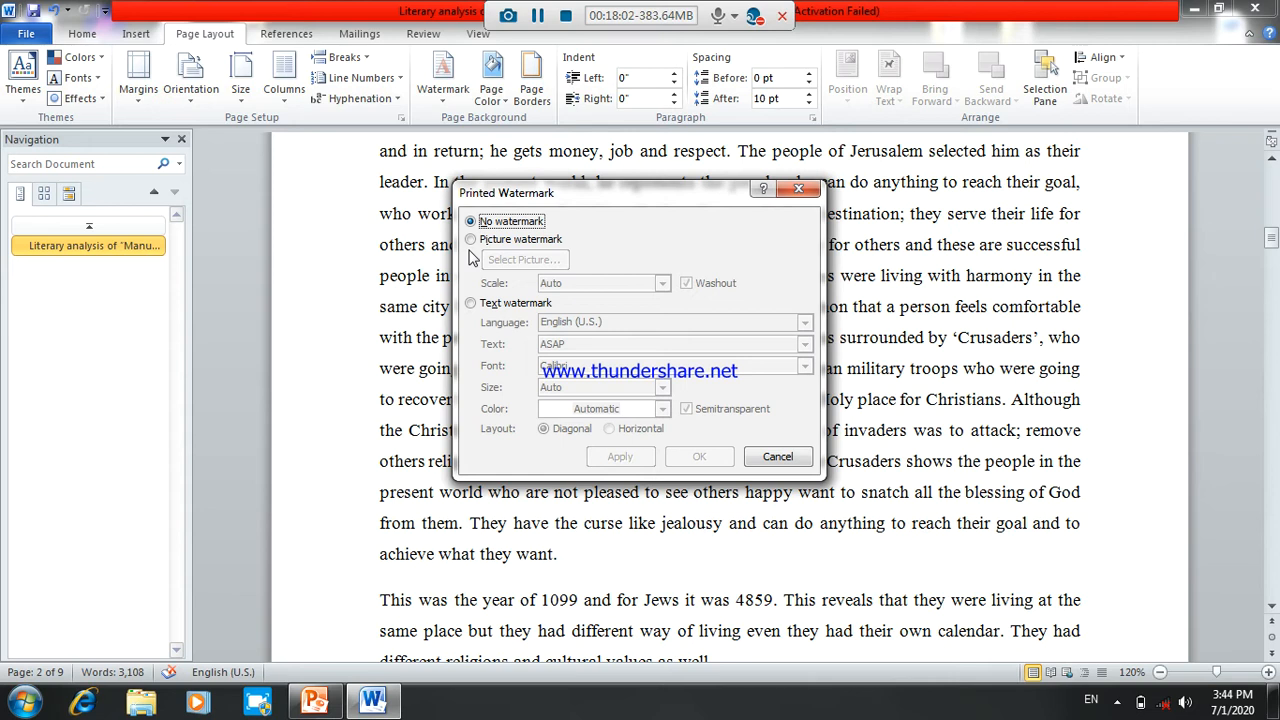
{"action": "left_click", "coordinate": [470, 245]}
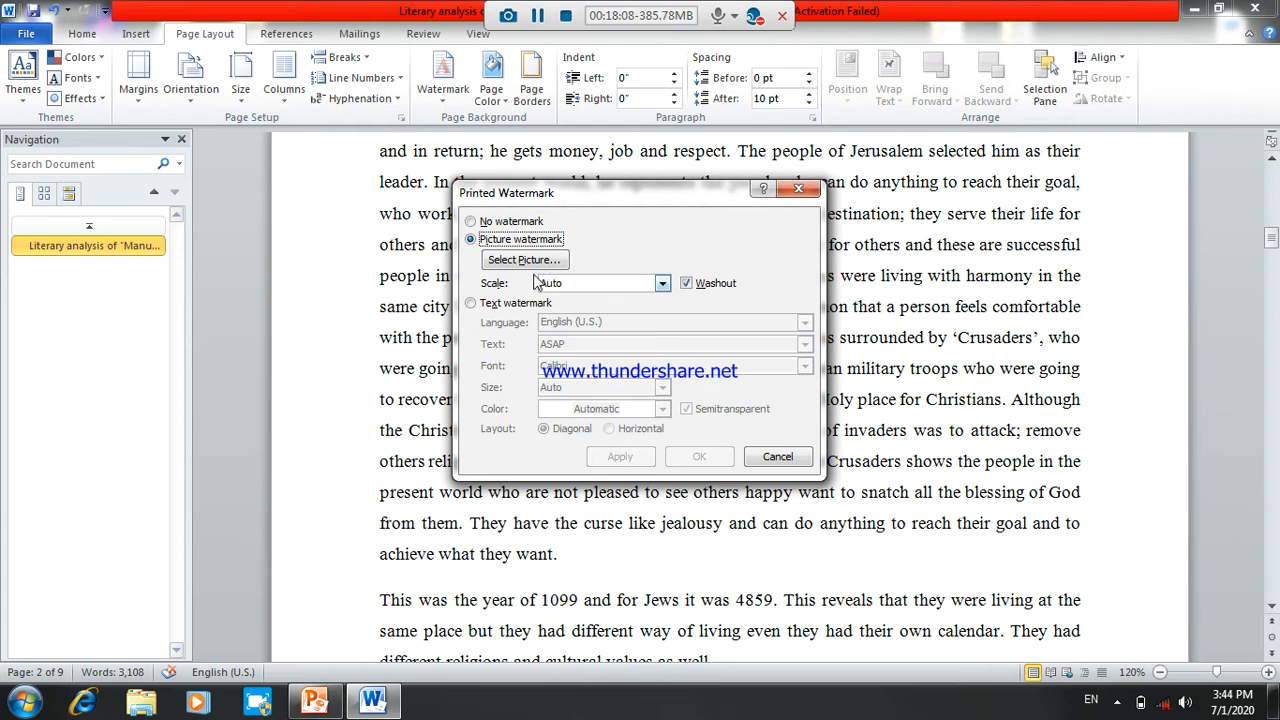
{"action": "left_click", "coordinate": [532, 260]}
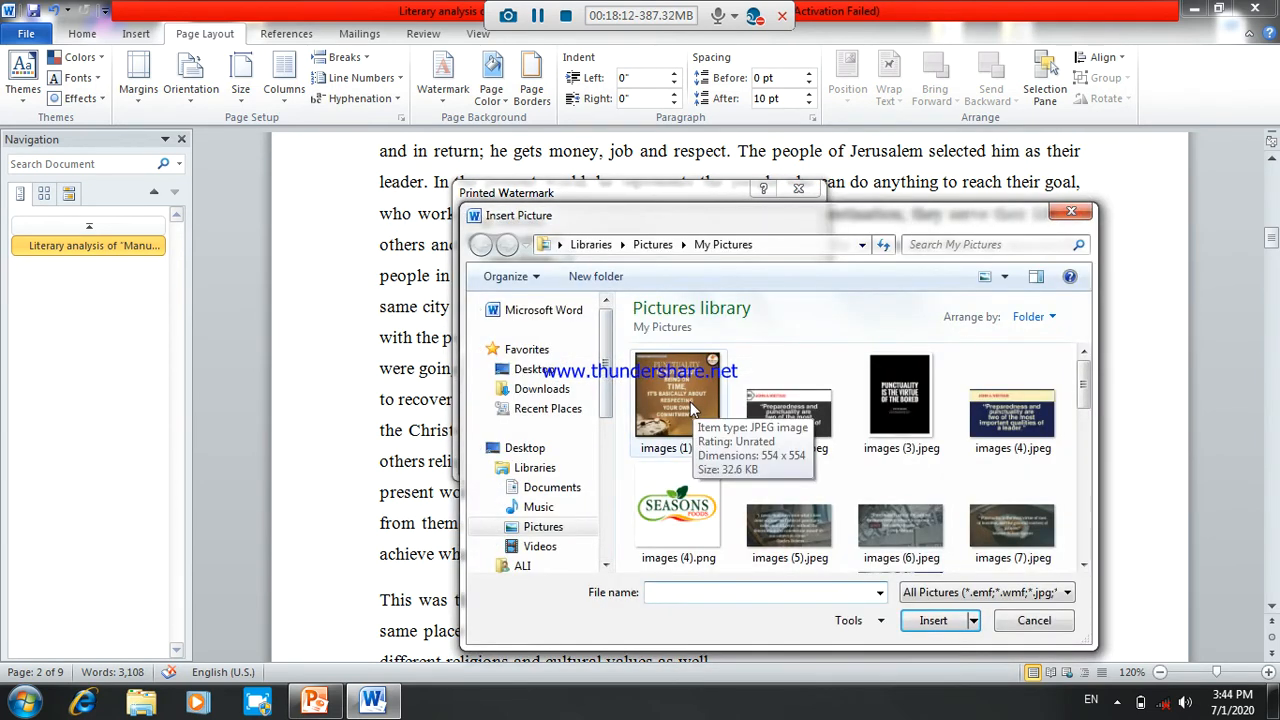
{"action": "left_click", "coordinate": [668, 530]}
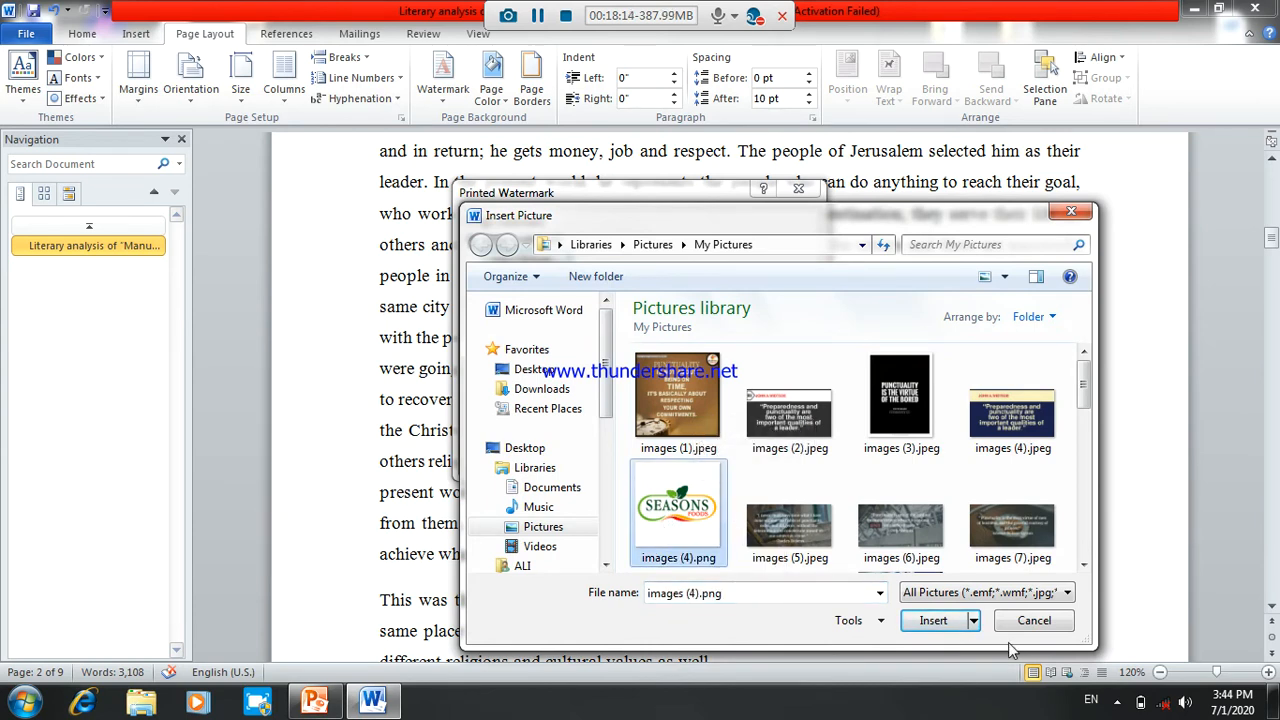
{"action": "left_click", "coordinate": [933, 620]}
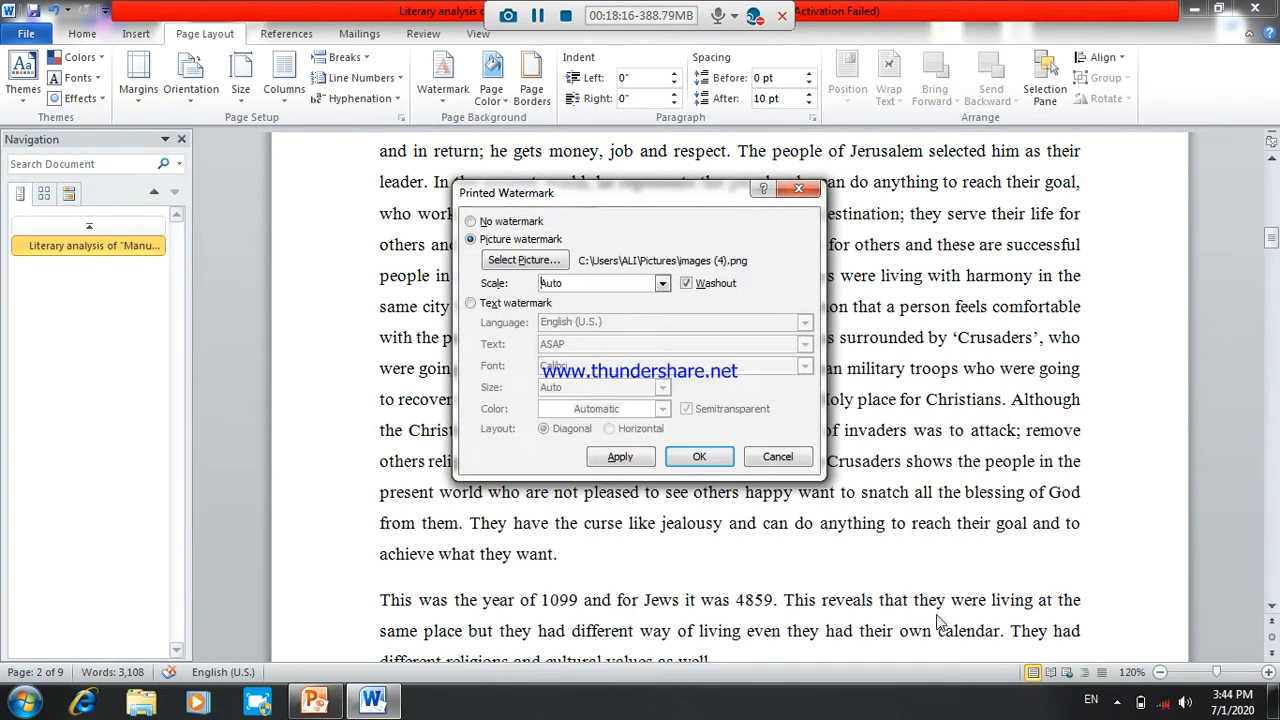
{"action": "left_click", "coordinate": [699, 456]}
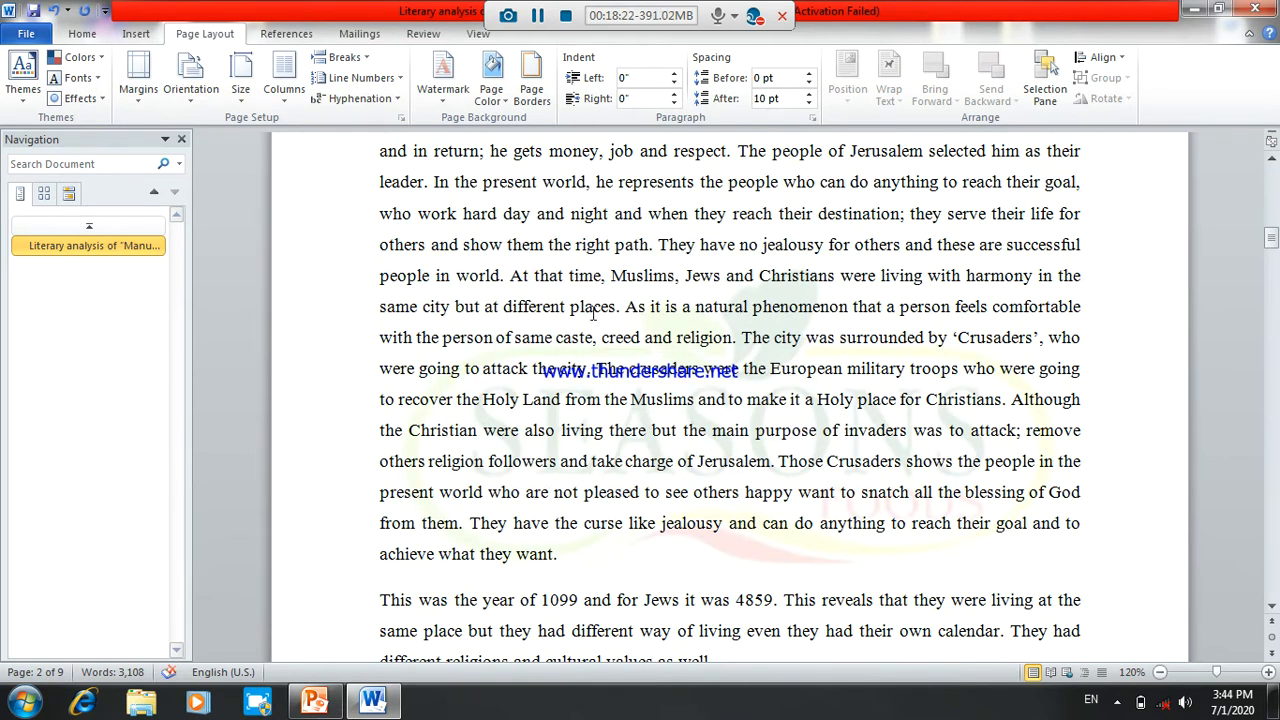
Switch the custom watermark from a picture to a text watermark reading CESD.
{"action": "left_click", "coordinate": [450, 98]}
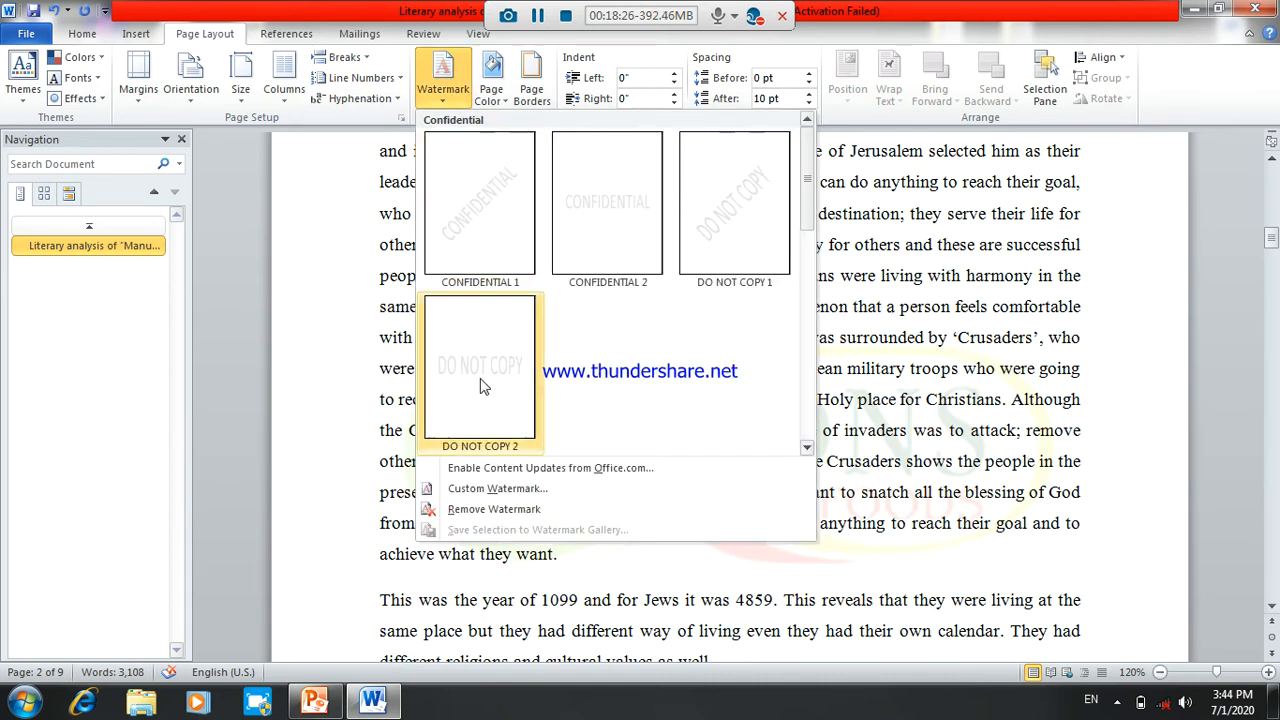
{"action": "left_click", "coordinate": [475, 490]}
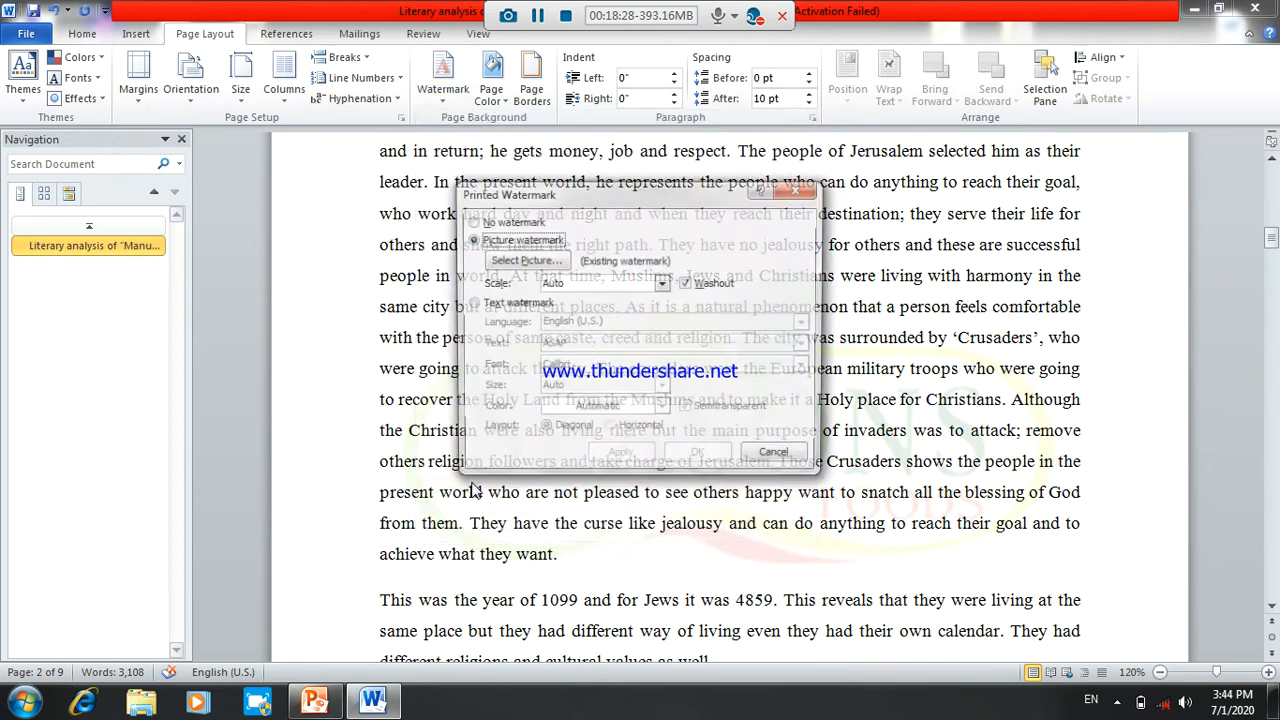
{"action": "left_click", "coordinate": [472, 306]}
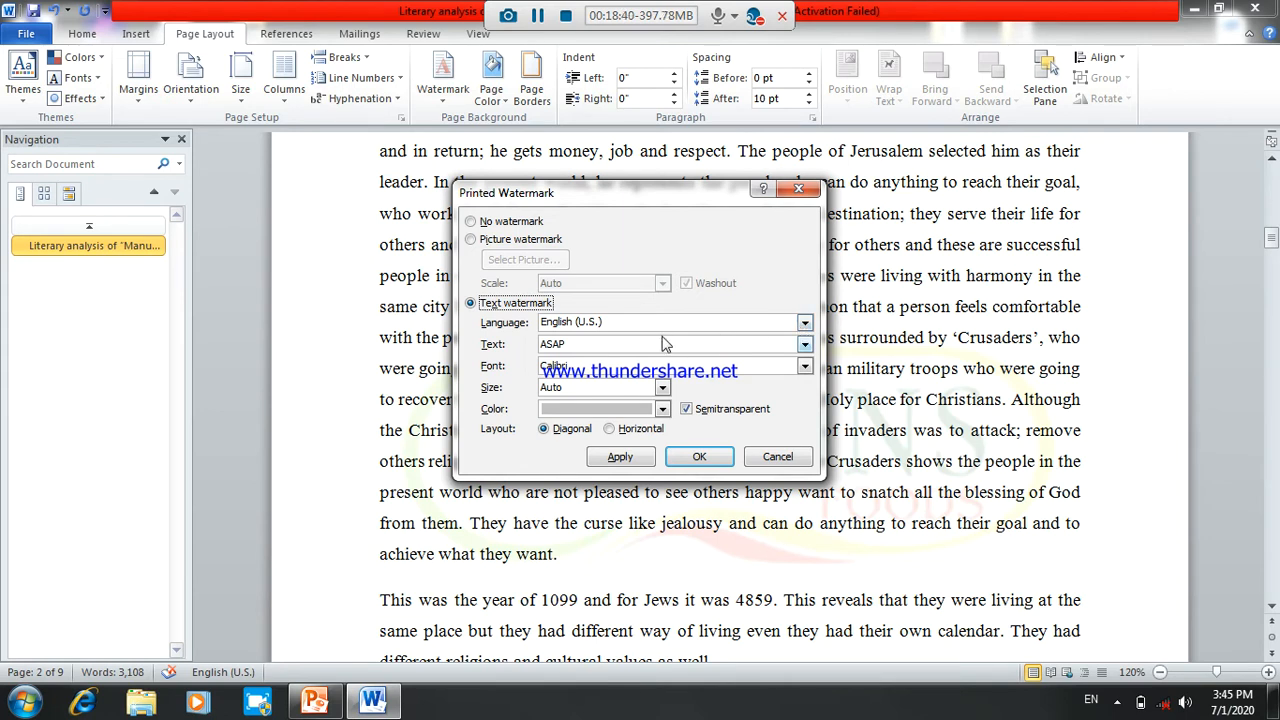
{"action": "left_click", "coordinate": [635, 344]}
{"action": "key", "text": "BackSpace"}
{"action": "key", "text": "BackSpace"}
{"action": "key", "text": "BackSpace"}
{"action": "key", "text": "BackSpace"}
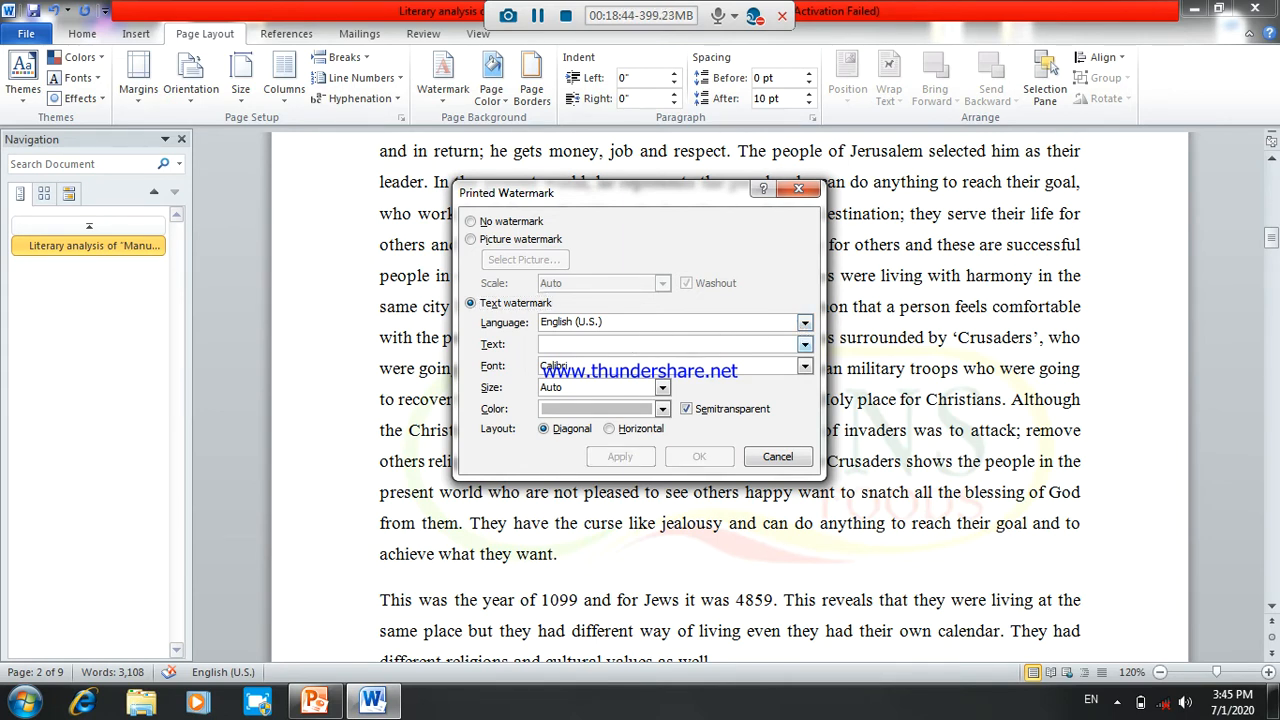
{"action": "type", "text": "CESD"}
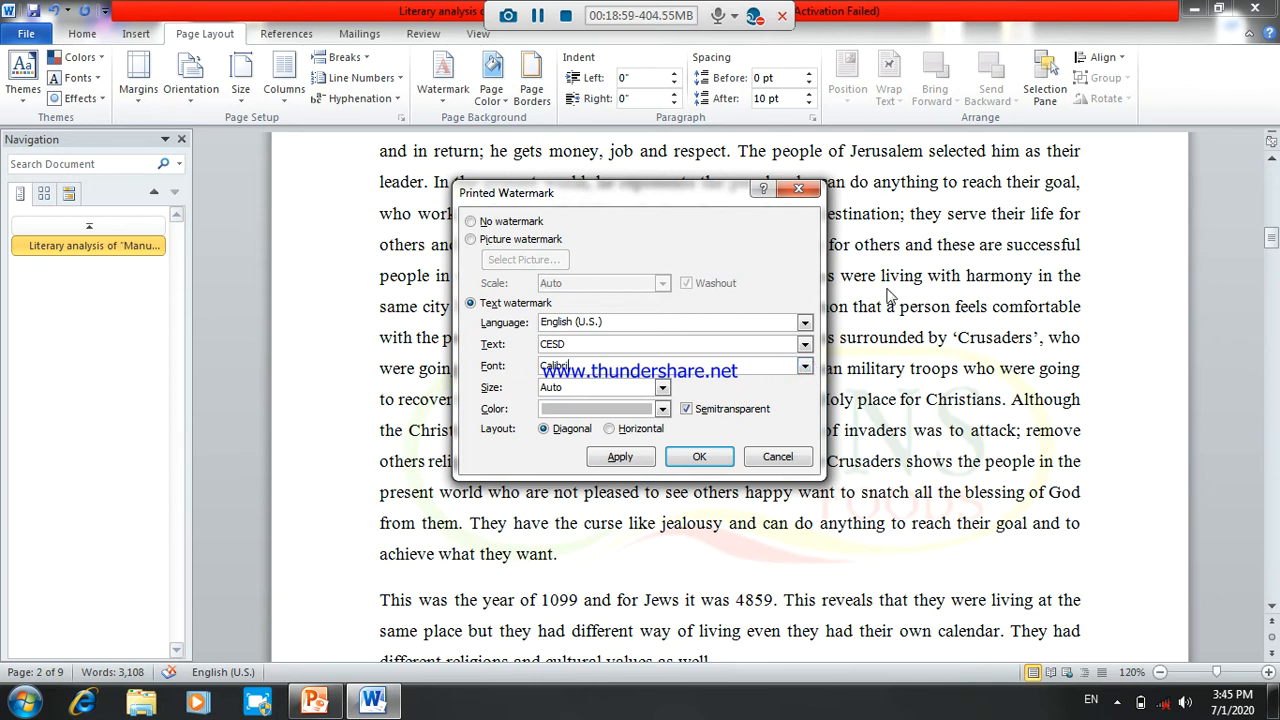
Set the text watermark's font to Times New Roman.
{"action": "left_click", "coordinate": [804, 371]}
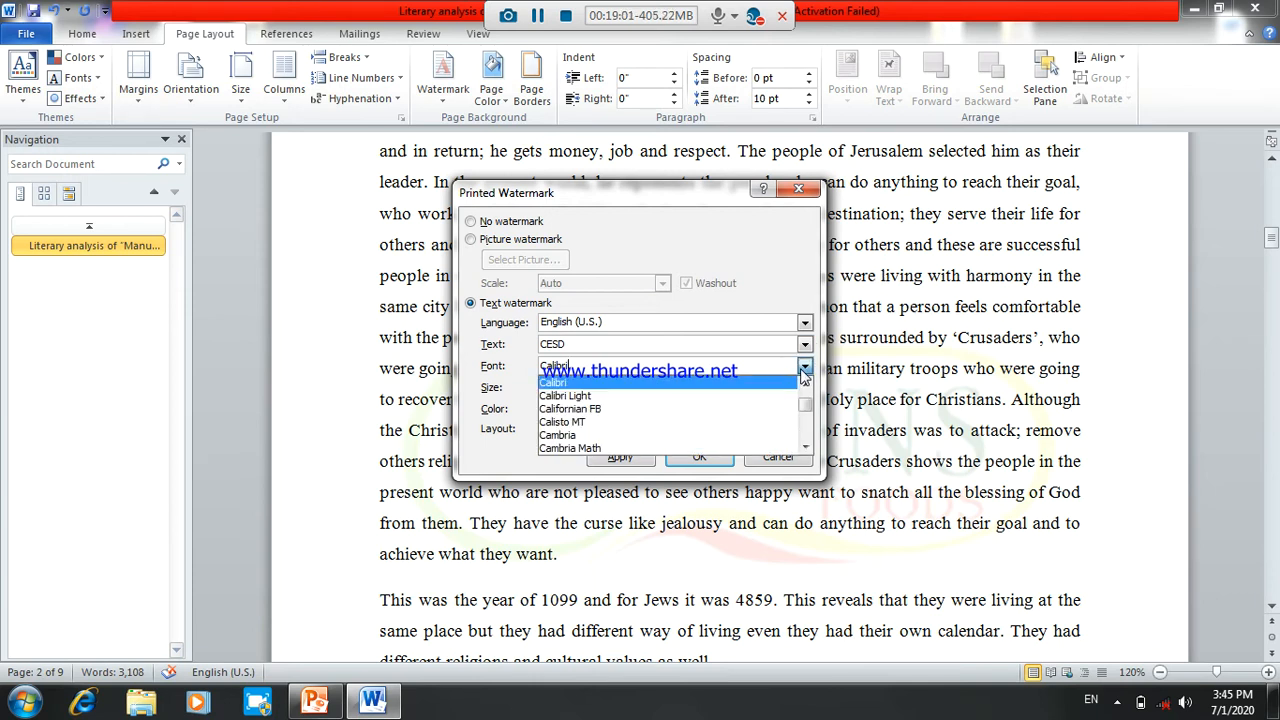
{"action": "type", "text": "t"}
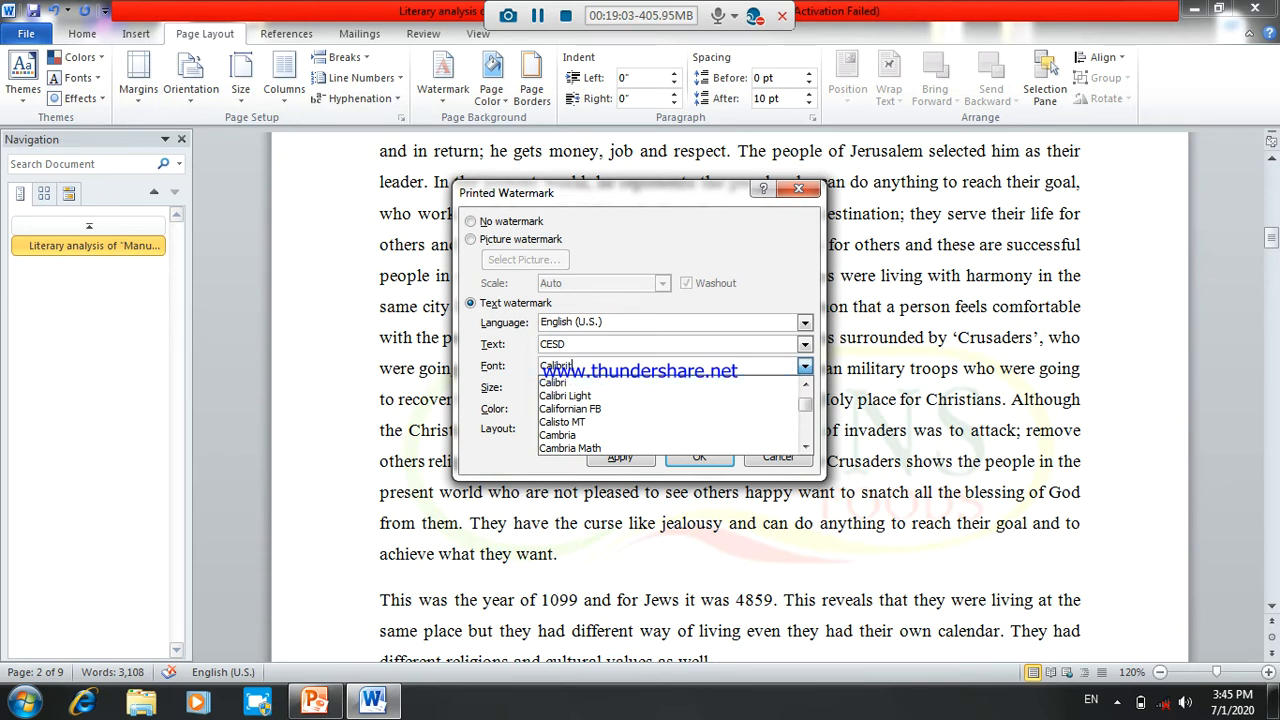
{"action": "key", "text": "BackSpace"}
{"action": "key", "text": "BackSpace"}
{"action": "key", "text": "BackSpace"}
{"action": "key", "text": "BackSpace"}
{"action": "key", "text": "BackSpace"}
{"action": "key", "text": "BackSpace"}
{"action": "key", "text": "BackSpace"}
{"action": "key", "text": "BackSpace"}
{"action": "type", "text": "times"}
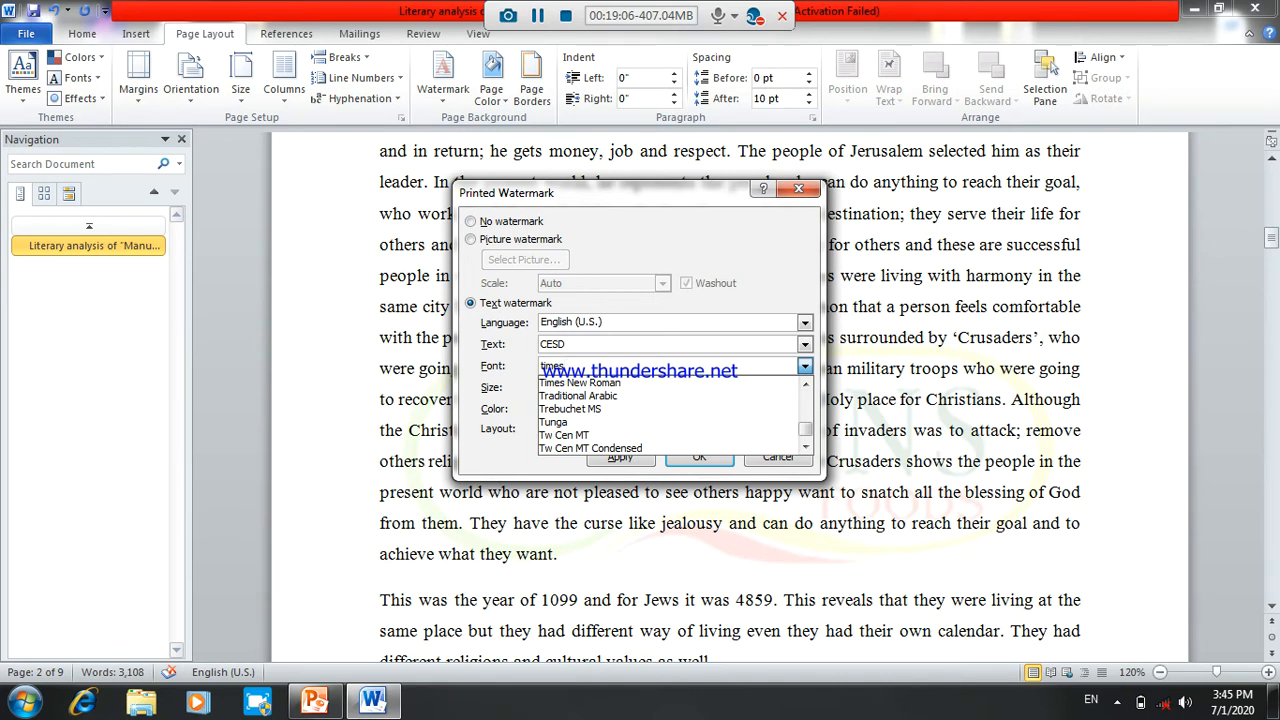
{"action": "left_click", "coordinate": [695, 383]}
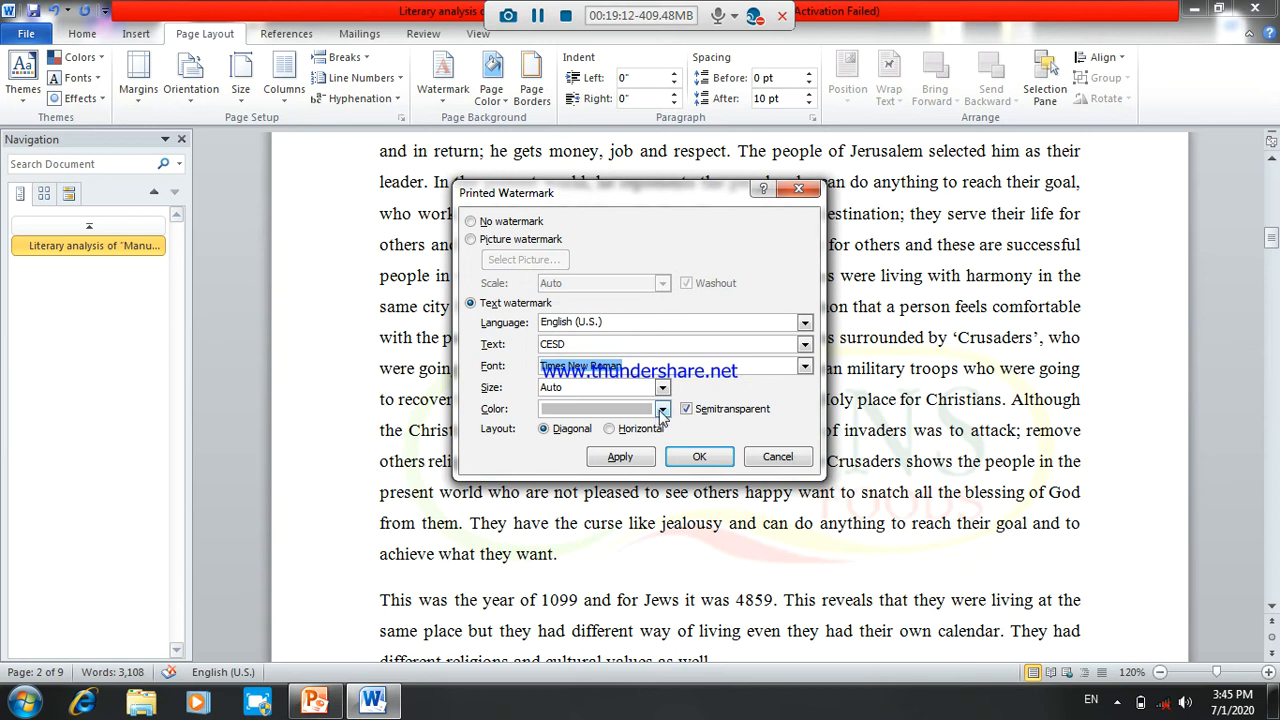
Apply the CESD watermark in blue with Diagonal layout and Semitransparent off, dismissing the Windows color scheme prompt.
{"action": "left_click", "coordinate": [662, 410]}
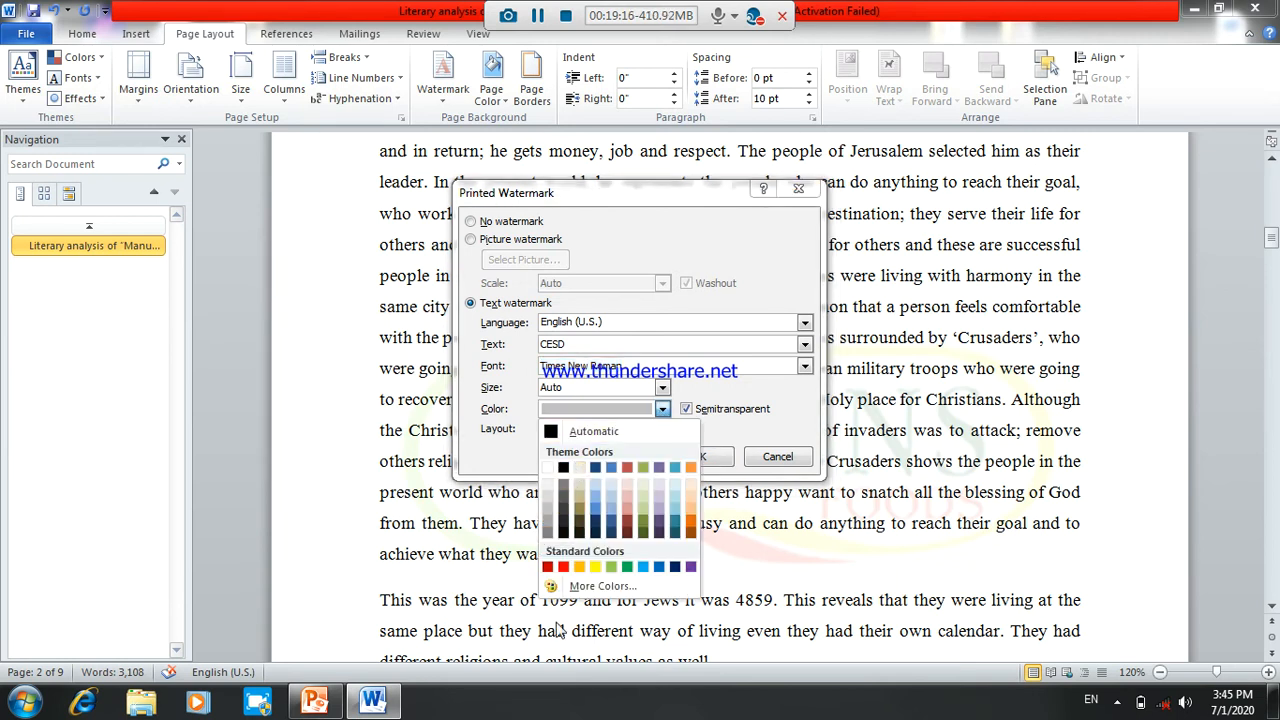
{"action": "left_click", "coordinate": [596, 507]}
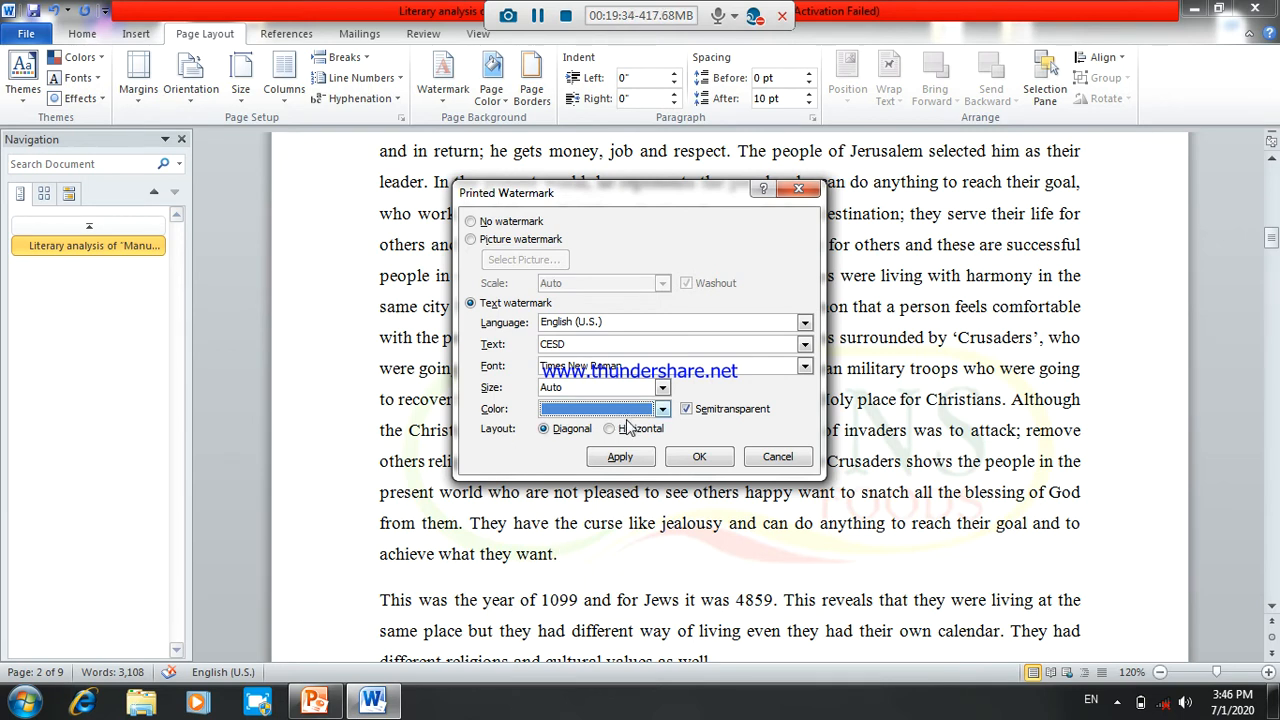
{"action": "left_click", "coordinate": [610, 429]}
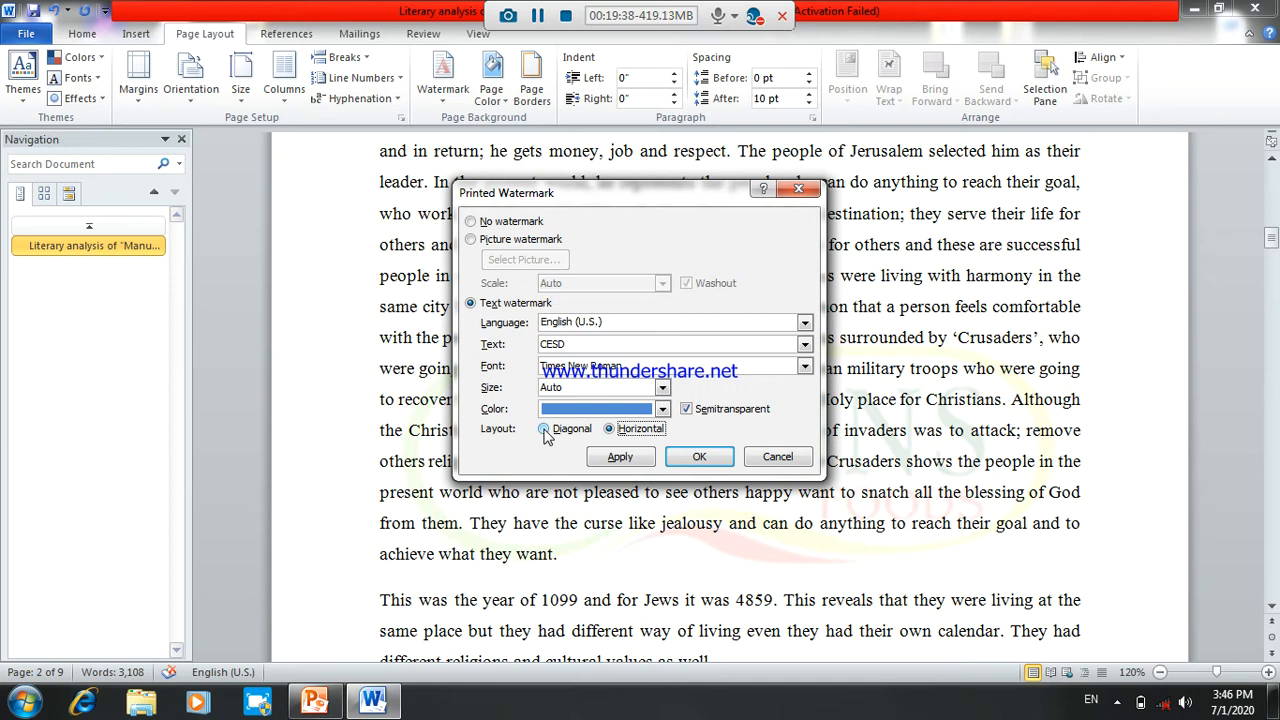
{"action": "left_click", "coordinate": [544, 430]}
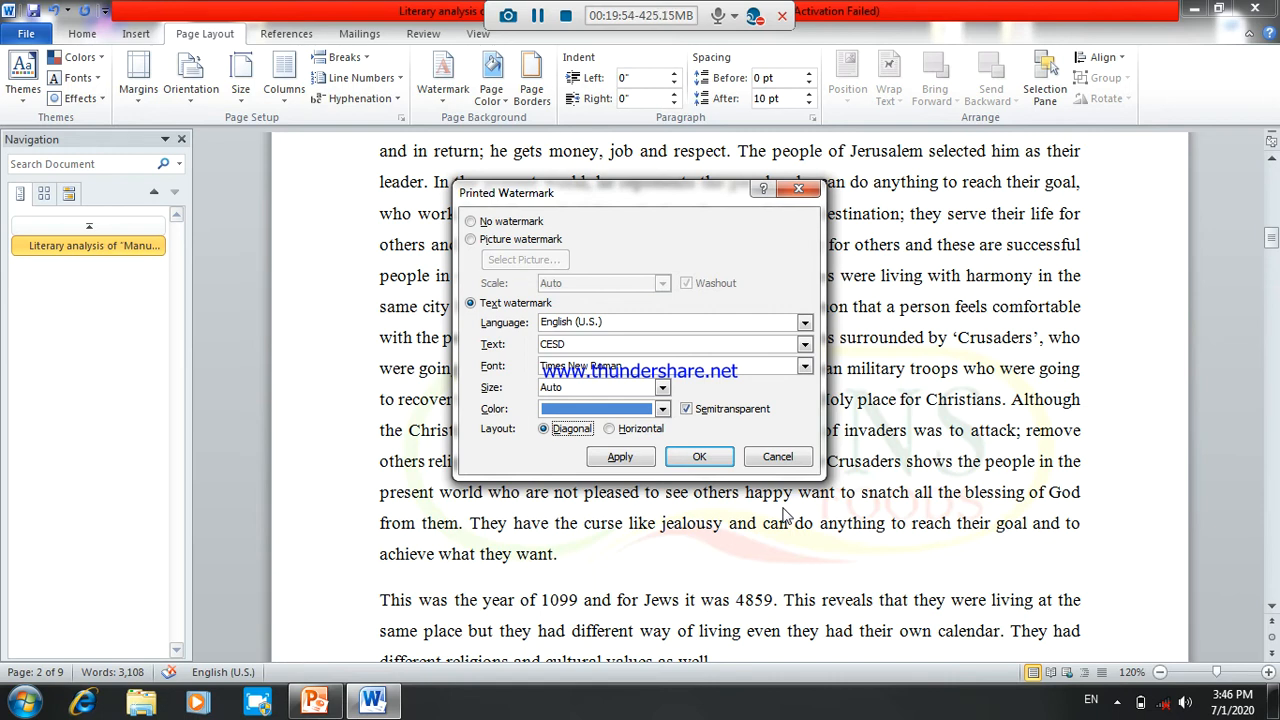
{"action": "left_click", "coordinate": [688, 410]}
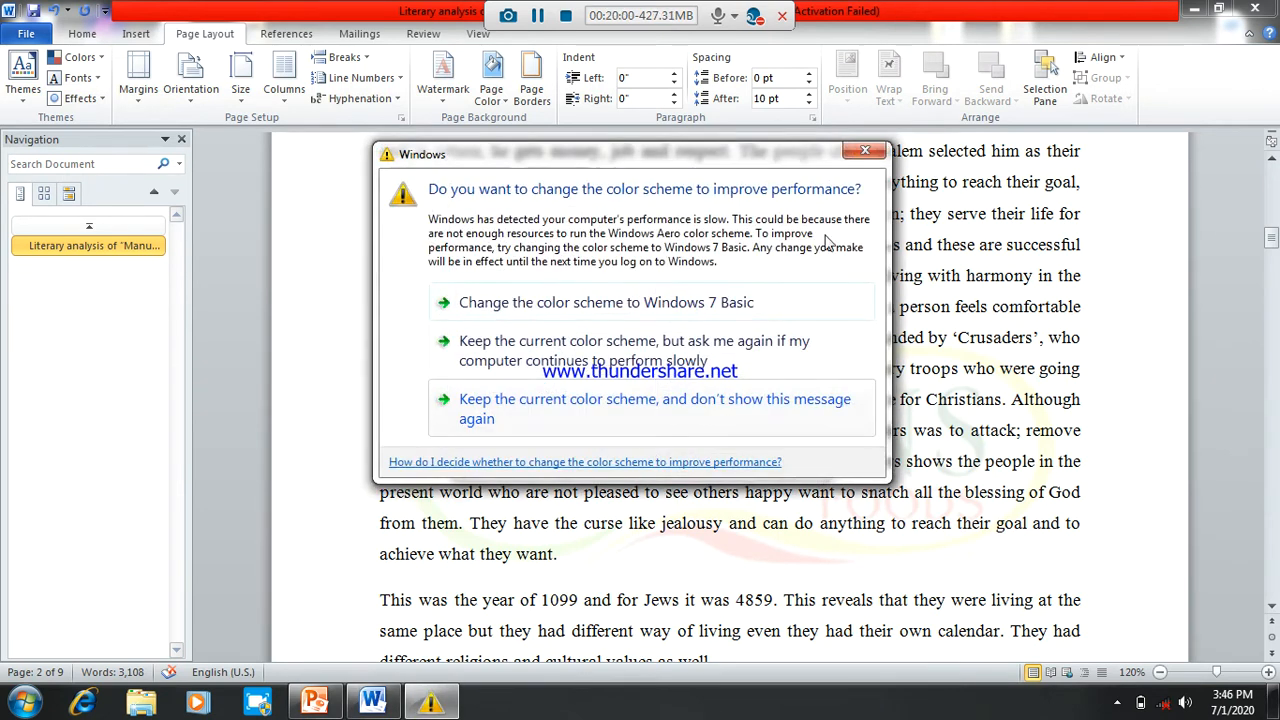
{"action": "left_click", "coordinate": [864, 153]}
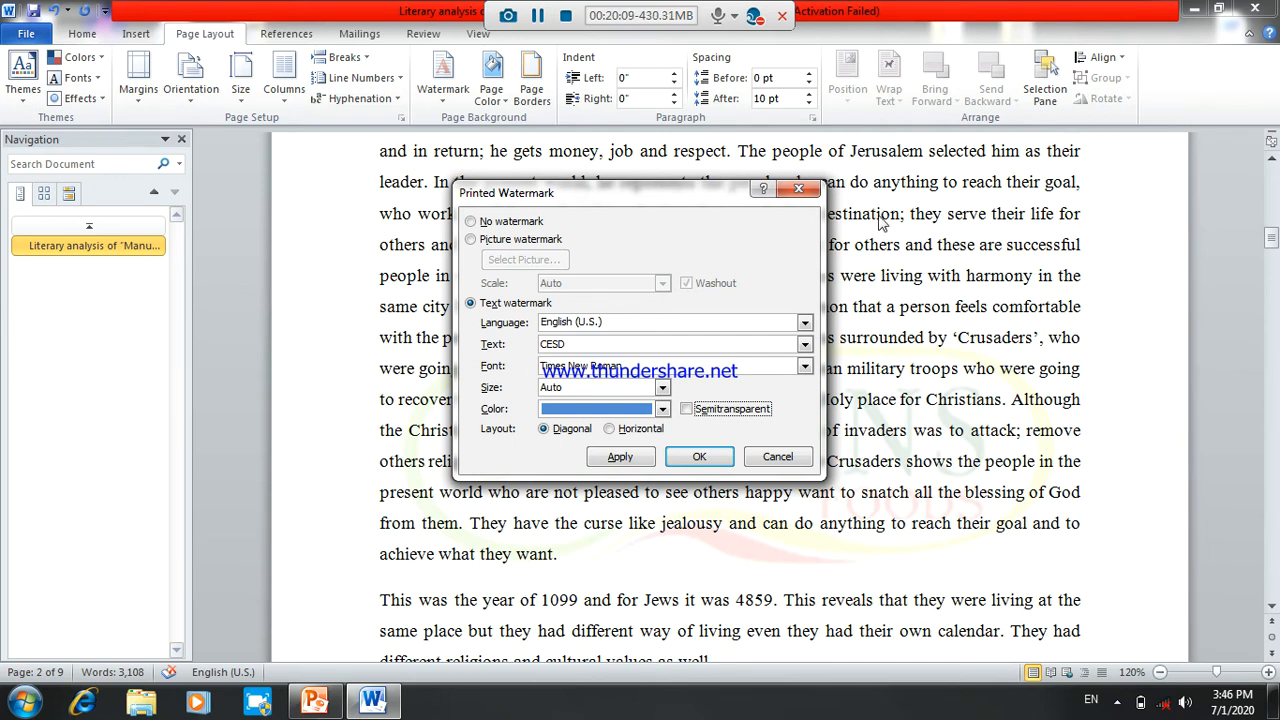
{"action": "left_click", "coordinate": [700, 456]}
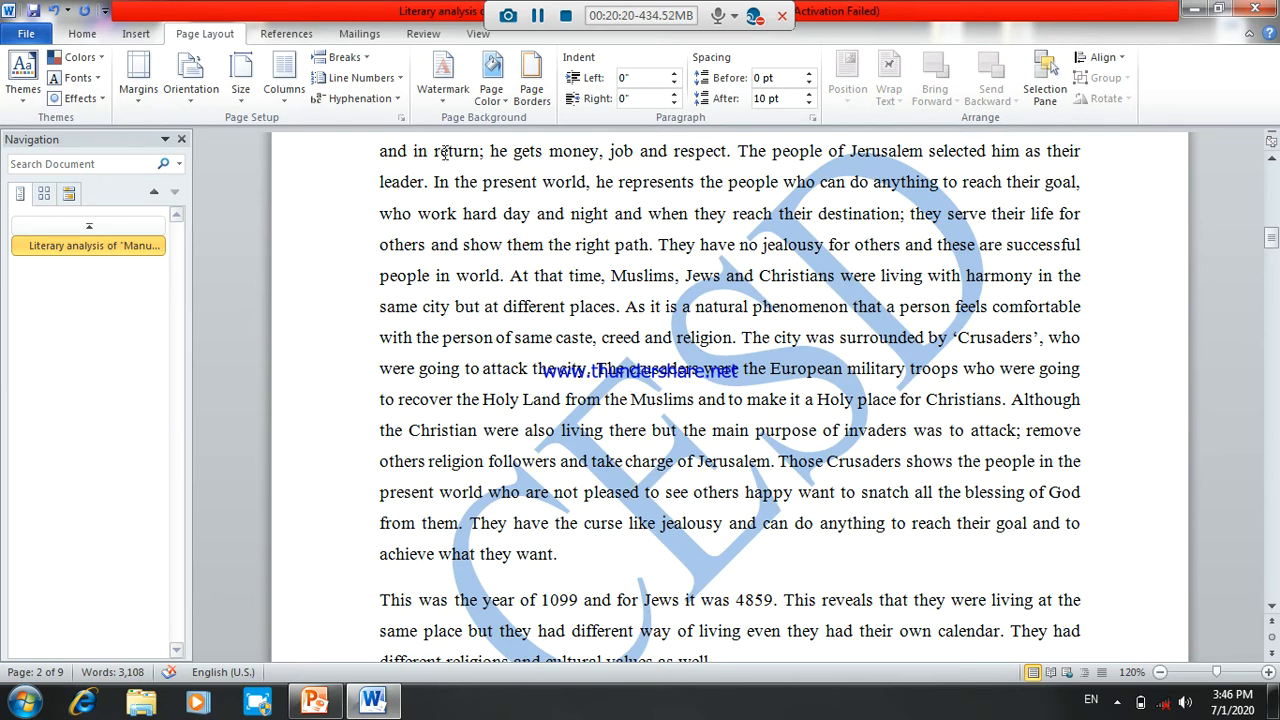
Reopen the custom watermark settings and make the CESD watermark semitransparent.
{"action": "left_click", "coordinate": [446, 106]}
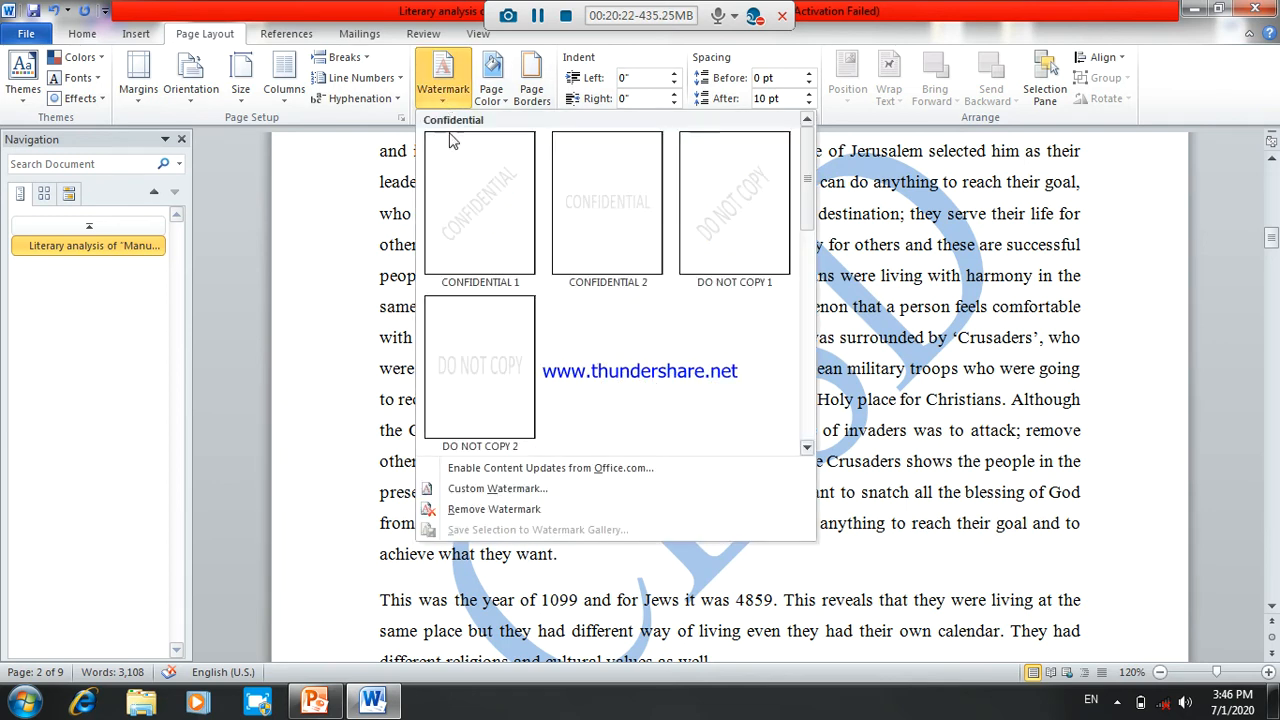
{"action": "left_click", "coordinate": [490, 489]}
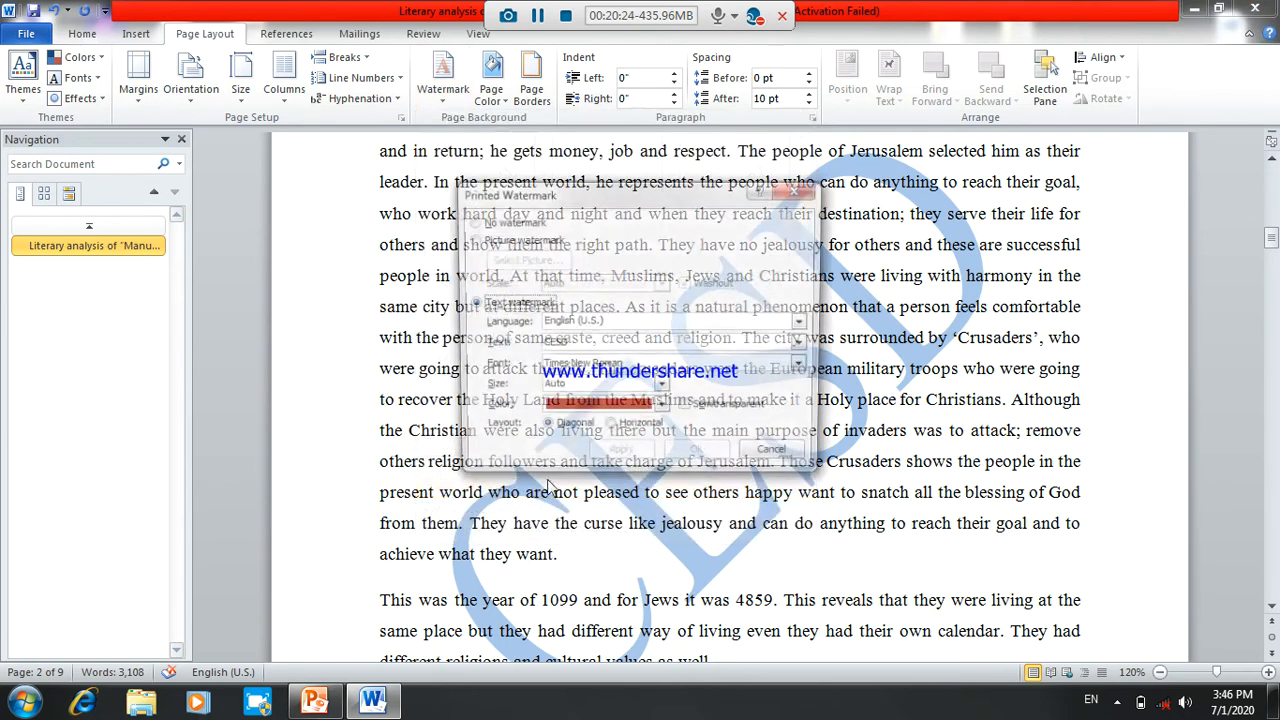
{"action": "left_click", "coordinate": [689, 411]}
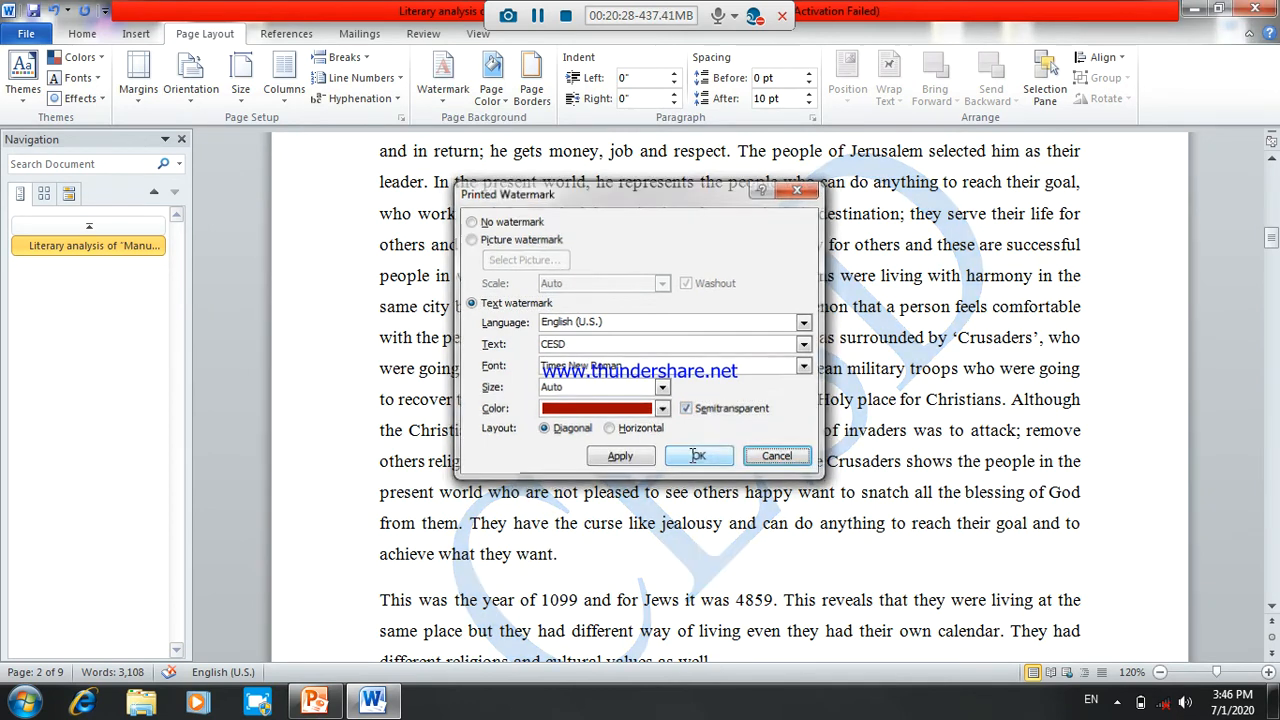
{"action": "left_click", "coordinate": [697, 457]}
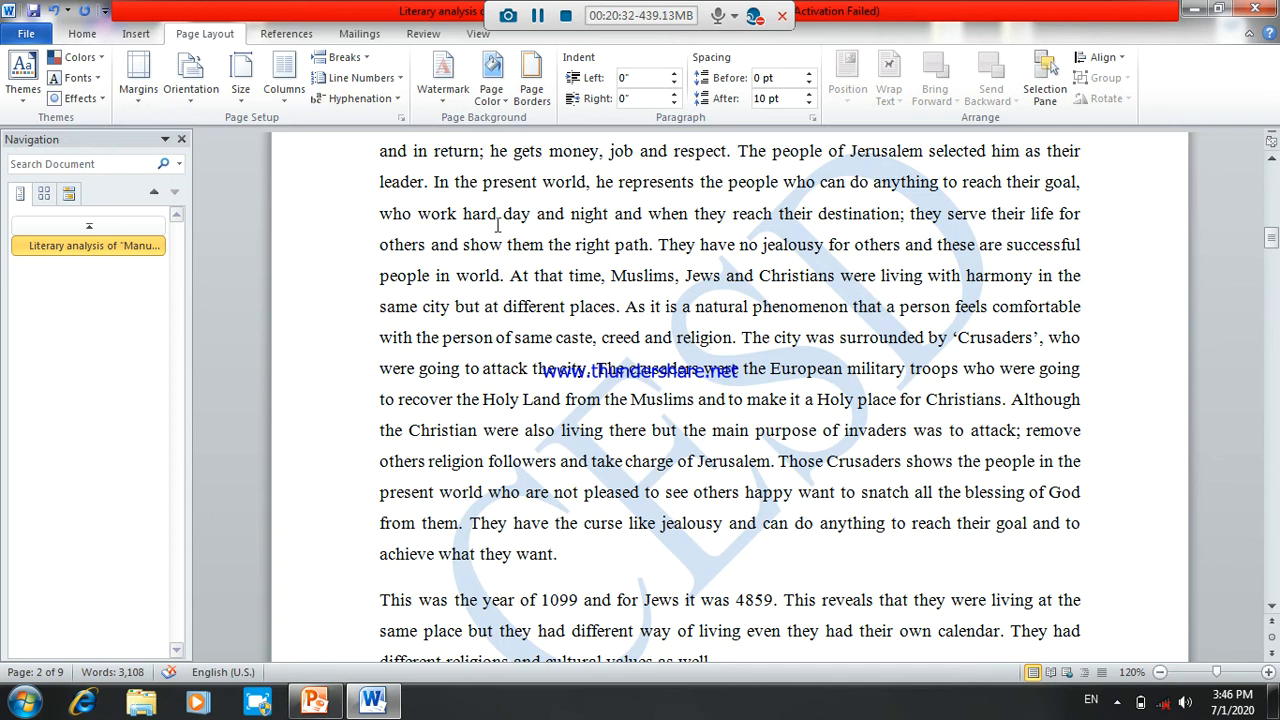
Remove the document's watermark with the No watermark option, and also apply Remove Watermark.
{"action": "left_click", "coordinate": [441, 103]}
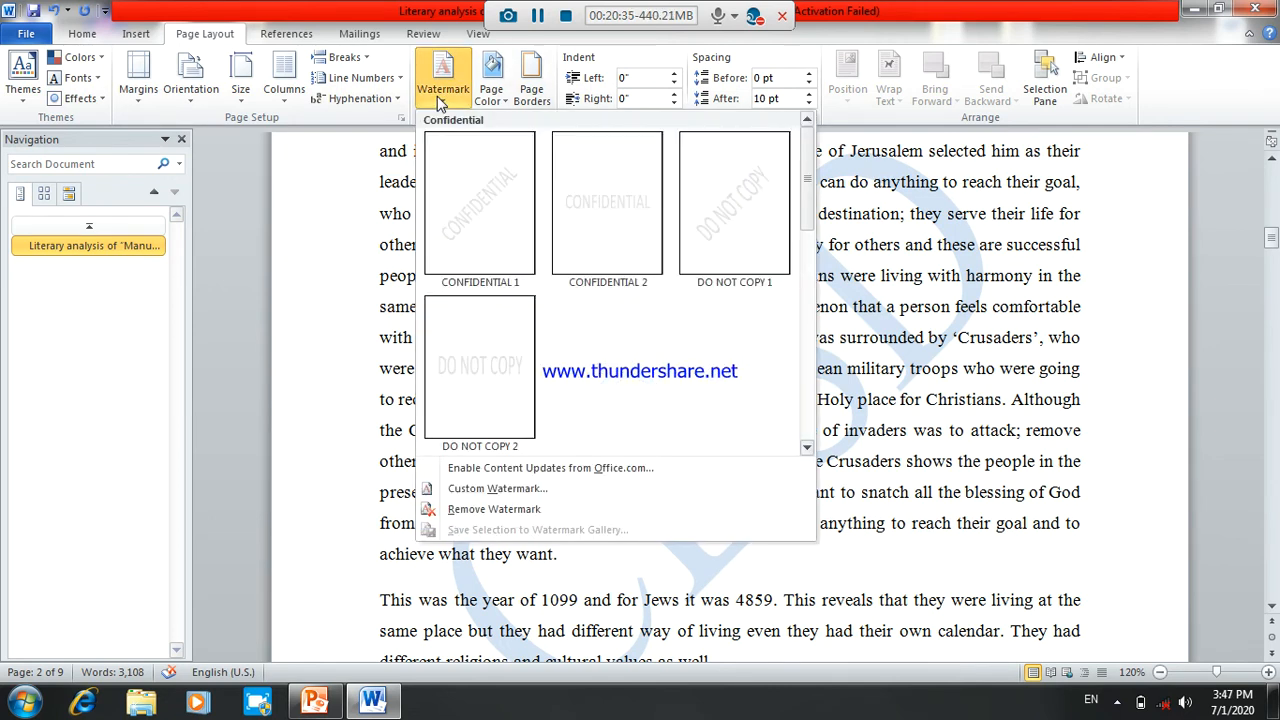
{"action": "left_click", "coordinate": [473, 490]}
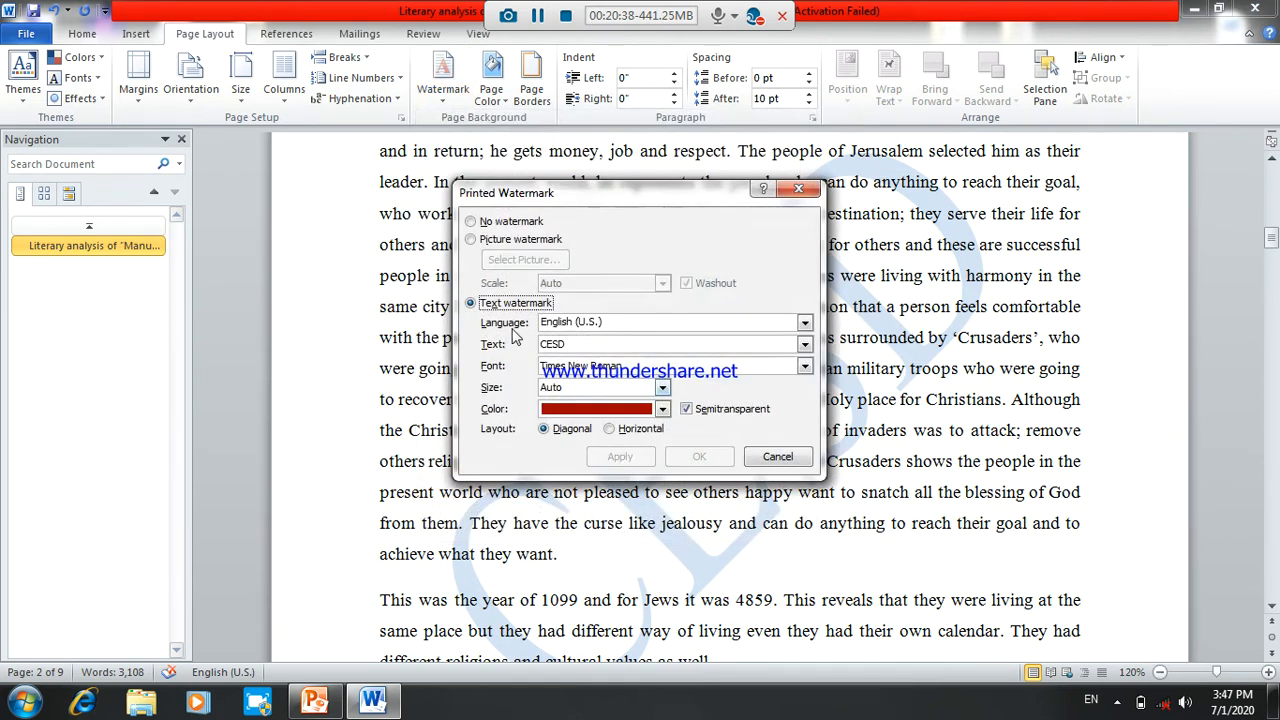
{"action": "left_click", "coordinate": [471, 221]}
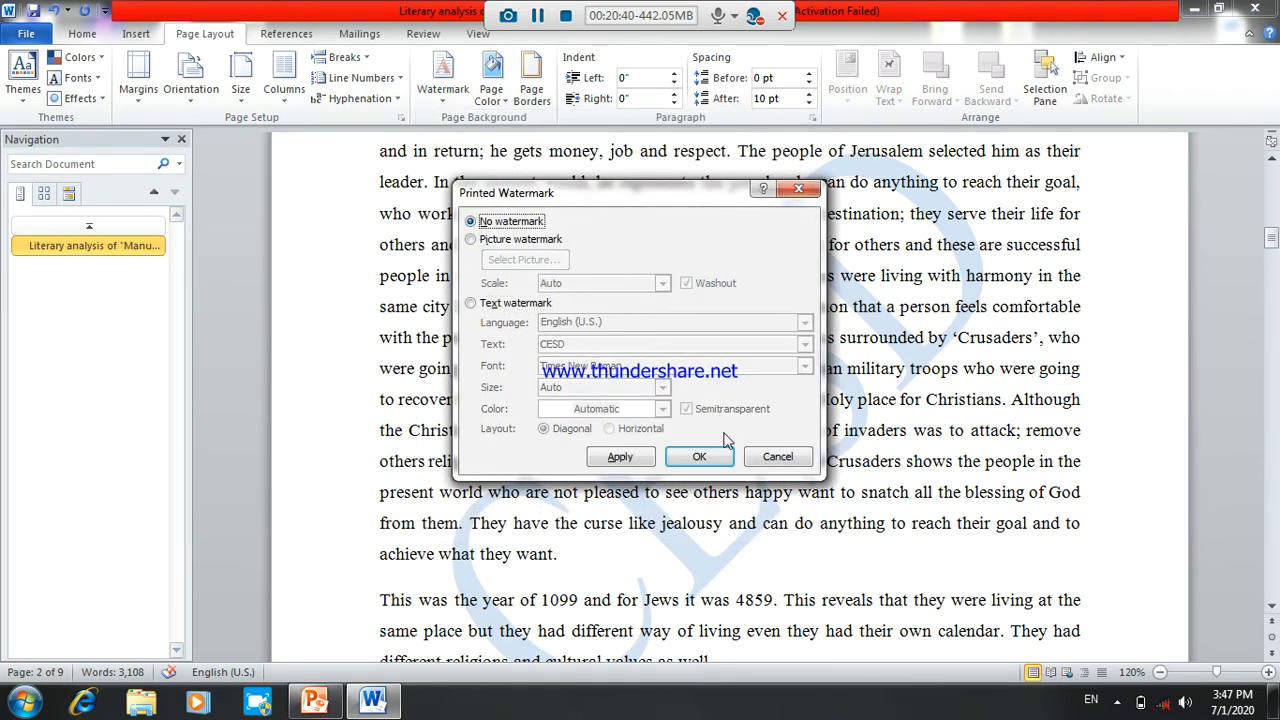
{"action": "left_click", "coordinate": [699, 457]}
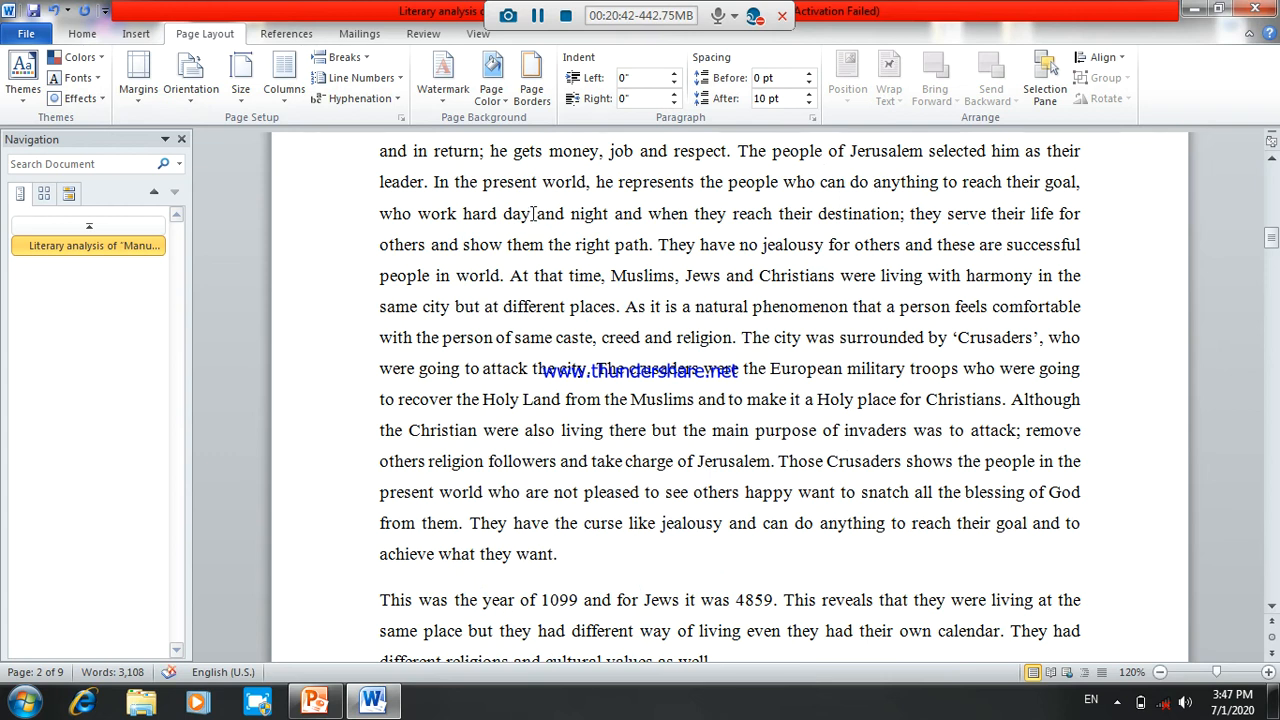
{"action": "left_click", "coordinate": [445, 90]}
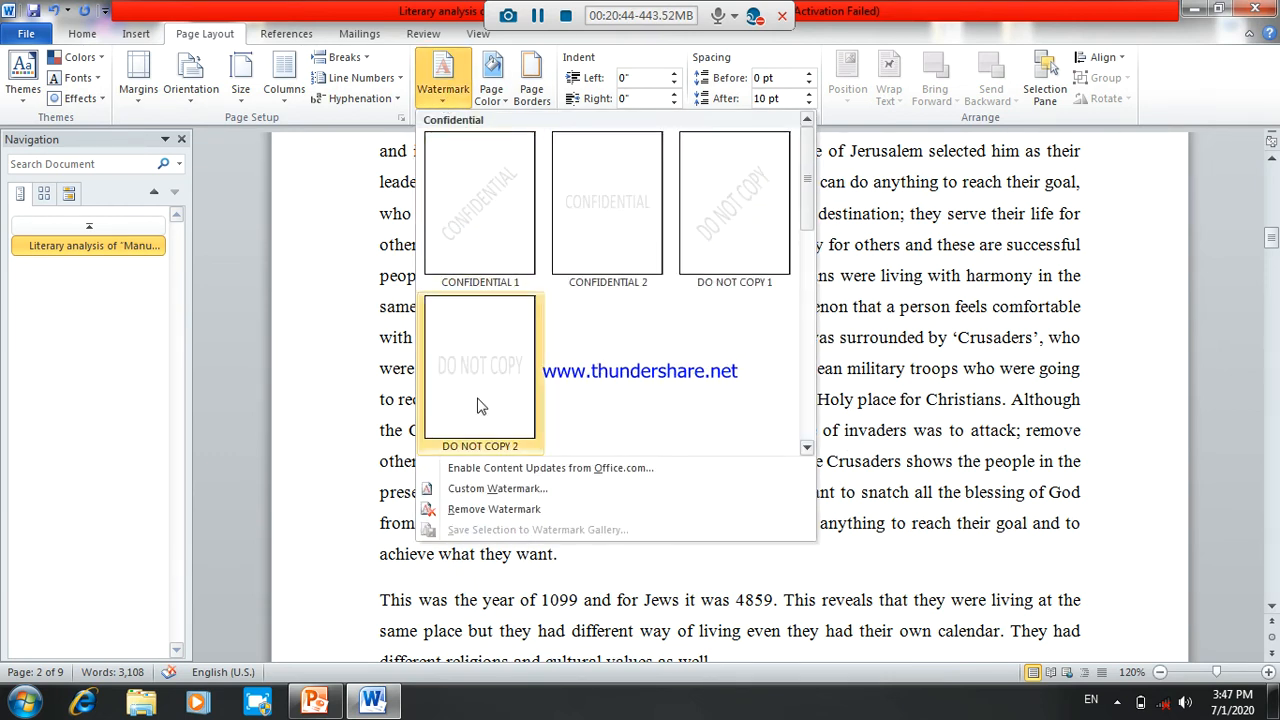
{"action": "left_click", "coordinate": [481, 512]}
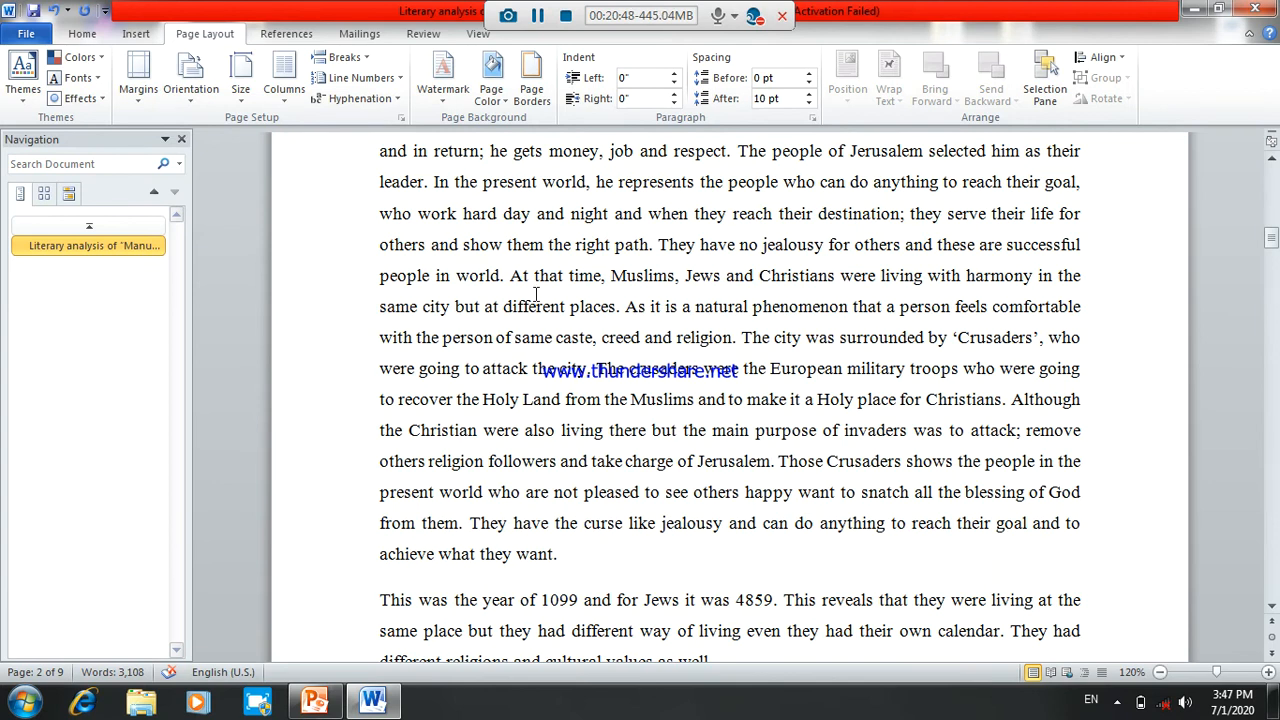
{"action": "left_click", "coordinate": [496, 106]}
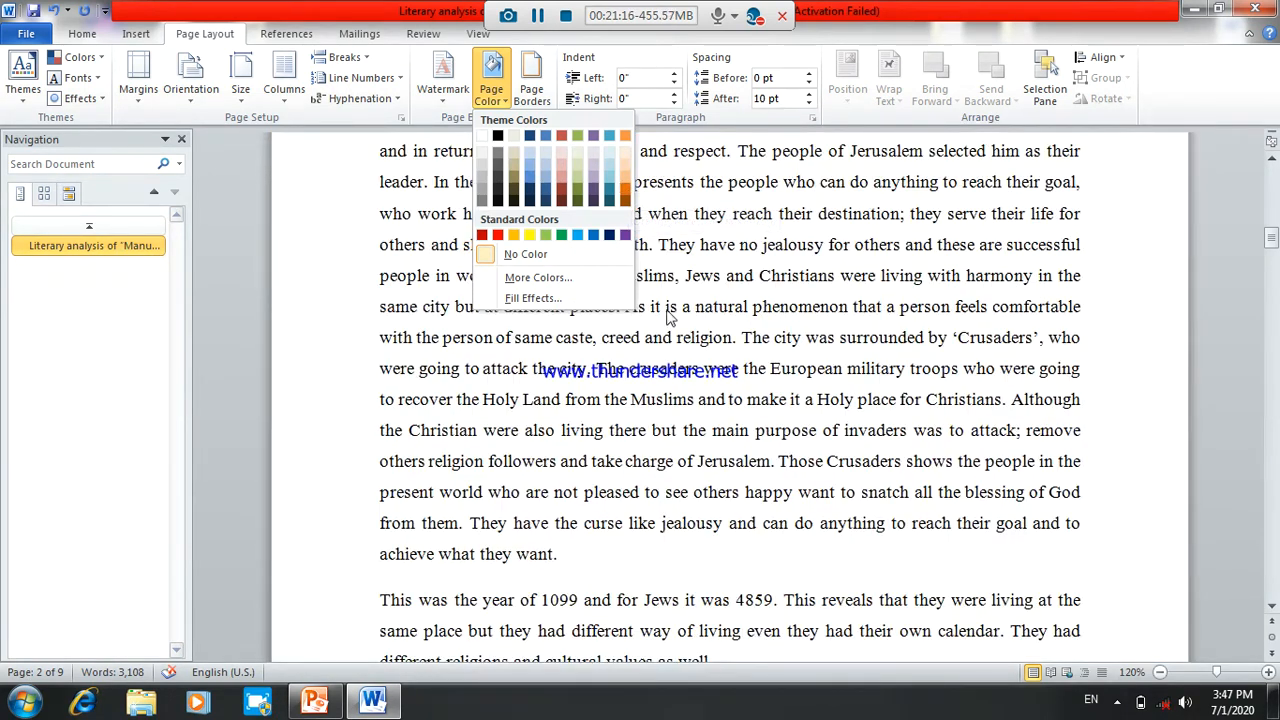
{"action": "left_click", "coordinate": [582, 401]}
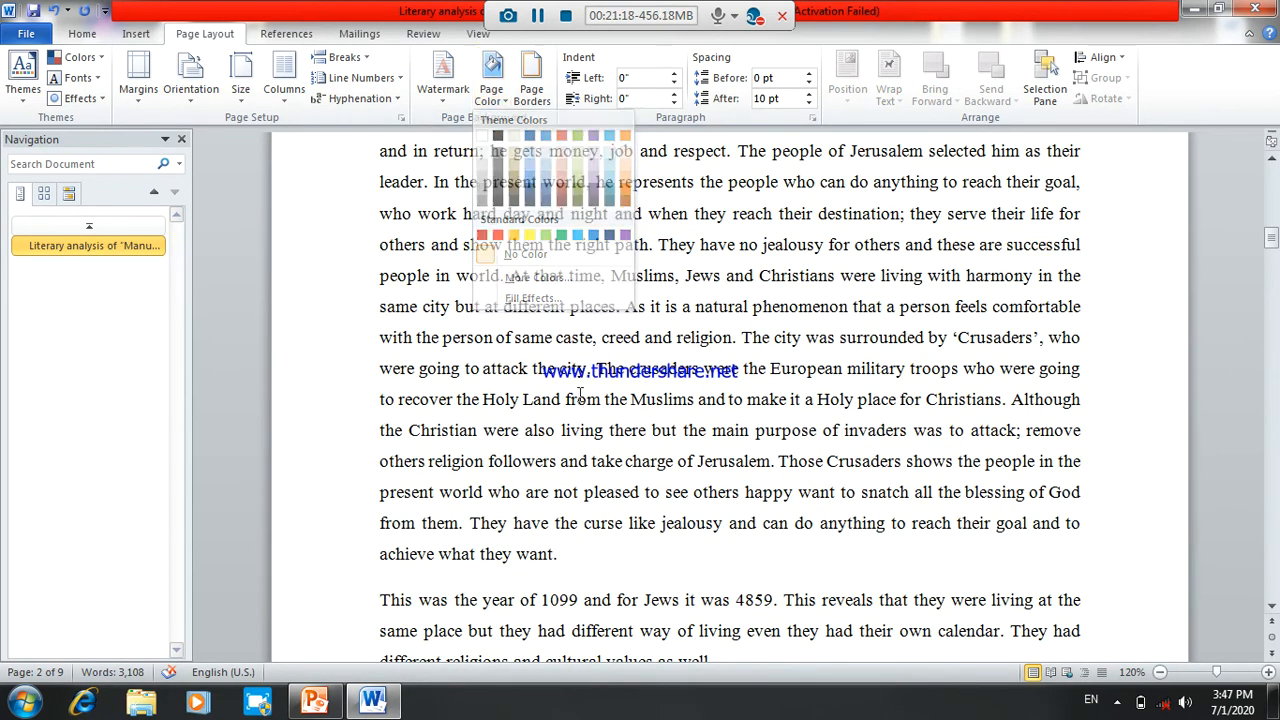
Add a Box page border to the whole document.
{"action": "left_click", "coordinate": [533, 89]}
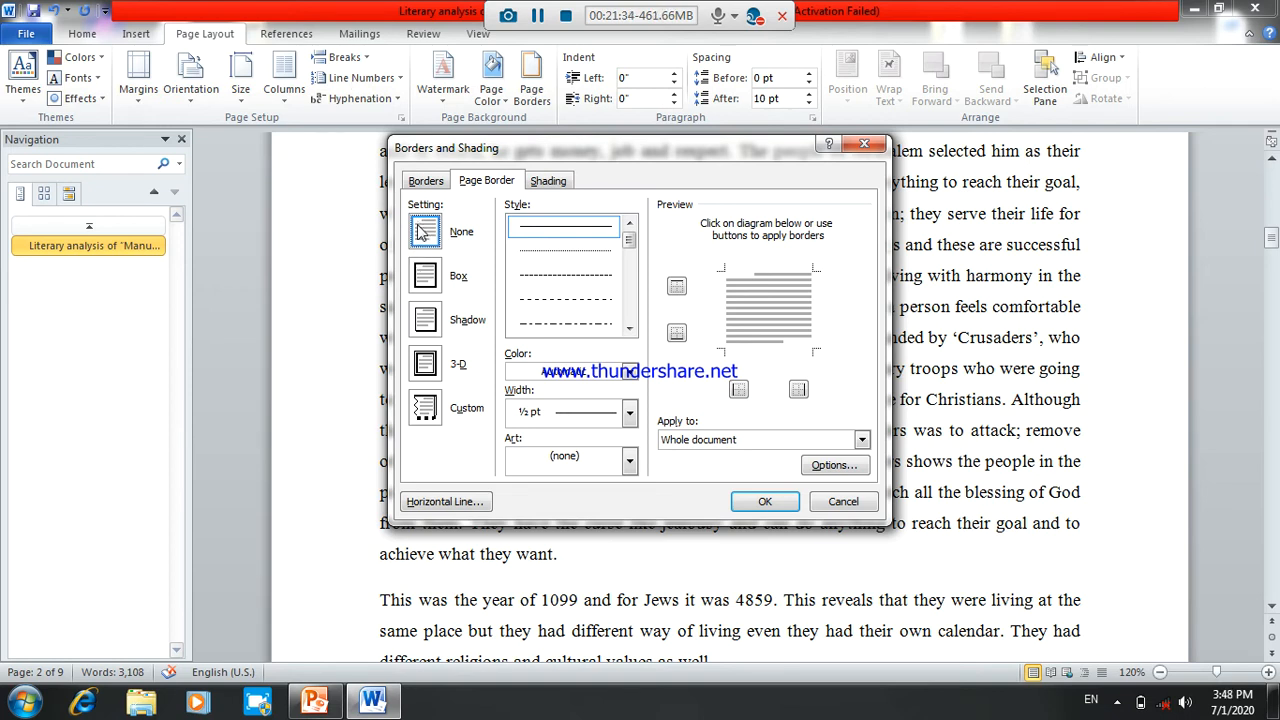
{"action": "left_click", "coordinate": [423, 278]}
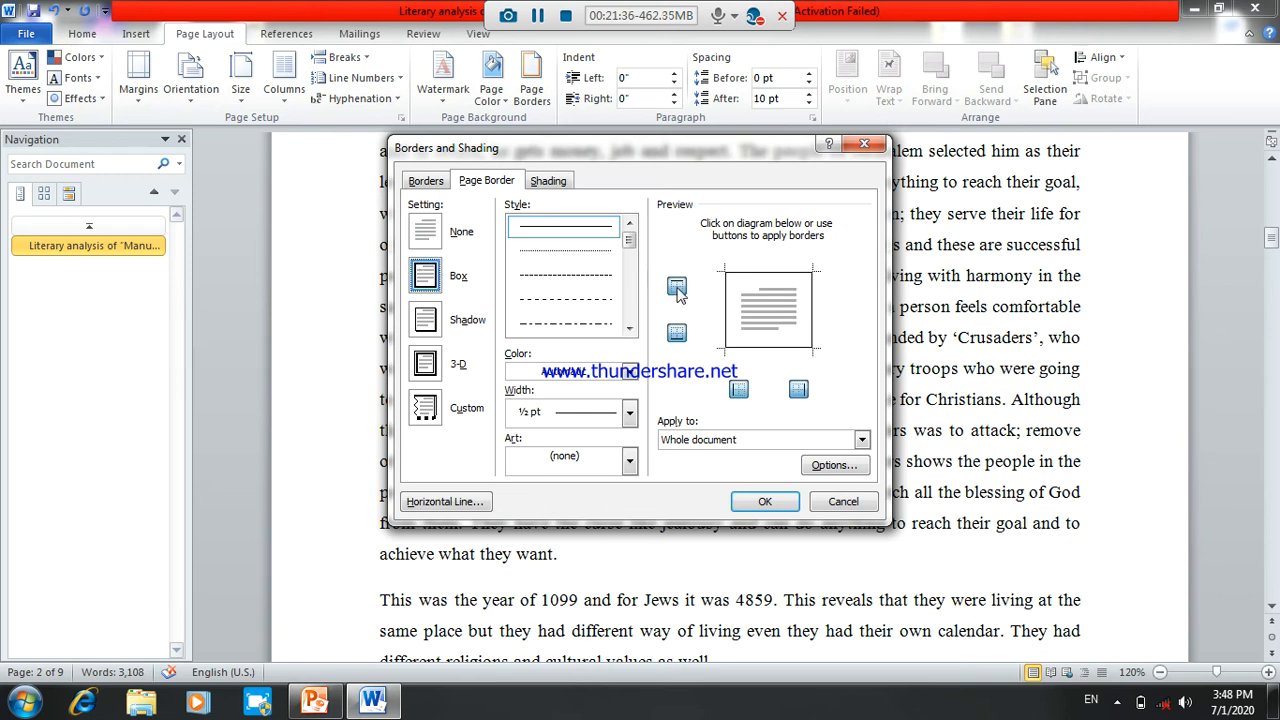
{"action": "left_click", "coordinate": [760, 502]}
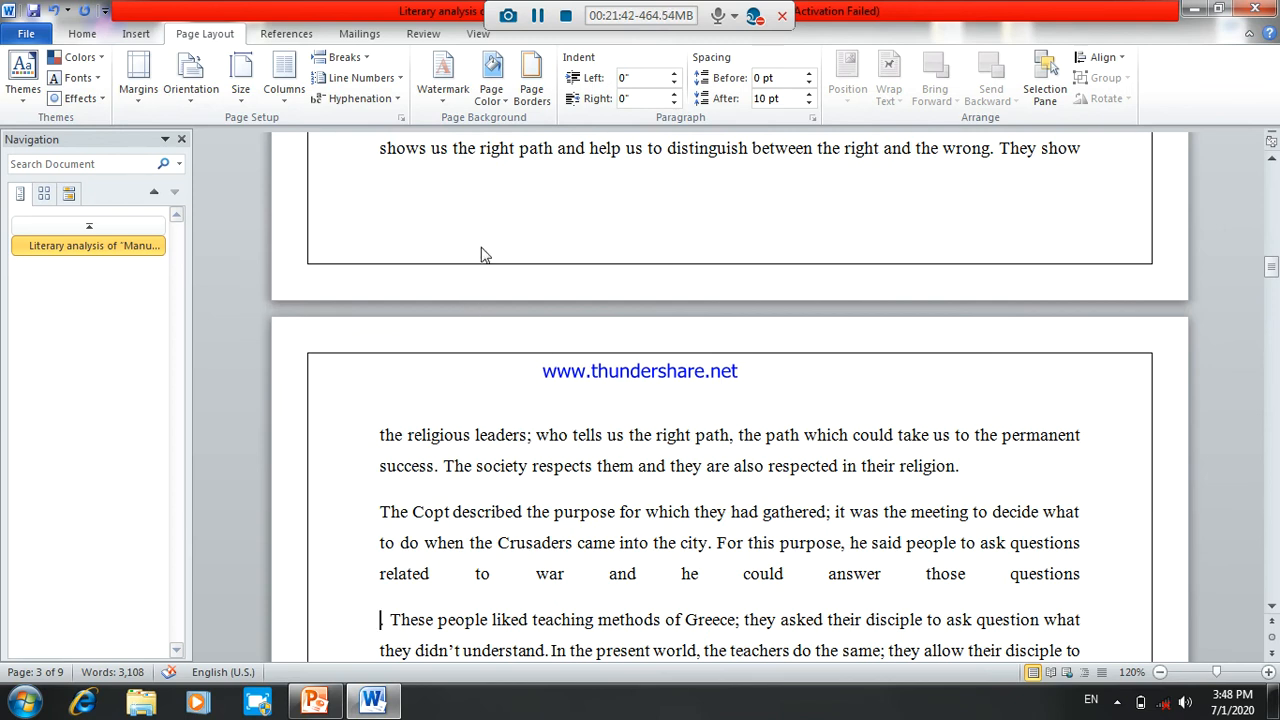
In the Borders and Shading settings, give the paragraph beginning "These people liked teaching methods" a dark olive green fill.
{"action": "left_click", "coordinate": [532, 100]}
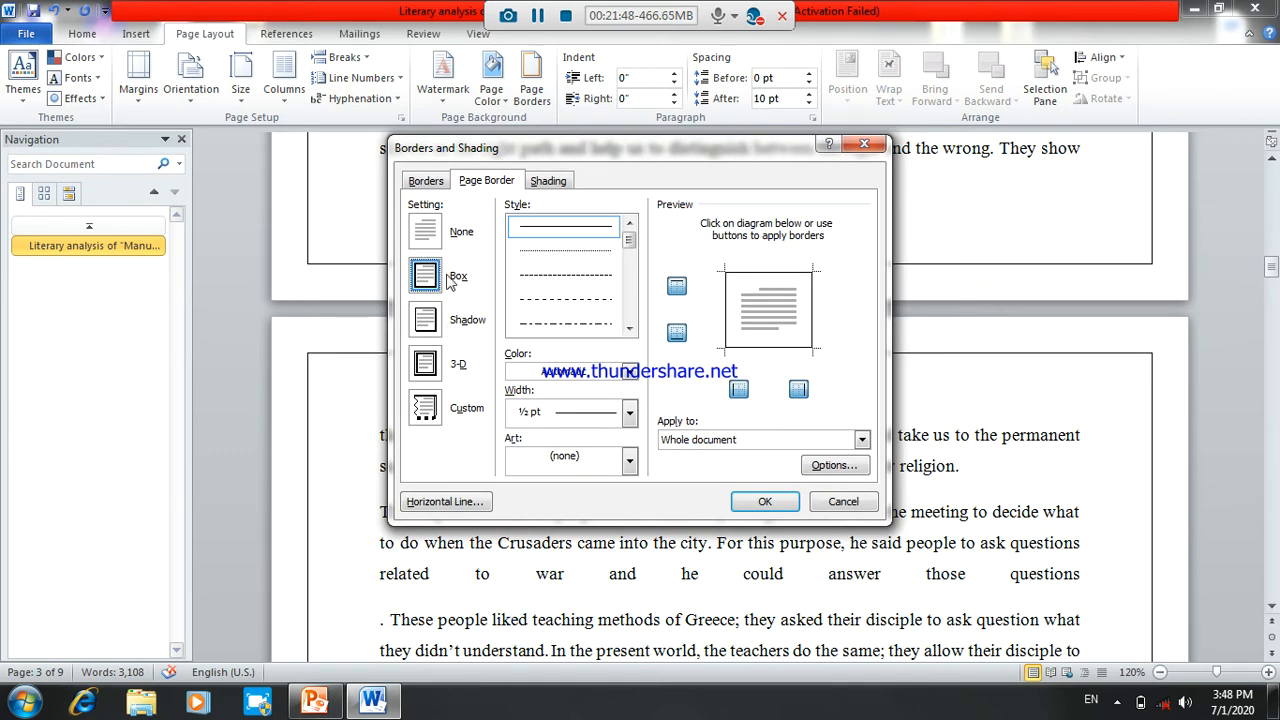
{"action": "left_click", "coordinate": [436, 238]}
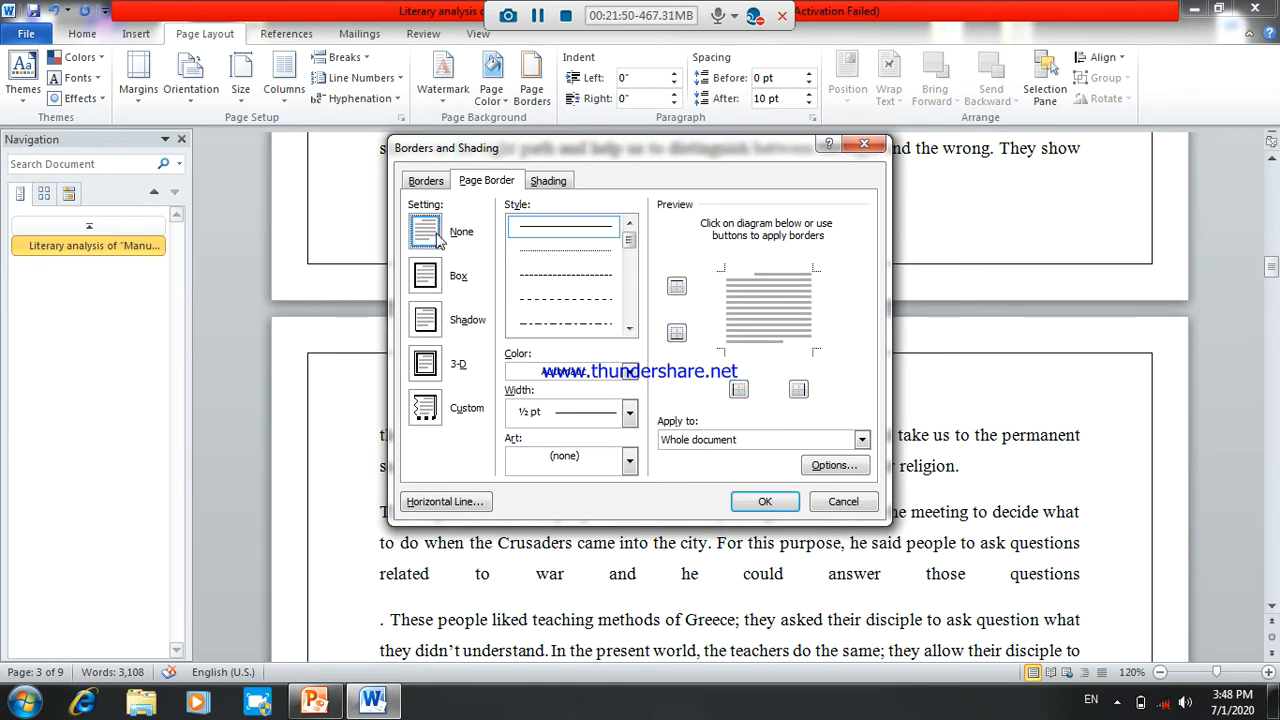
{"action": "left_click", "coordinate": [425, 181]}
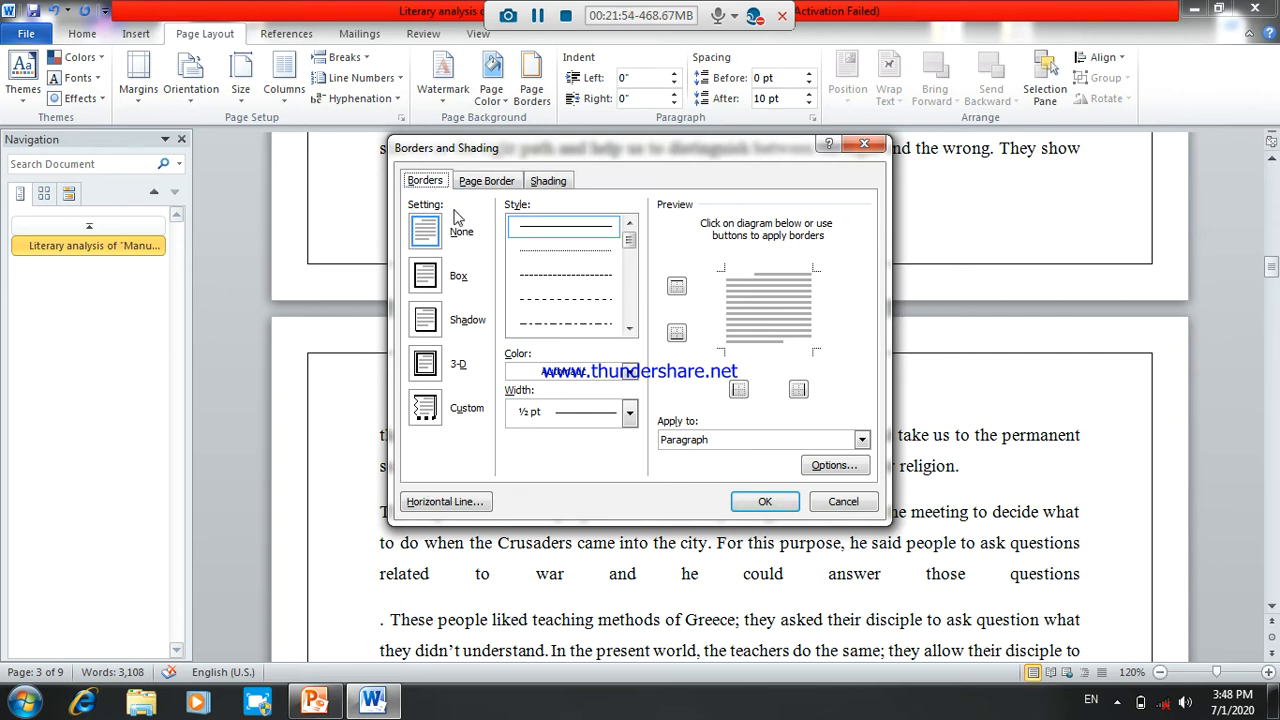
{"action": "left_click", "coordinate": [545, 181]}
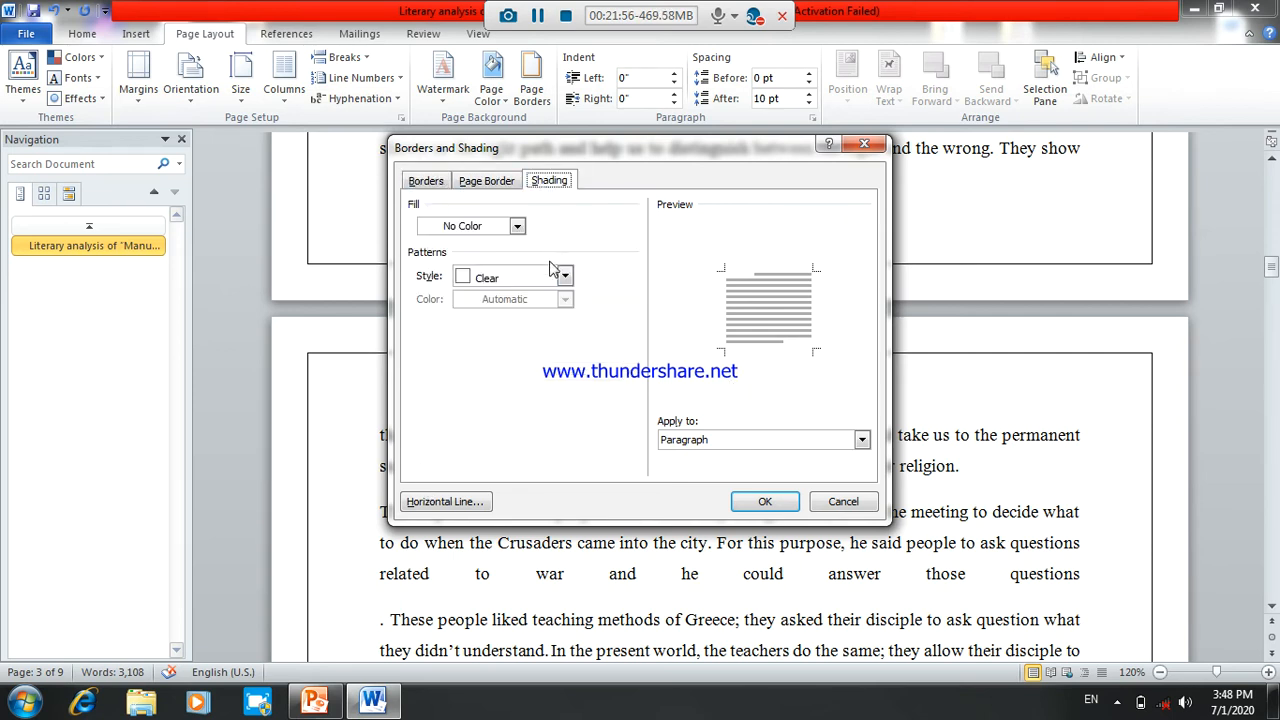
{"action": "left_click", "coordinate": [517, 226]}
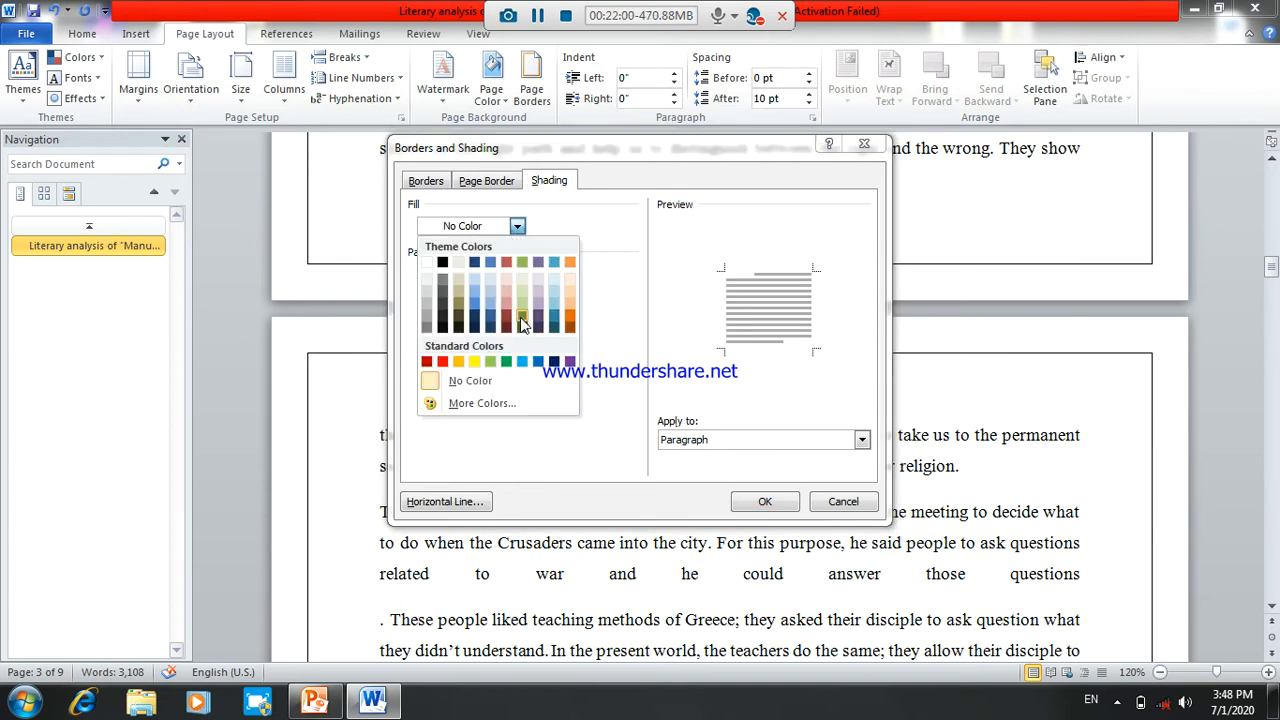
{"action": "left_click", "coordinate": [522, 323]}
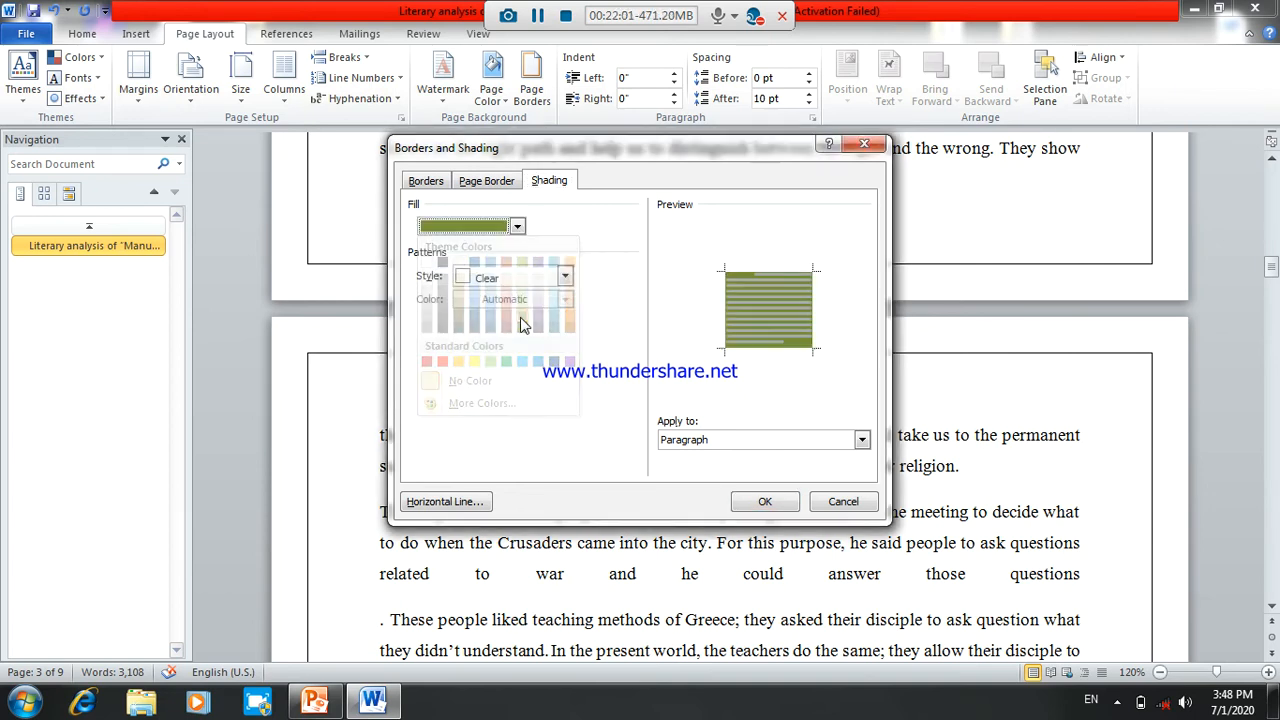
Choose the Shadow page border for the whole document and apply the border and shading settings.
{"action": "left_click", "coordinate": [484, 186]}
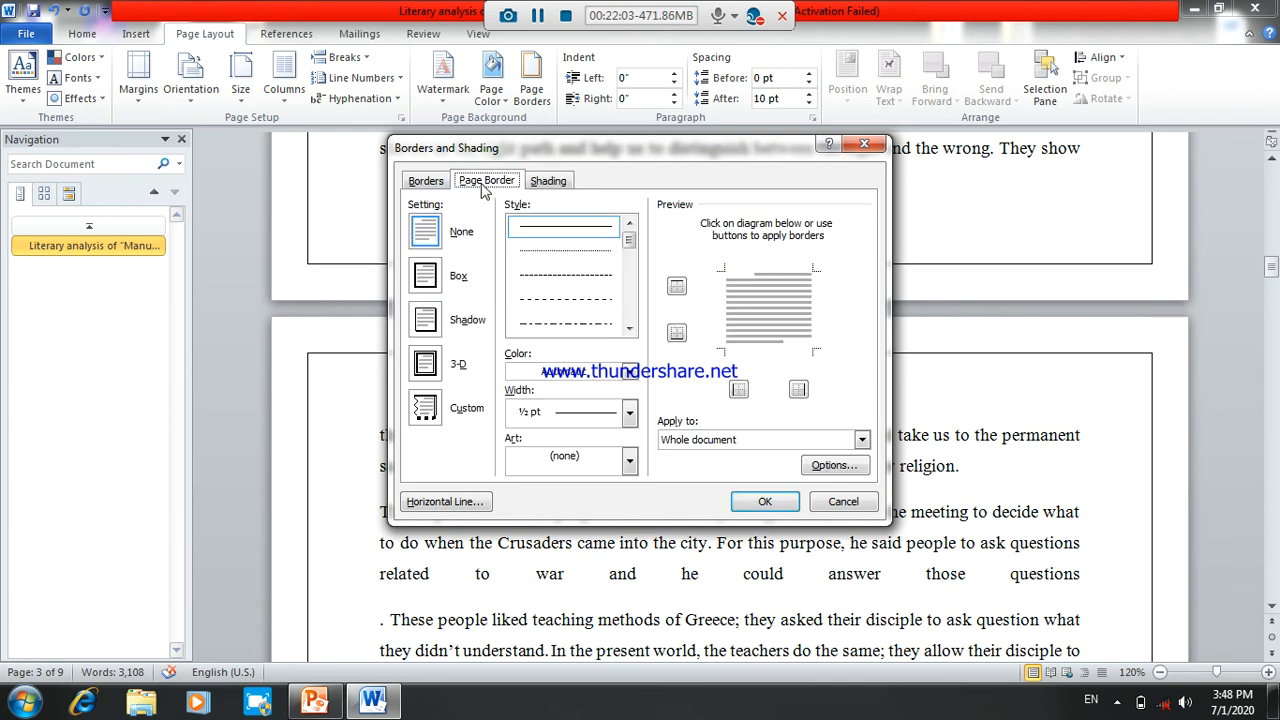
{"action": "left_click", "coordinate": [426, 362]}
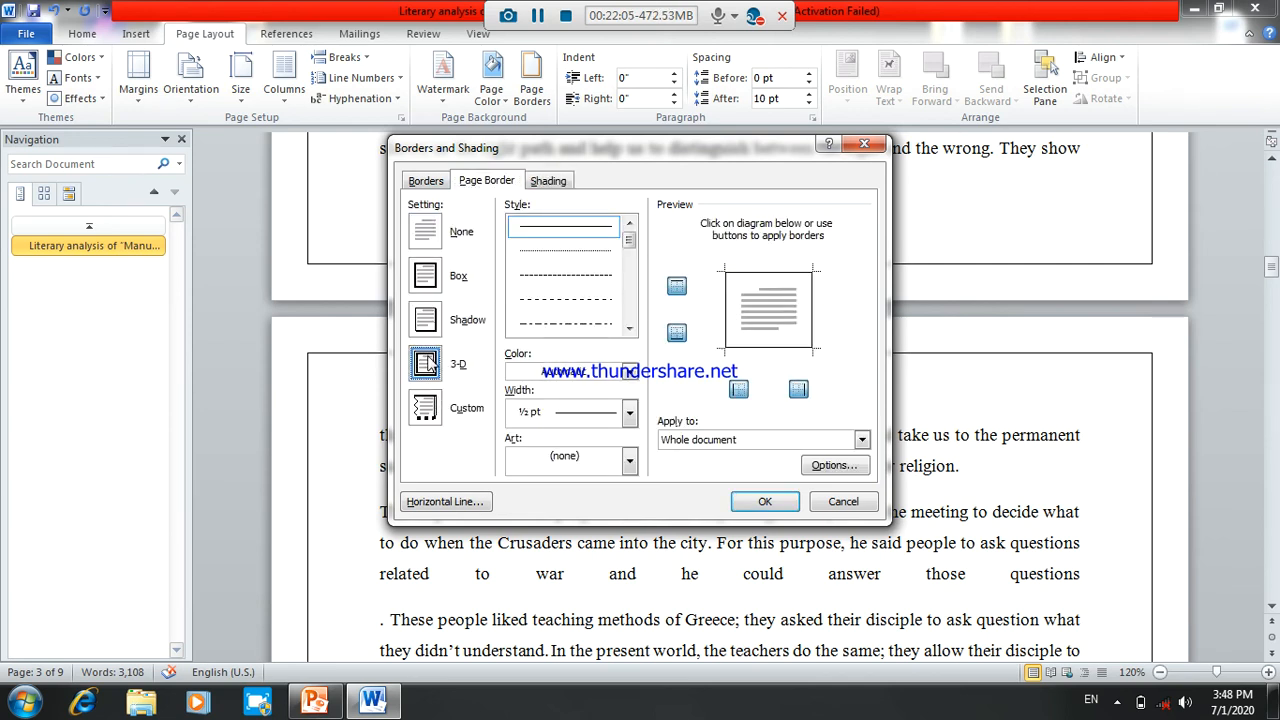
{"action": "left_click", "coordinate": [427, 318]}
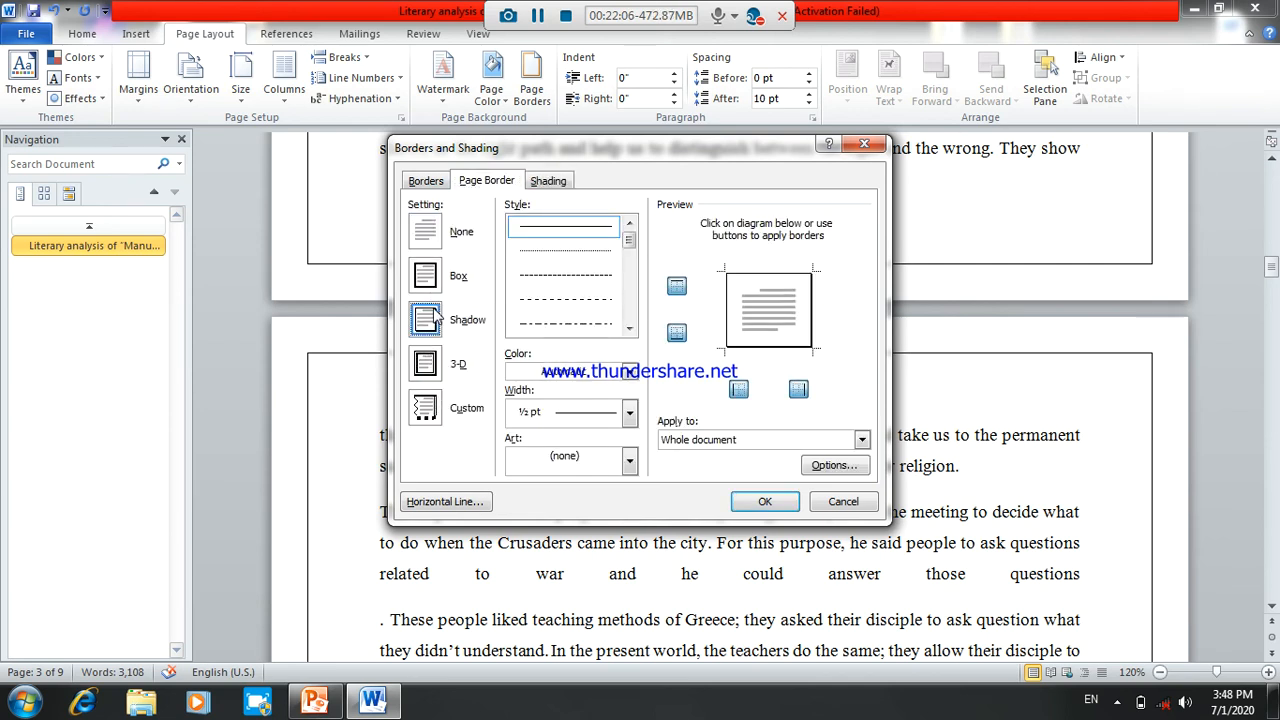
{"action": "left_click", "coordinate": [764, 502]}
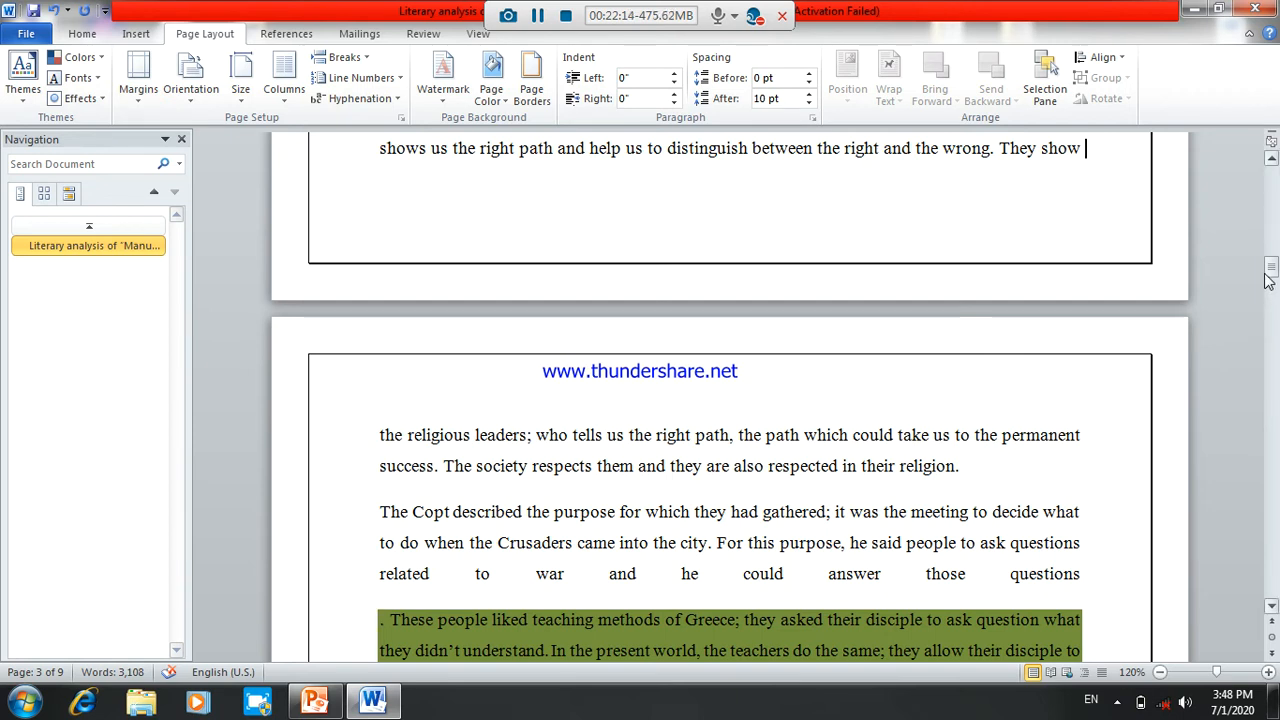
{"action": "left_click_drag", "start_coordinate": [1265, 280], "coordinate": [1262, 272]}
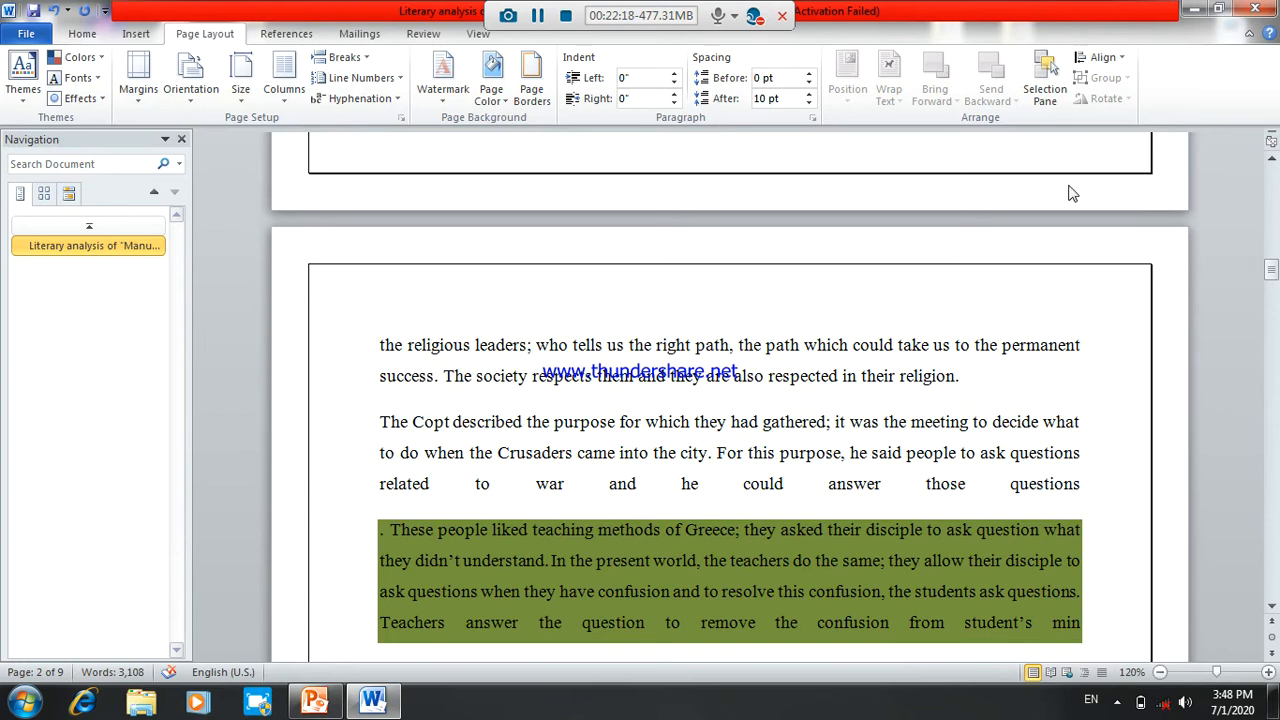
Remove the page border from the whole document with the None setting.
{"action": "left_click", "coordinate": [529, 103]}
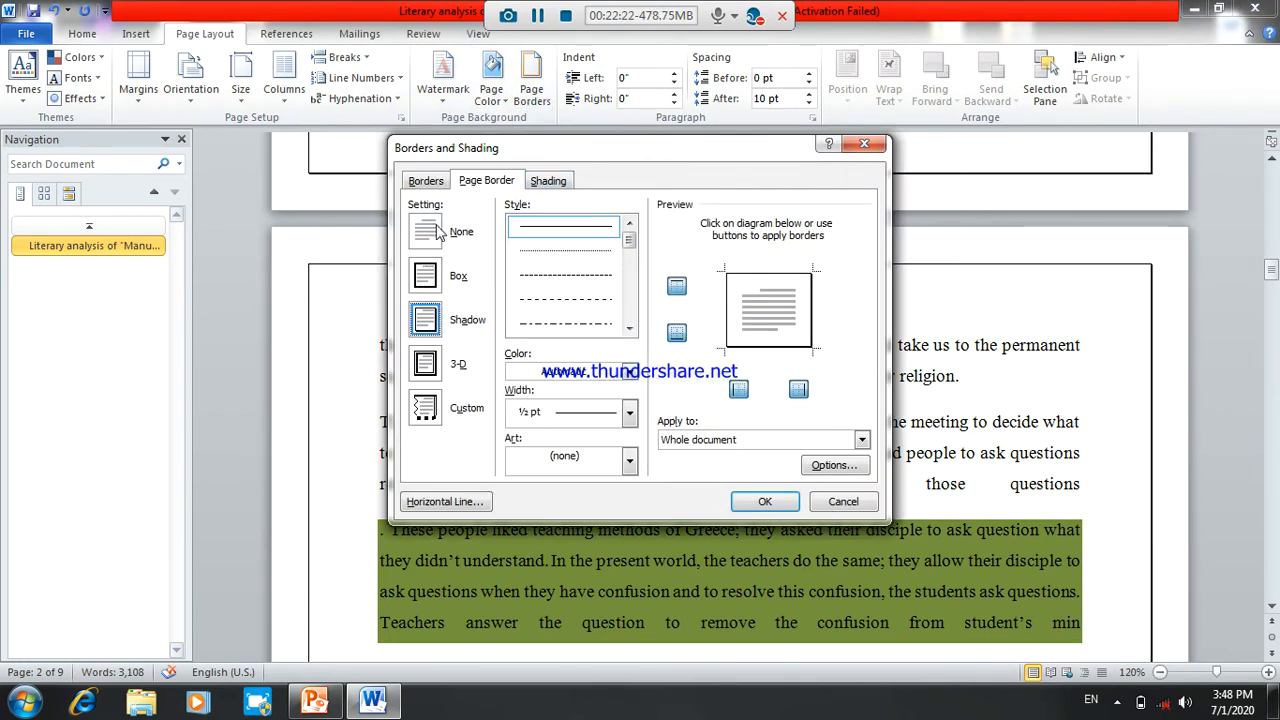
{"action": "left_click", "coordinate": [430, 231]}
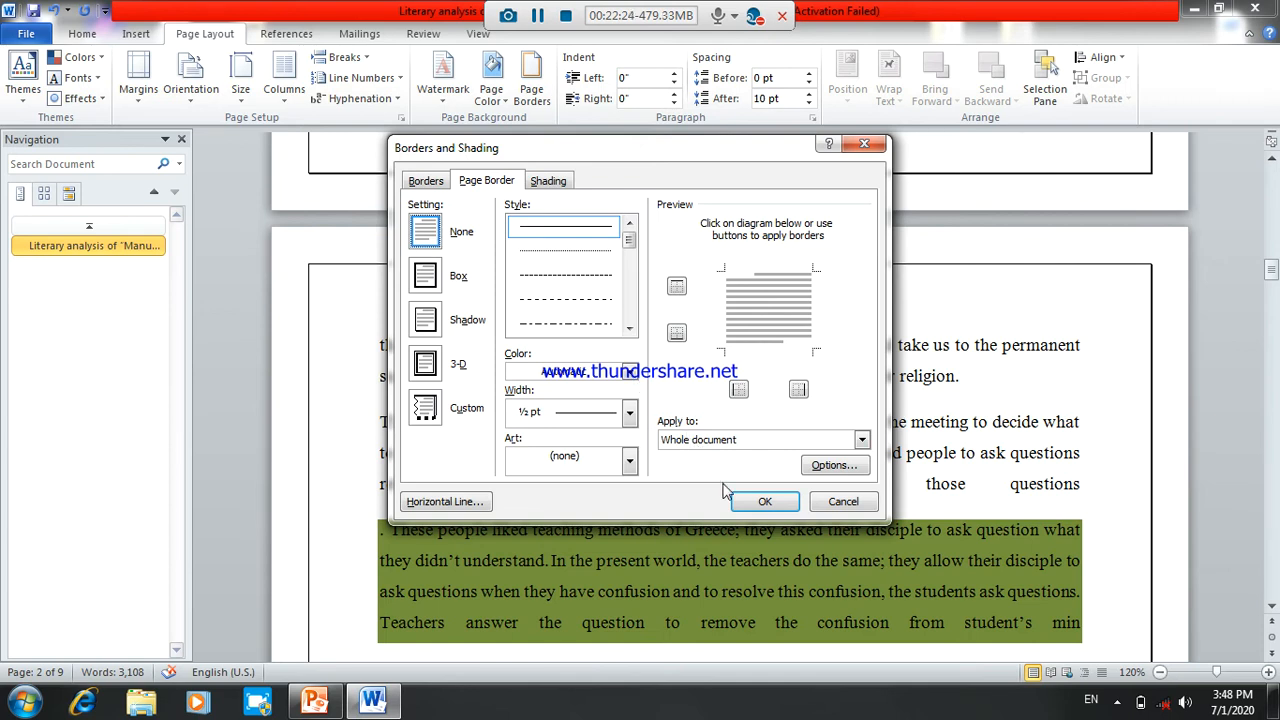
{"action": "left_click", "coordinate": [758, 501]}
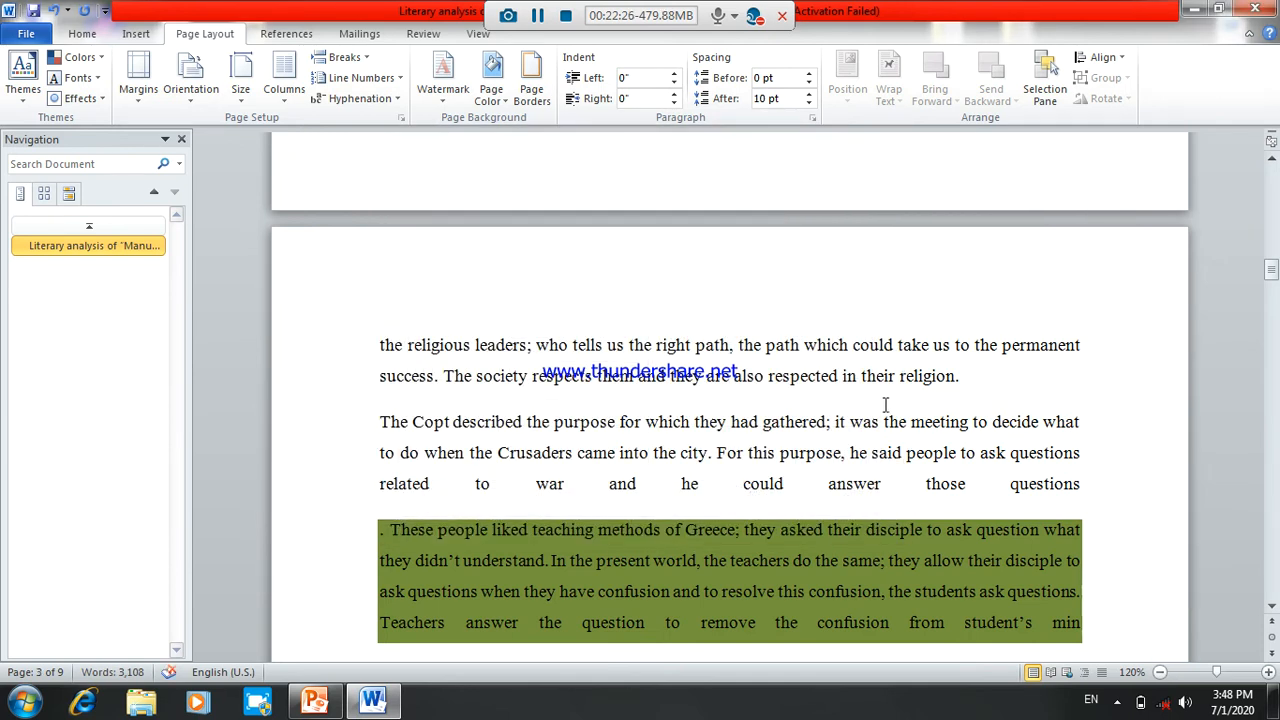
Set the page color to white from the theme colors.
{"action": "left_click", "coordinate": [763, 421]}
{"action": "left_click", "coordinate": [494, 98]}
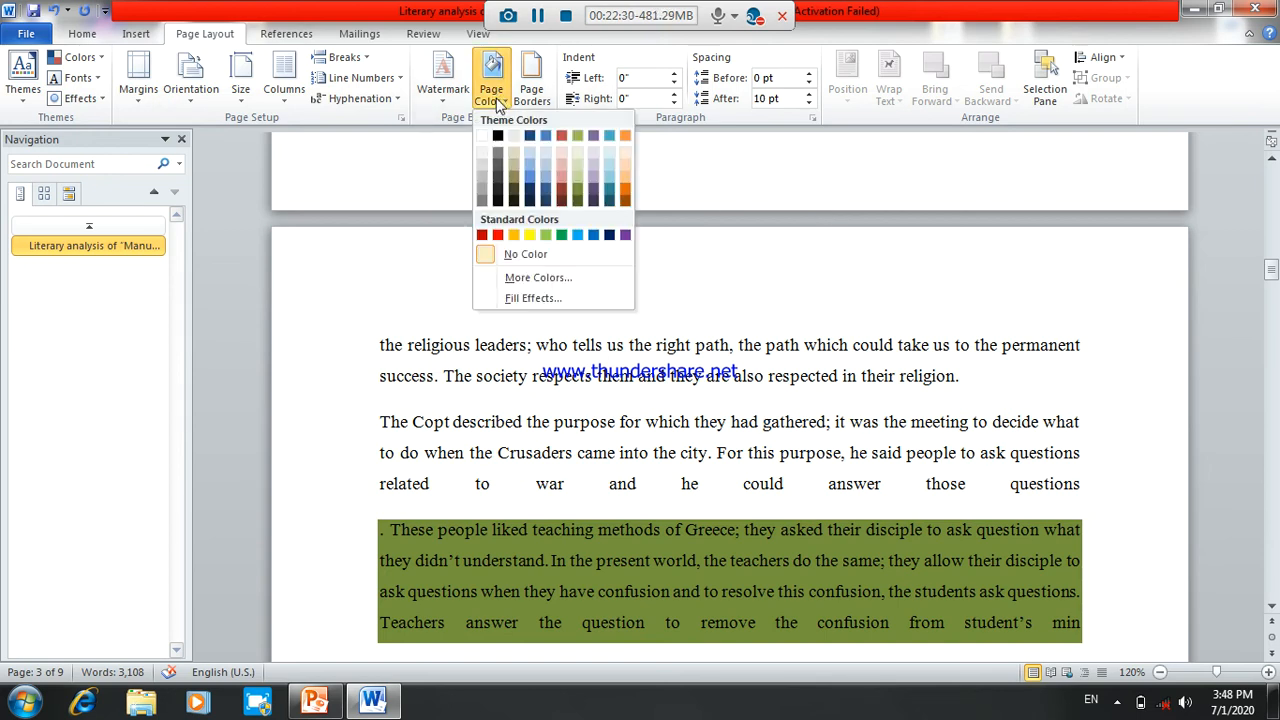
{"action": "left_click", "coordinate": [481, 137]}
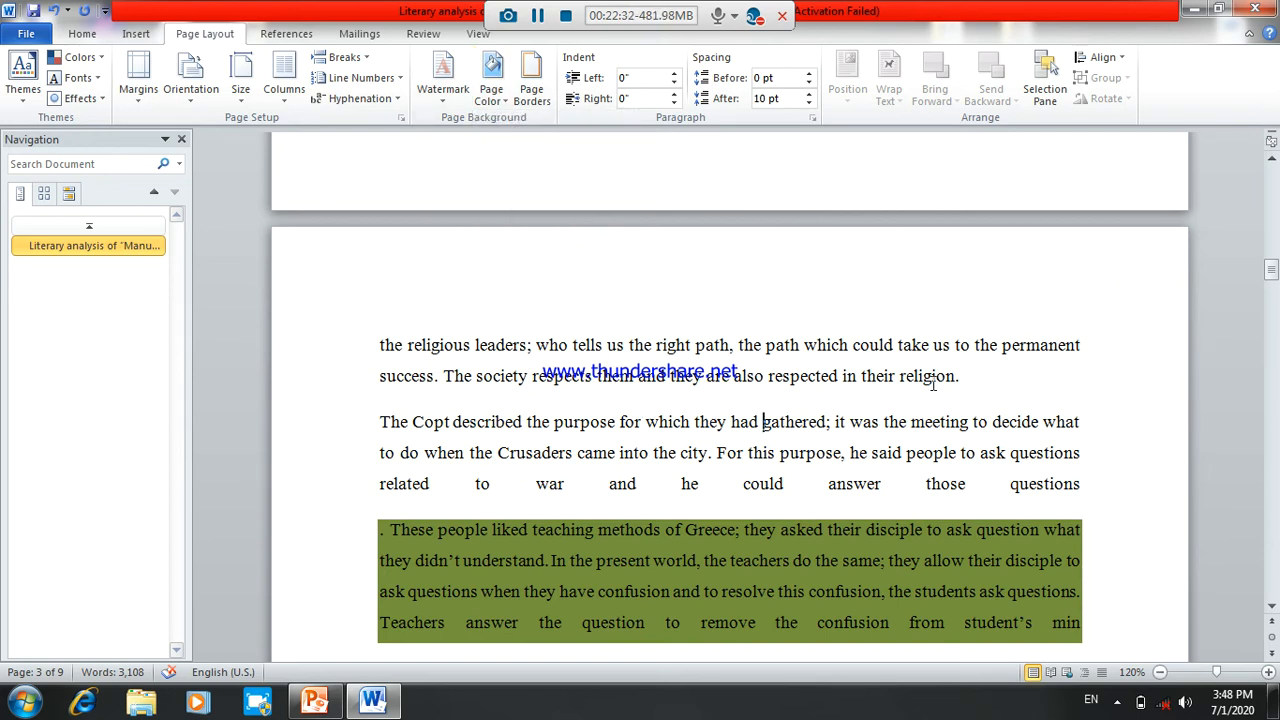
Increase the left indent of the paragraph beginning "The Copt described the purpose" to 0.3", and return it to 0".
{"action": "left_click_drag", "start_coordinate": [1268, 270], "coordinate": [1265, 258]}
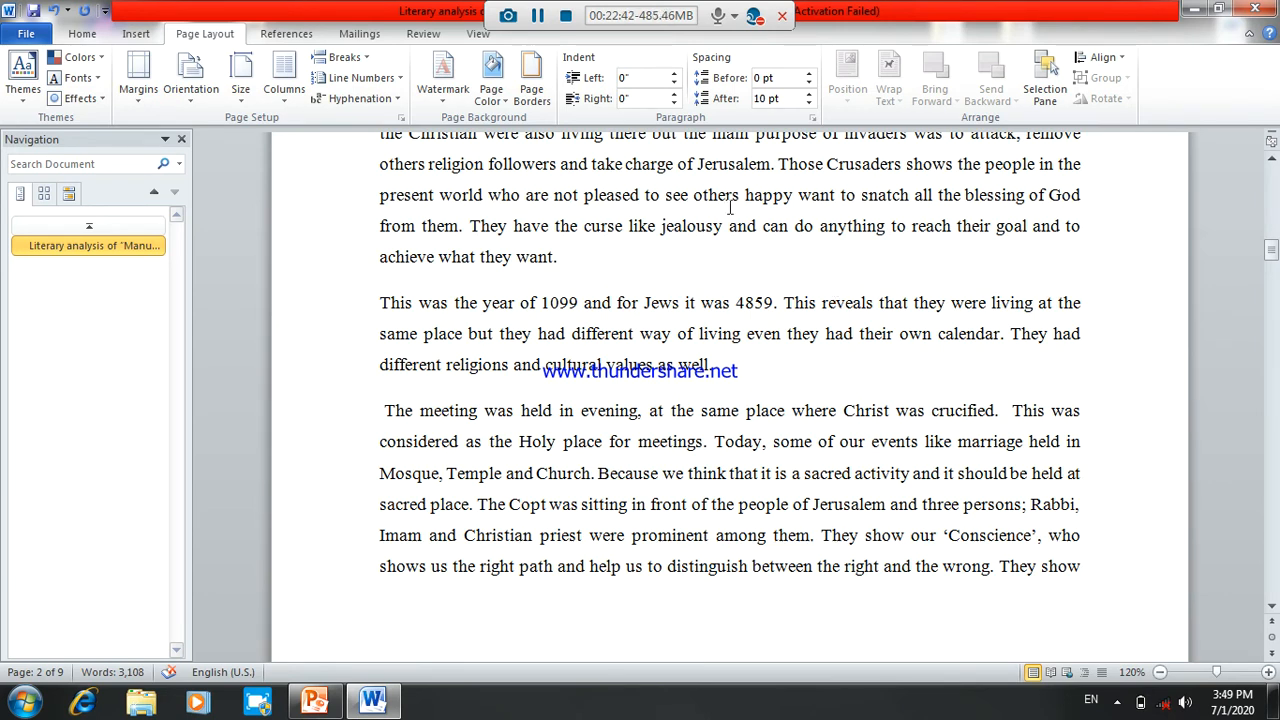
{"action": "left_click", "coordinate": [676, 75]}
{"action": "left_click", "coordinate": [676, 75]}
{"action": "left_click", "coordinate": [676, 75]}
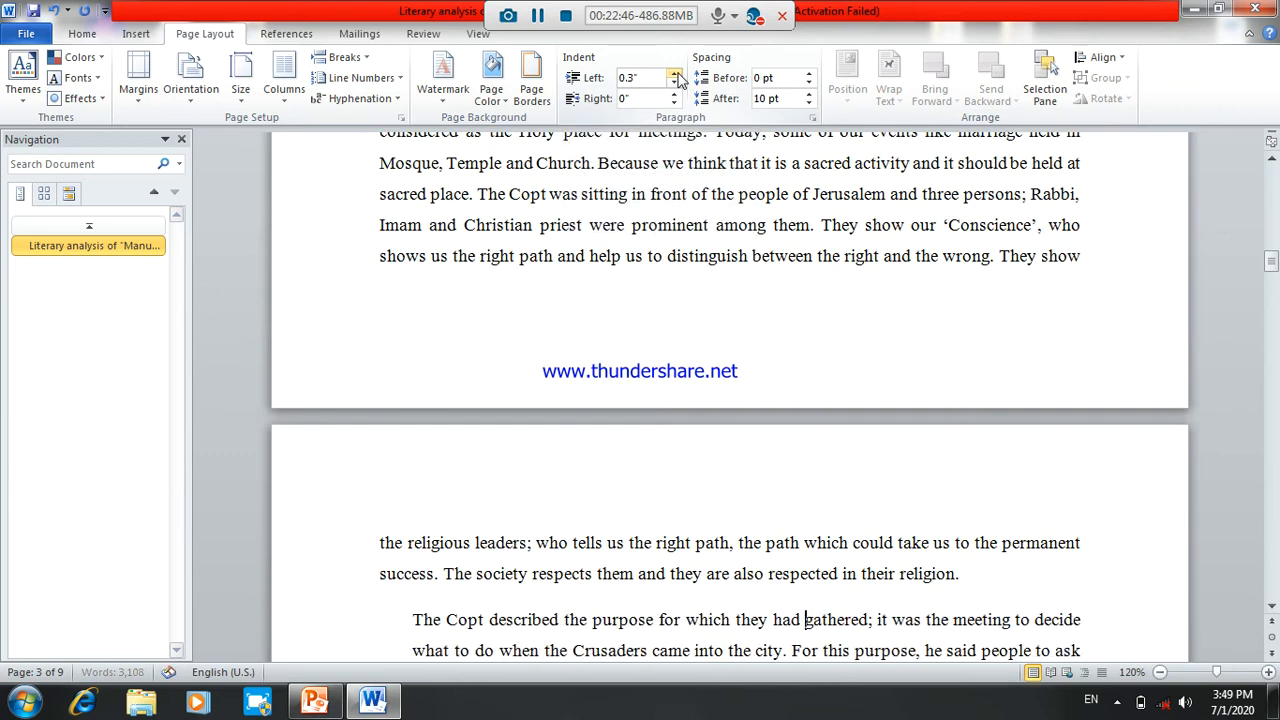
{"action": "left_click", "coordinate": [675, 85]}
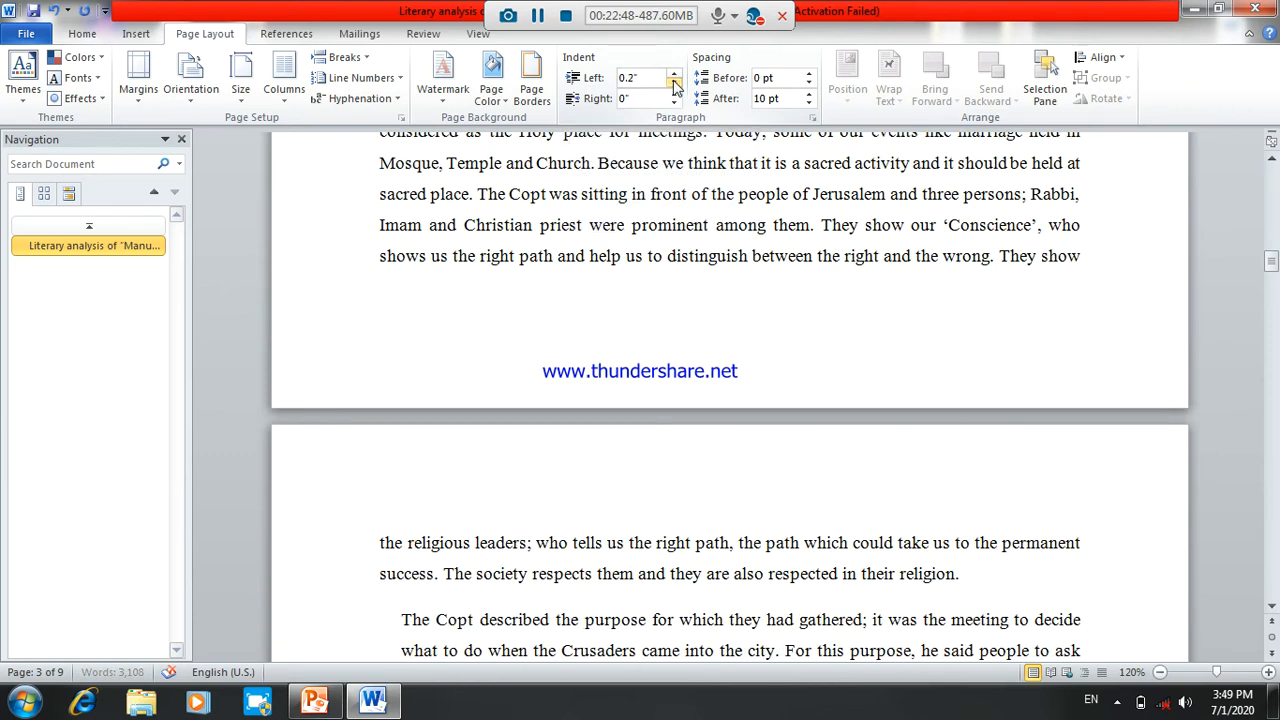
{"action": "left_click", "coordinate": [675, 85]}
{"action": "left_click", "coordinate": [675, 85]}
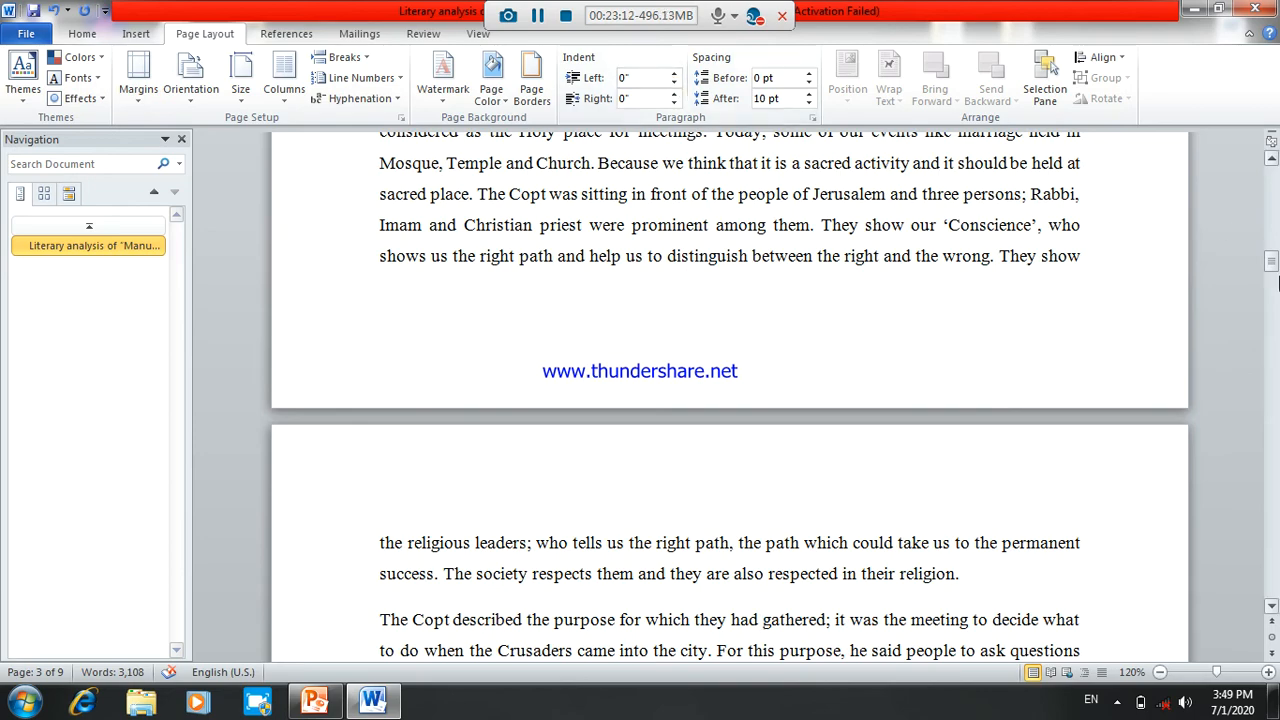
Set the left indent of the page 5 paragraph beginning "The Copt describes the defeat" to 0.3".
{"action": "left_click_drag", "start_coordinate": [1272, 276], "coordinate": [1272, 383]}
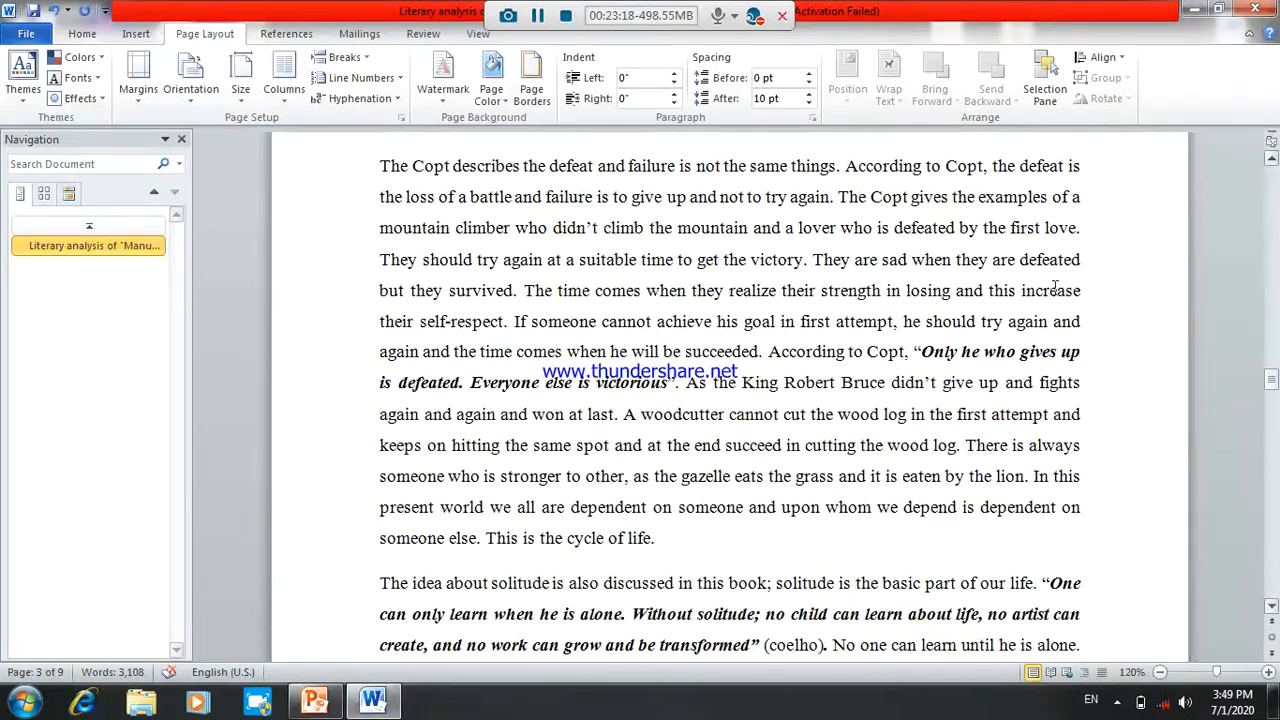
{"action": "left_click_drag", "start_coordinate": [382, 166], "coordinate": [357, 184]}
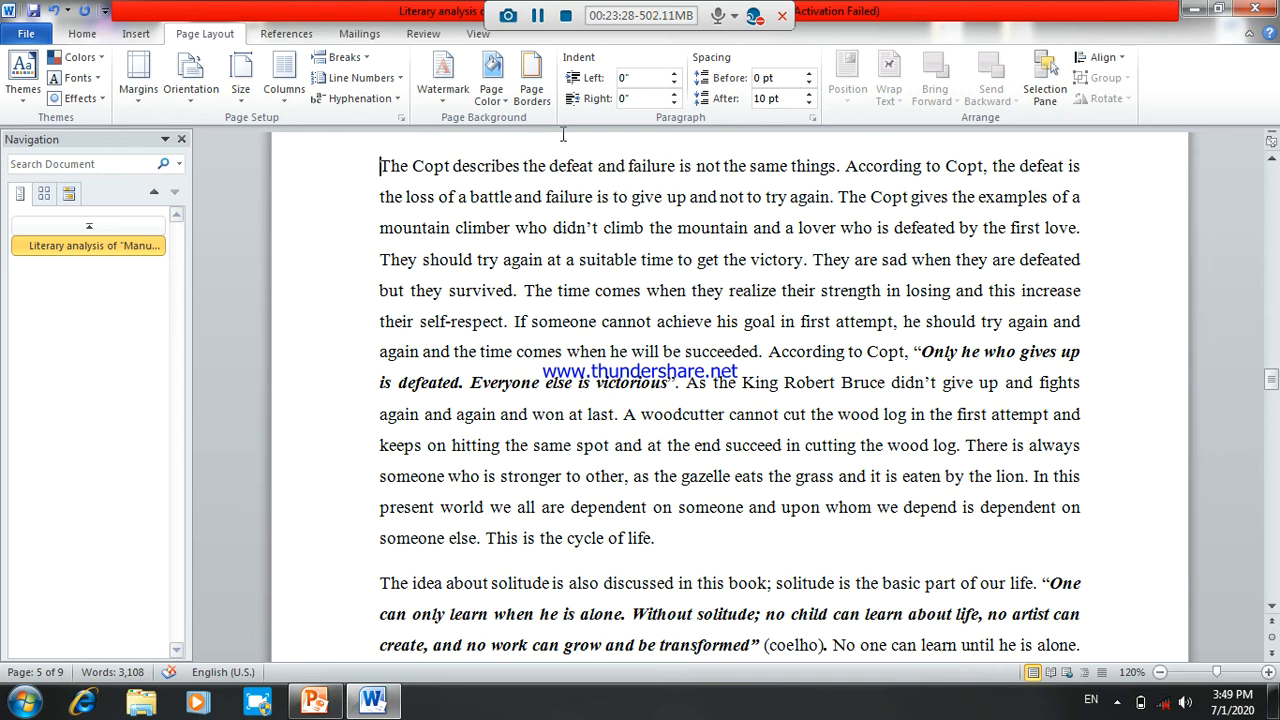
{"action": "left_click", "coordinate": [675, 74]}
{"action": "left_click", "coordinate": [675, 74]}
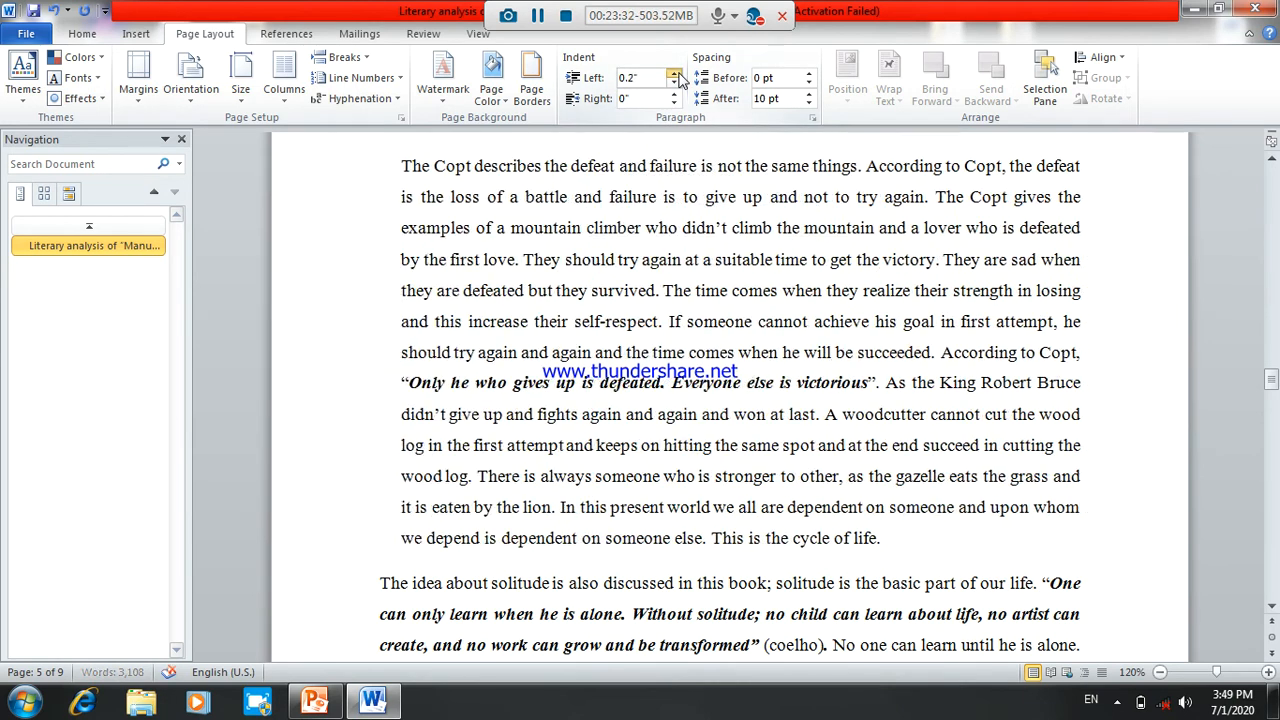
{"action": "left_click", "coordinate": [675, 74]}
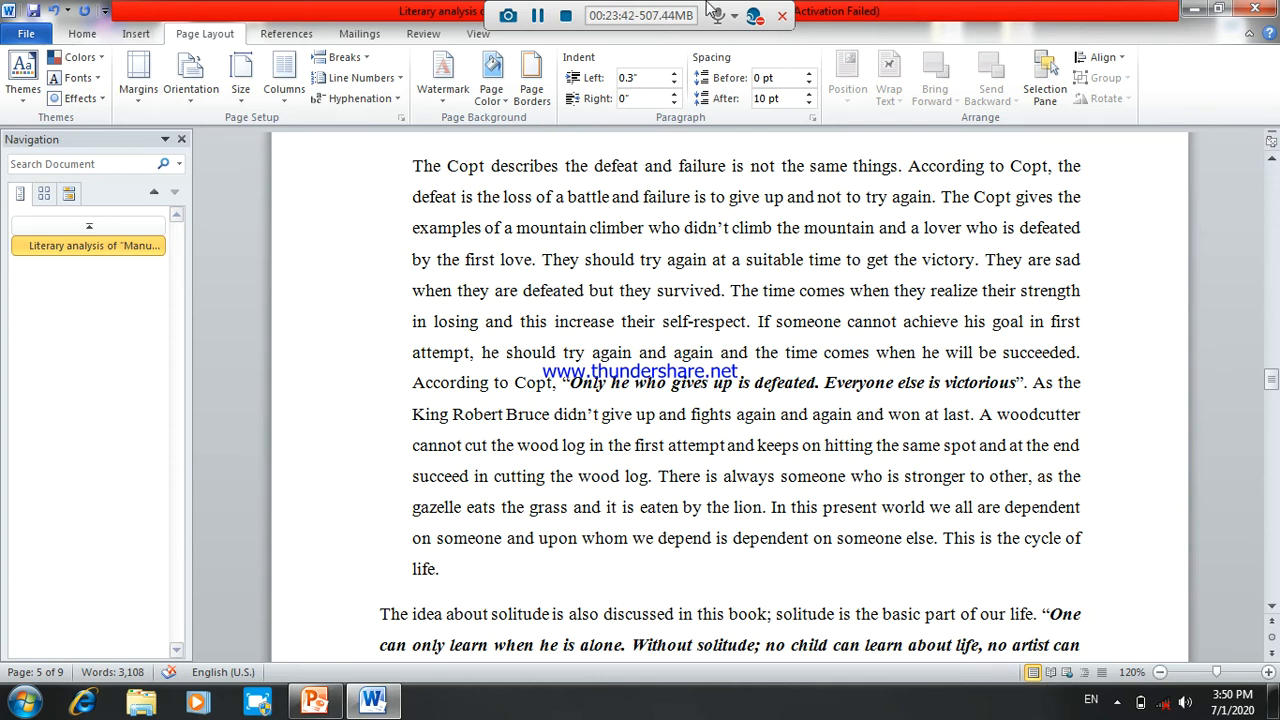
Reduce the same paragraph's left indent to -0.2" so it extends past the margin, and restore it to 0".
{"action": "left_click", "coordinate": [674, 83]}
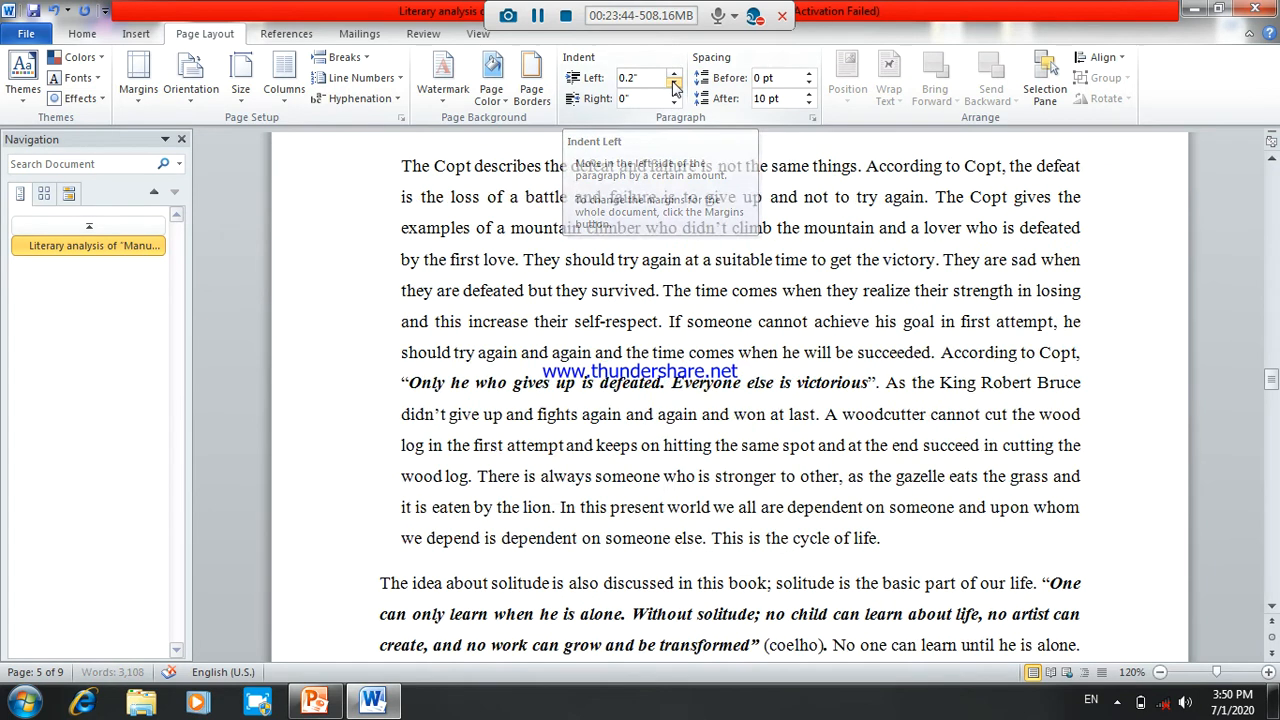
{"action": "left_click", "coordinate": [674, 83]}
{"action": "left_click", "coordinate": [674, 83]}
{"action": "left_click", "coordinate": [674, 83]}
{"action": "left_click", "coordinate": [674, 83]}
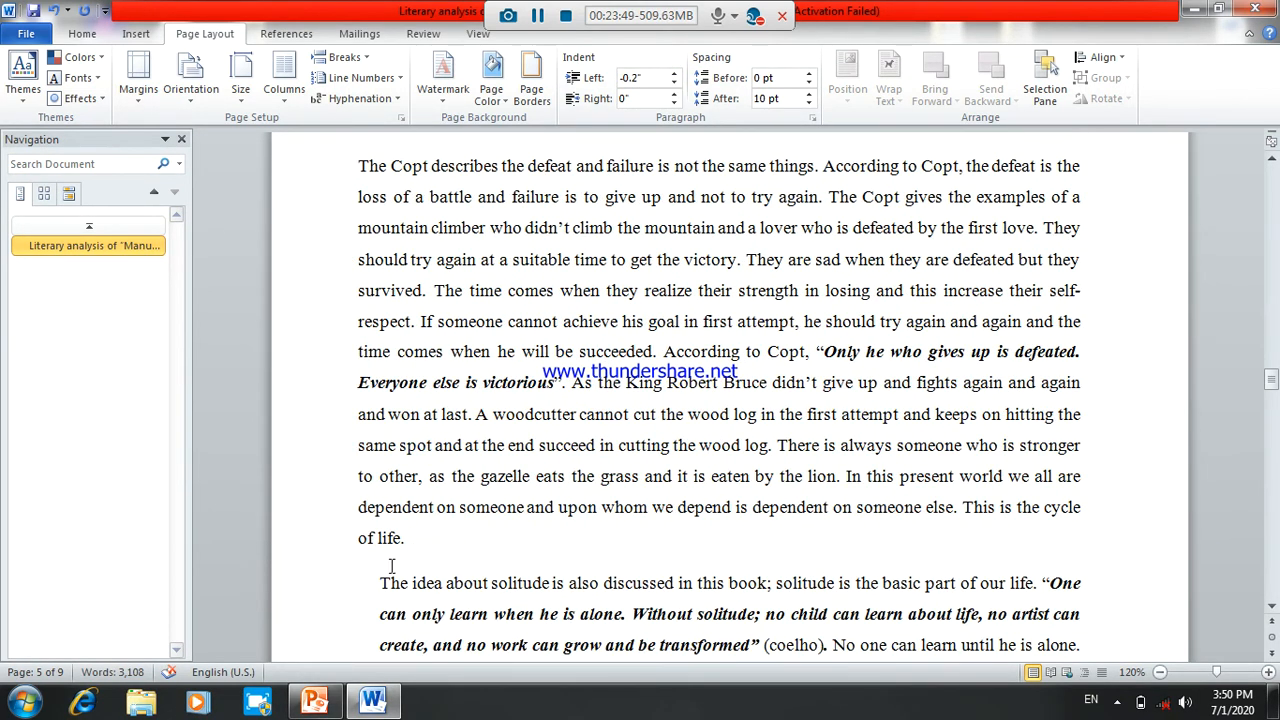
{"action": "left_click", "coordinate": [675, 74]}
{"action": "left_click", "coordinate": [675, 74]}
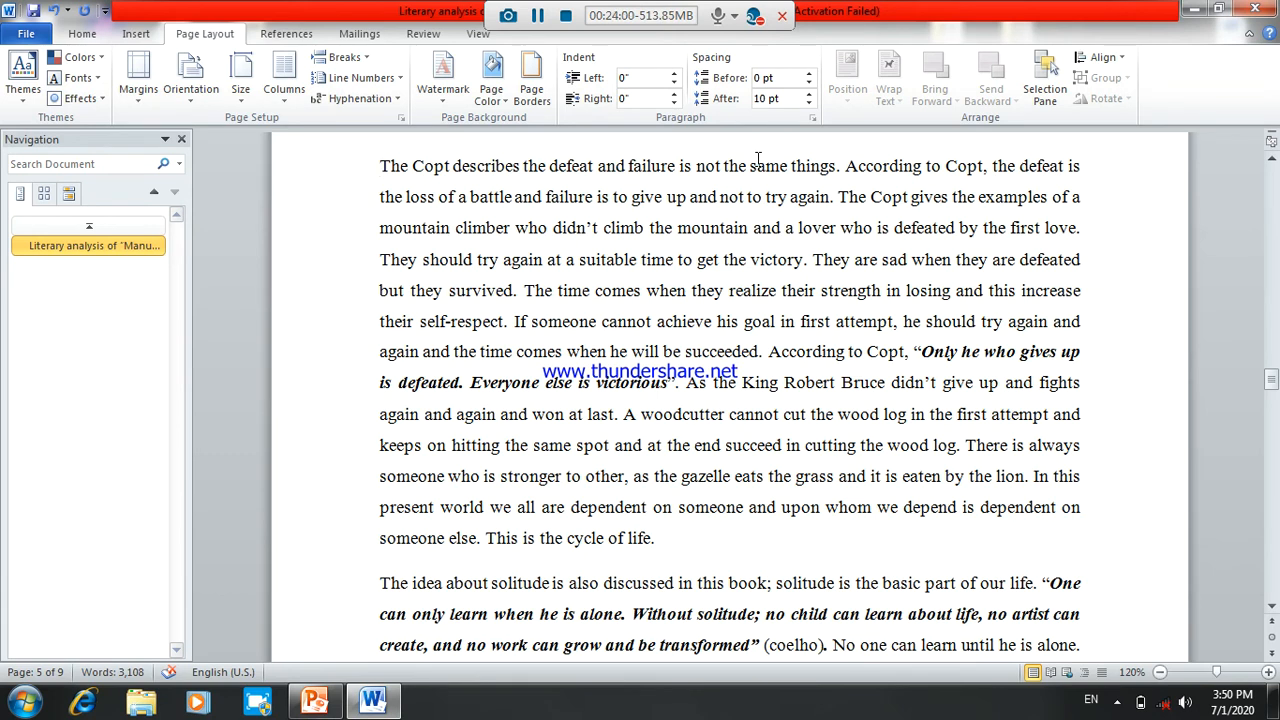
Increase the spacing before the paragraph beginning "The Copt describes the defeat" to 60 pt.
{"action": "left_click", "coordinate": [810, 74]}
{"action": "left_click", "coordinate": [810, 74]}
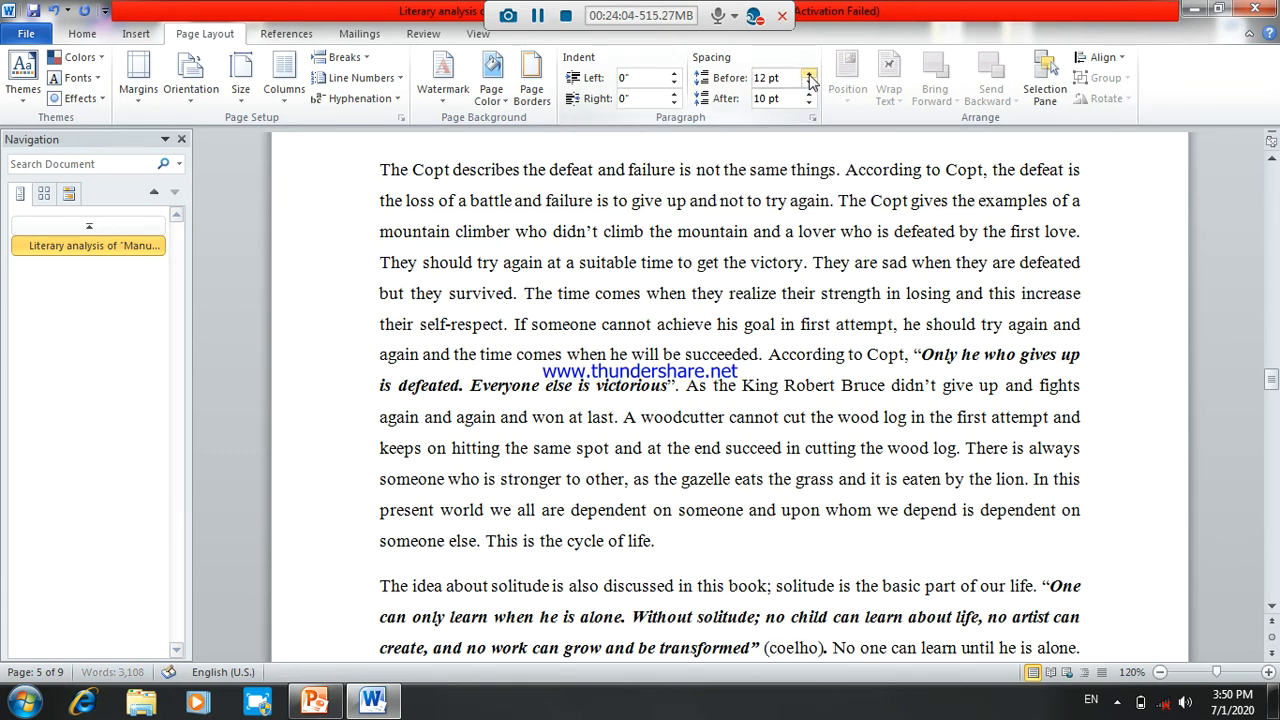
{"action": "left_click", "coordinate": [810, 74]}
{"action": "left_click", "coordinate": [810, 74]}
{"action": "left_click", "coordinate": [810, 74]}
{"action": "left_click", "coordinate": [810, 74]}
{"action": "left_click", "coordinate": [810, 74]}
{"action": "left_click", "coordinate": [810, 74]}
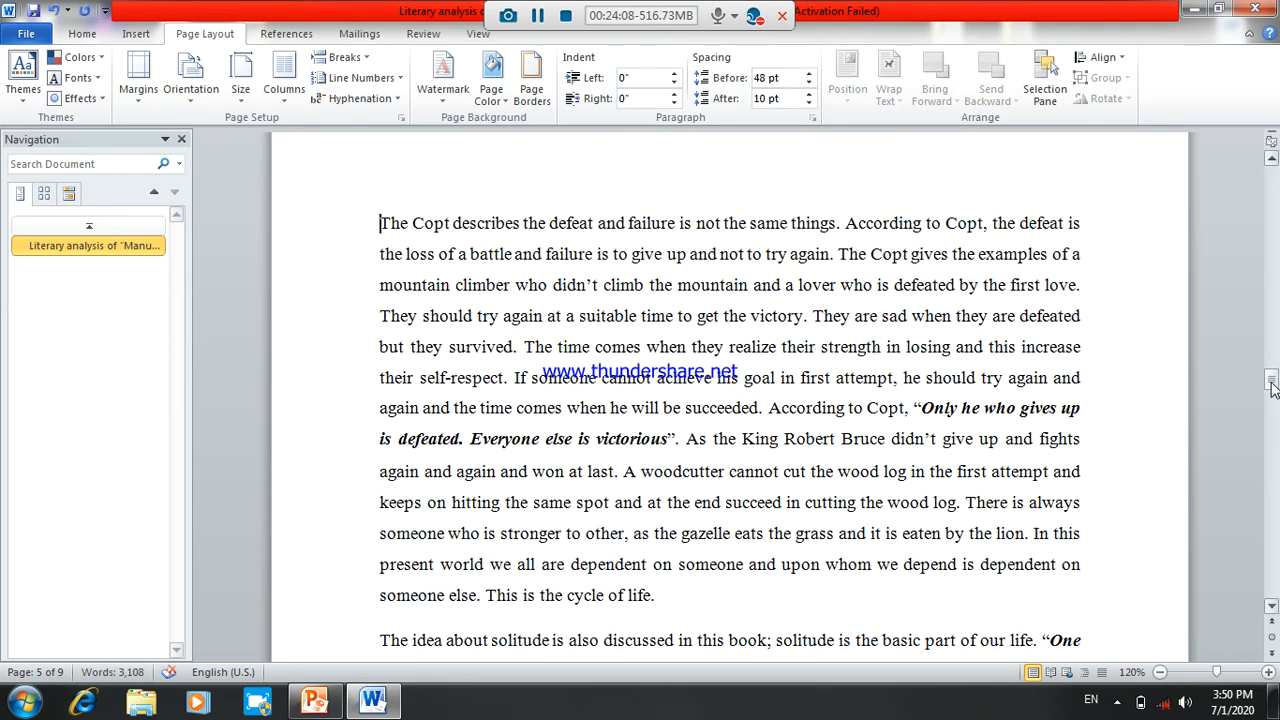
{"action": "left_click_drag", "start_coordinate": [1272, 385], "coordinate": [1272, 375]}
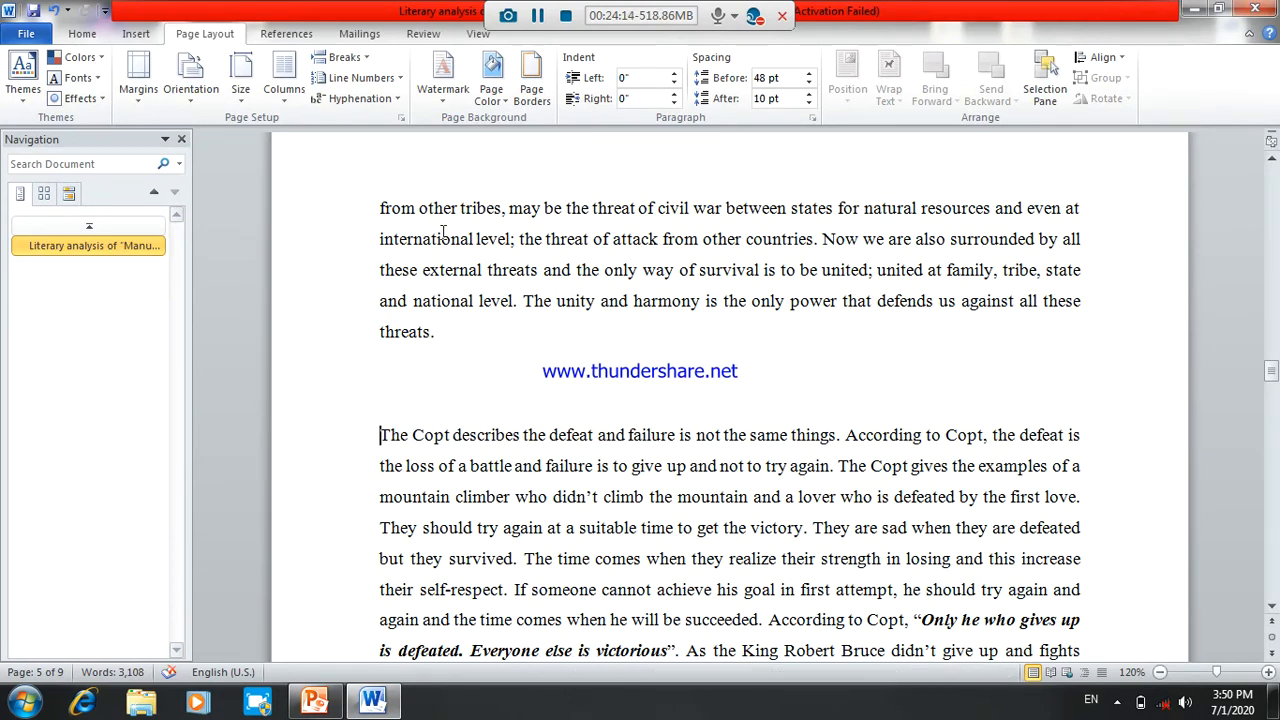
{"action": "left_click", "coordinate": [808, 75]}
{"action": "left_click", "coordinate": [808, 75]}
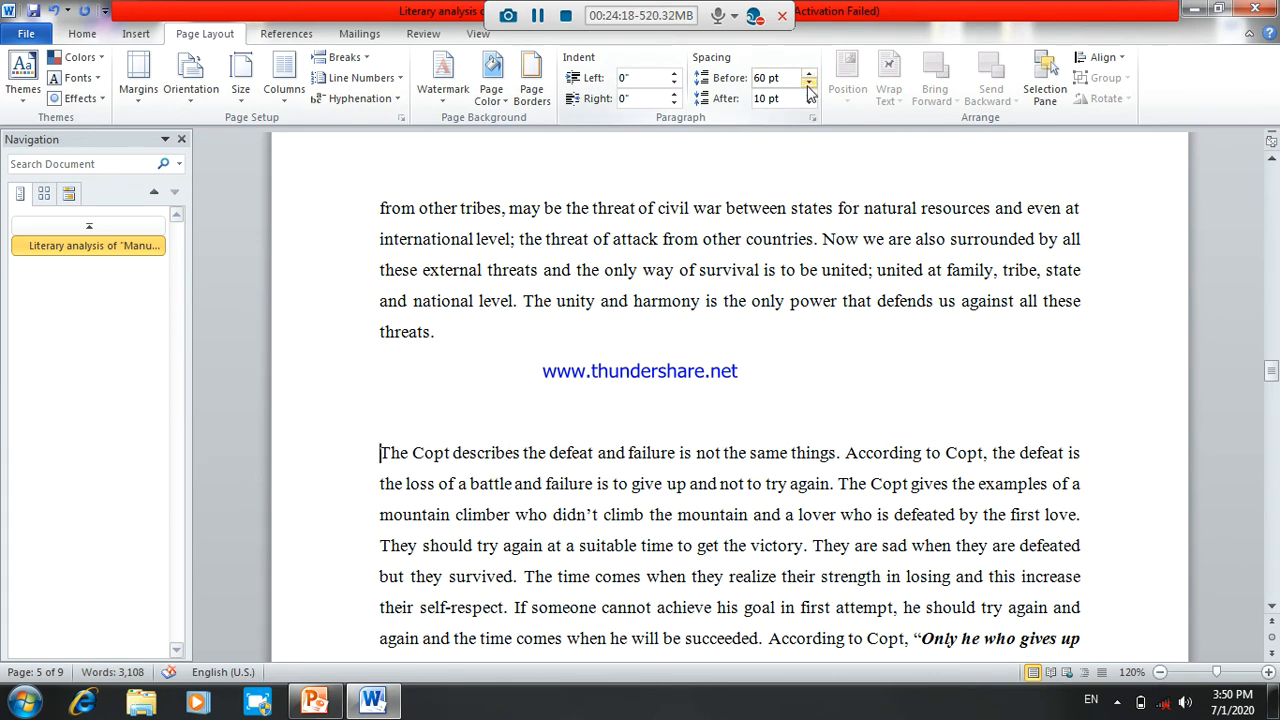
Reduce the spacing before the same paragraph back to 0 pt.
{"action": "left_click", "coordinate": [808, 88]}
{"action": "left_click", "coordinate": [808, 88]}
{"action": "left_click", "coordinate": [808, 88]}
{"action": "left_click", "coordinate": [808, 88]}
{"action": "left_click", "coordinate": [808, 88]}
{"action": "left_click", "coordinate": [808, 88]}
{"action": "left_click", "coordinate": [808, 88]}
{"action": "left_click", "coordinate": [808, 88]}
{"action": "left_click", "coordinate": [808, 88]}
{"action": "left_click", "coordinate": [808, 88]}
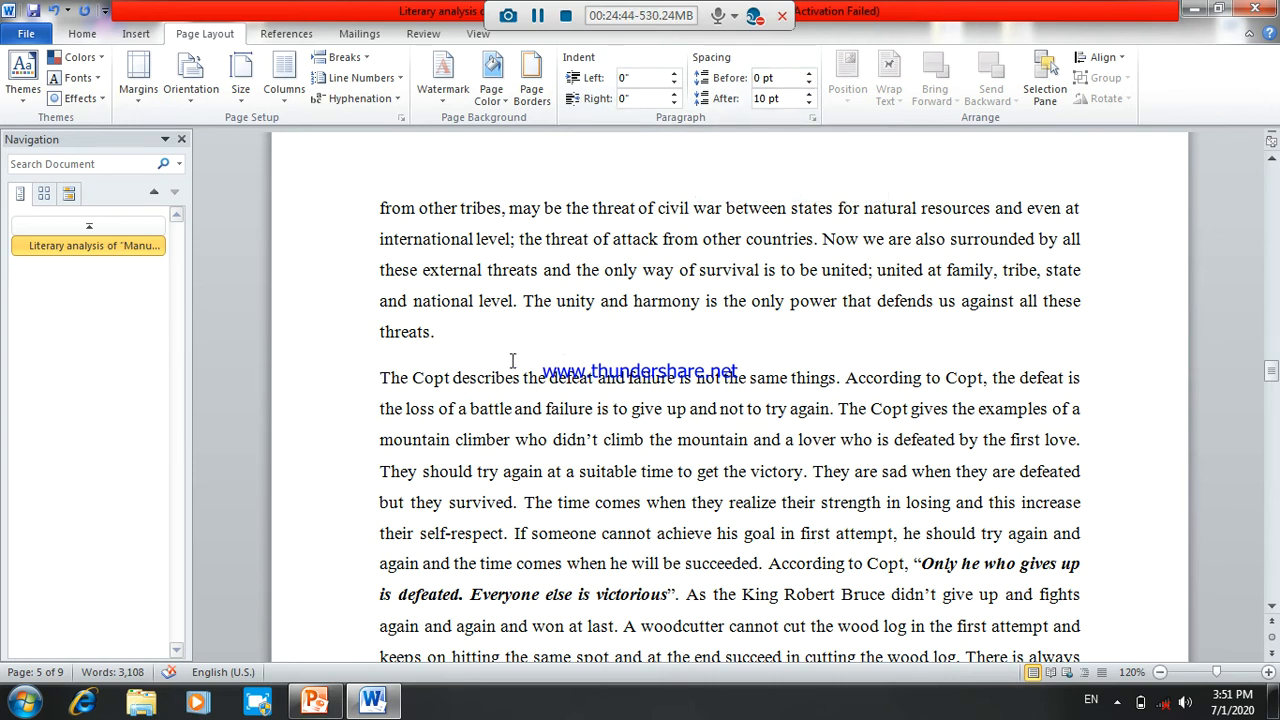
Raise the paragraph's spacing before to 18 pt once more, and bring it back to 0 pt.
{"action": "left_click", "coordinate": [808, 74]}
{"action": "left_click", "coordinate": [808, 74]}
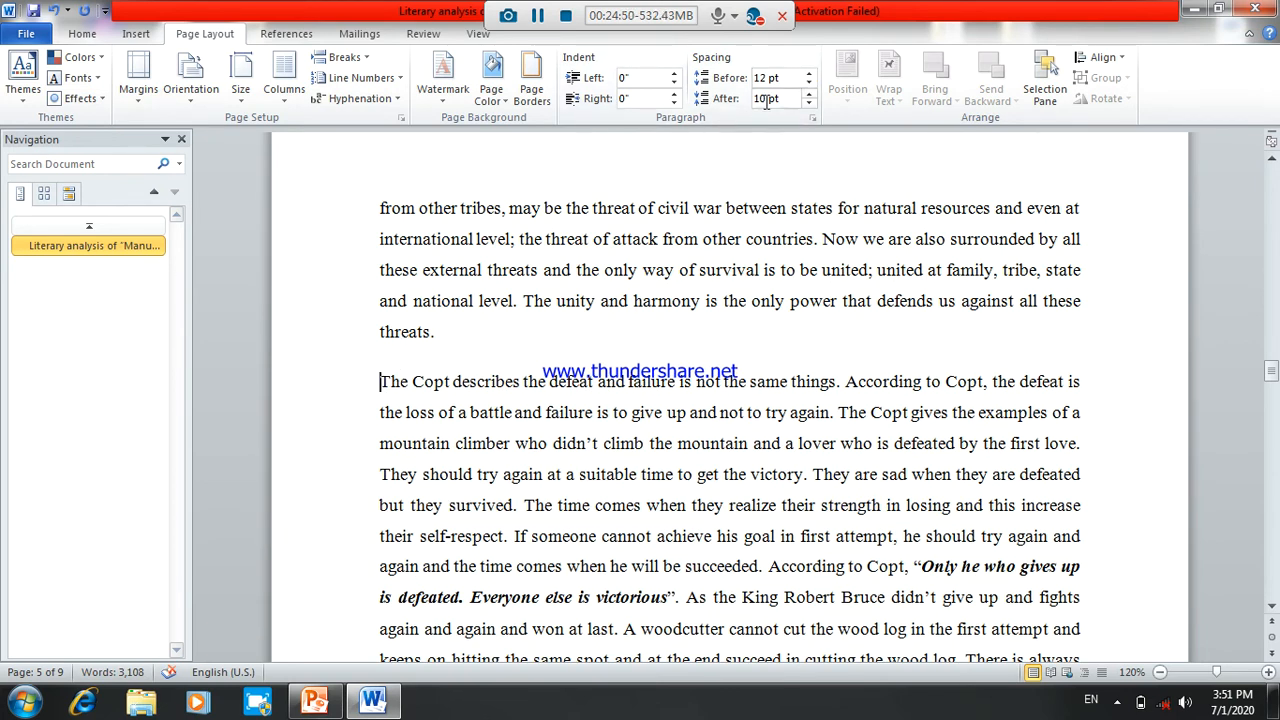
{"action": "left_click", "coordinate": [810, 74]}
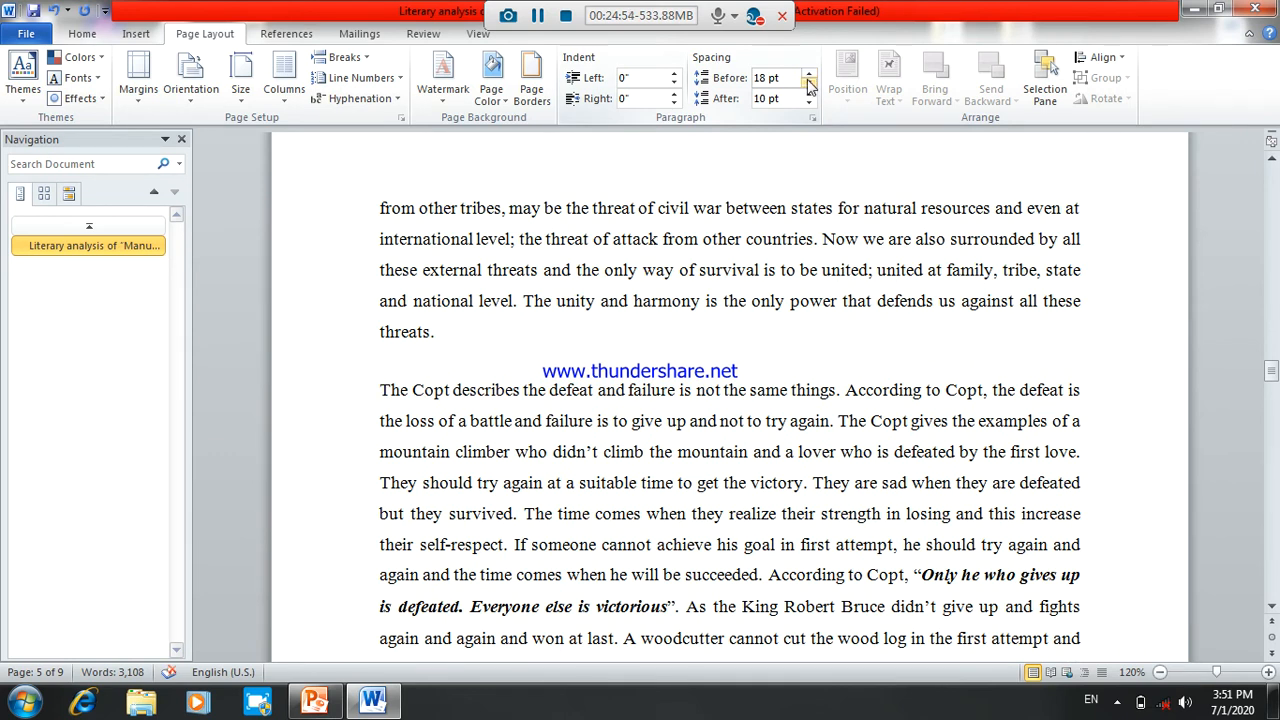
{"action": "left_click", "coordinate": [810, 86]}
{"action": "left_click", "coordinate": [810, 86]}
{"action": "left_click", "coordinate": [810, 86]}
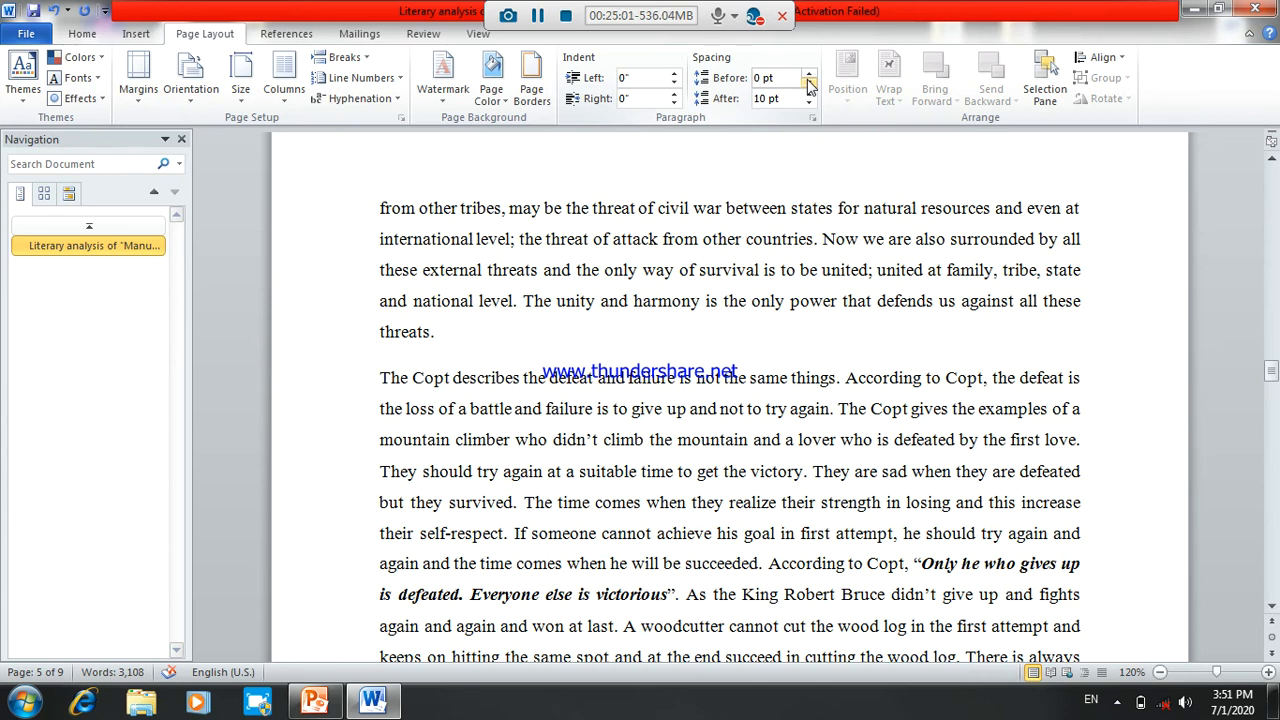
Lower the spacing before the paragraph beginning "The Copt describes the defeat" to Auto, and restore it to 0 pt.
{"action": "left_click", "coordinate": [810, 86]}
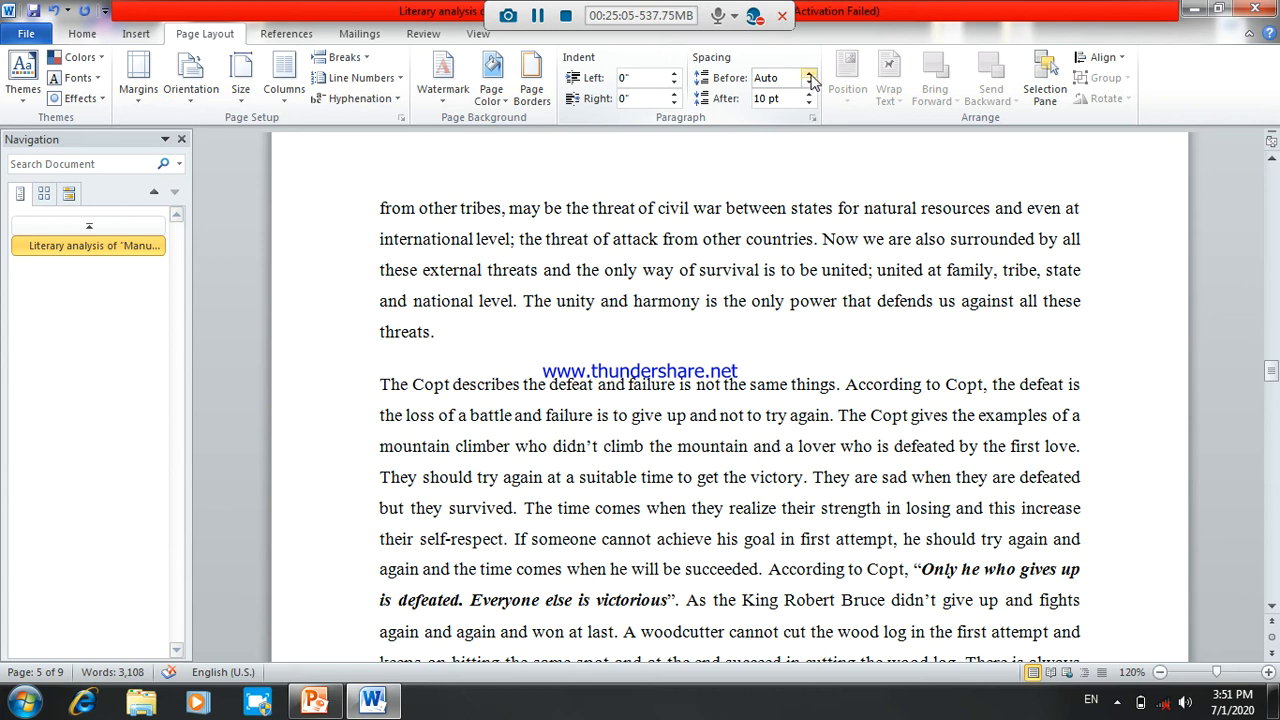
{"action": "left_click", "coordinate": [810, 77]}
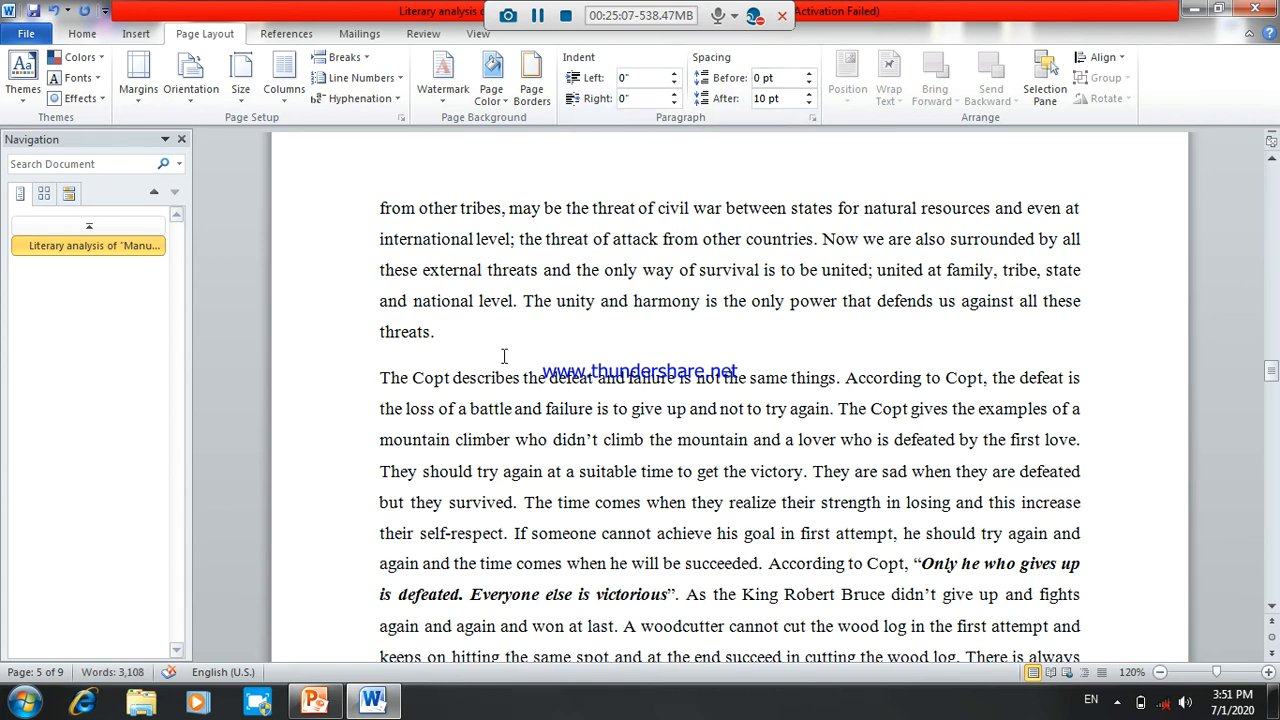
Review the Paragraph dialog's indents and spacing settings and its line and page break options, leaving them unchanged.
{"action": "left_click", "coordinate": [811, 118]}
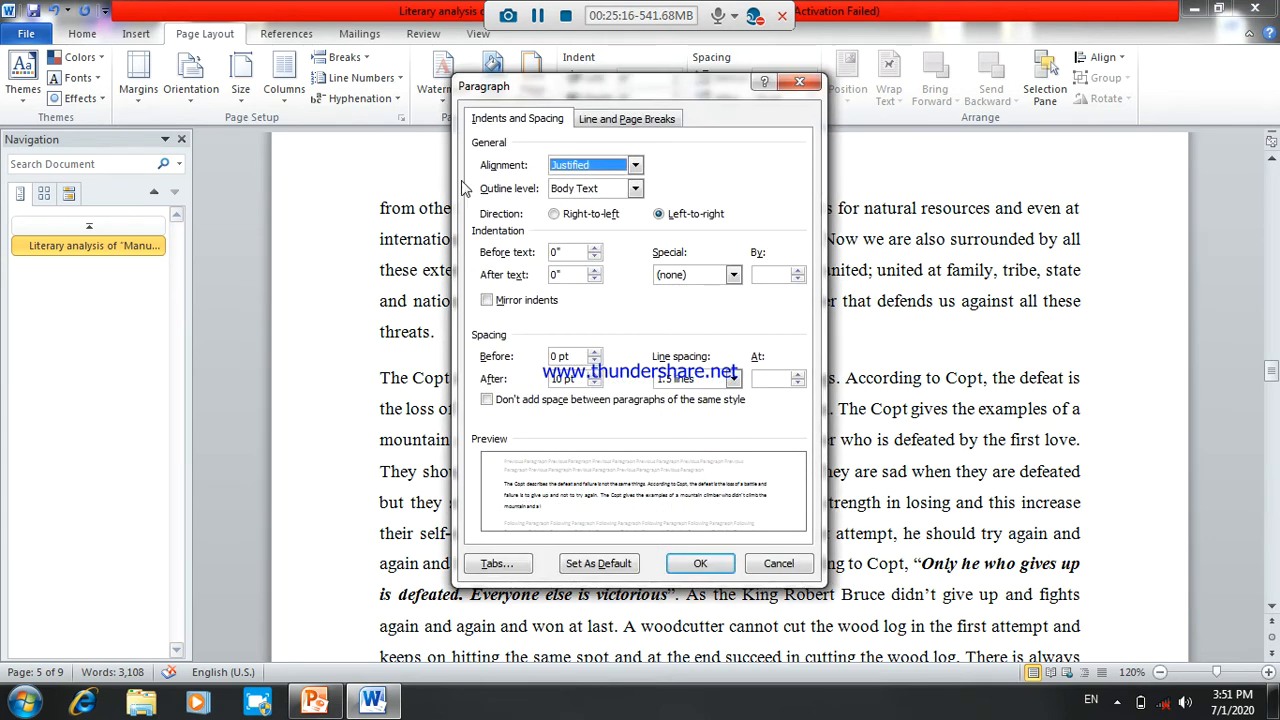
{"action": "left_click", "coordinate": [624, 120]}
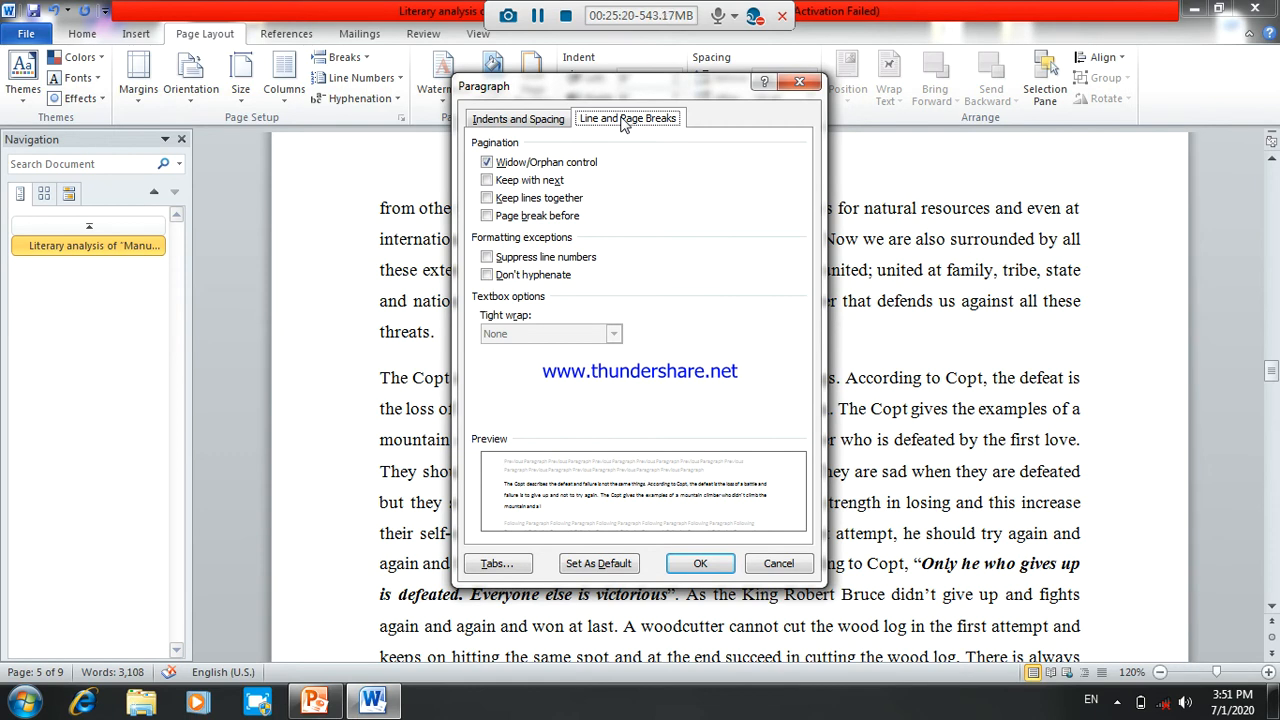
{"action": "left_click", "coordinate": [811, 85]}
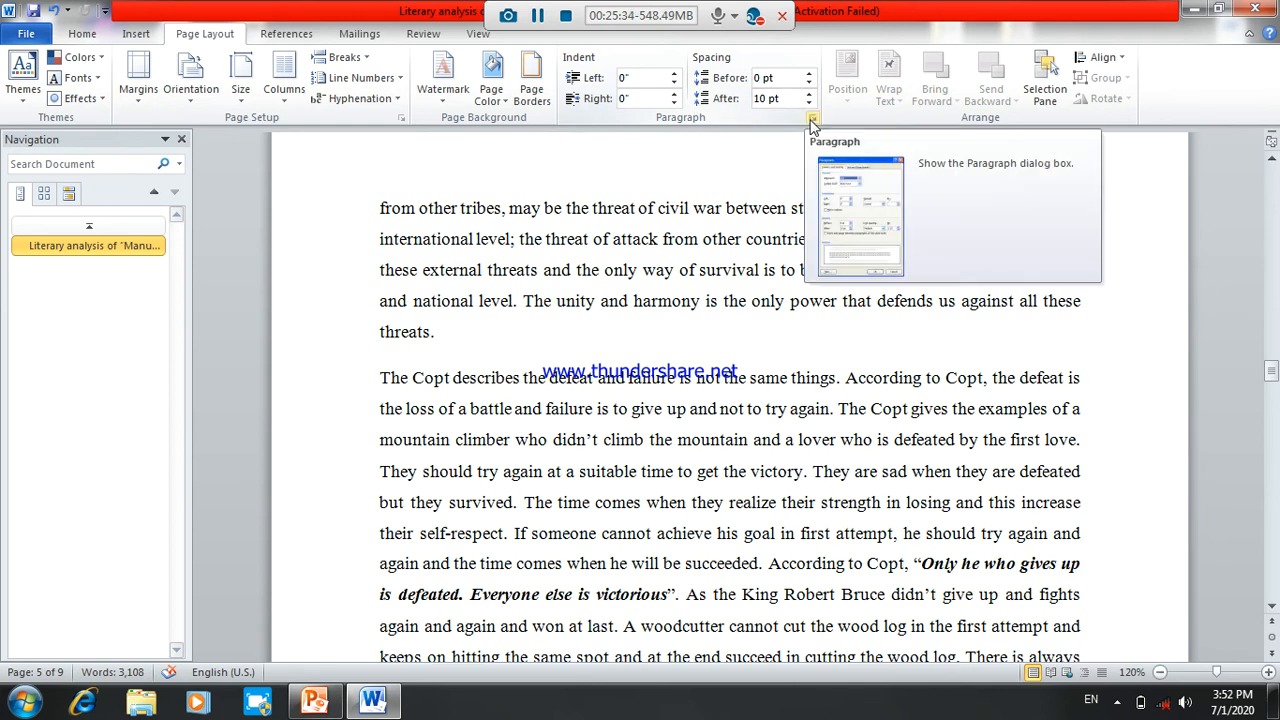
{"action": "left_click", "coordinate": [812, 120]}
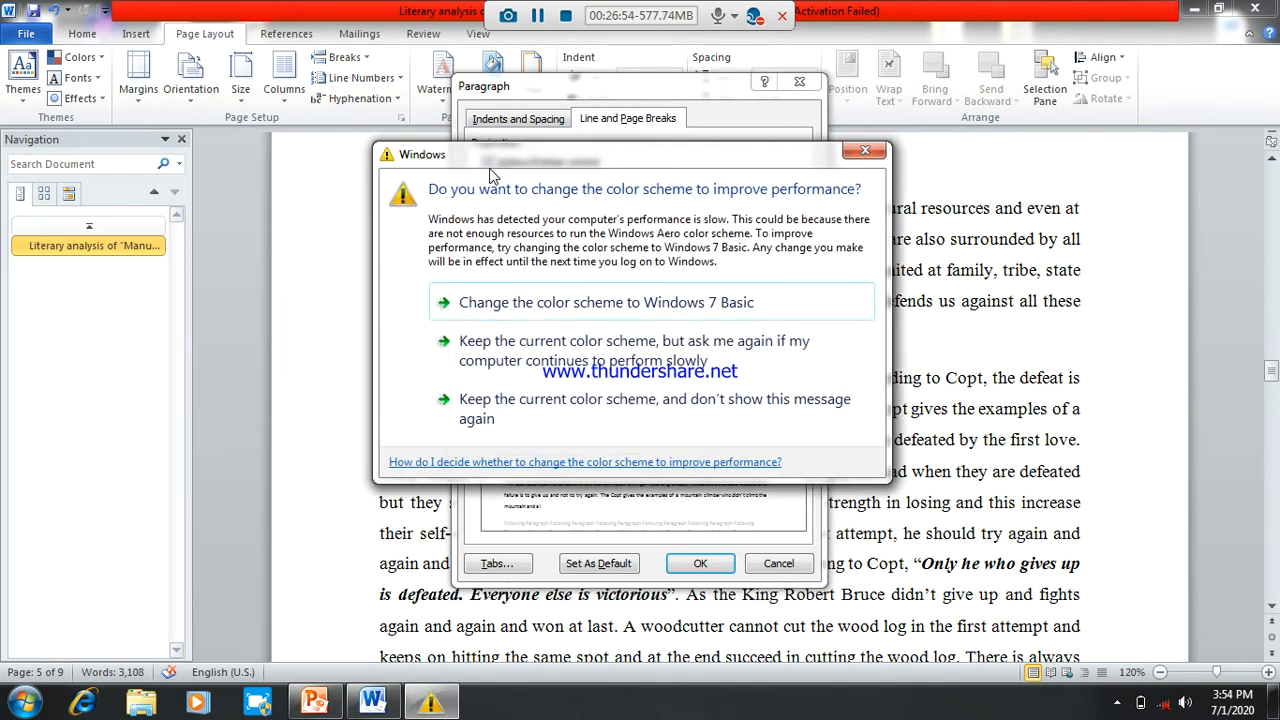
{"action": "left_click", "coordinate": [866, 152]}
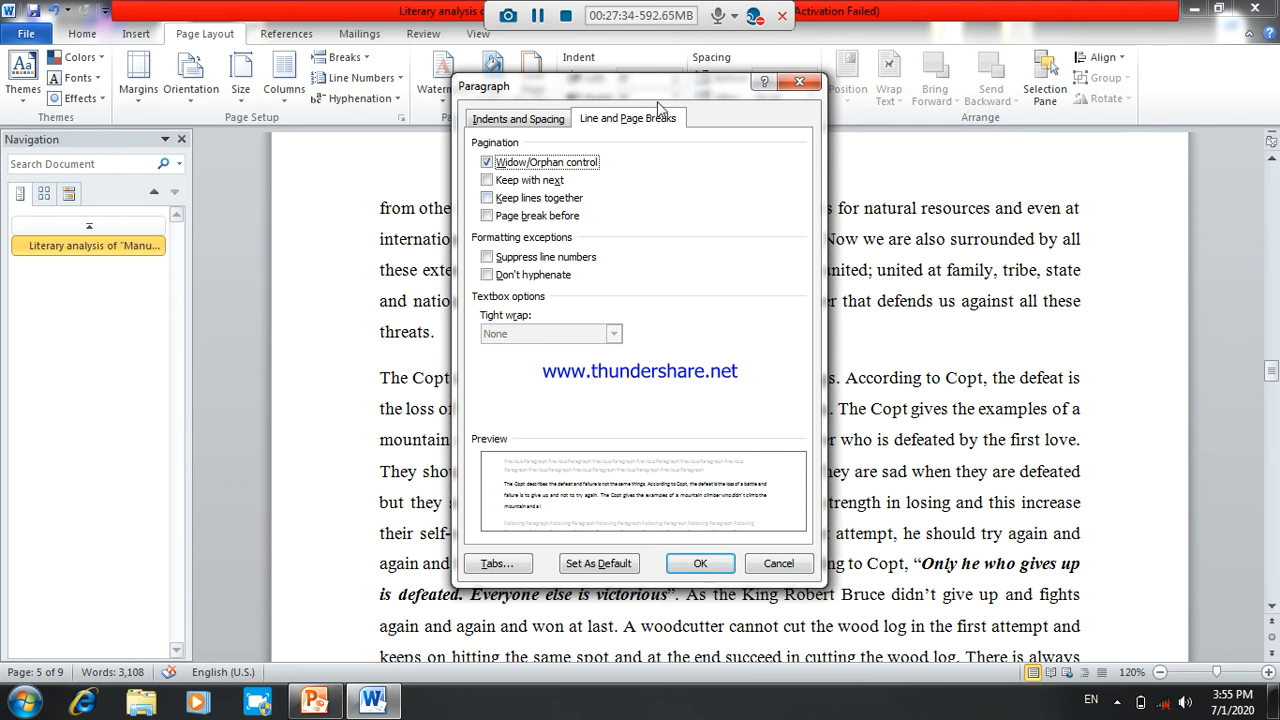
{"action": "left_click", "coordinate": [800, 82]}
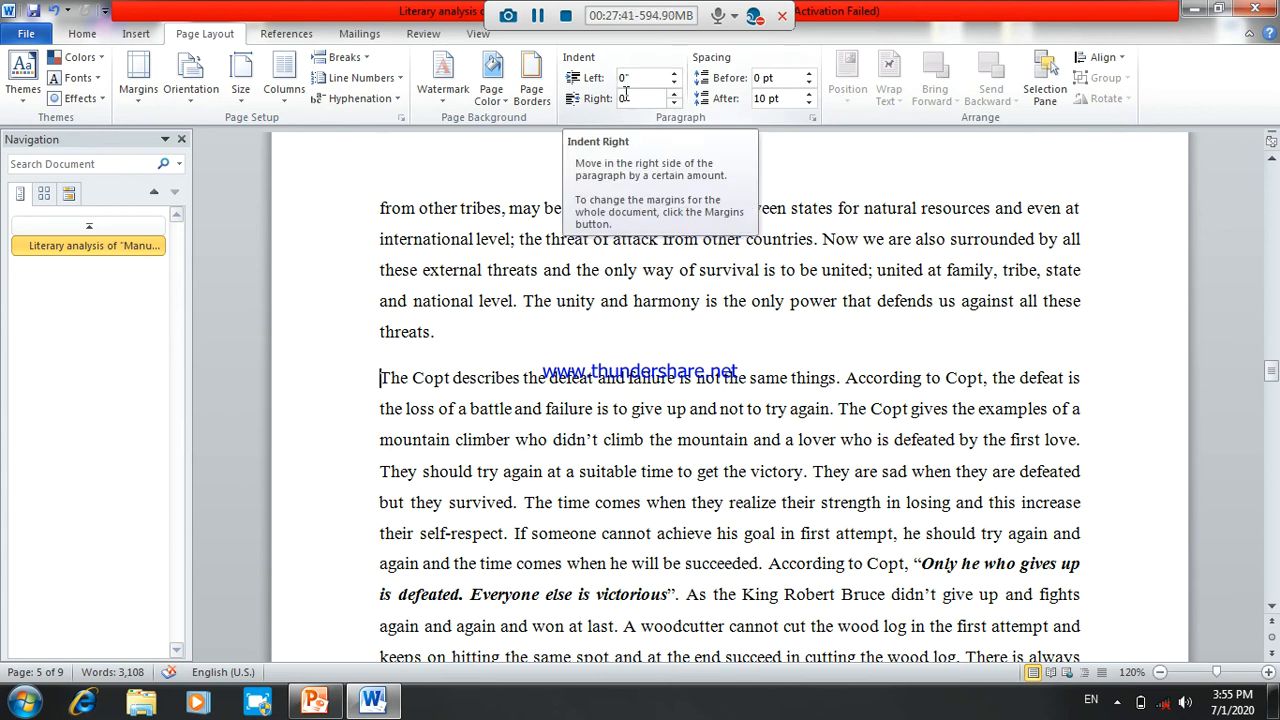
Try the Heading 1 style on the paragraph beginning "The Copt describes the defeat", and set it to the Normal style.
{"action": "left_click", "coordinate": [270, 40]}
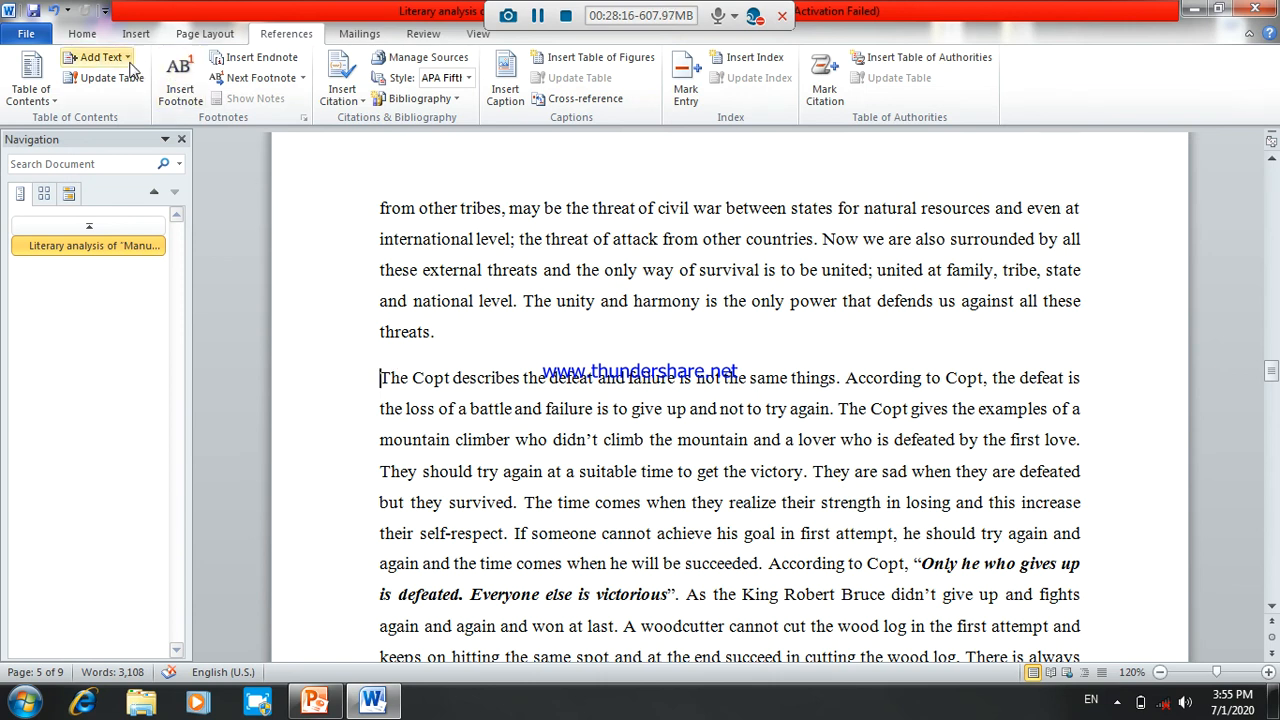
{"action": "left_click", "coordinate": [84, 34]}
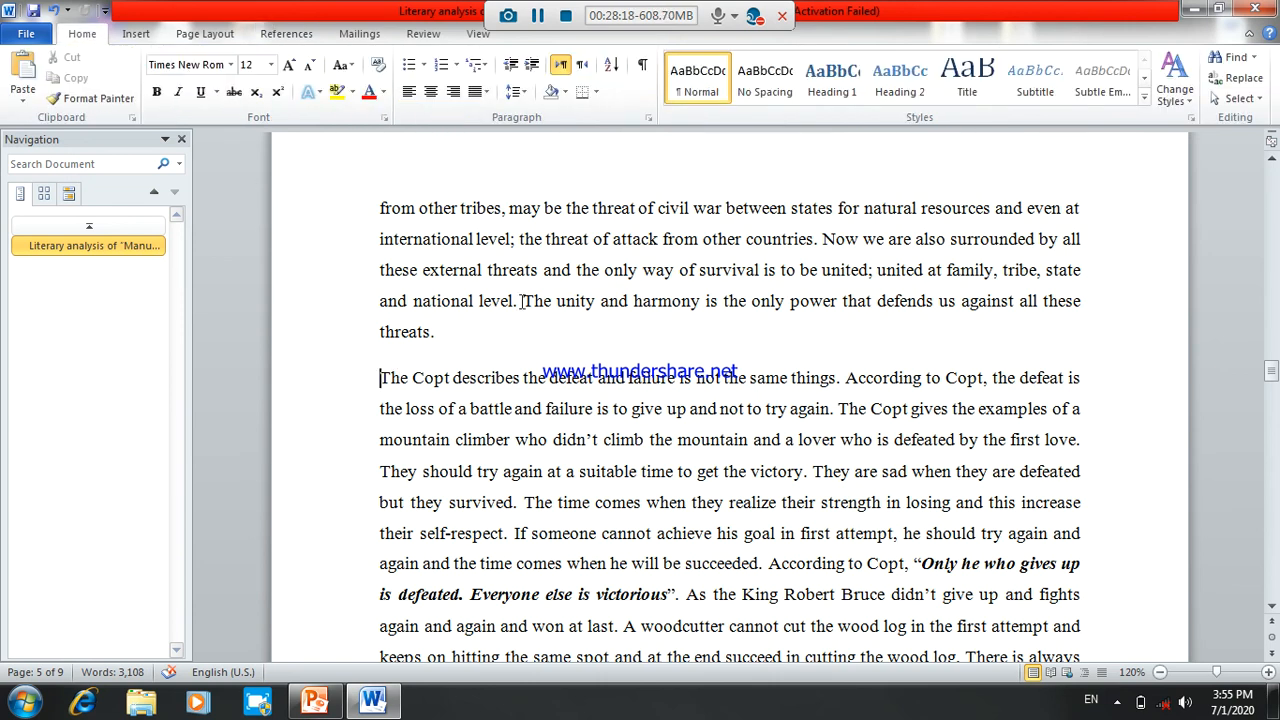
{"action": "left_click", "coordinate": [828, 98]}
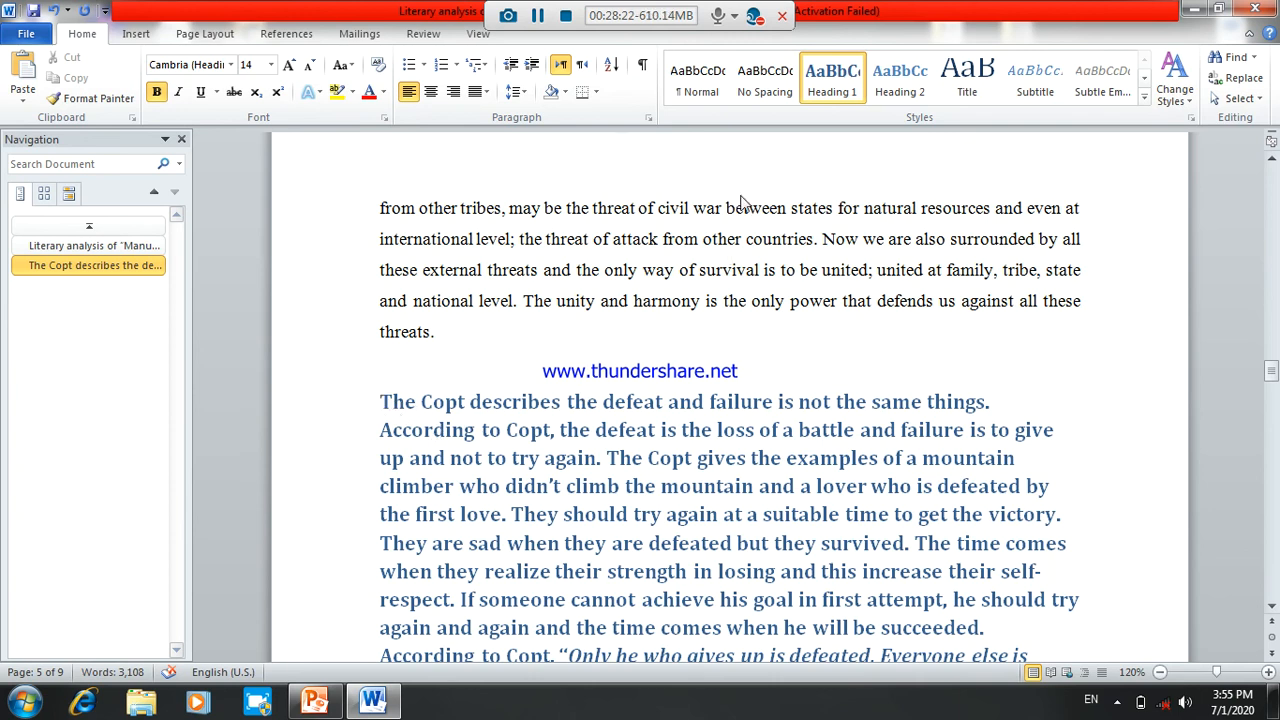
{"action": "left_click", "coordinate": [705, 88]}
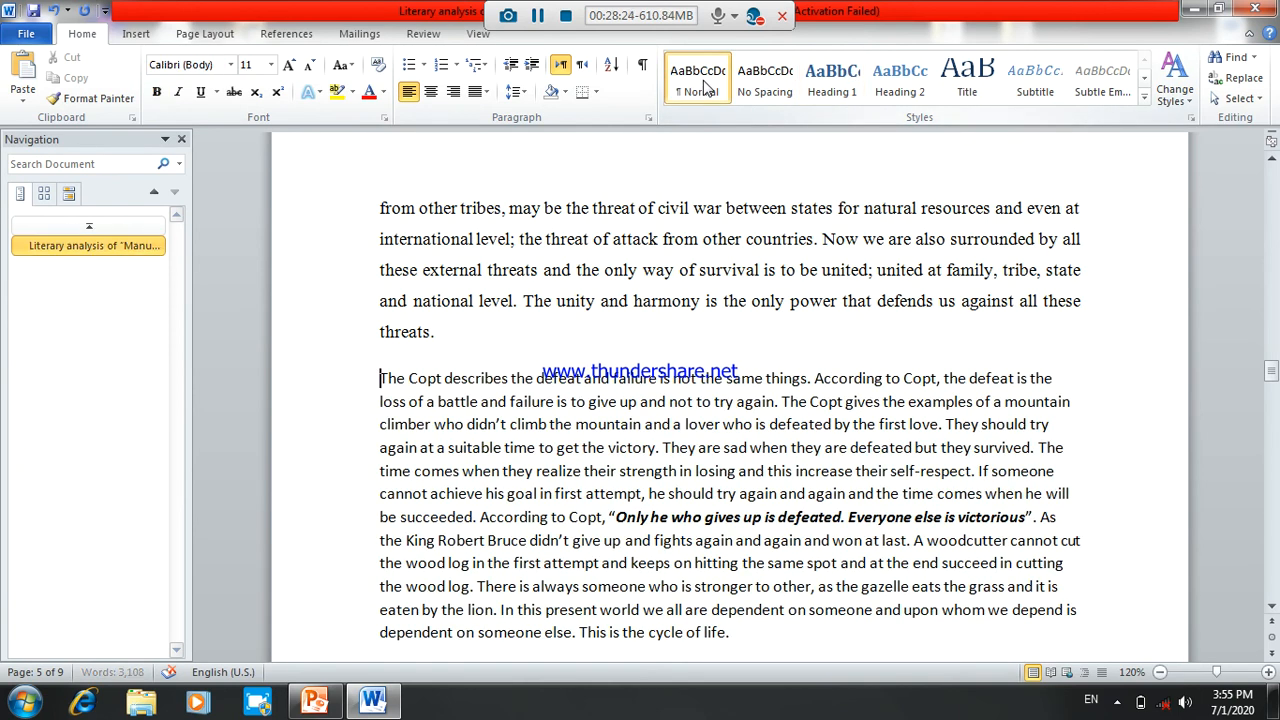
Add a line reading "CESD" above the Copt paragraph, try Heading 2 on it, and settle on the Heading 1 style.
{"action": "left_click", "coordinate": [490, 354]}
{"action": "key", "text": "Return"}
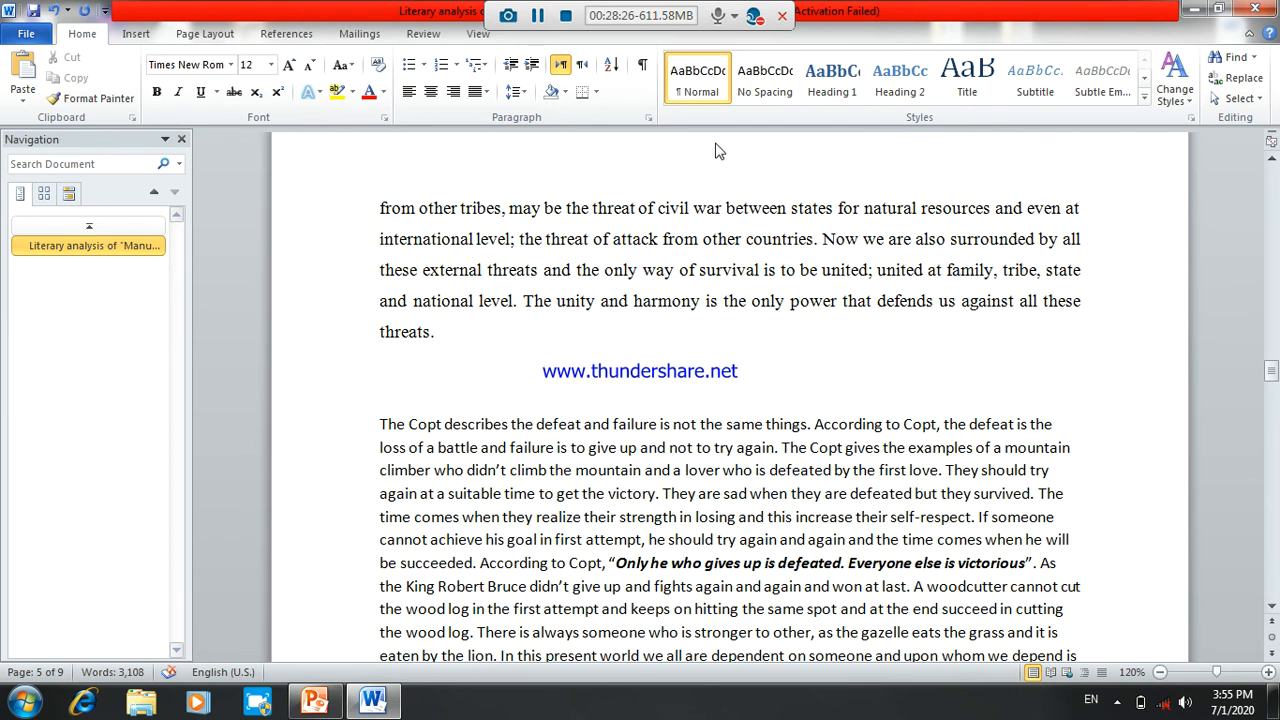
{"action": "left_click", "coordinate": [845, 77]}
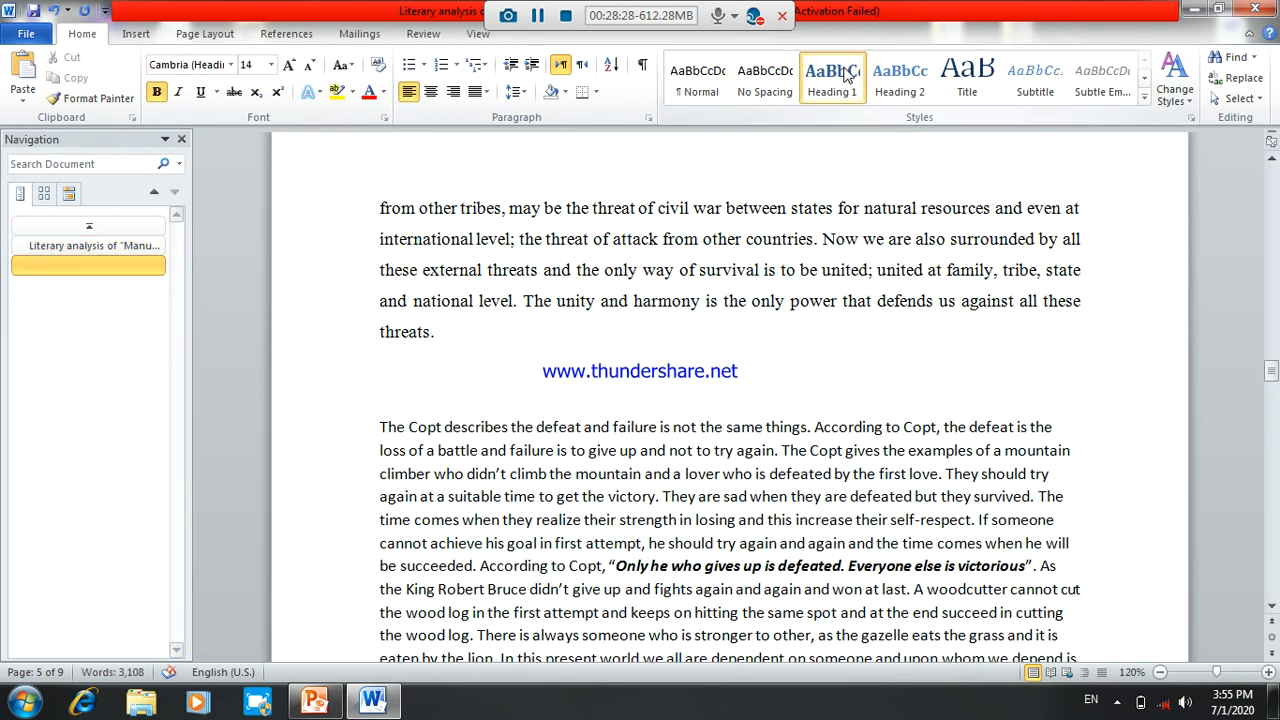
{"action": "type", "text": "CESD"}
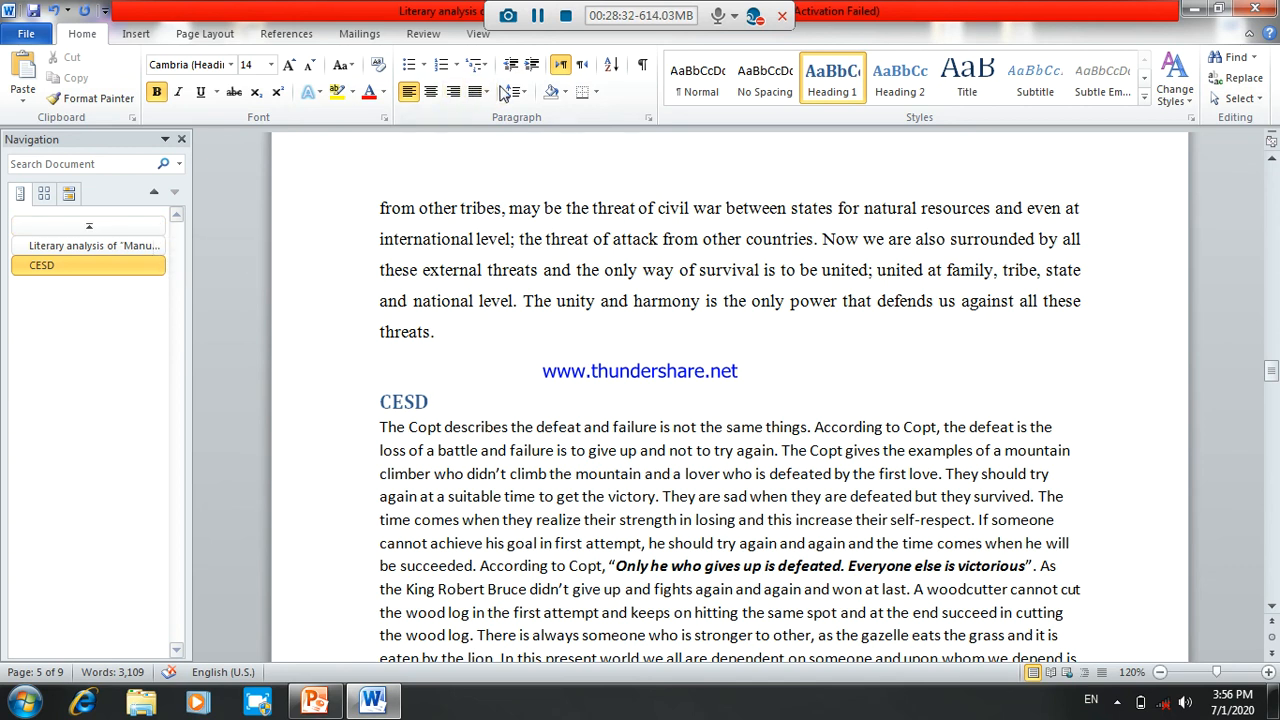
{"action": "left_click", "coordinate": [897, 90]}
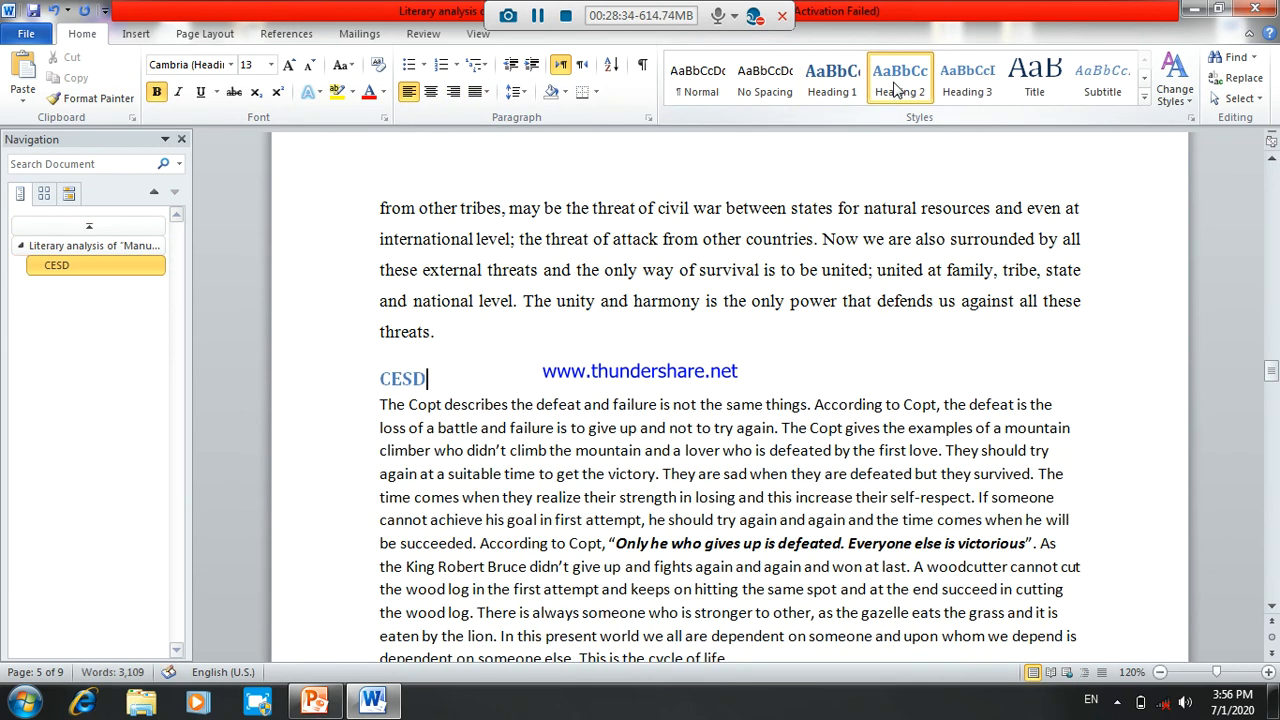
{"action": "left_click", "coordinate": [832, 86]}
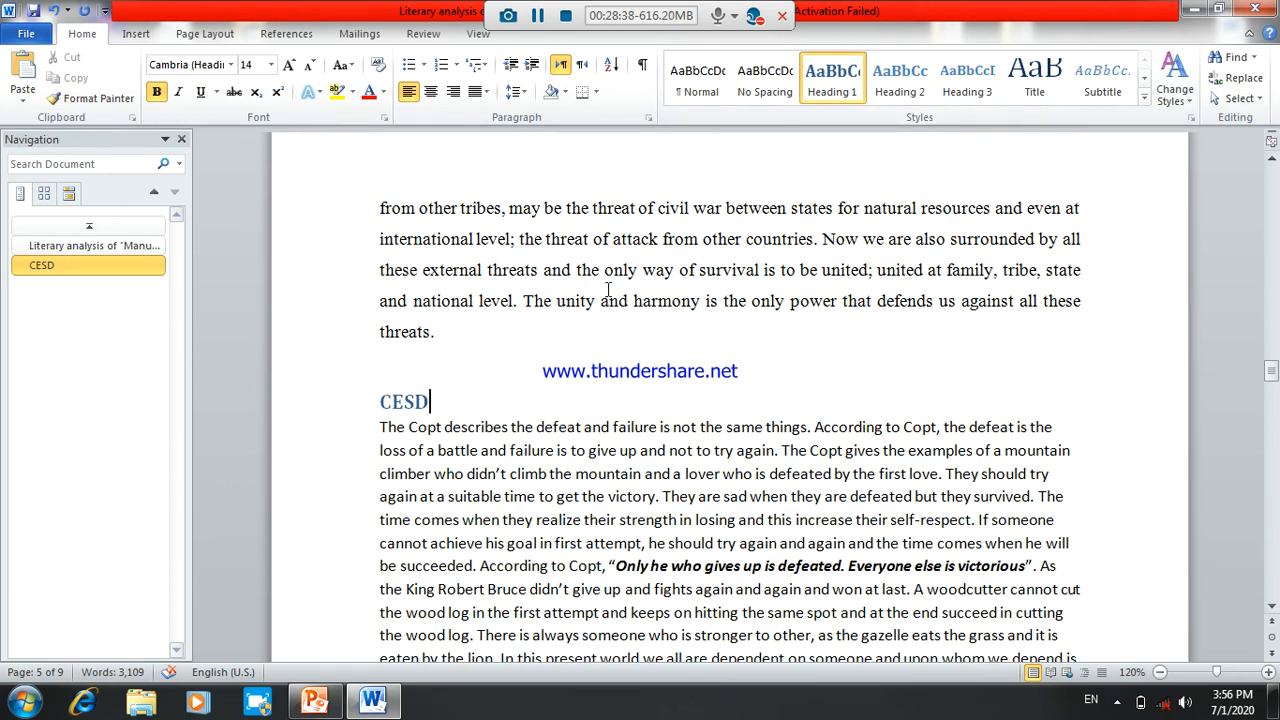
Add a subheading "ELPC" in the Heading 2 style directly below the "CESD" heading.
{"action": "key", "text": "Return"}
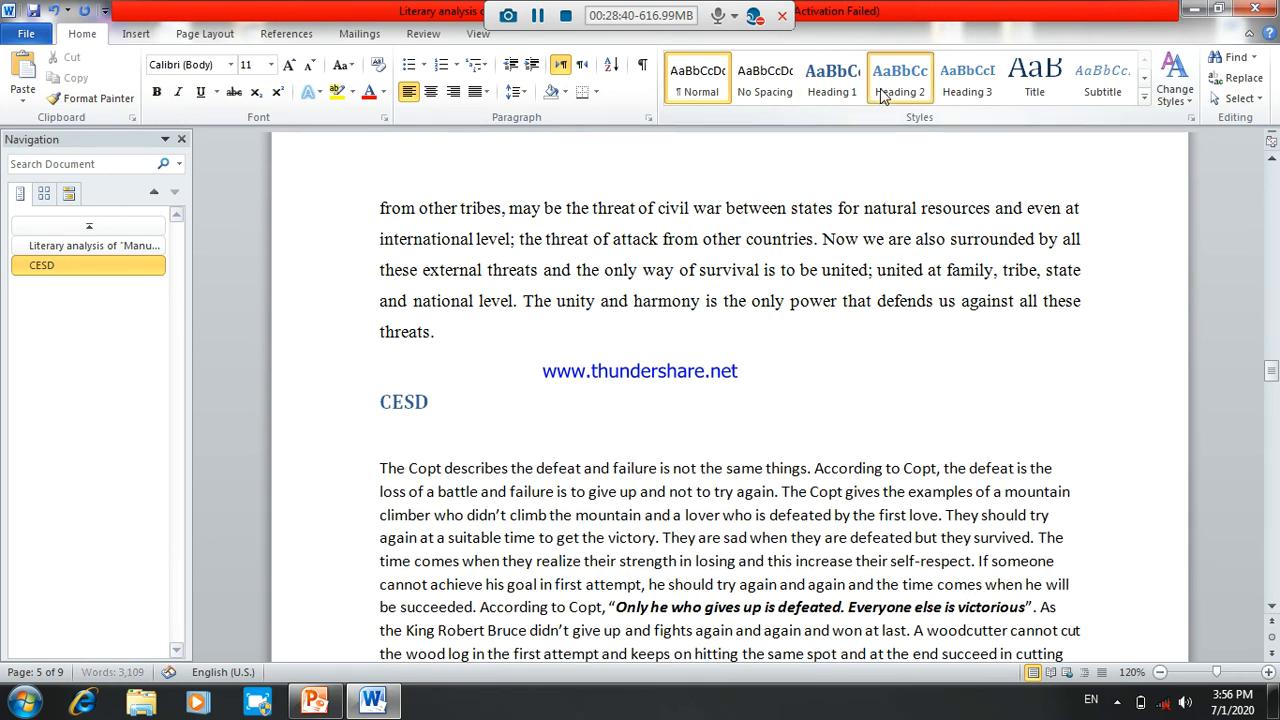
{"action": "left_click", "coordinate": [883, 93]}
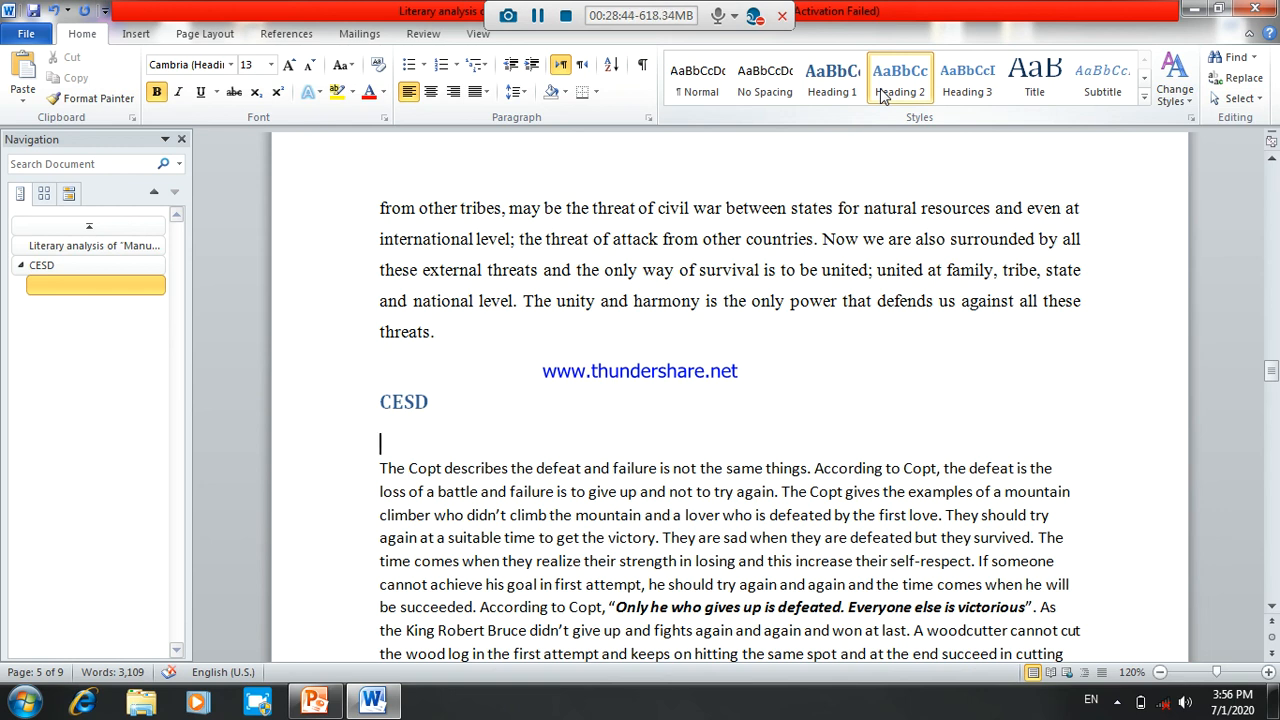
{"action": "type", "text": "ELPC"}
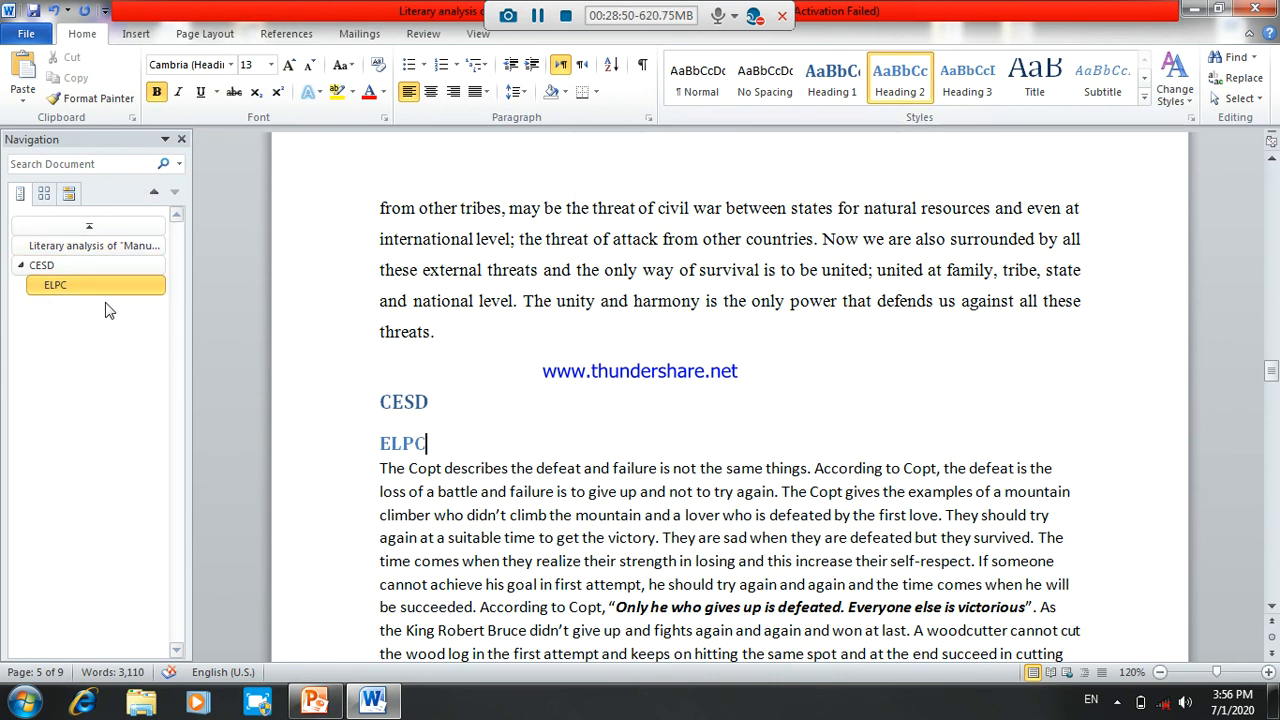
Bring up the References commands and place the insertion point before the "Literary analysis" heading following the cover page.
{"action": "left_click", "coordinate": [287, 34]}
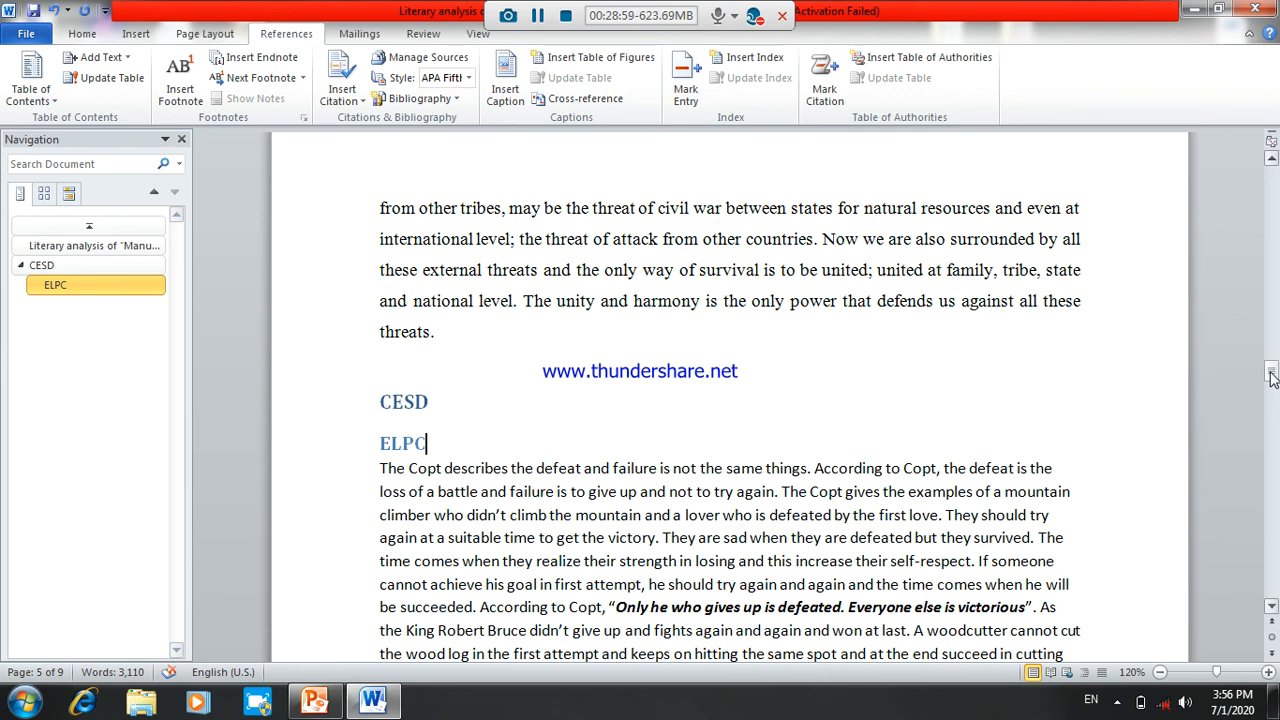
{"action": "left_click_drag", "start_coordinate": [1272, 375], "coordinate": [1271, 165]}
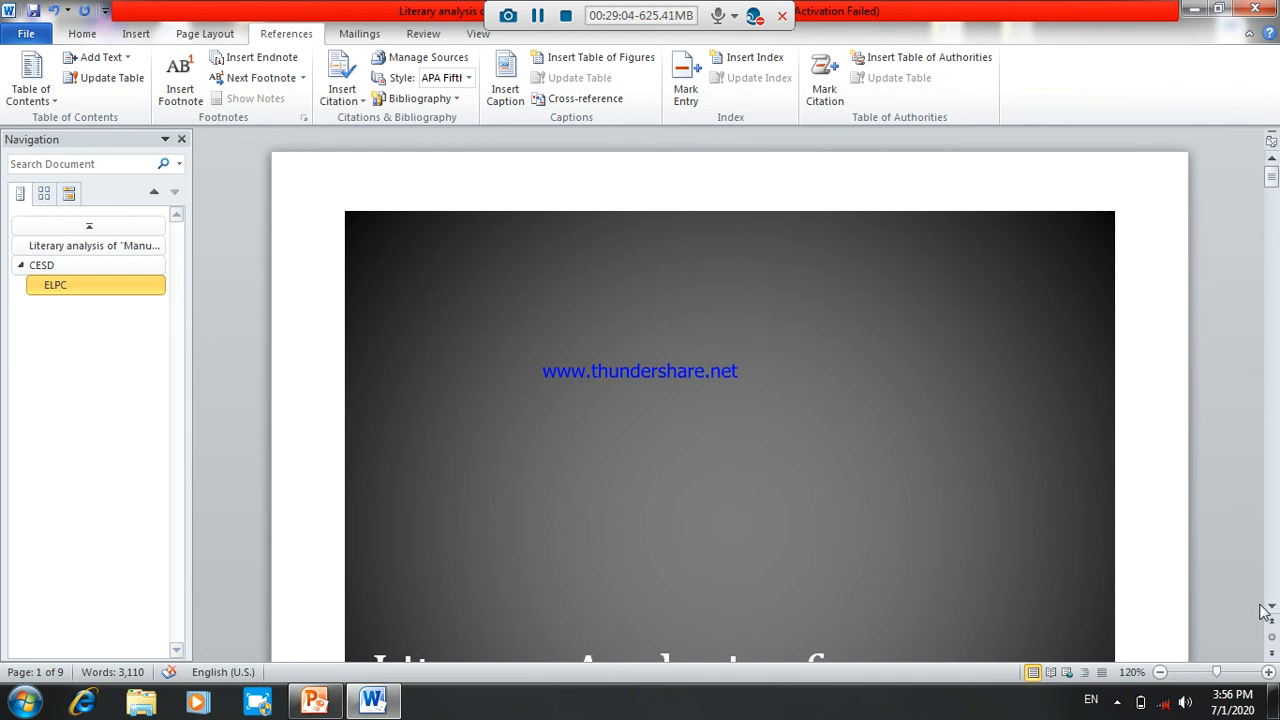
{"action": "left_click_drag", "start_coordinate": [1271, 188], "coordinate": [1270, 217]}
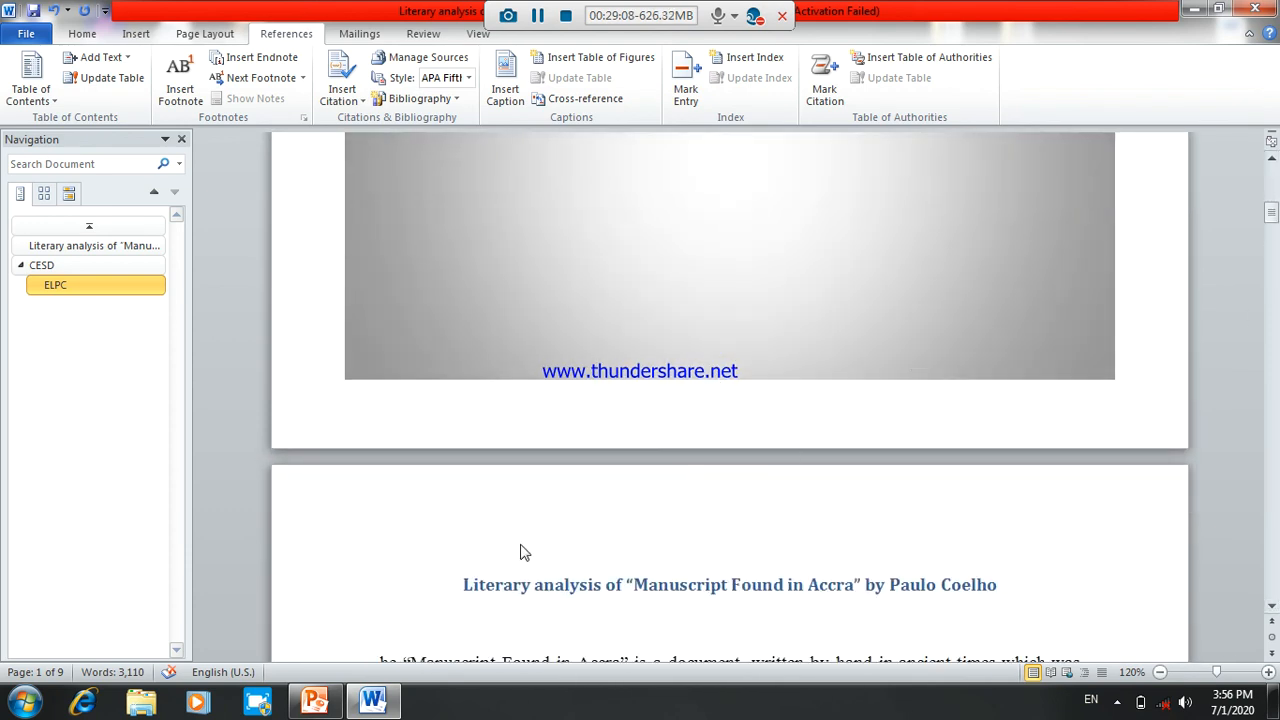
{"action": "left_click", "coordinate": [458, 583]}
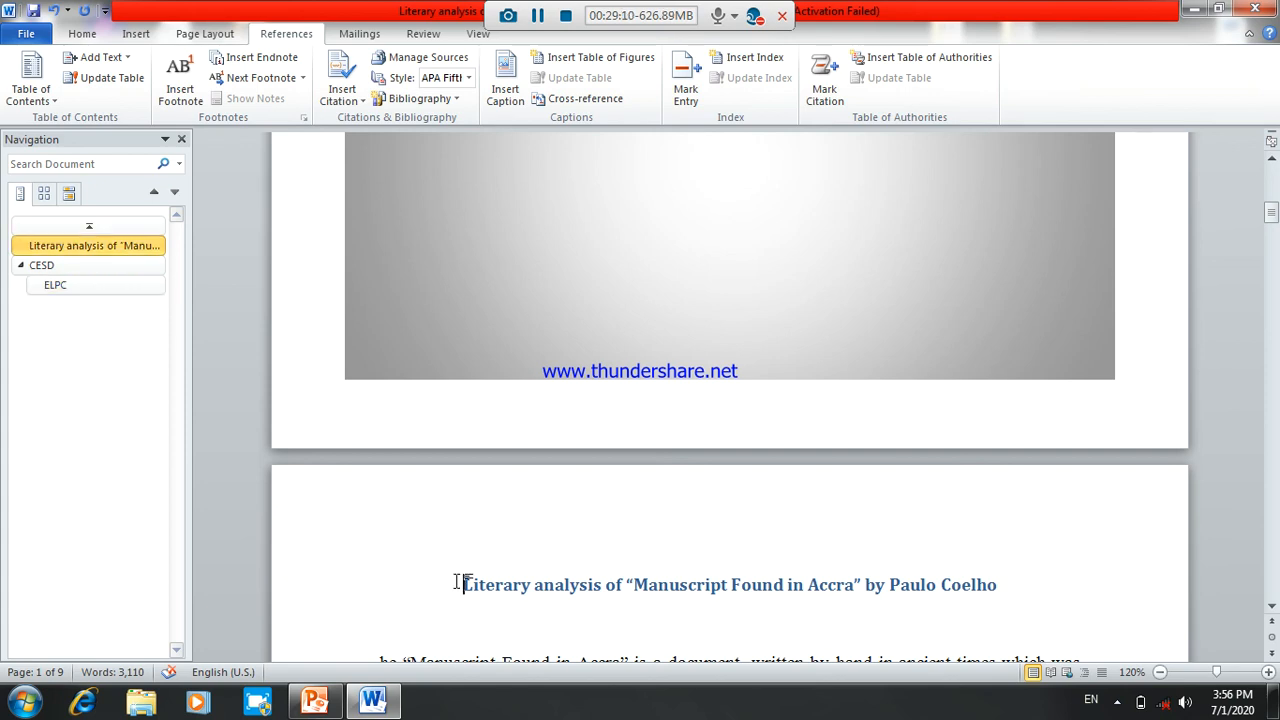